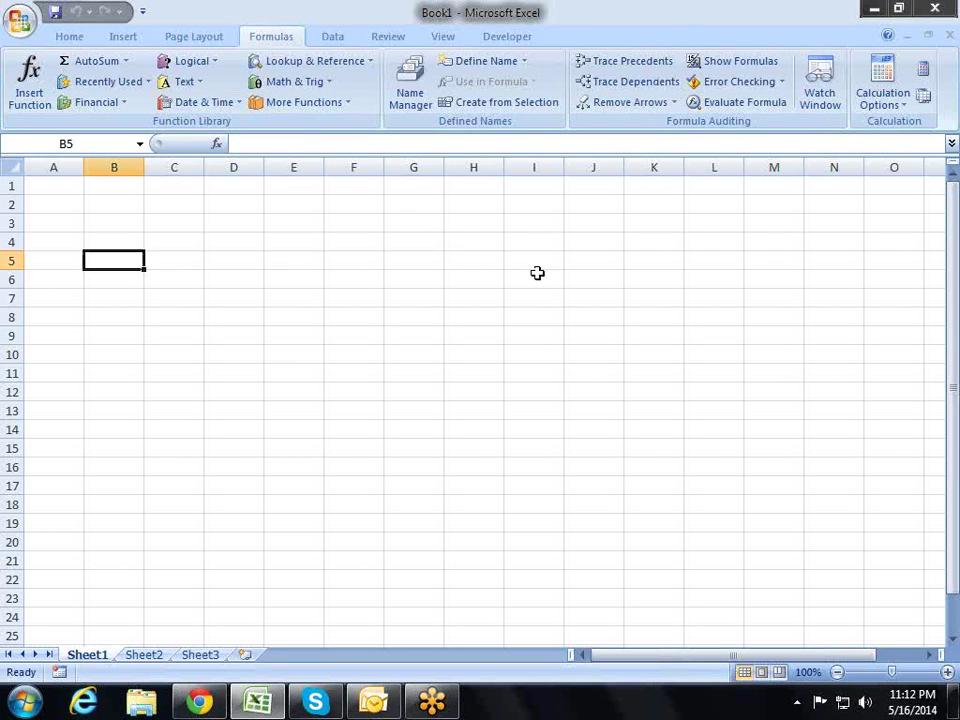
Enter =ADDRESS(1,1) in cell A1 so it displays $A$1.
{"action": "key", "text": "Left"}
{"action": "key", "text": "Up"}
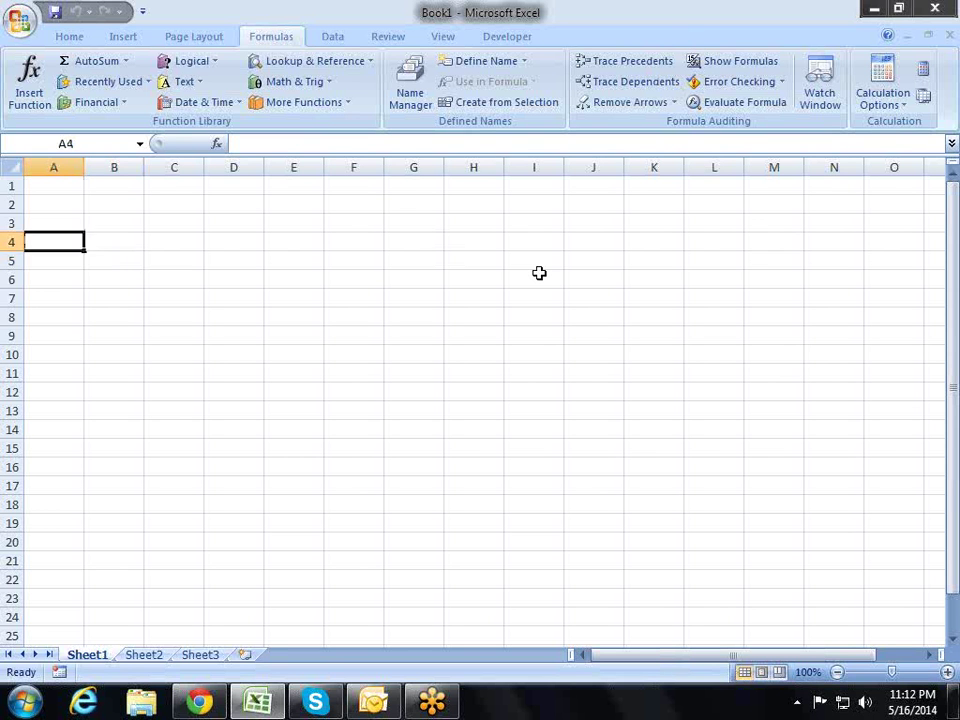
{"action": "key", "text": "Up"}
{"action": "key", "text": "Up"}
{"action": "key", "text": "Up"}
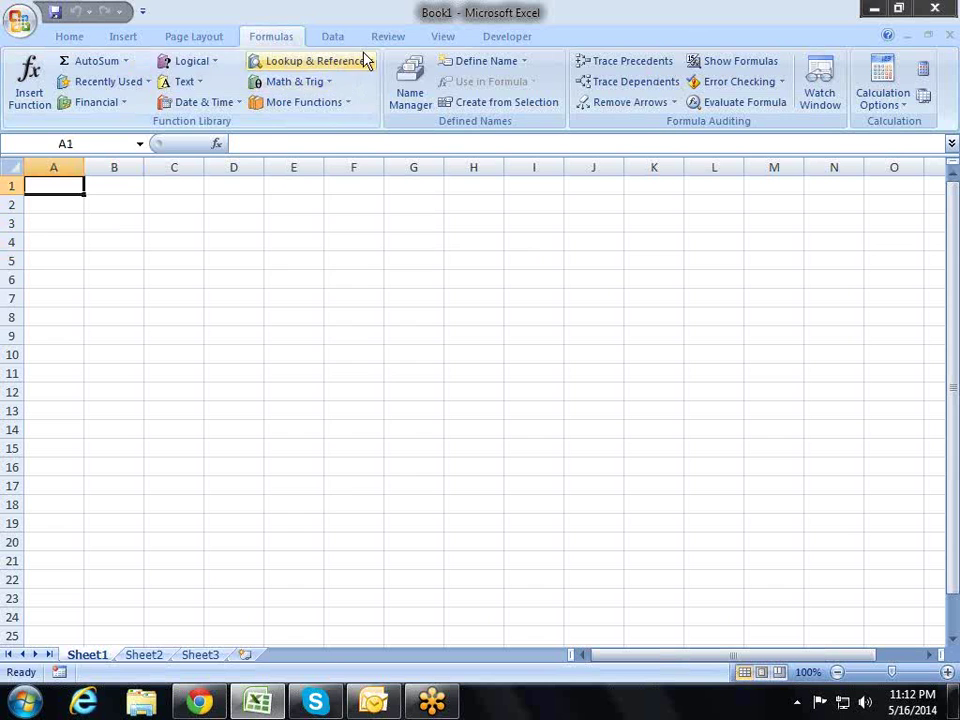
{"action": "left_click", "coordinate": [366, 61]}
{"action": "left_click", "coordinate": [369, 87]}
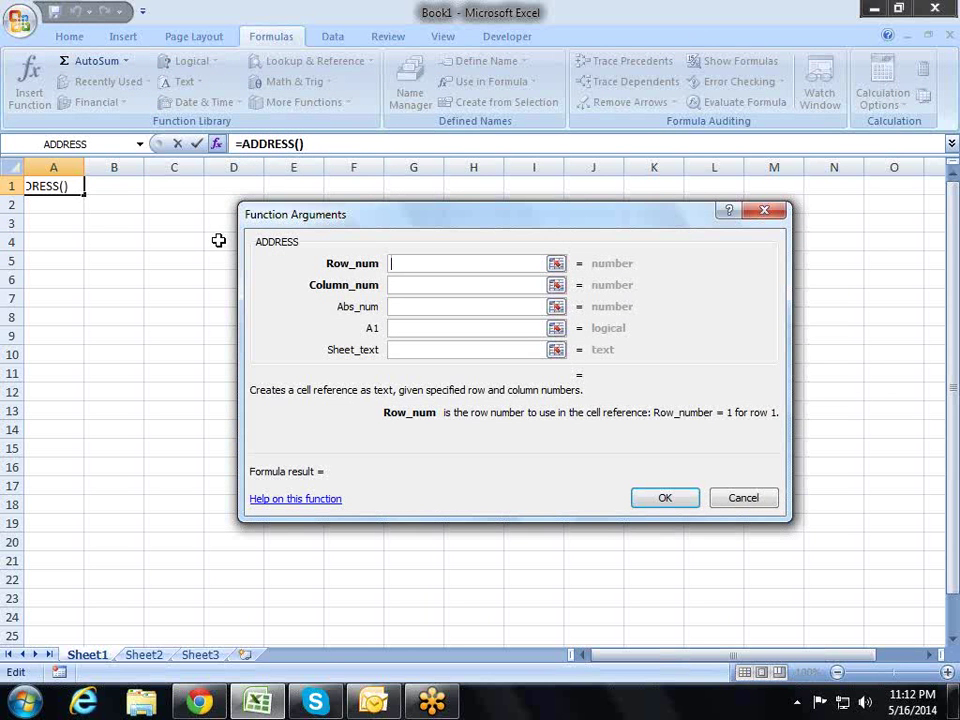
{"action": "key", "text": "Escape"}
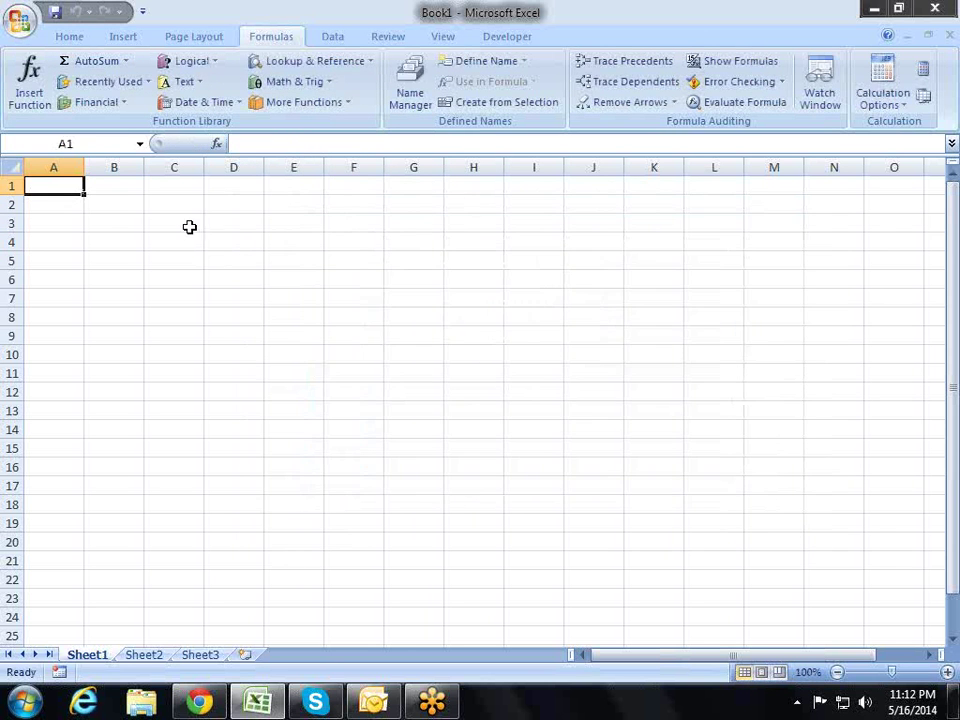
{"action": "type", "text": "=ad"}
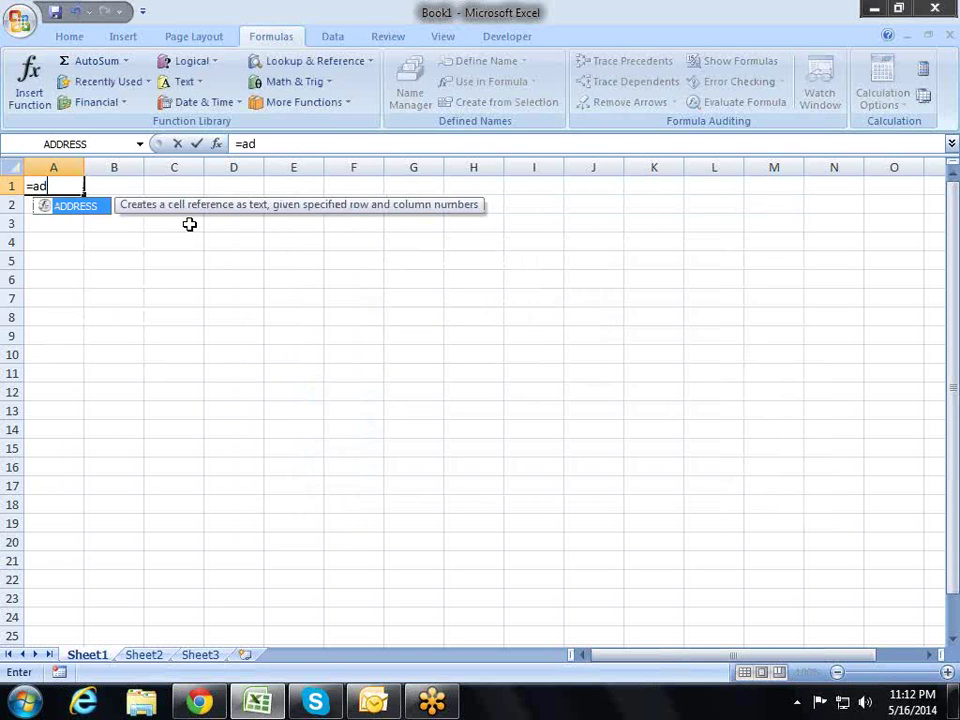
{"action": "key", "text": "Tab"}
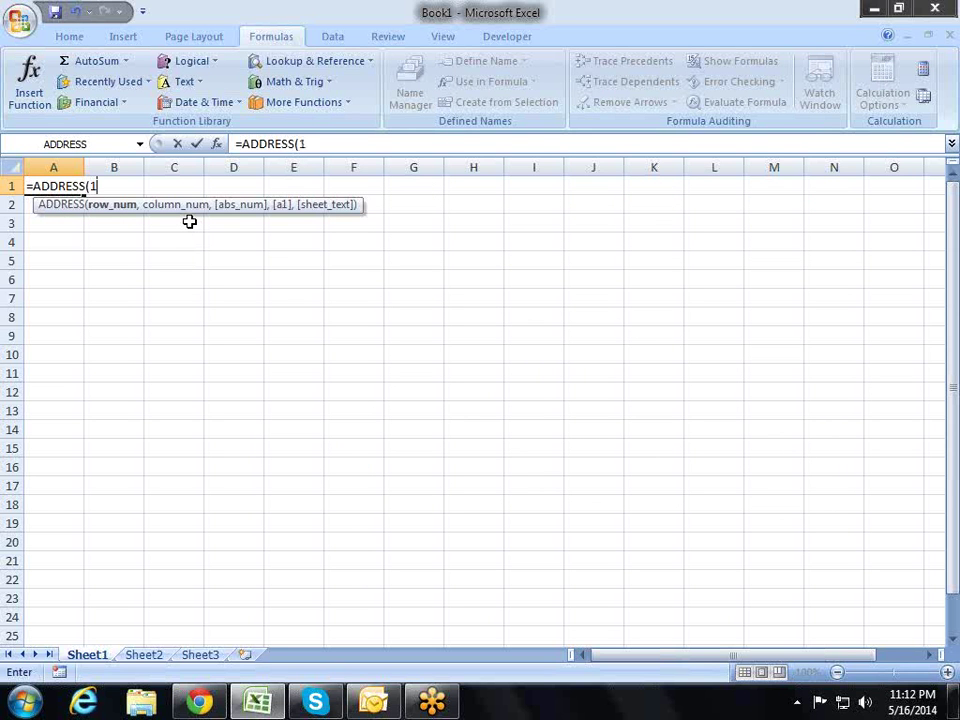
{"action": "type", "text": ",1"}
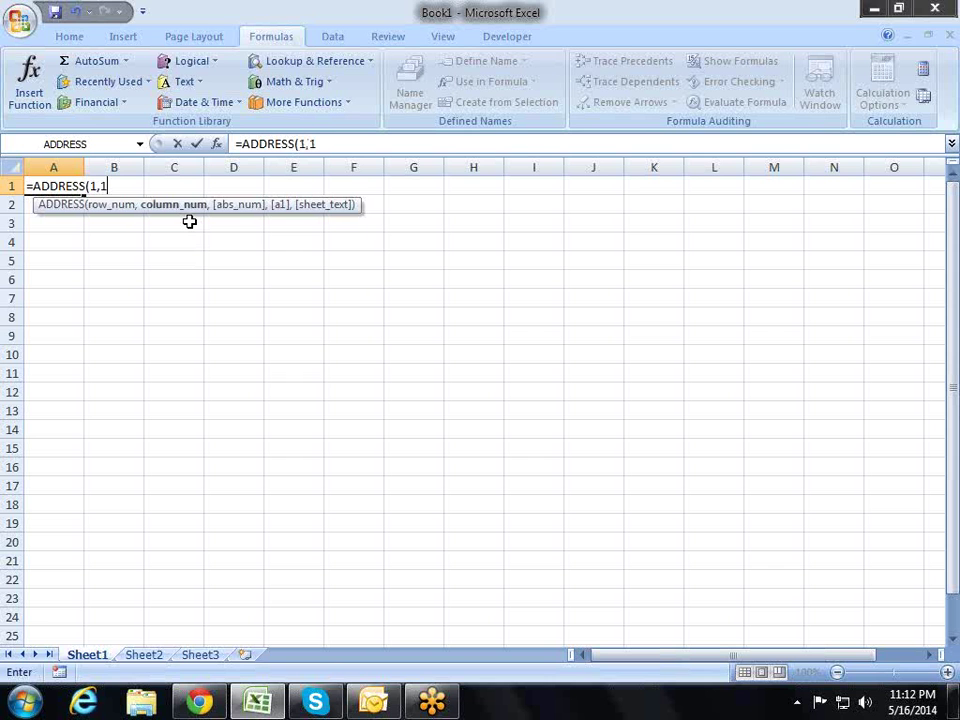
{"action": "type", "text": ")"}
{"action": "key", "text": "Return"}
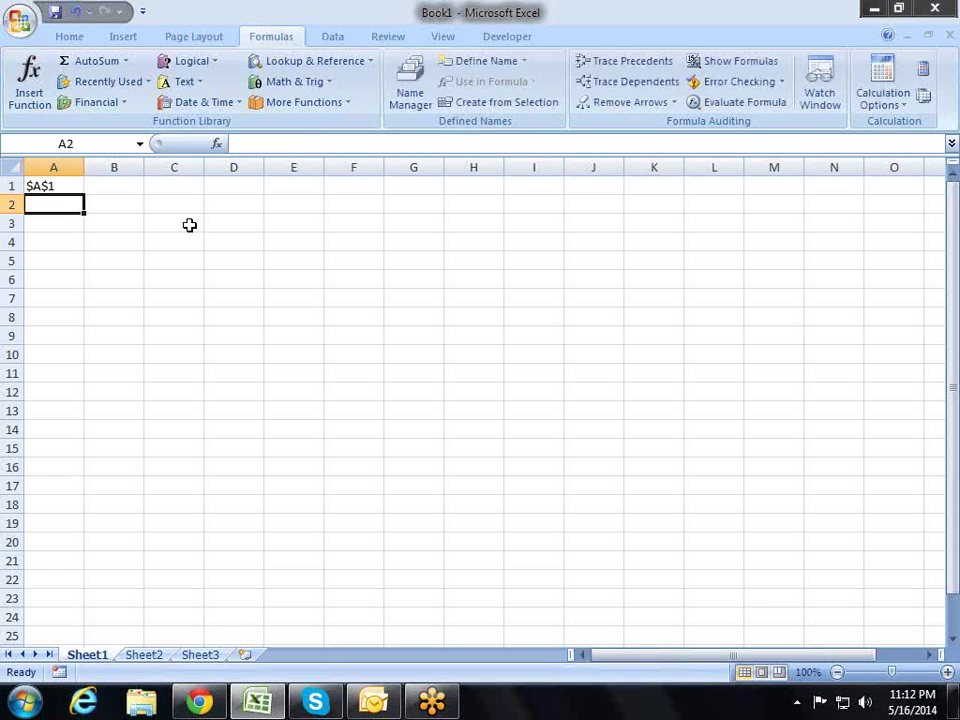
Edit A1 to =ADDRESS(1,2), then =ADDRESS(10,2), then clear the cell.
{"action": "key", "text": "Up"}
{"action": "key", "text": "F2"}
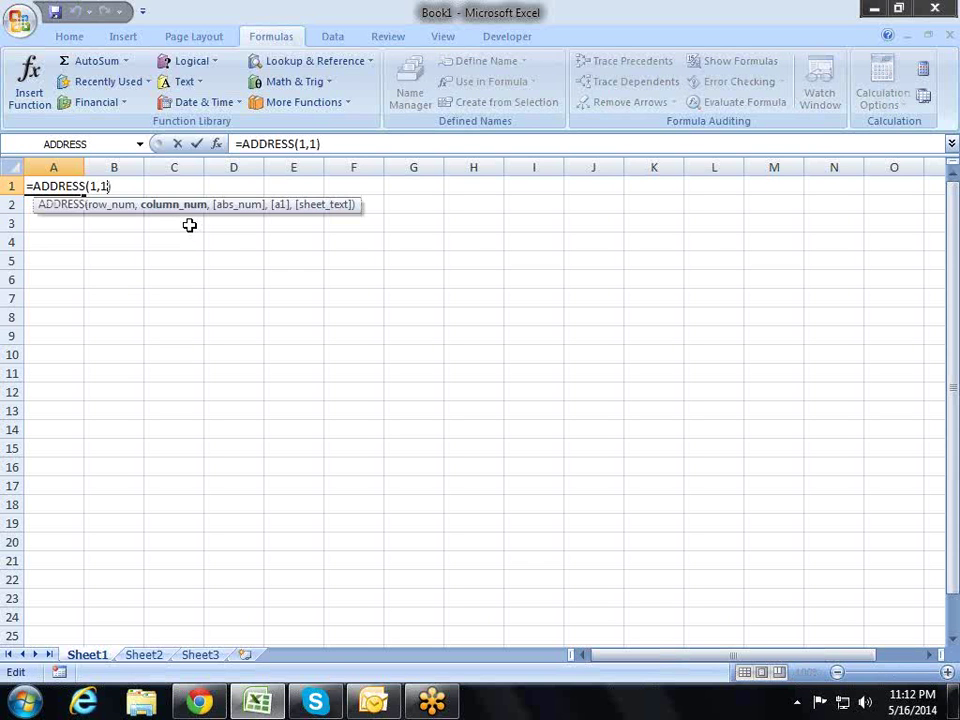
{"action": "key", "text": "BackSpace"}
{"action": "type", "text": "2"}
{"action": "key", "text": "Return"}
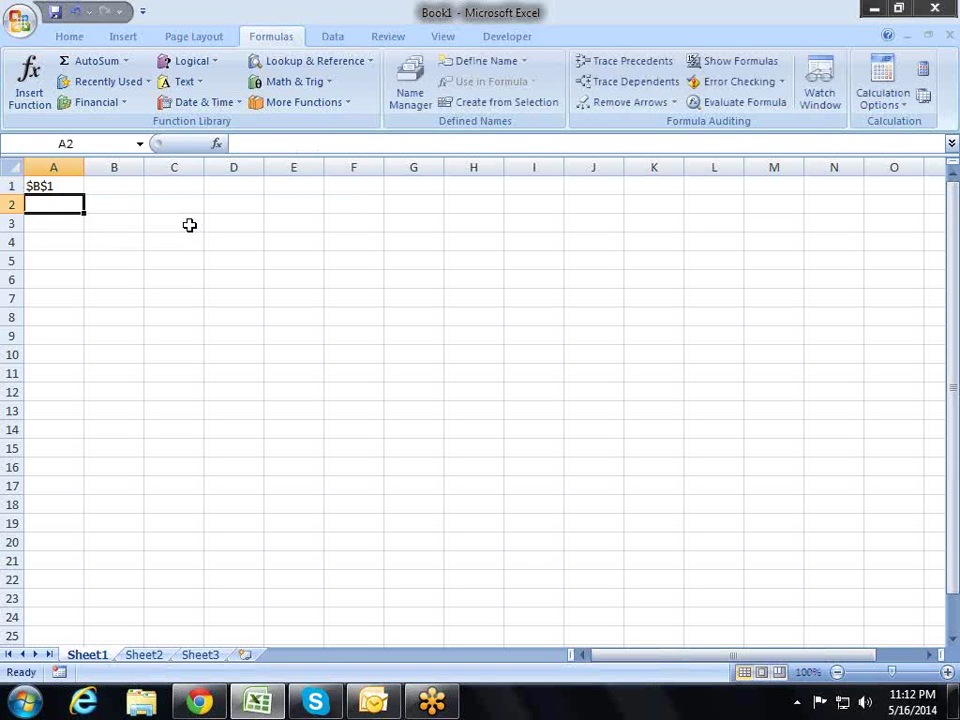
{"action": "key", "text": "Up"}
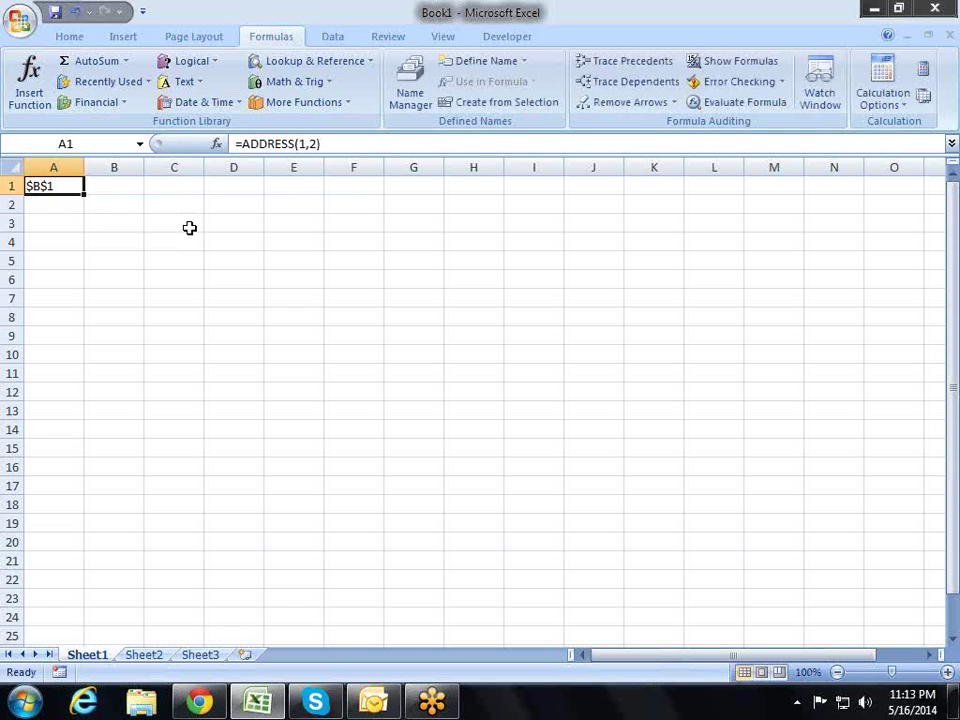
{"action": "key", "text": "F2"}
{"action": "key", "text": "Left"}
{"action": "key", "text": "Left"}
{"action": "key", "text": "Left"}
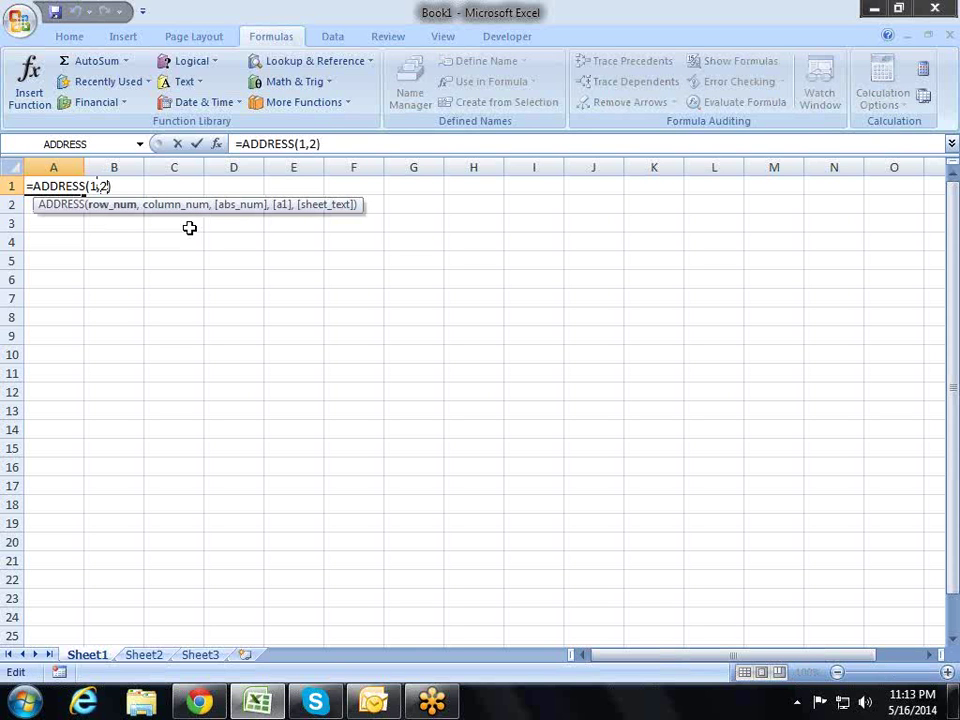
{"action": "type", "text": "0"}
{"action": "key", "text": "Return"}
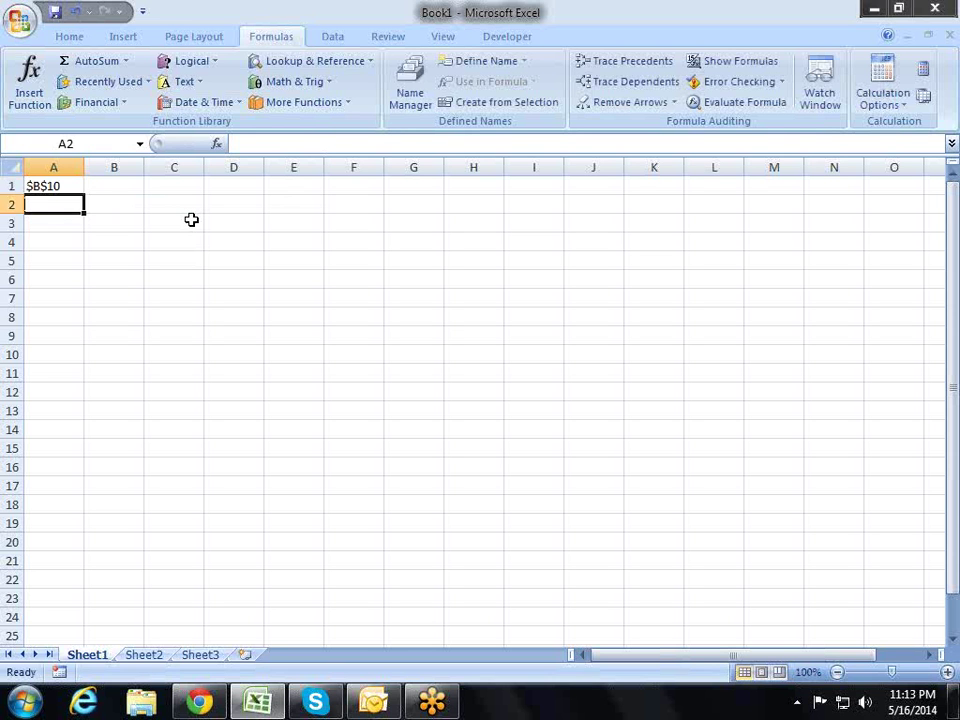
{"action": "key", "text": "Up"}
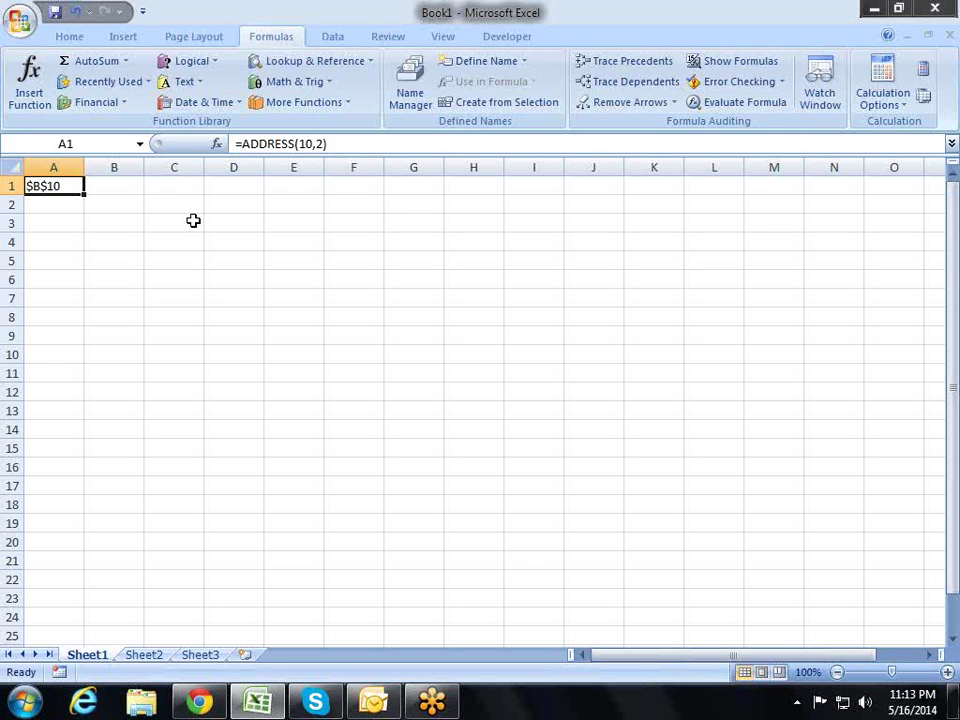
{"action": "key", "text": "Delete"}
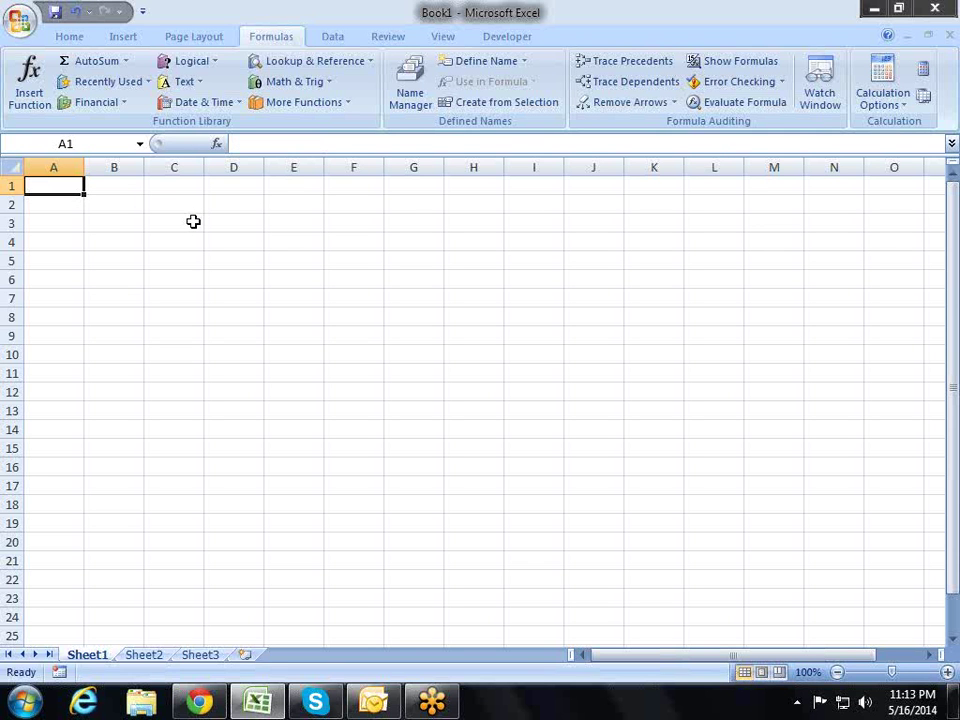
Minimize Excel and open the eVENT PROJ workbook from the desktop.
{"action": "left_click", "coordinate": [875, 9]}
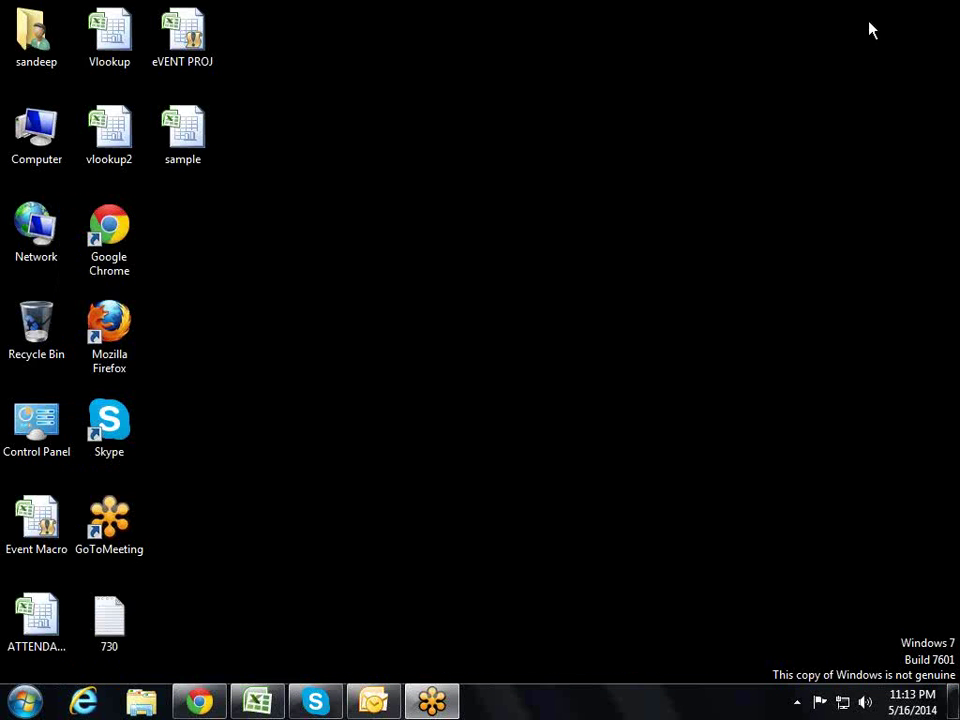
{"action": "left_click", "coordinate": [203, 50]}
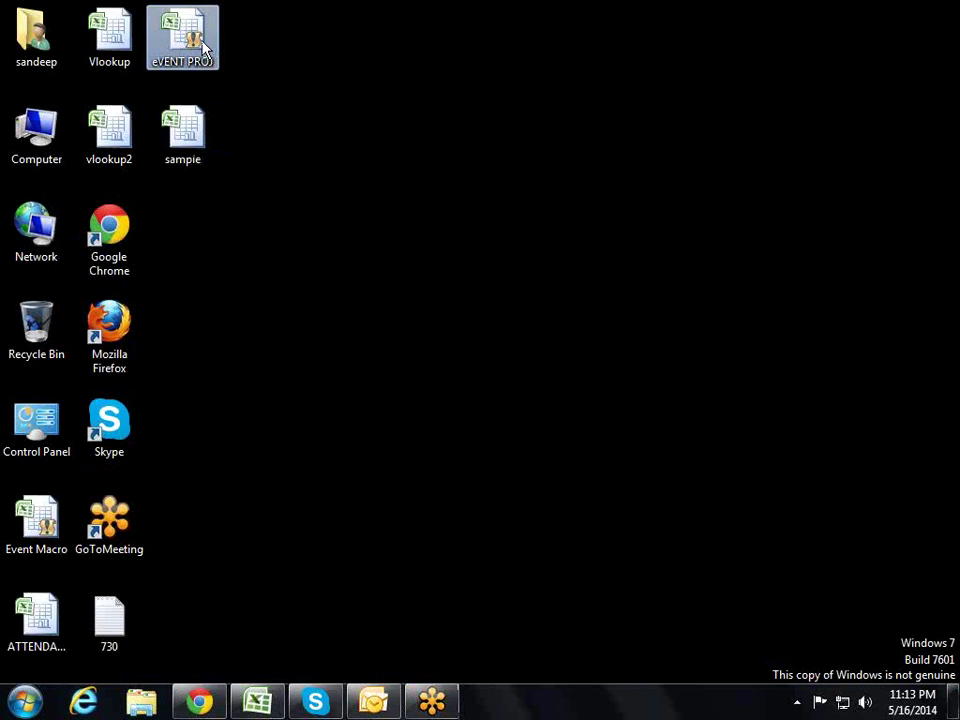
{"action": "double_click", "coordinate": [203, 45]}
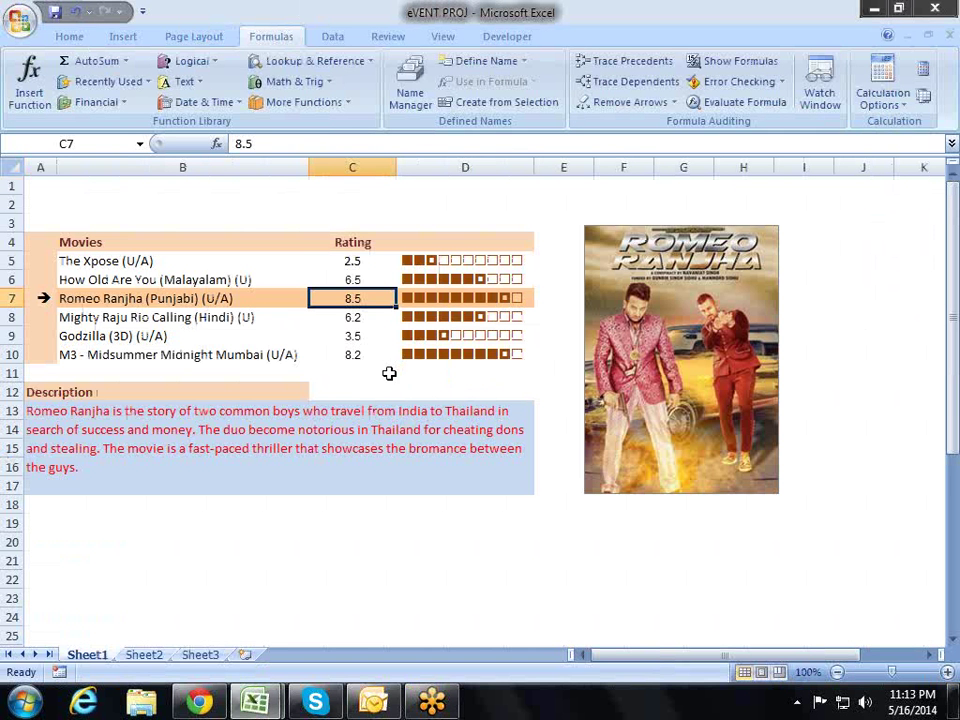
Preview each movie's poster and description, ending on How Old Are You's rating cell.
{"action": "left_click", "coordinate": [279, 280]}
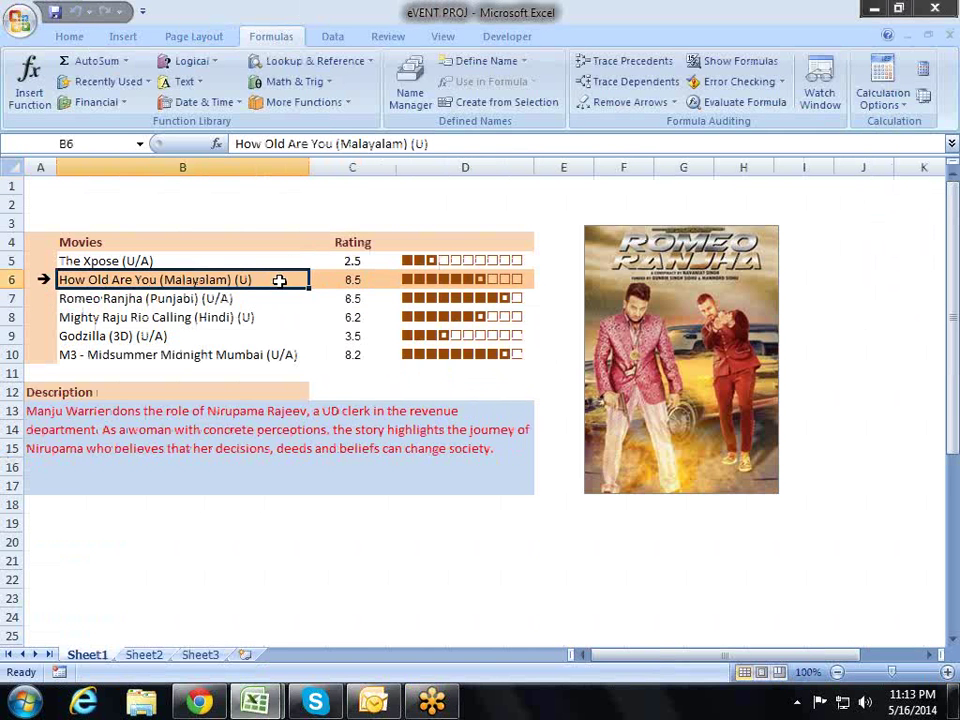
{"action": "left_click", "coordinate": [289, 261]}
{"action": "left_click", "coordinate": [293, 281]}
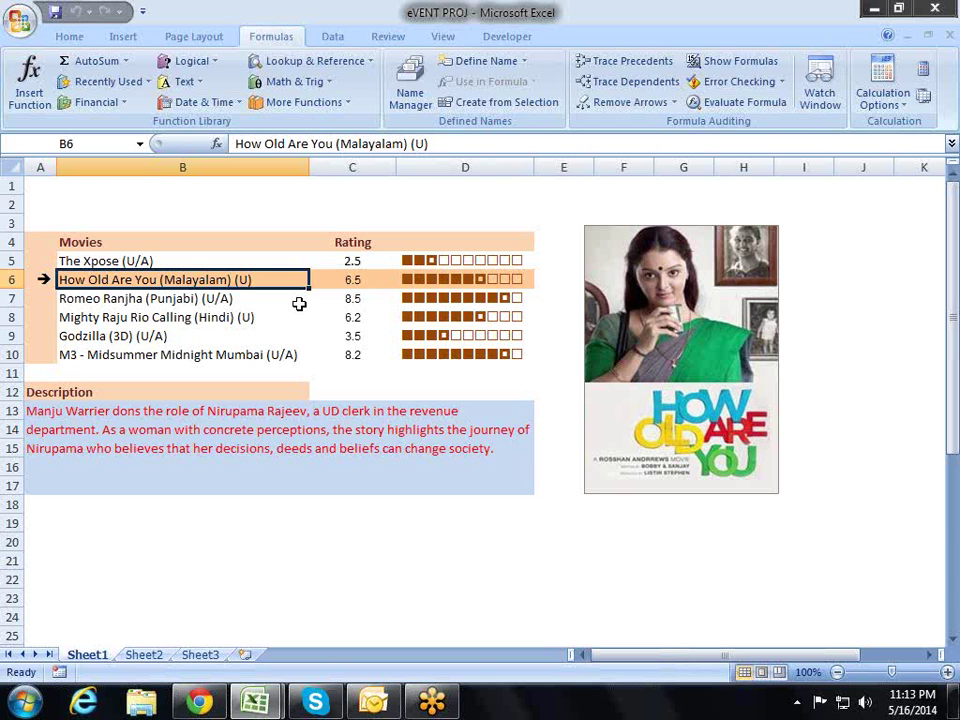
{"action": "left_click", "coordinate": [299, 304]}
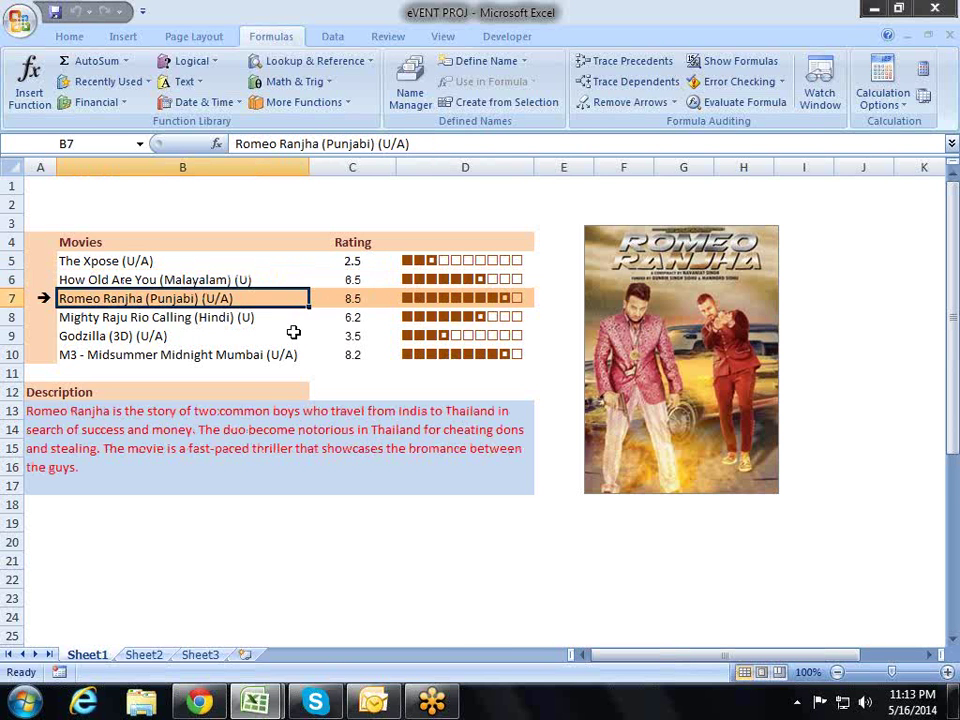
{"action": "left_click", "coordinate": [284, 330]}
{"action": "left_click", "coordinate": [262, 299]}
{"action": "left_click", "coordinate": [255, 280]}
{"action": "left_click", "coordinate": [272, 316]}
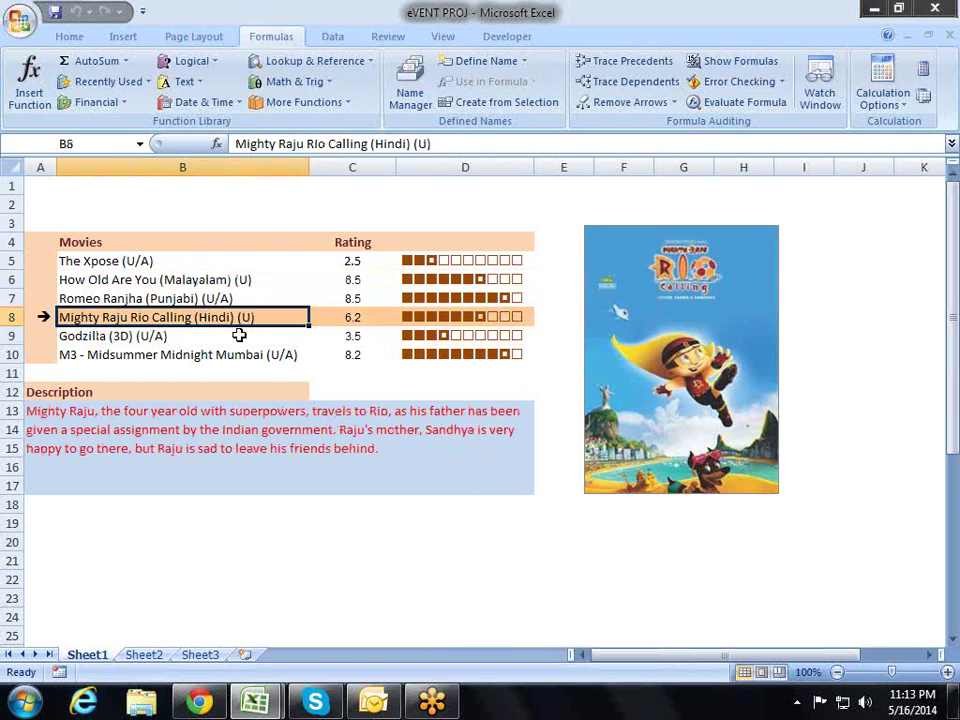
{"action": "left_click", "coordinate": [265, 352]}
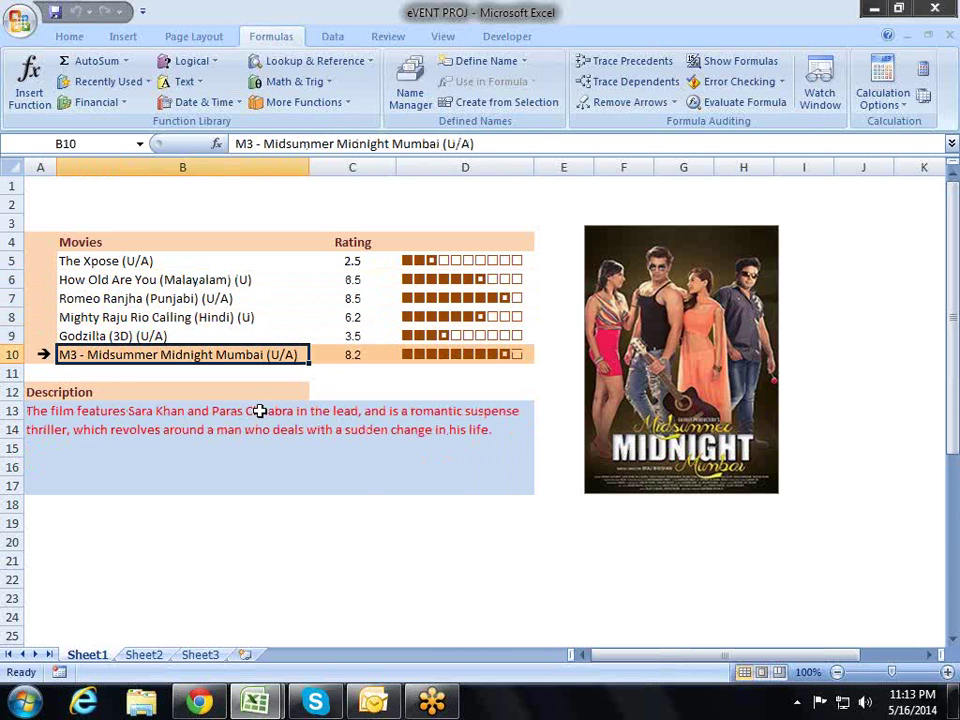
{"action": "left_click", "coordinate": [259, 405]}
{"action": "left_click", "coordinate": [275, 333]}
{"action": "left_click", "coordinate": [279, 282]}
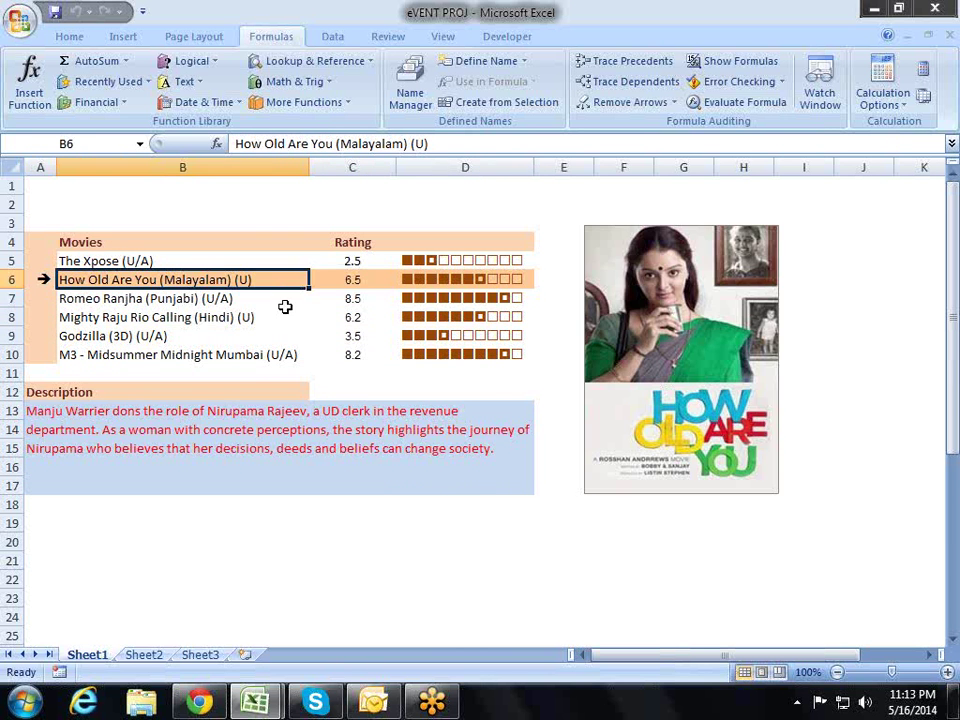
{"action": "left_click", "coordinate": [285, 312]}
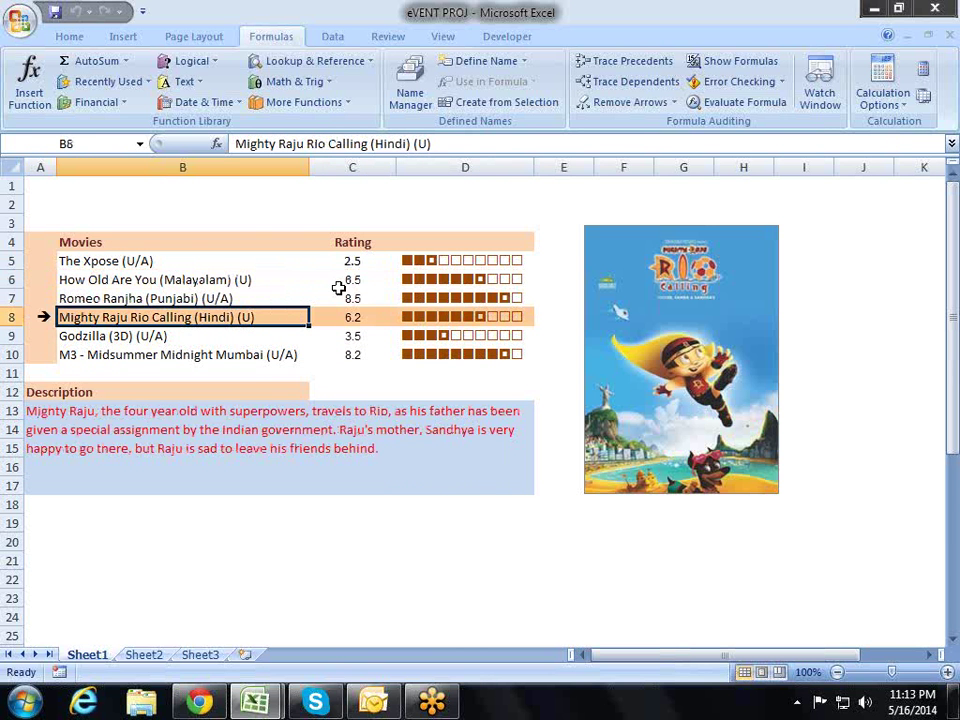
{"action": "left_click", "coordinate": [356, 280]}
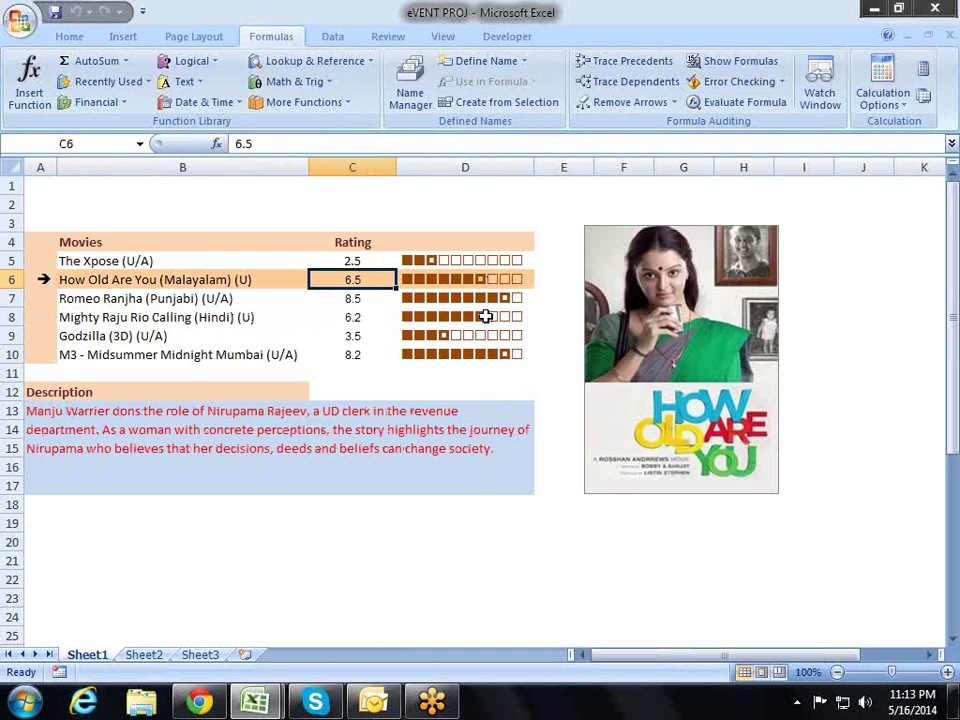
Try ratings 1, 12 and 10 for Mighty Raju, settling on 7.
{"action": "left_click", "coordinate": [355, 317]}
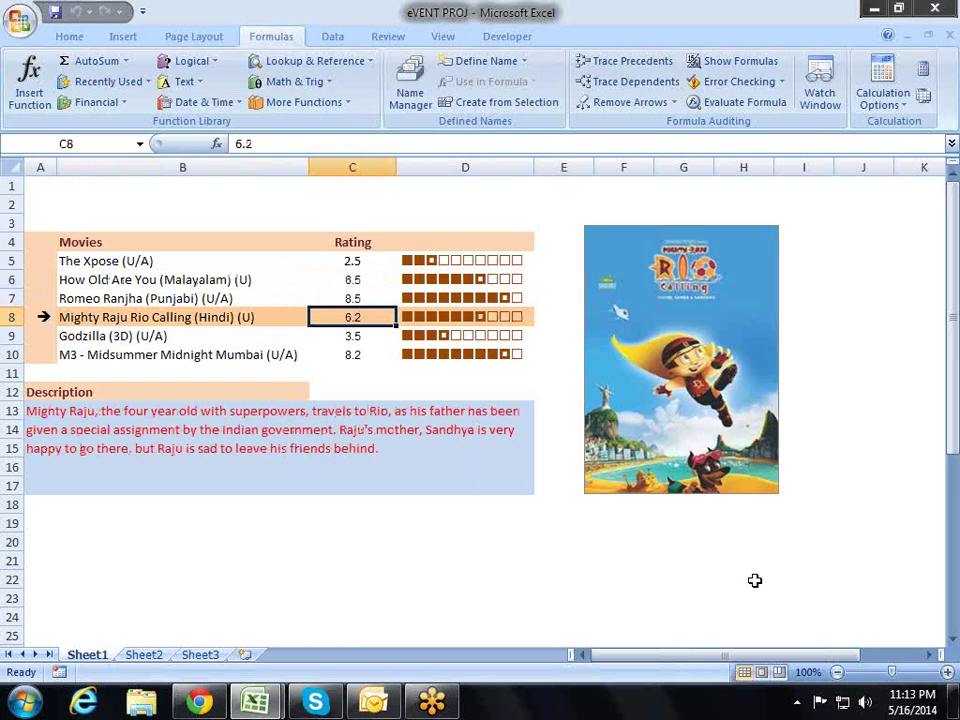
{"action": "type", "text": "1"}
{"action": "key", "text": "Return"}
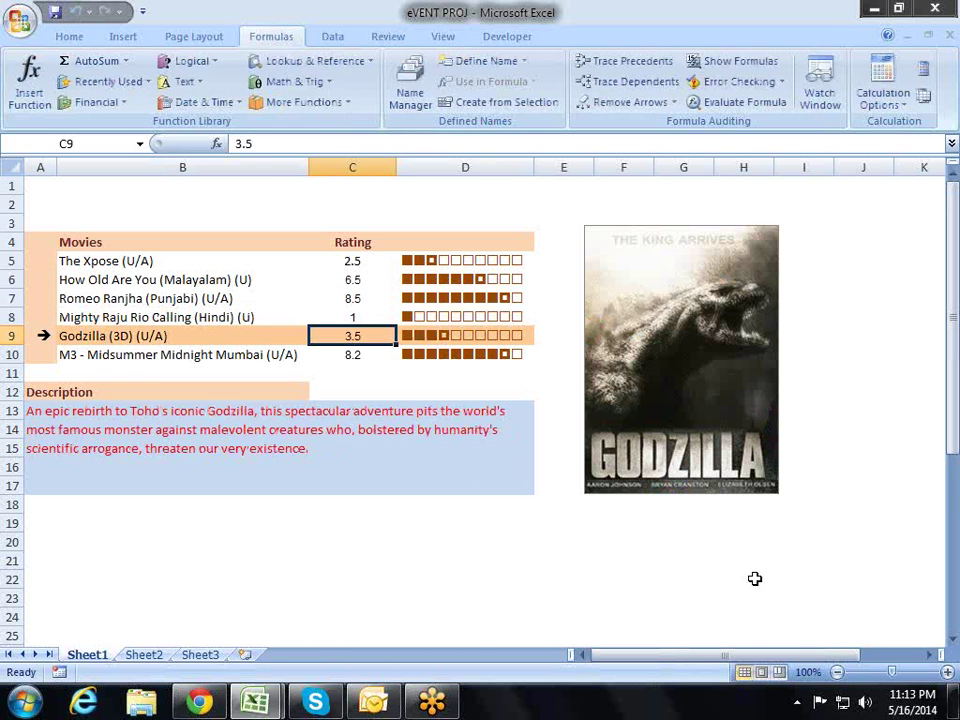
{"action": "key", "text": "Up"}
{"action": "type", "text": "12"}
{"action": "key", "text": "Return"}
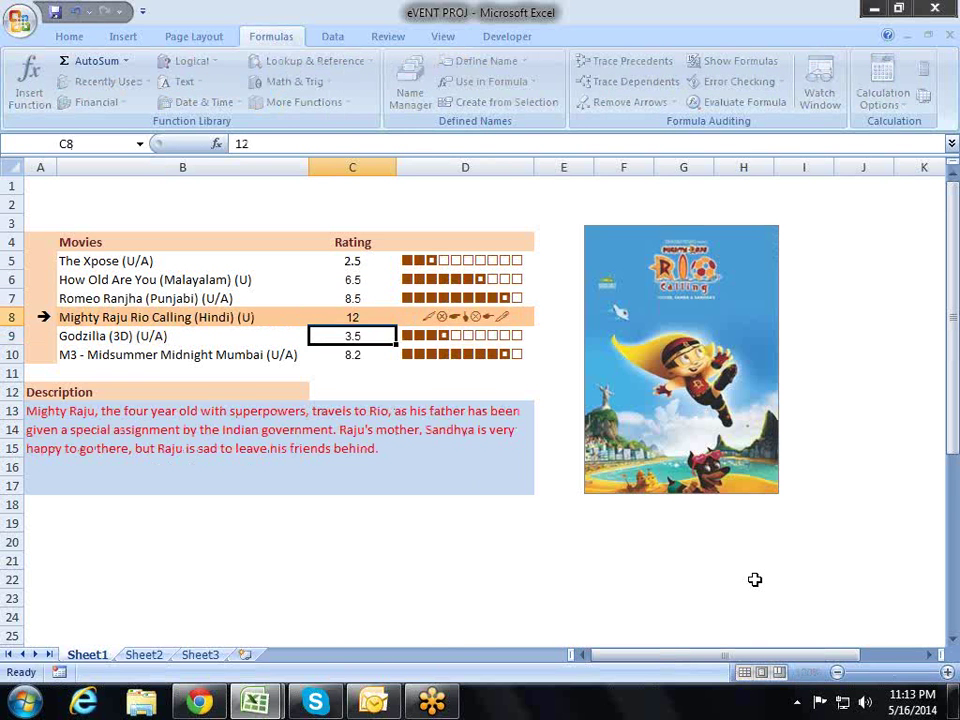
{"action": "key", "text": "Up"}
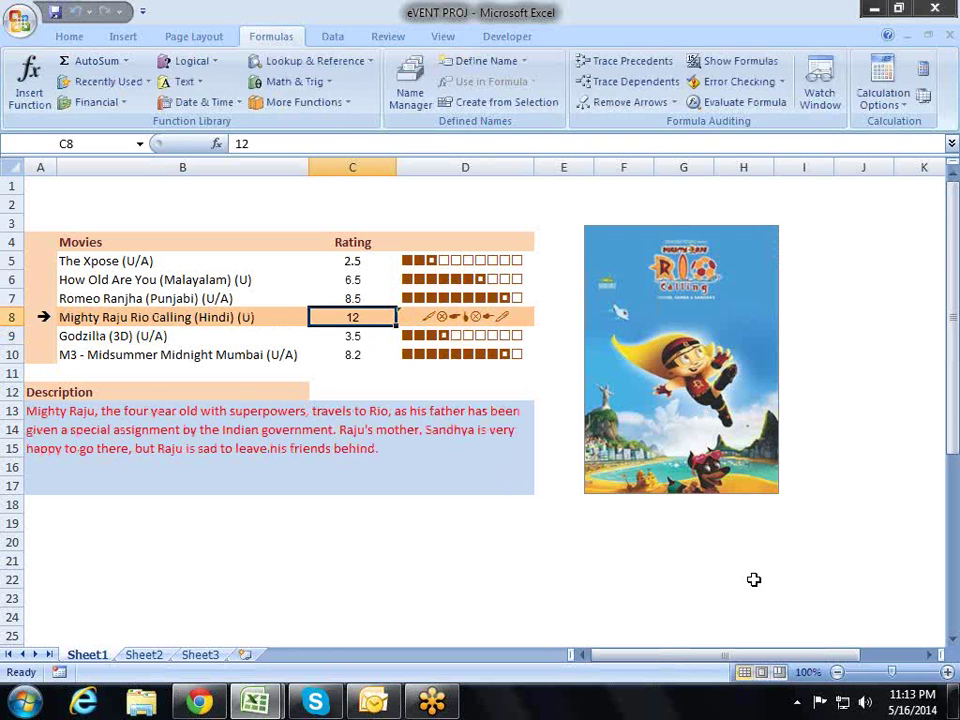
{"action": "type", "text": "10"}
{"action": "key", "text": "Return"}
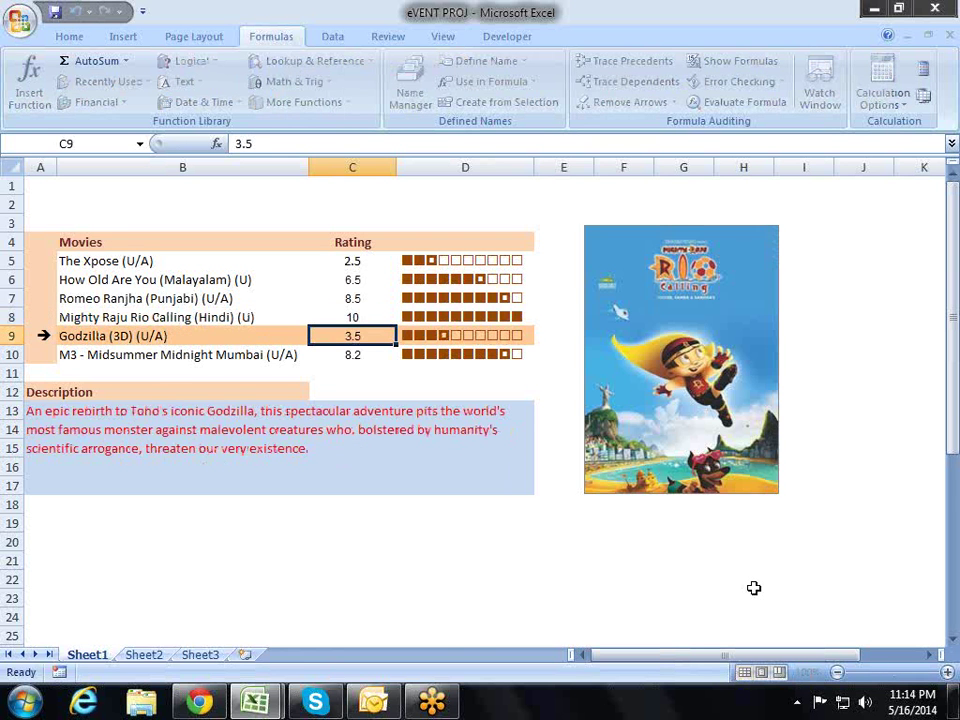
{"action": "key", "text": "Up"}
{"action": "type", "text": "7"}
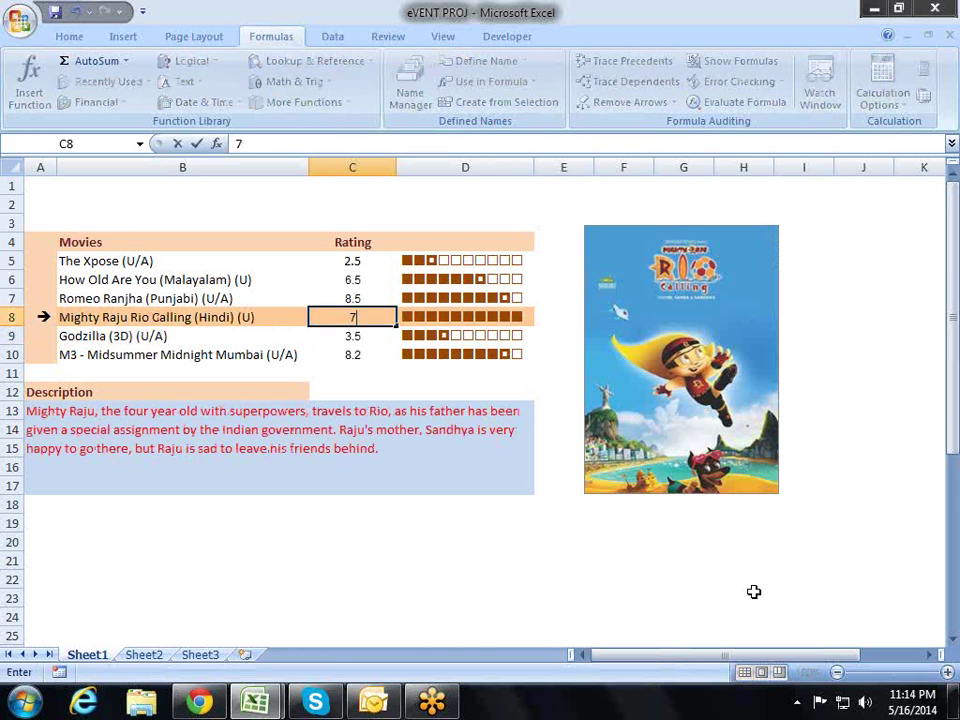
{"action": "key", "text": "Return"}
Inspect the REPT symbol-bar formulas for Mighty Raju and Romeo Ranjha.
{"action": "key", "text": "Up"}
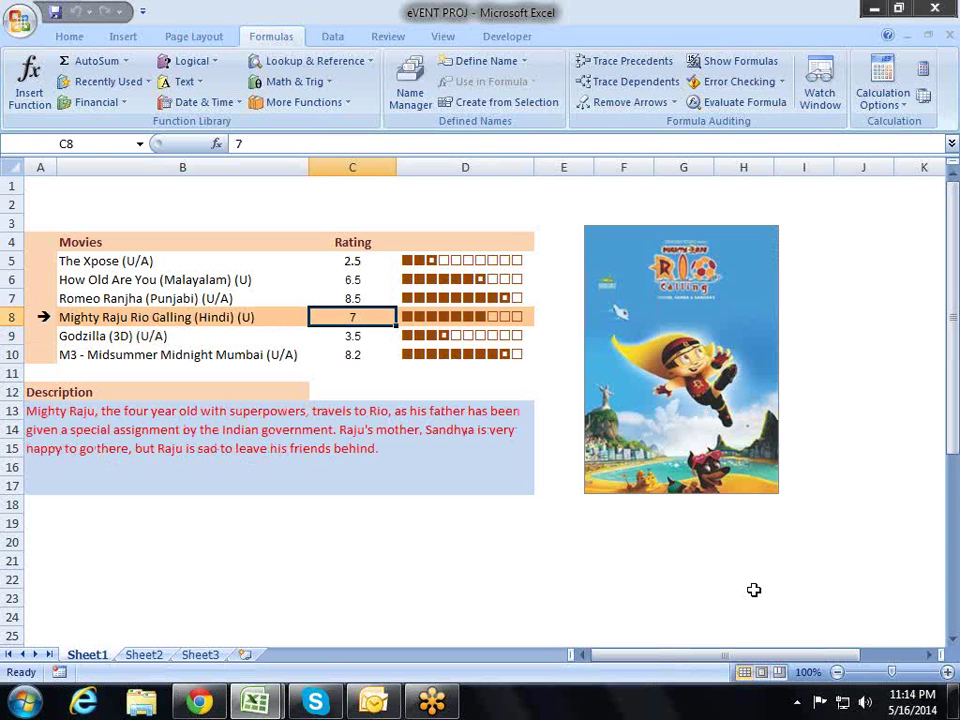
{"action": "key", "text": "Right"}
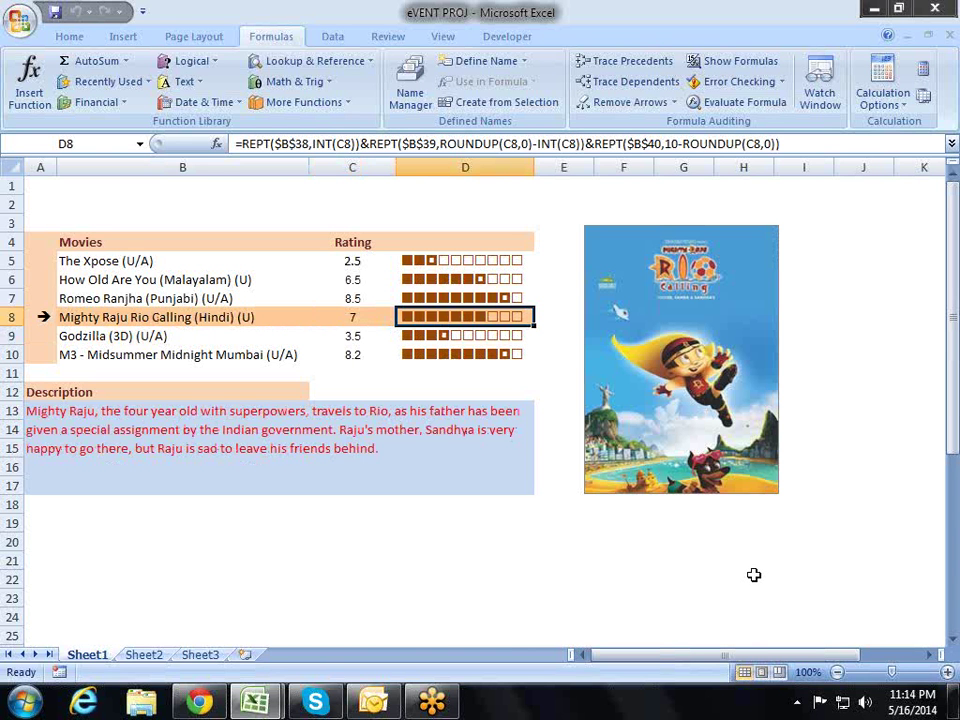
{"action": "key", "text": "Up"}
{"action": "key", "text": "Left"}
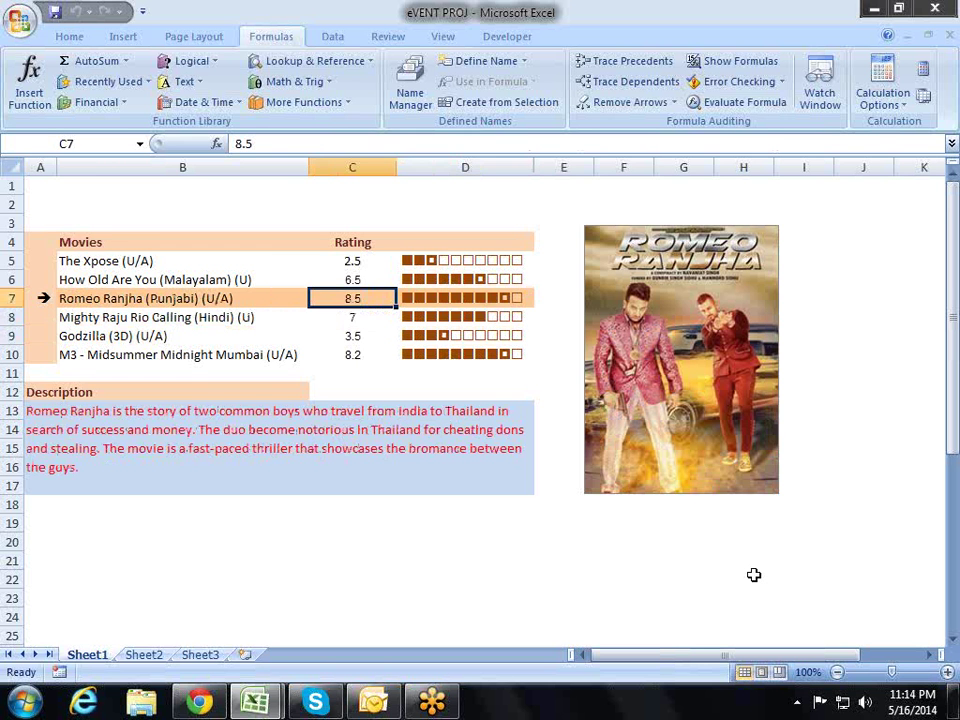
{"action": "key", "text": "Right"}
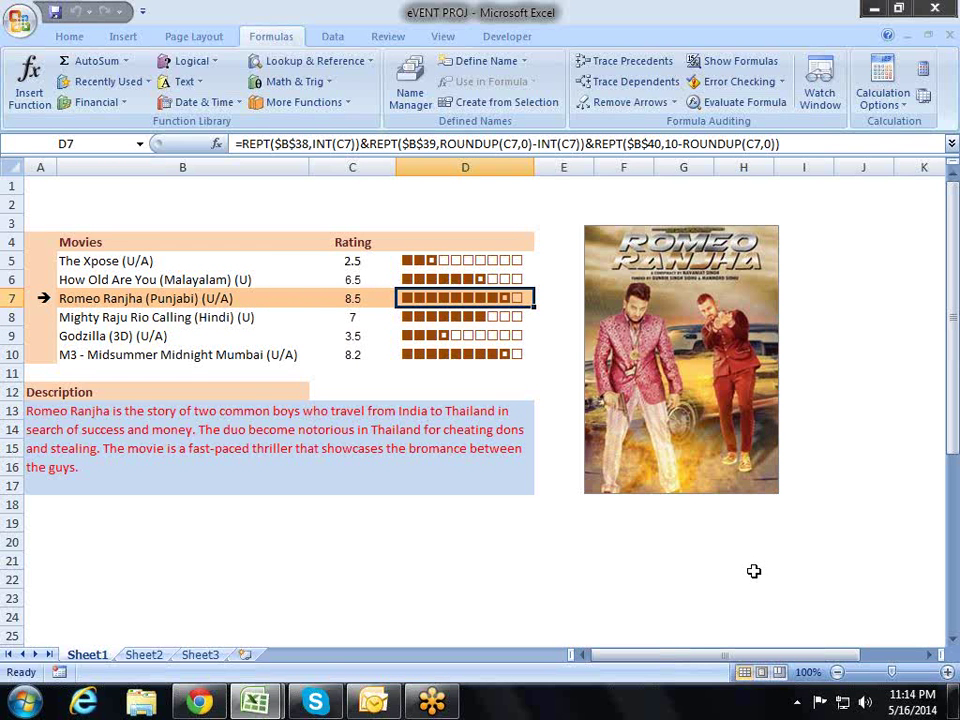
{"action": "key", "text": "Left"}
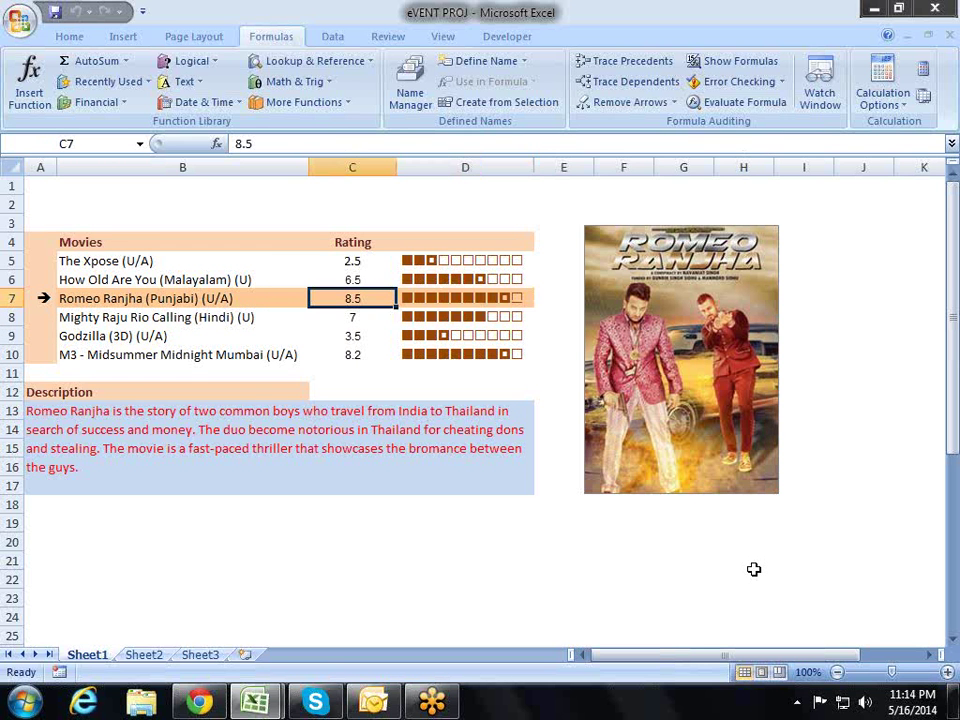
Rate How Old Are You (Malayalam) 10 for a full star bar.
{"action": "key", "text": "Up"}
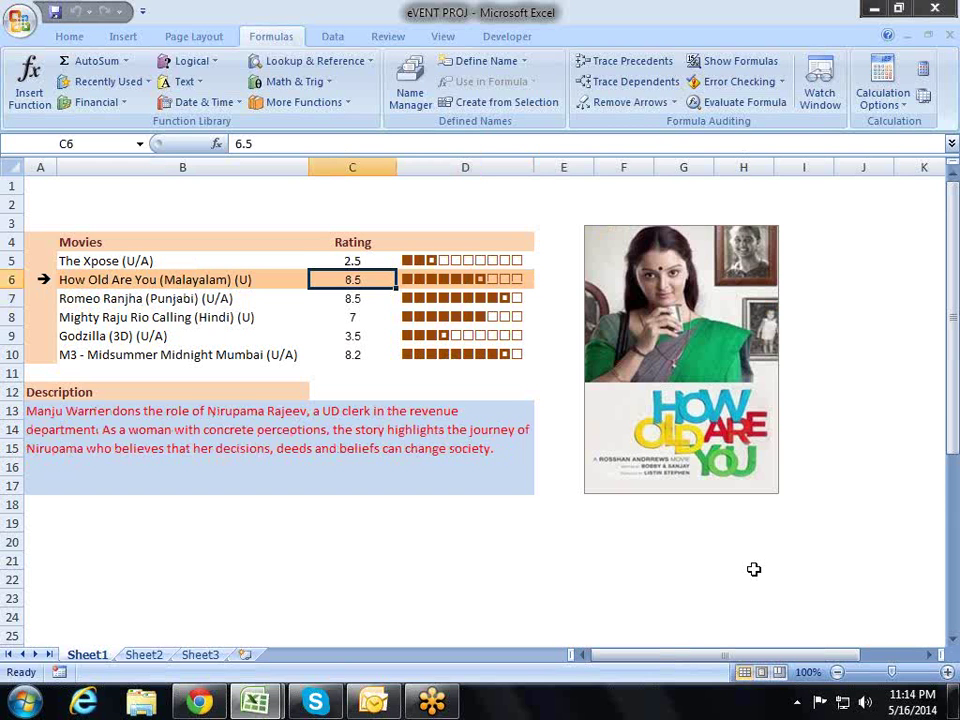
{"action": "type", "text": "10"}
{"action": "key", "text": "Return"}
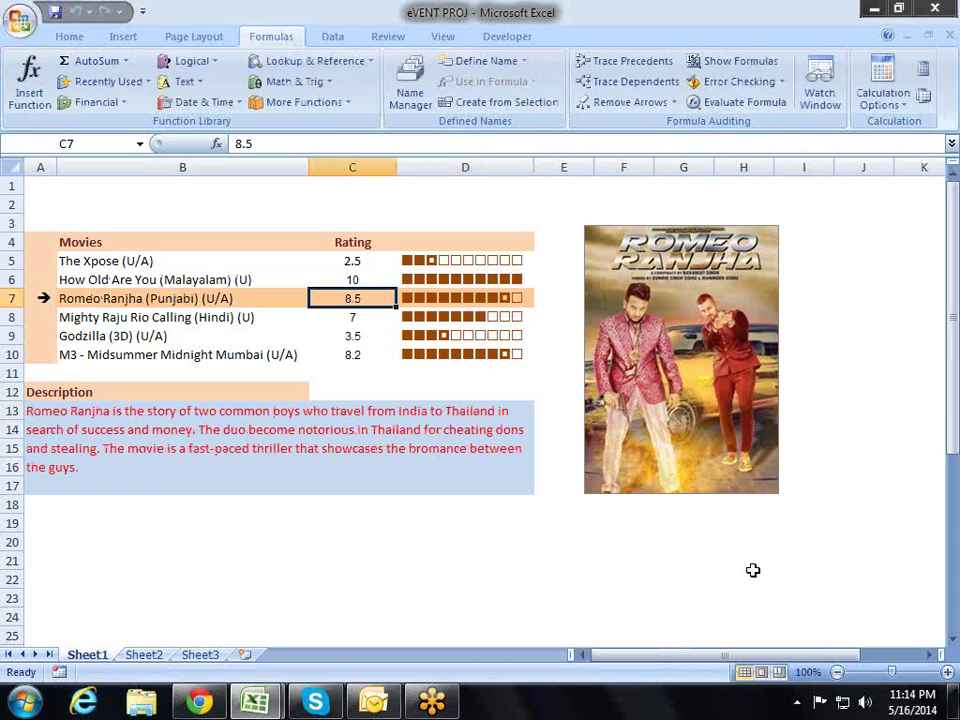
Check The Xpose symbol-bar formula, then move down to the Full and Partial symbols at B38.
{"action": "key", "text": "Up"}
{"action": "key", "text": "Up"}
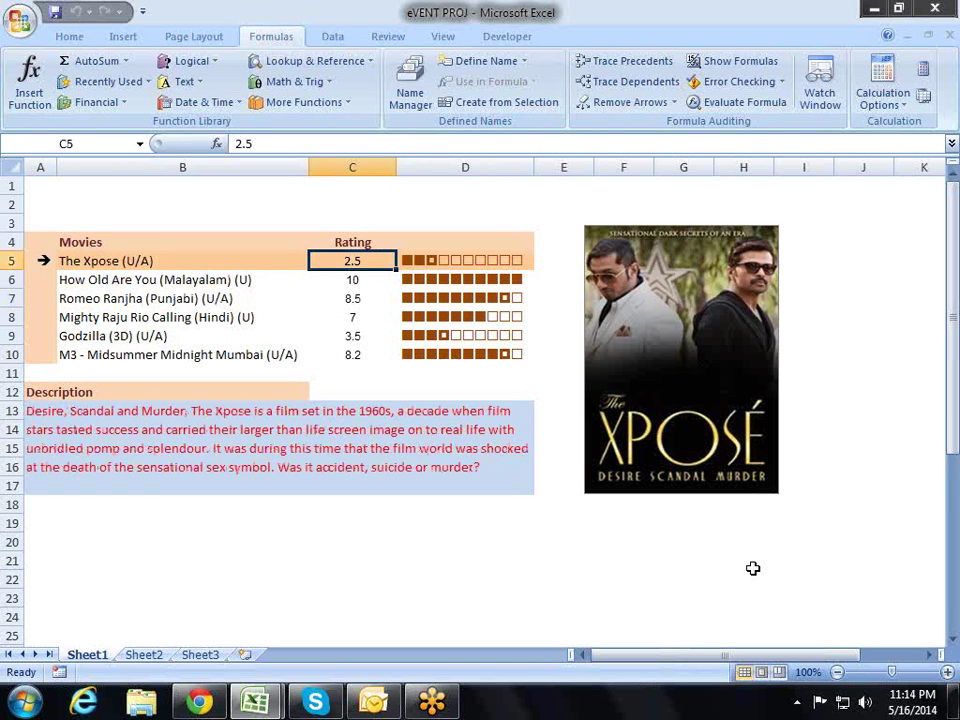
{"action": "key", "text": "Right"}
{"action": "key", "text": "Left"}
{"action": "key", "text": "Left"}
{"action": "key", "text": "Left"}
{"action": "key", "text": "Down"}
{"action": "key", "text": "Down"}
{"action": "key", "text": "Down"}
{"action": "key", "text": "Down"}
{"action": "key", "text": "Down"}
{"action": "key", "text": "Down"}
{"action": "key", "text": "Down"}
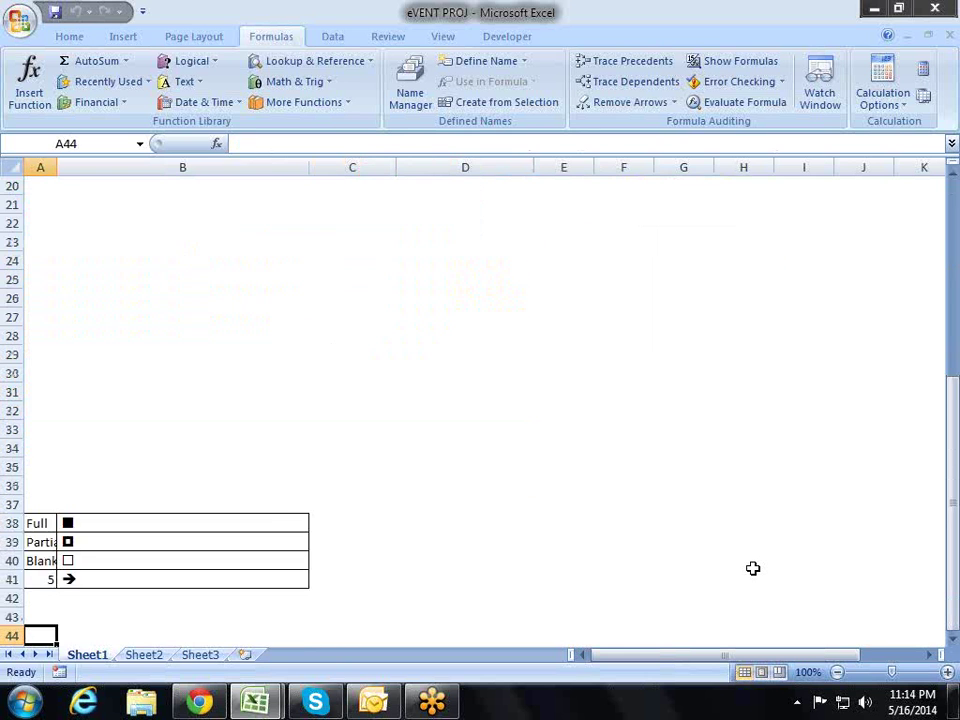
{"action": "key", "text": "Down"}
{"action": "key", "text": "Down"}
{"action": "key", "text": "Down"}
{"action": "key", "text": "Up"}
{"action": "key", "text": "Up"}
{"action": "key", "text": "Up"}
{"action": "key", "text": "Up"}
{"action": "key", "text": "Right"}
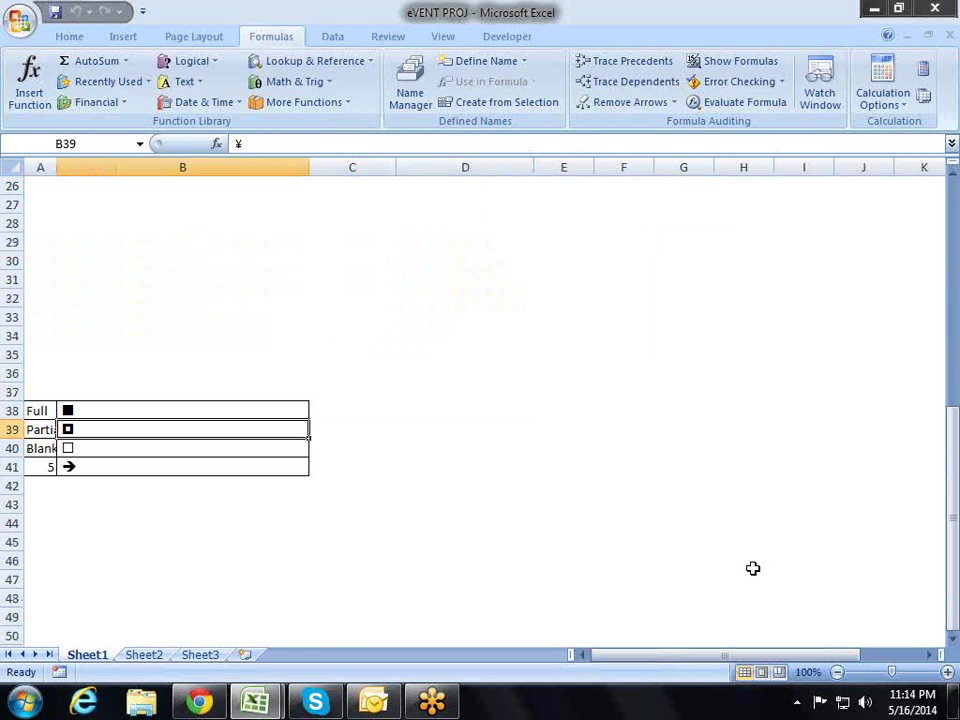
{"action": "key", "text": "Up"}
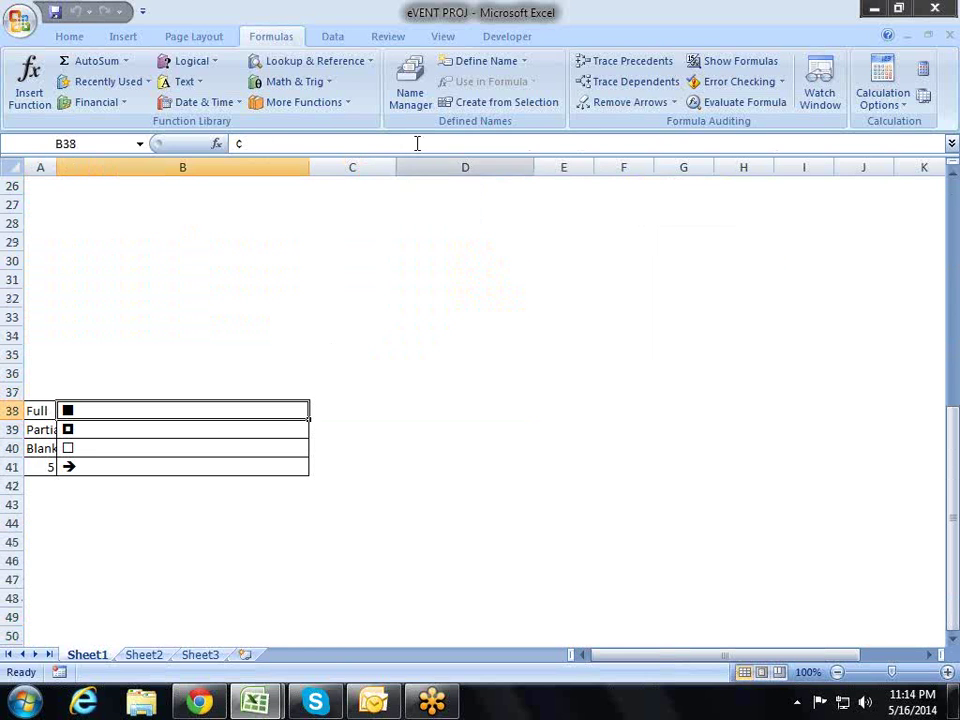
{"action": "left_click", "coordinate": [127, 40]}
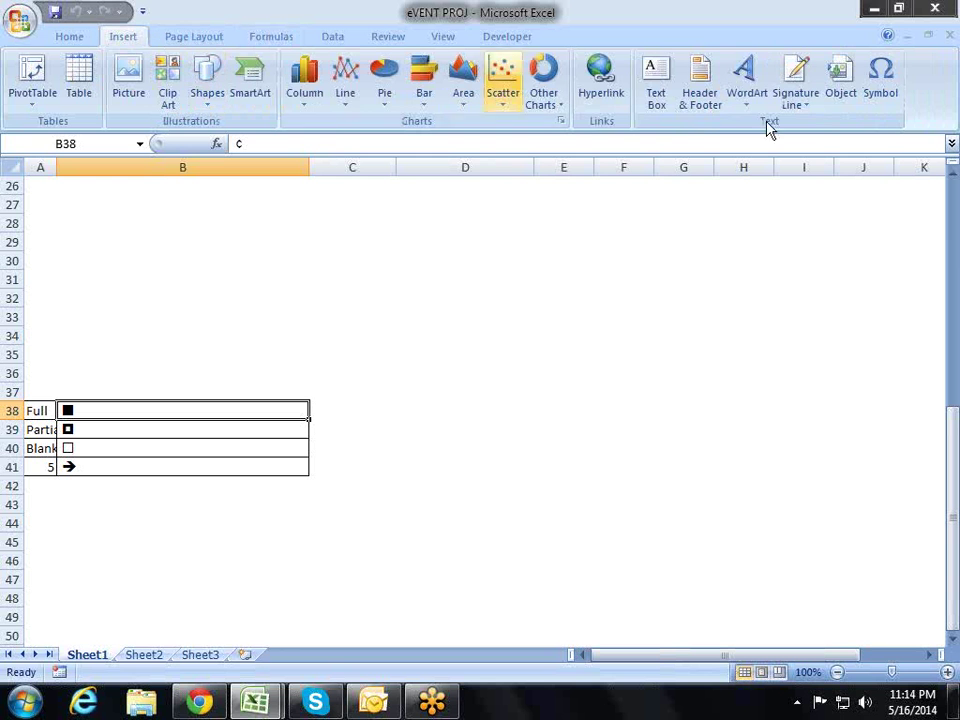
{"action": "left_click", "coordinate": [884, 80]}
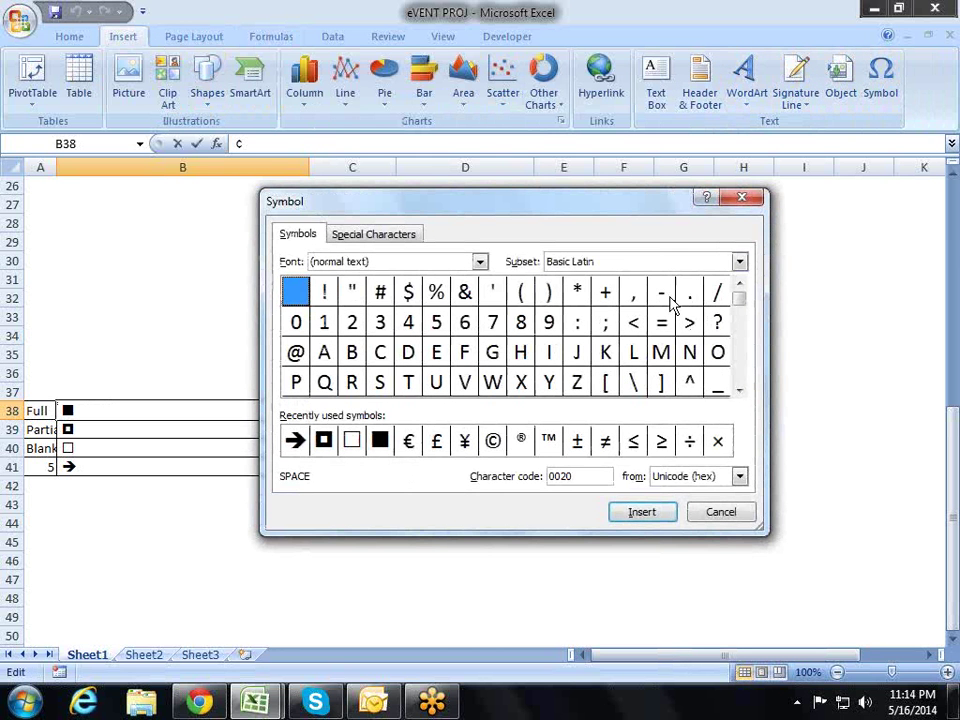
{"action": "left_click", "coordinate": [480, 262]}
{"action": "left_click_drag", "start_coordinate": [484, 308], "coordinate": [482, 340]}
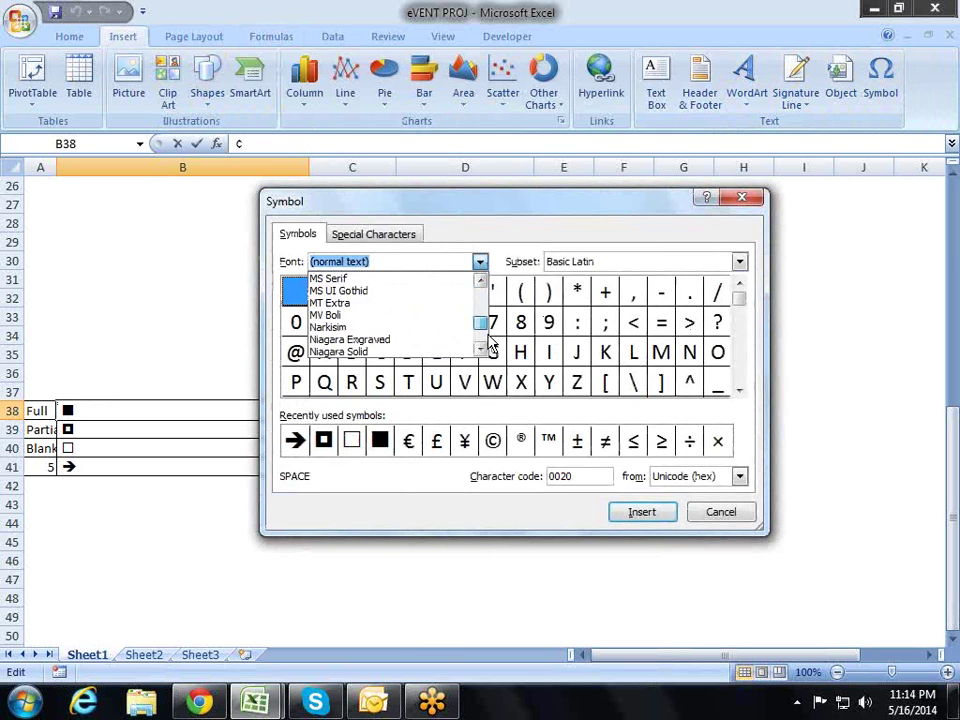
{"action": "left_click", "coordinate": [407, 343]}
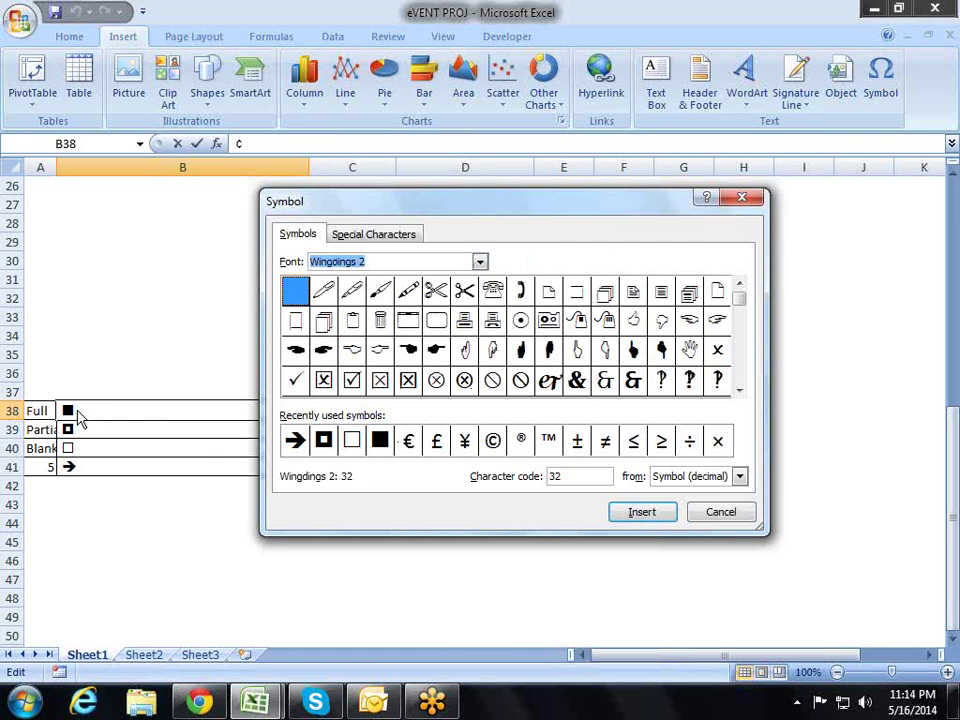
{"action": "left_click", "coordinate": [721, 511]}
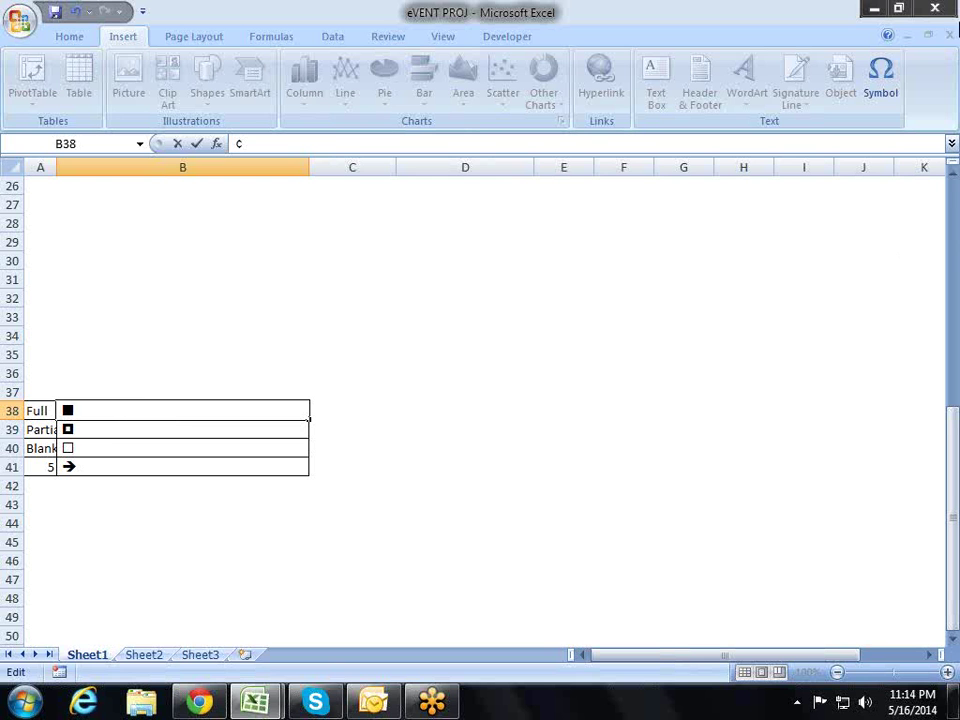
Select the Partial, Blank and Partial key symbols in B39, B40 and B39.
{"action": "left_click", "coordinate": [92, 428]}
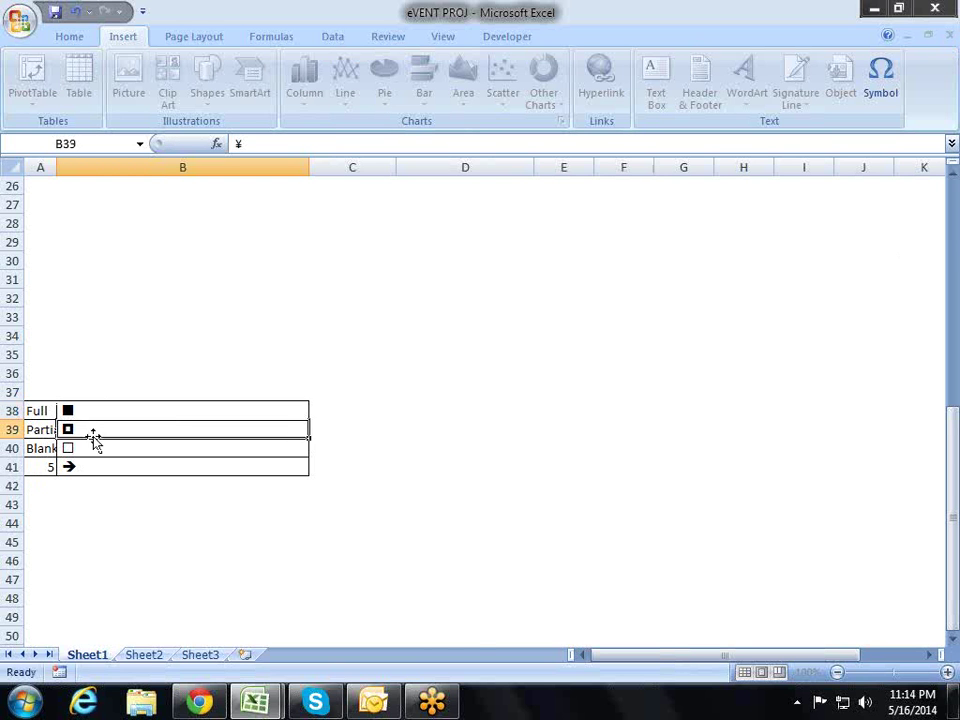
{"action": "left_click", "coordinate": [107, 450]}
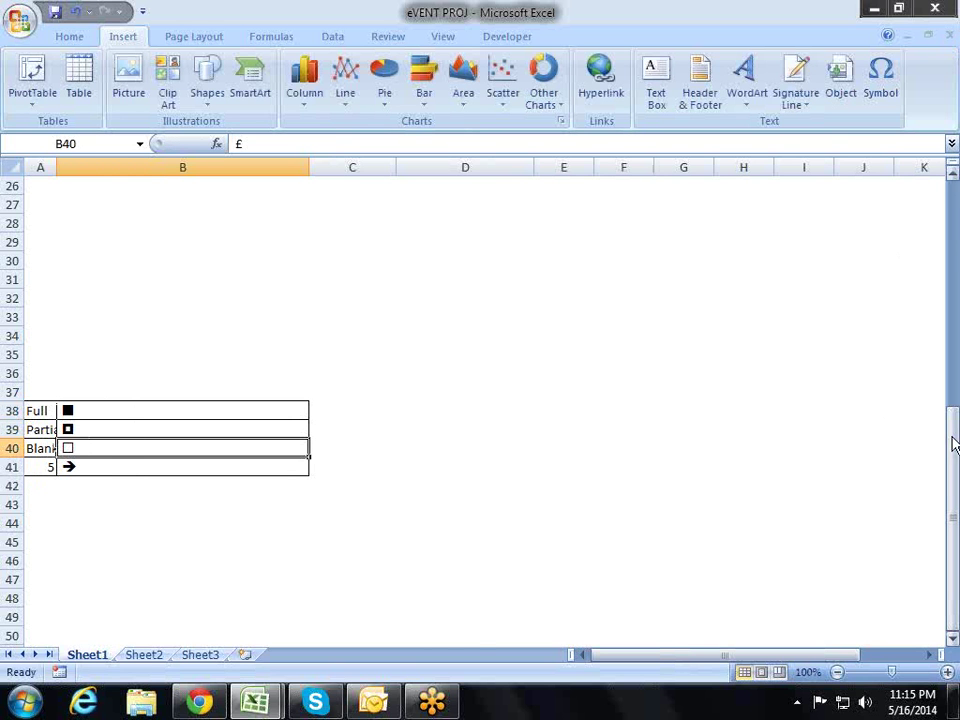
{"action": "left_click", "coordinate": [121, 428]}
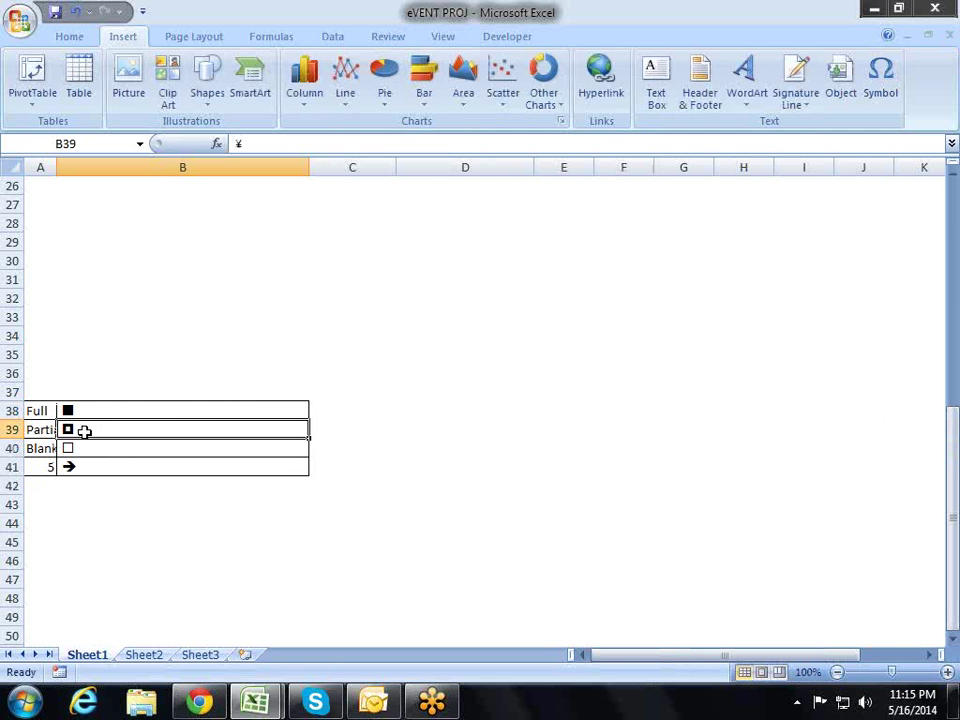
Scroll back up and review the Mighty Raju, How Old Are You and Midsummer Midnight Mumbai bars.
{"action": "scroll", "coordinate": [332, 371], "scroll_direction": "up", "scroll_amount": 8}
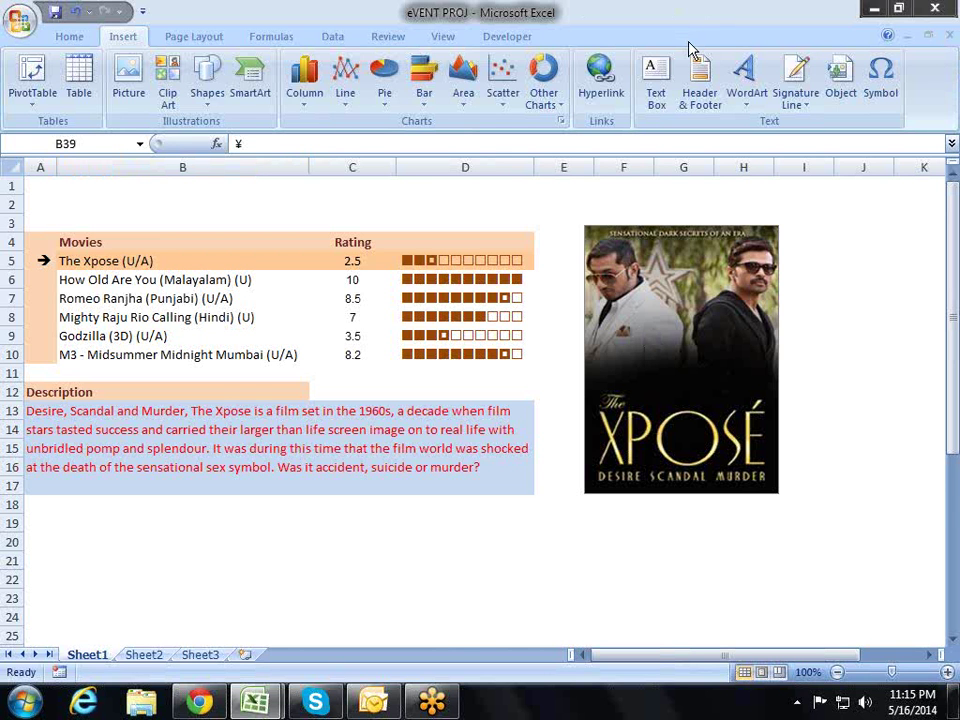
{"action": "left_click", "coordinate": [475, 313]}
{"action": "left_click", "coordinate": [455, 279]}
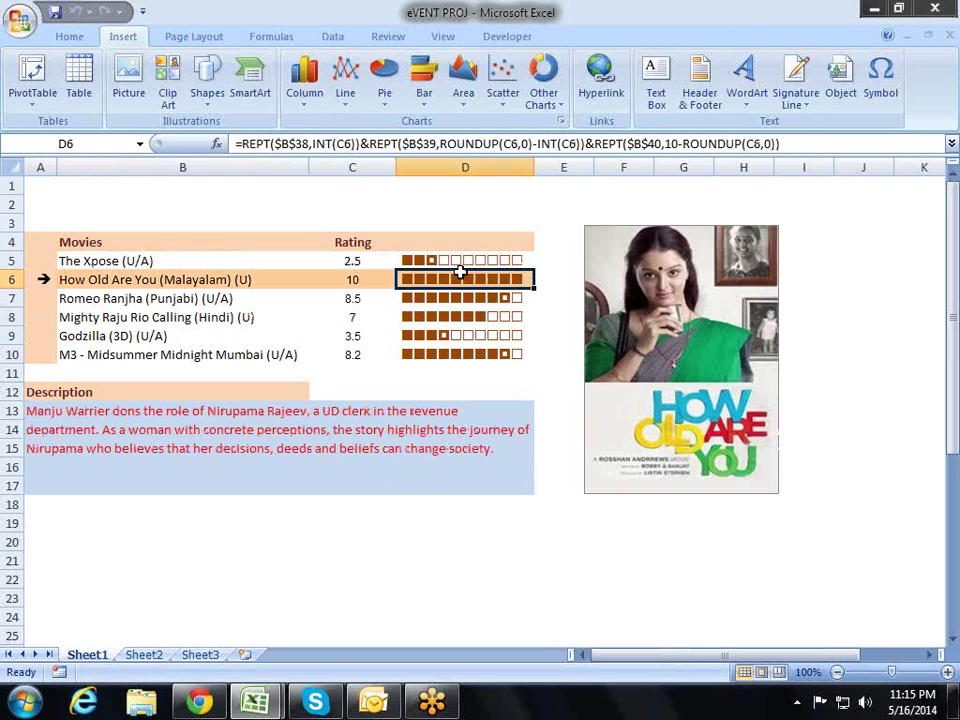
{"action": "left_click", "coordinate": [466, 352]}
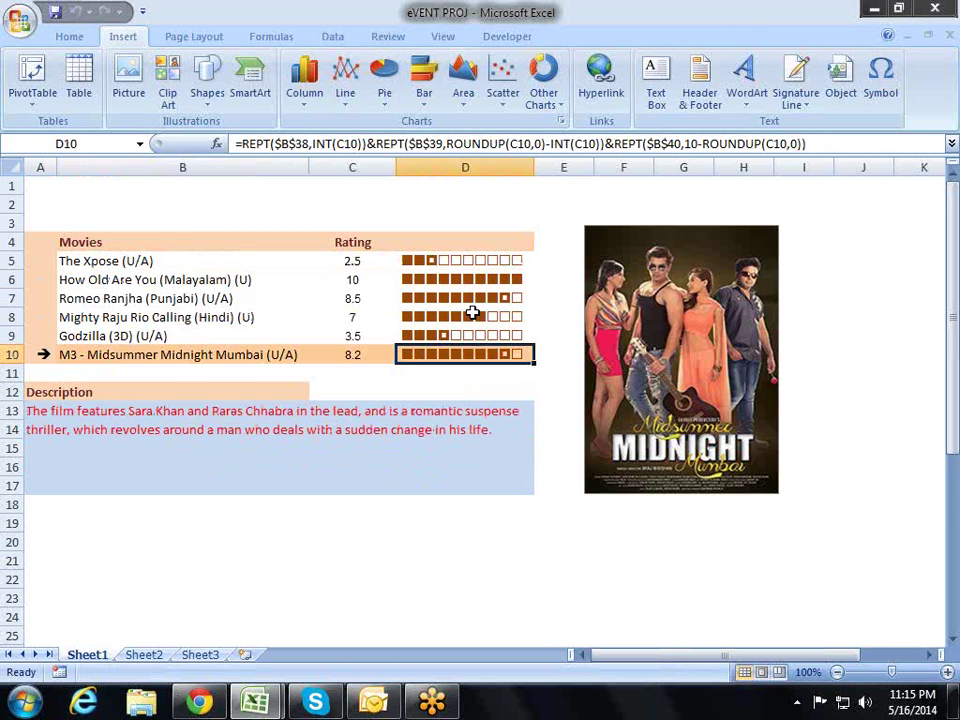
{"action": "left_click", "coordinate": [472, 317]}
{"action": "left_click", "coordinate": [481, 276]}
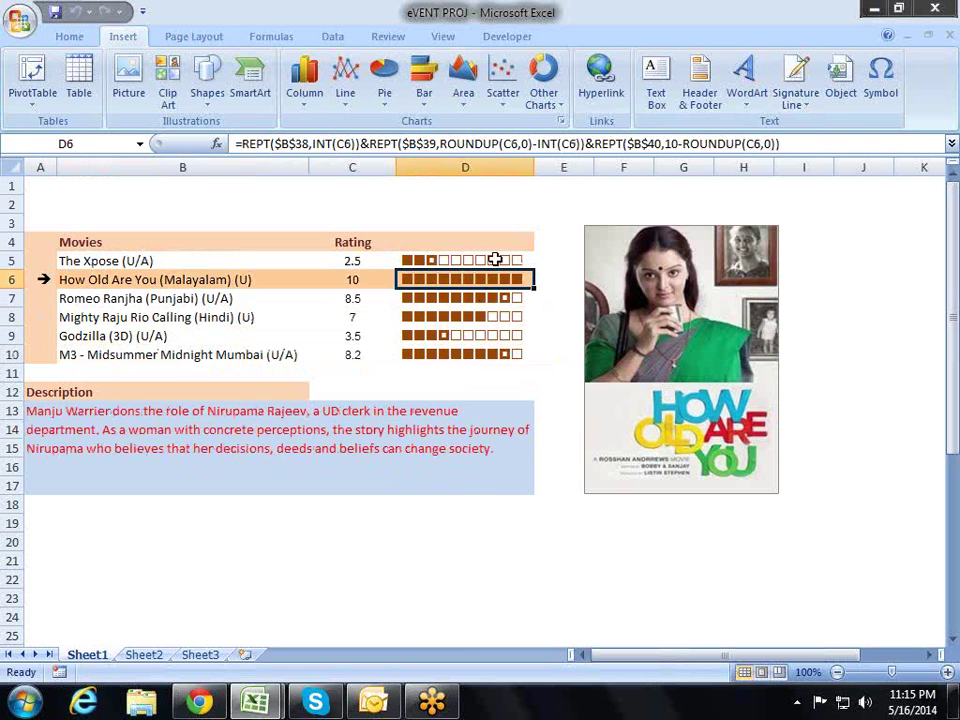
Close eVENT PROJ without saving, then try and cancel ADDRESS from Formulas > Lookup & Reference.
{"action": "left_click", "coordinate": [935, 8]}
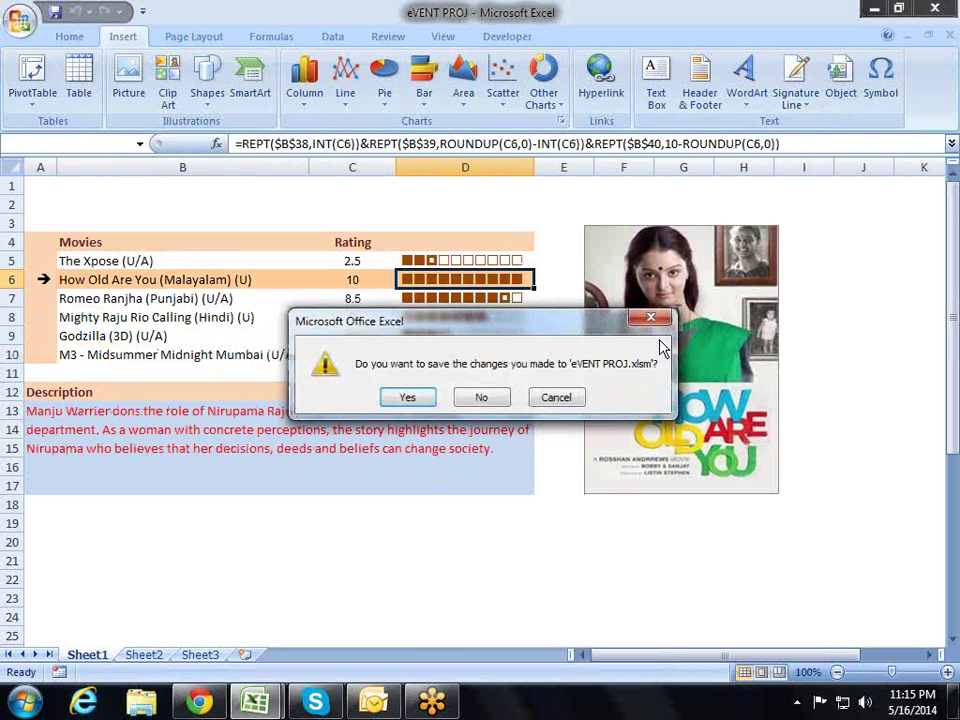
{"action": "left_click", "coordinate": [493, 400]}
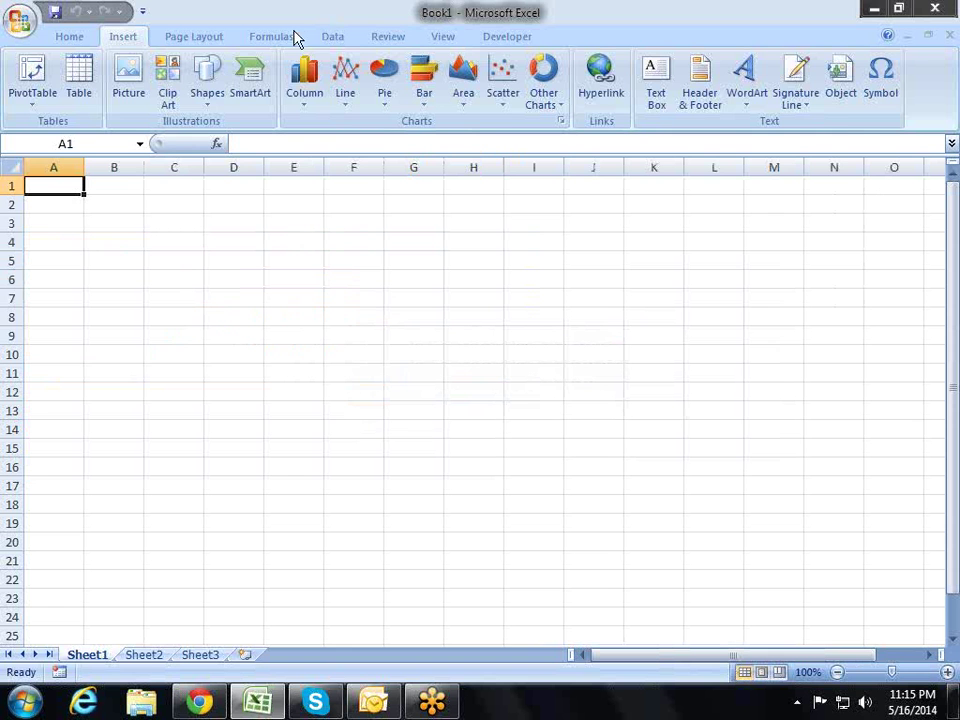
{"action": "left_click", "coordinate": [272, 38]}
{"action": "left_click", "coordinate": [318, 62]}
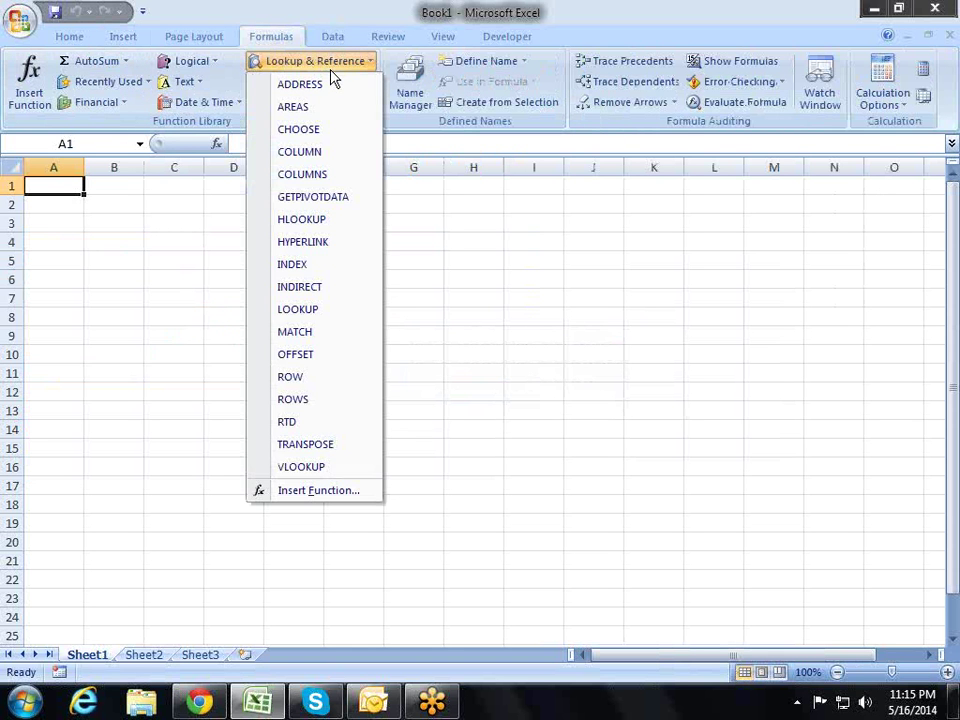
{"action": "left_click", "coordinate": [302, 85]}
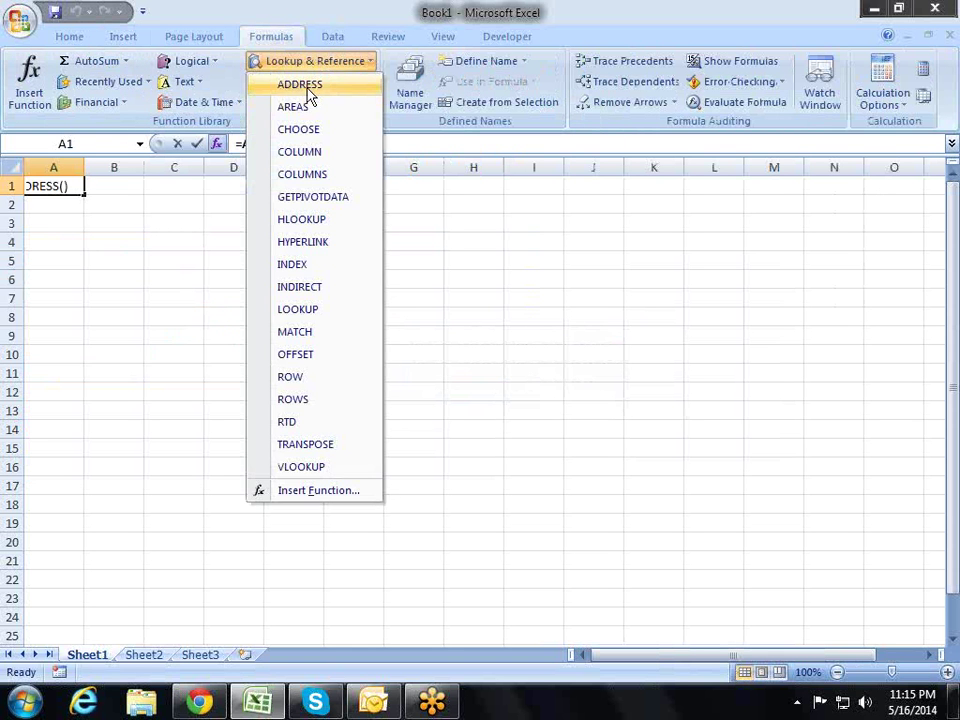
{"action": "key", "text": "Escape"}
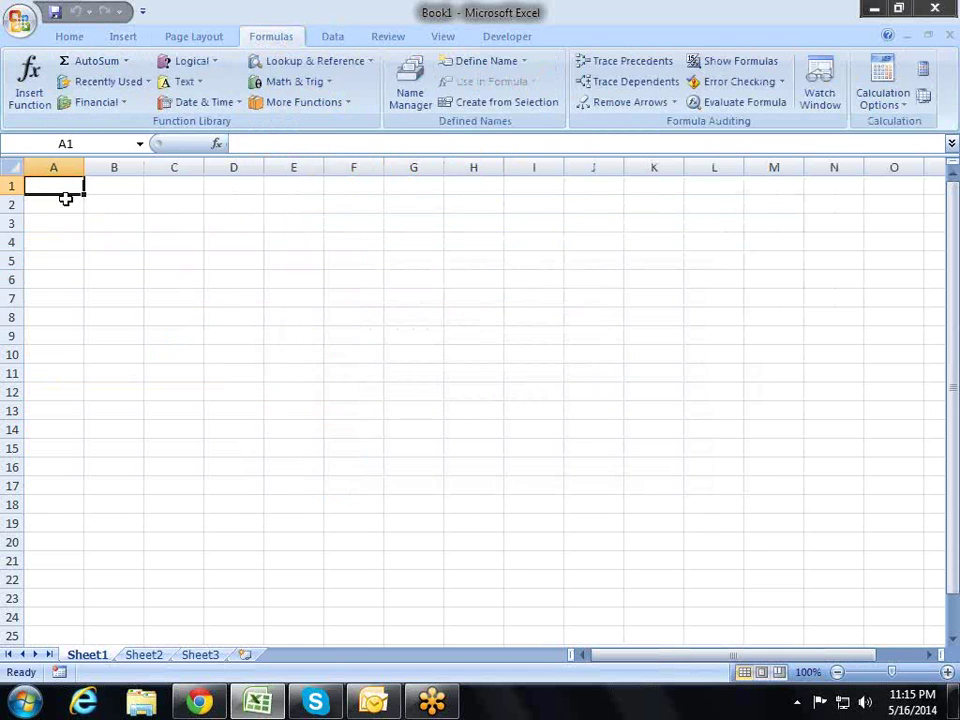
Enter =ADDRESS(1,10) in cell A2 so it shows $J$1.
{"action": "left_click", "coordinate": [64, 201]}
{"action": "type", "text": "=a"}
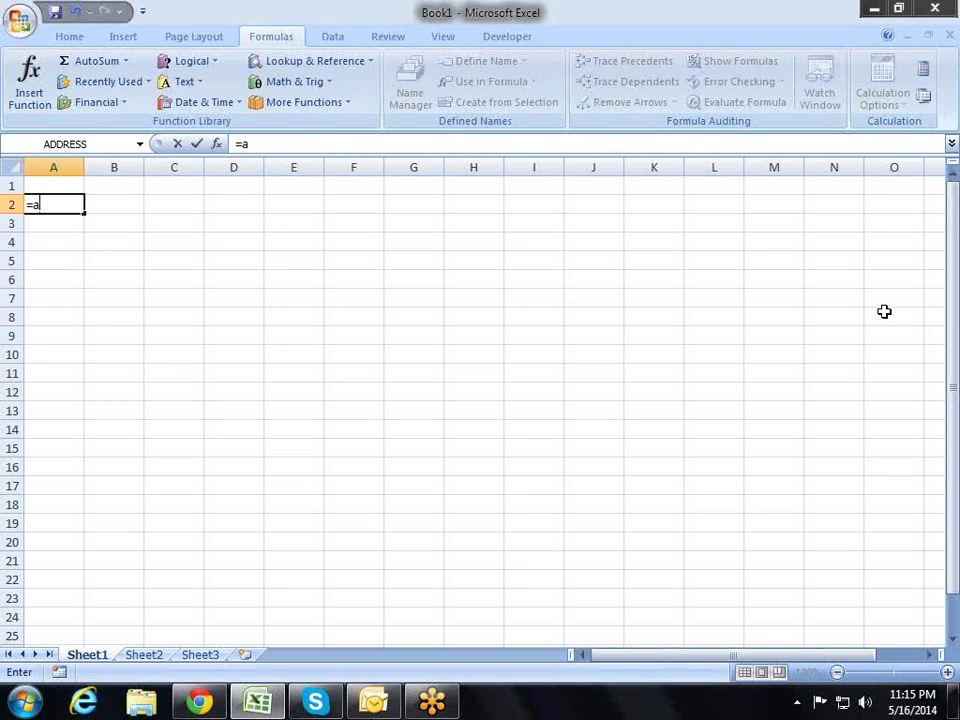
{"action": "type", "text": "d"}
{"action": "key", "text": "Tab"}
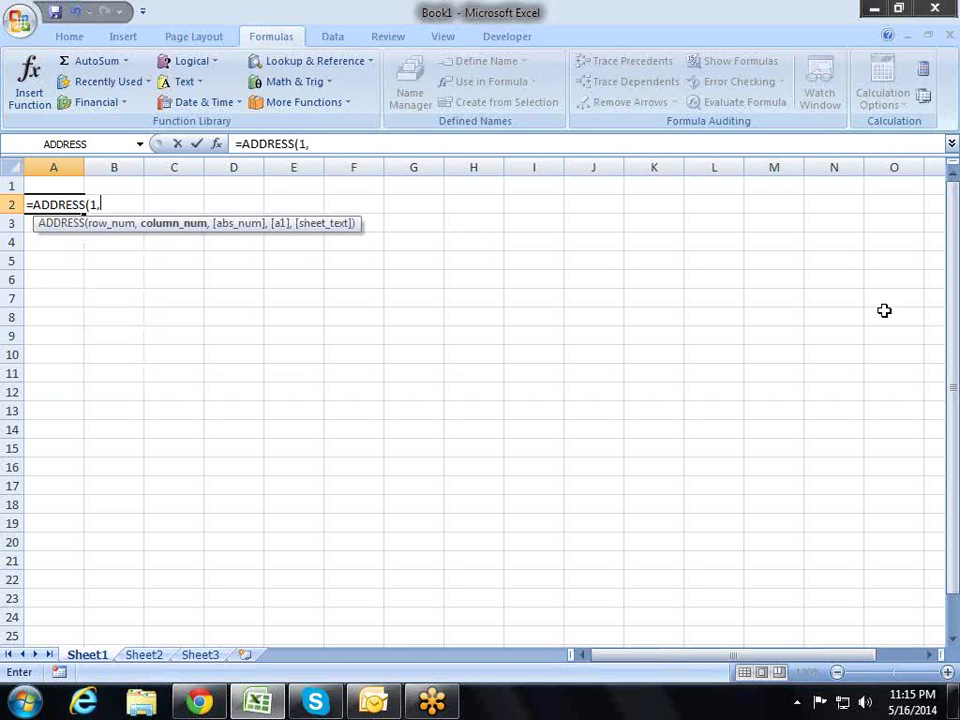
{"action": "type", "text": "10"}
{"action": "type", "text": ")"}
{"action": "key", "text": "Return"}
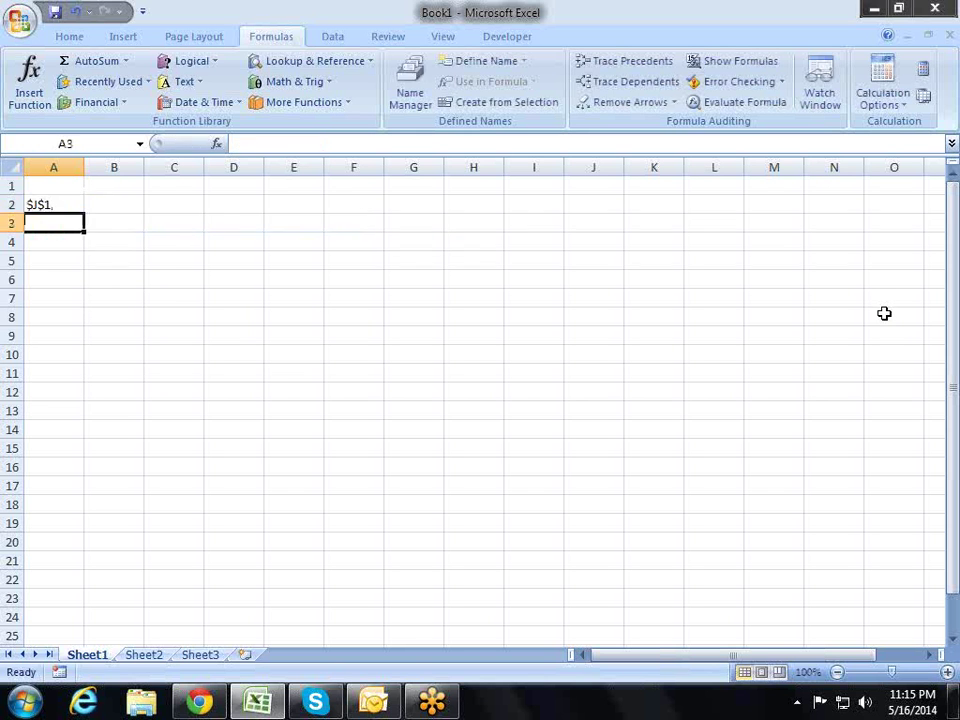
{"action": "key", "text": "Up"}
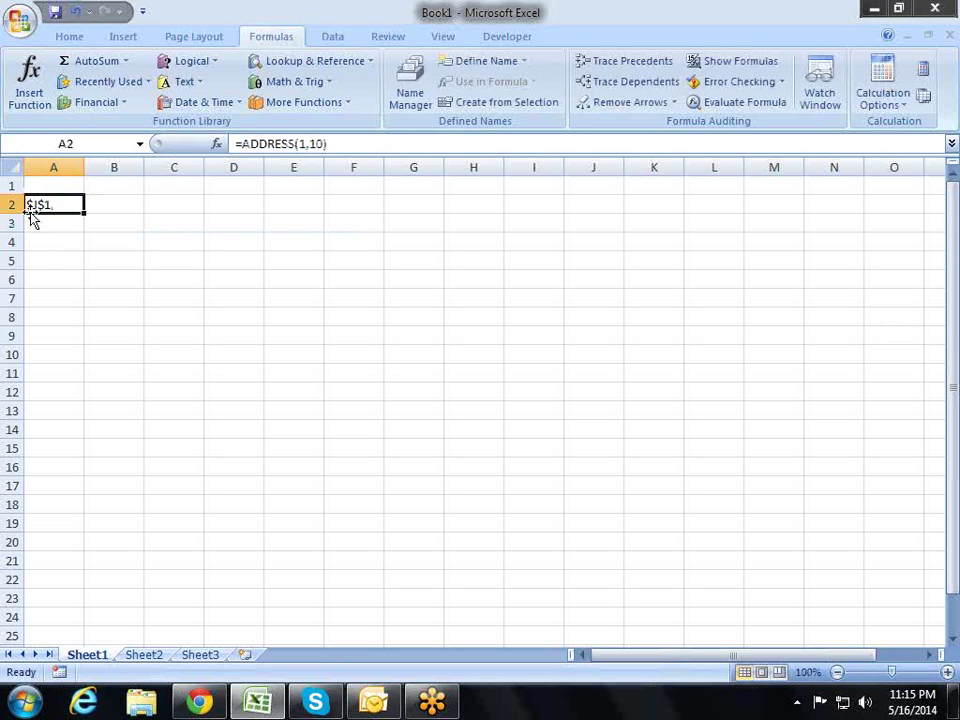
{"action": "left_click", "coordinate": [601, 202]}
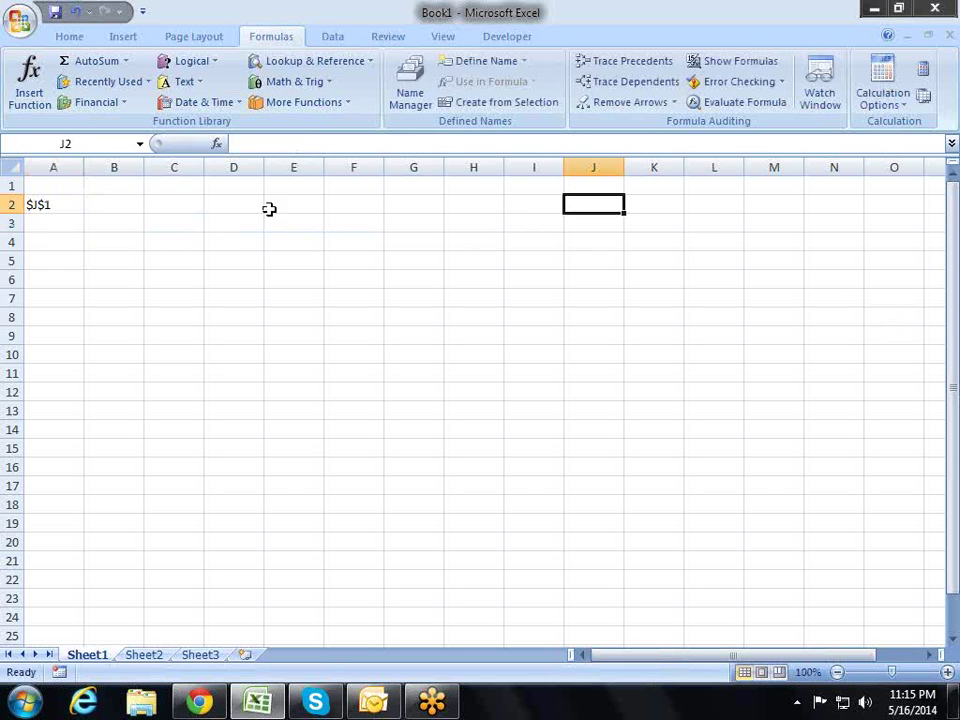
Fill the block A1:E9 with =RANDBETWEEN(10,90).
{"action": "left_click", "coordinate": [76, 198]}
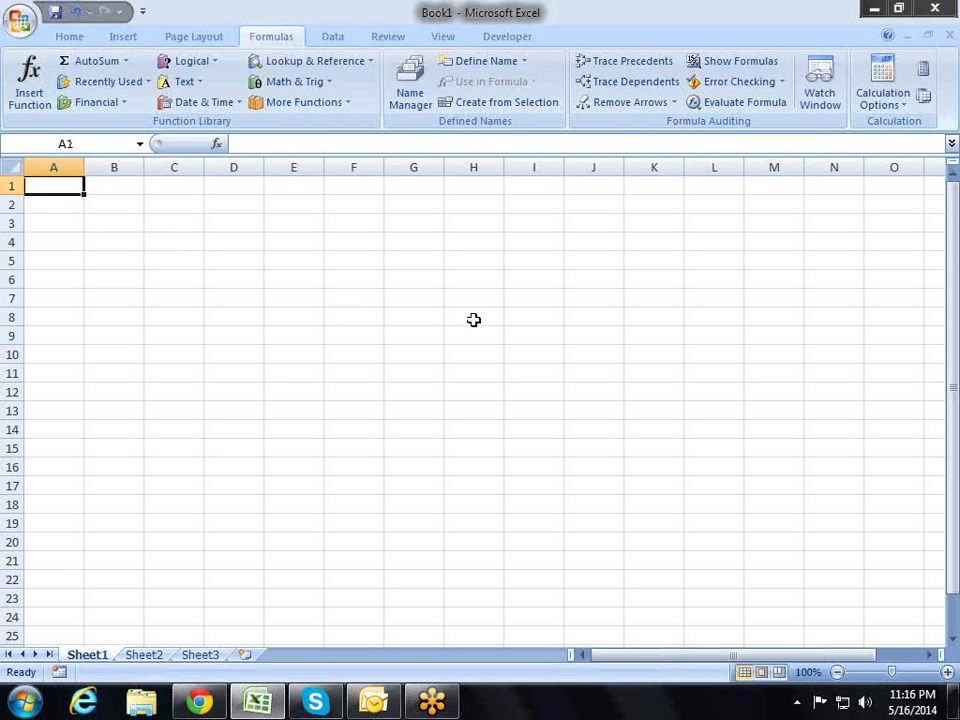
{"action": "key", "text": "shift+Right"}
{"action": "key", "text": "shift+Right"}
{"action": "key", "text": "shift+Right"}
{"action": "key", "text": "shift+Down"}
{"action": "key", "text": "shift+Down"}
{"action": "key", "text": "shift+Down"}
{"action": "key", "text": "shift+Down"}
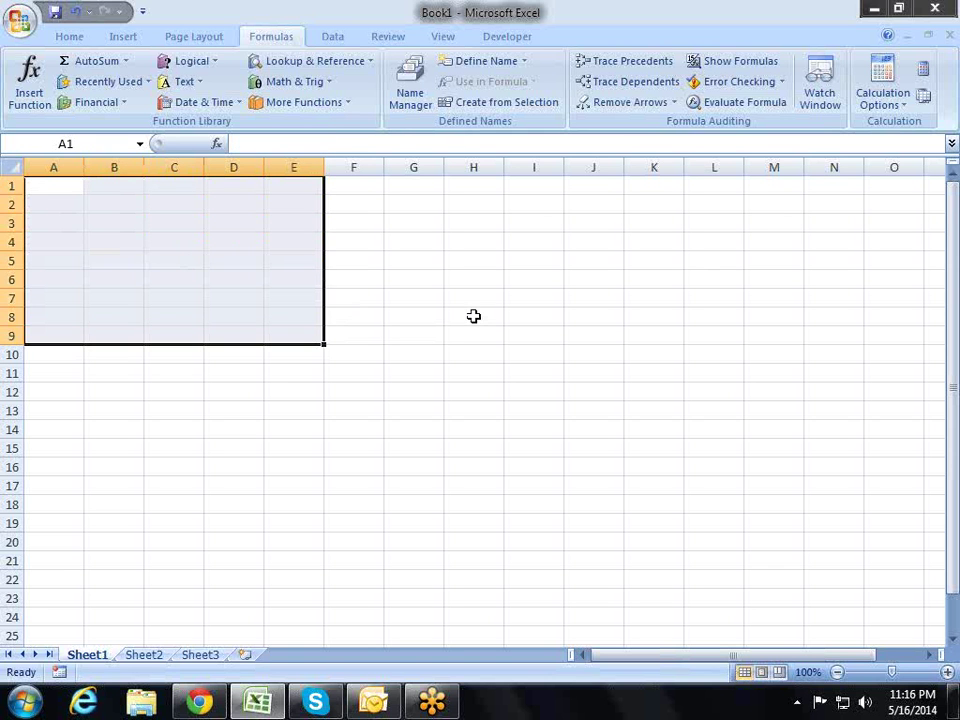
{"action": "type", "text": "="}
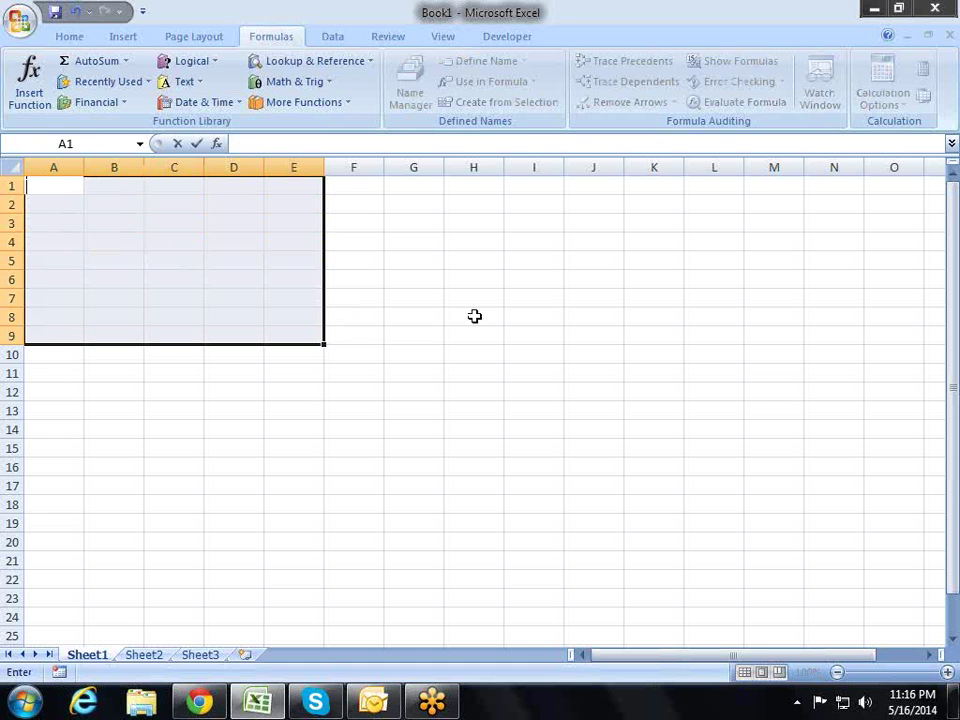
{"action": "type", "text": "ra"}
{"action": "key", "text": "Down"}
{"action": "key", "text": "Down"}
{"action": "key", "text": "Down"}
{"action": "key", "text": "Tab"}
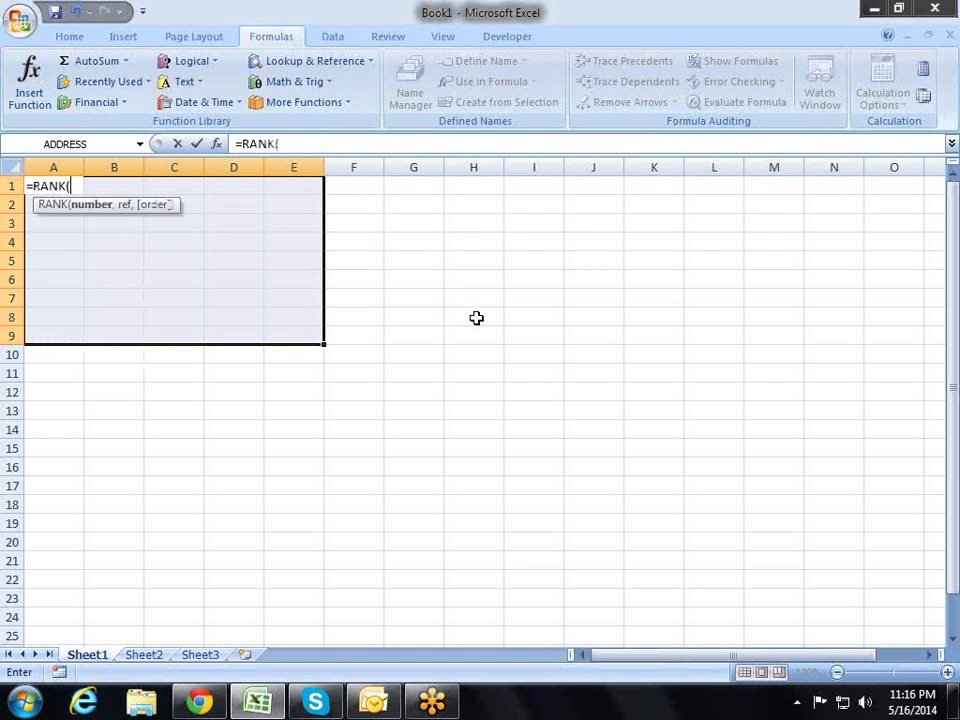
{"action": "type", "text": "A1"}
{"action": "key", "text": "BackSpace"}
{"action": "key", "text": "BackSpace"}
{"action": "key", "text": "BackSpace"}
{"action": "key", "text": "BackSpace"}
{"action": "key", "text": "Down"}
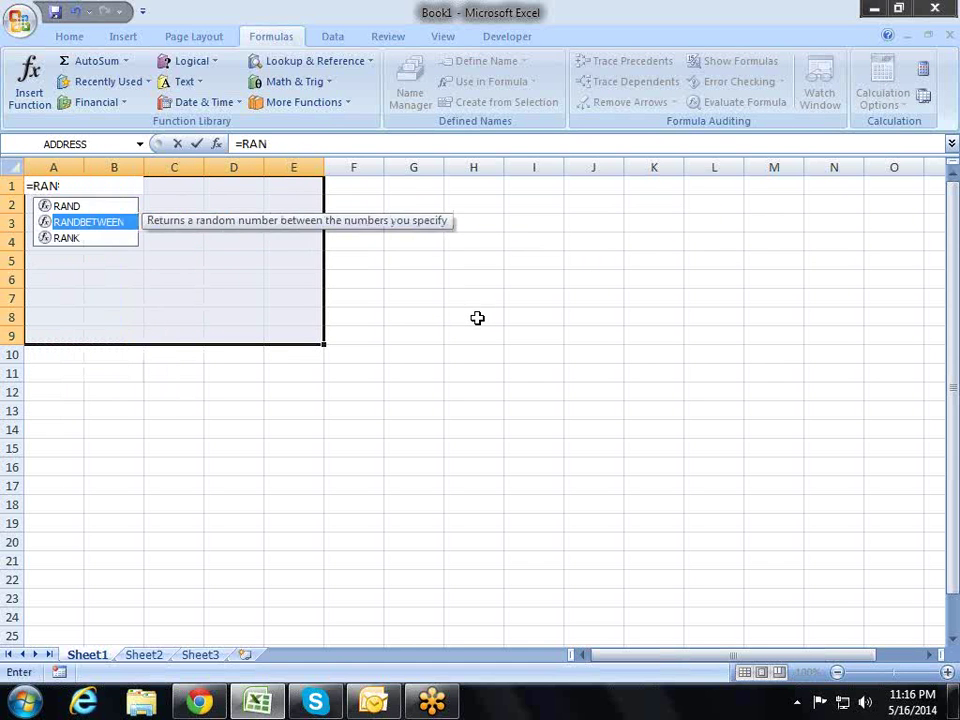
{"action": "key", "text": "Tab"}
{"action": "type", "text": "10"}
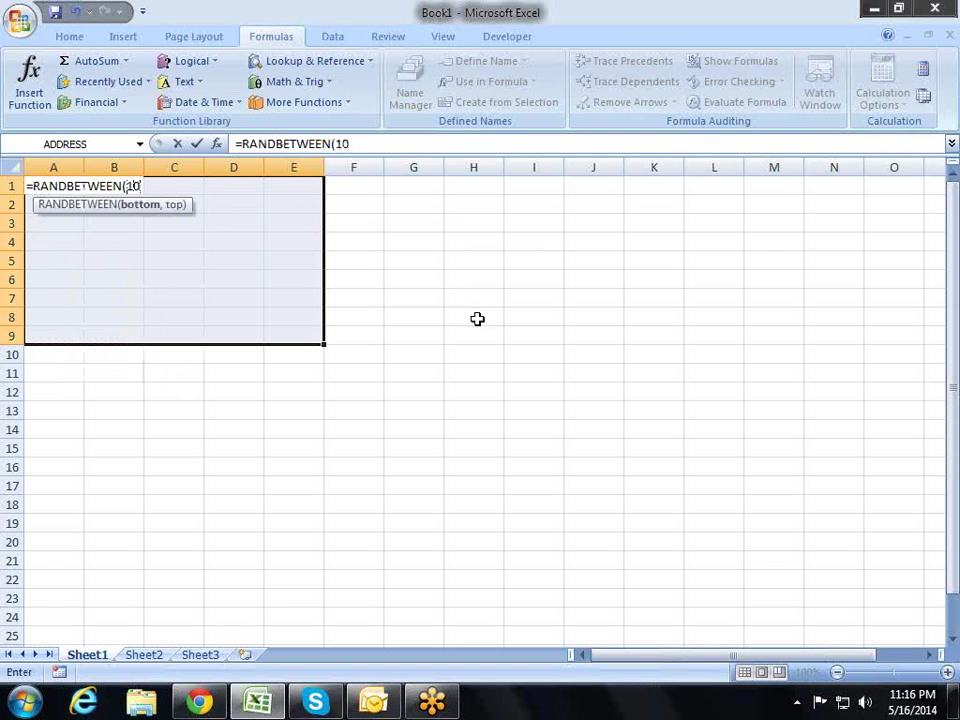
{"action": "type", "text": ",90"}
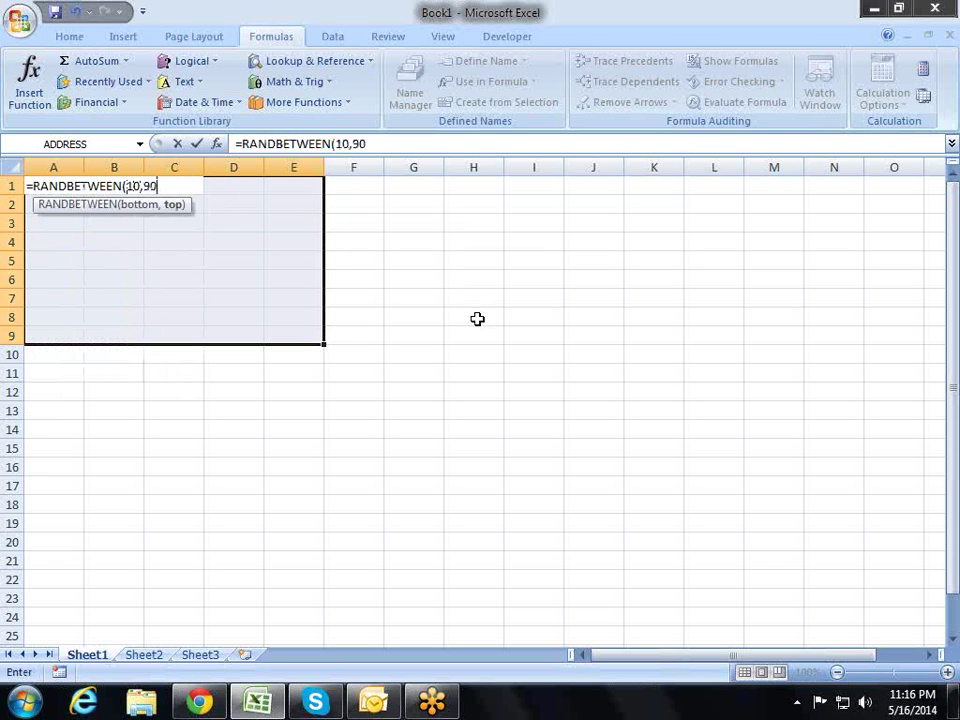
{"action": "type", "text": ")"}
{"action": "key", "text": "Return"}
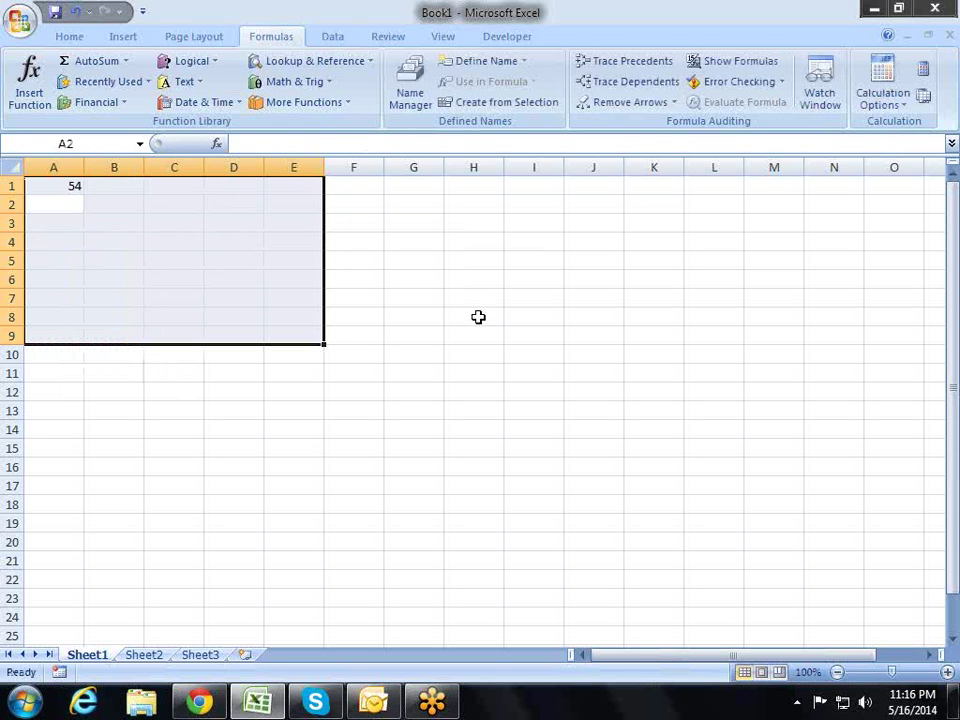
{"action": "key", "text": "ctrl+d"}
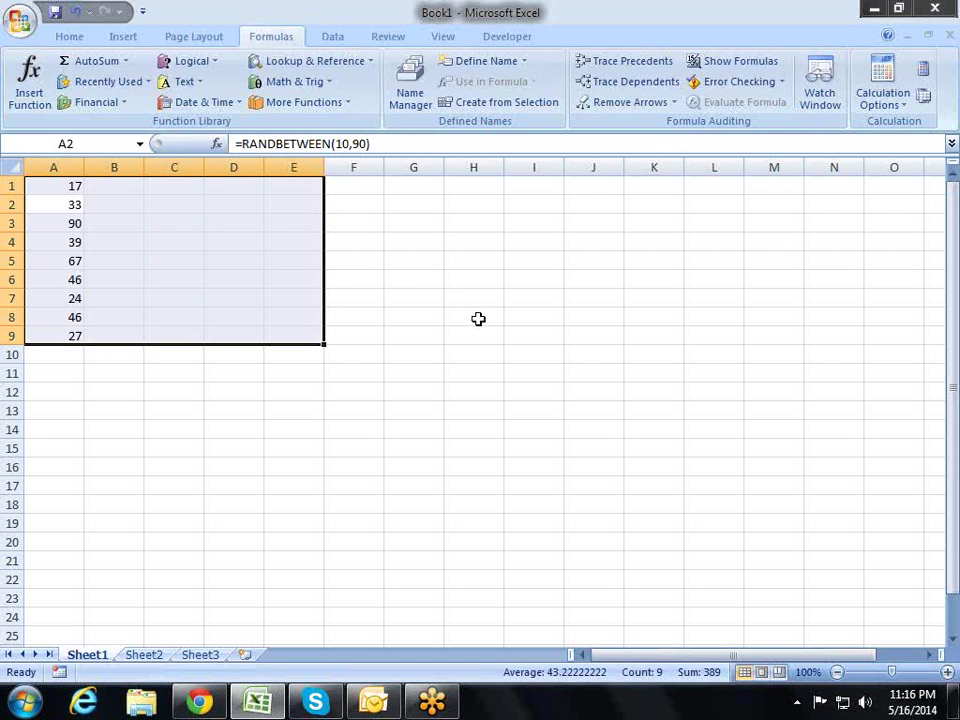
{"action": "key", "text": "F2"}
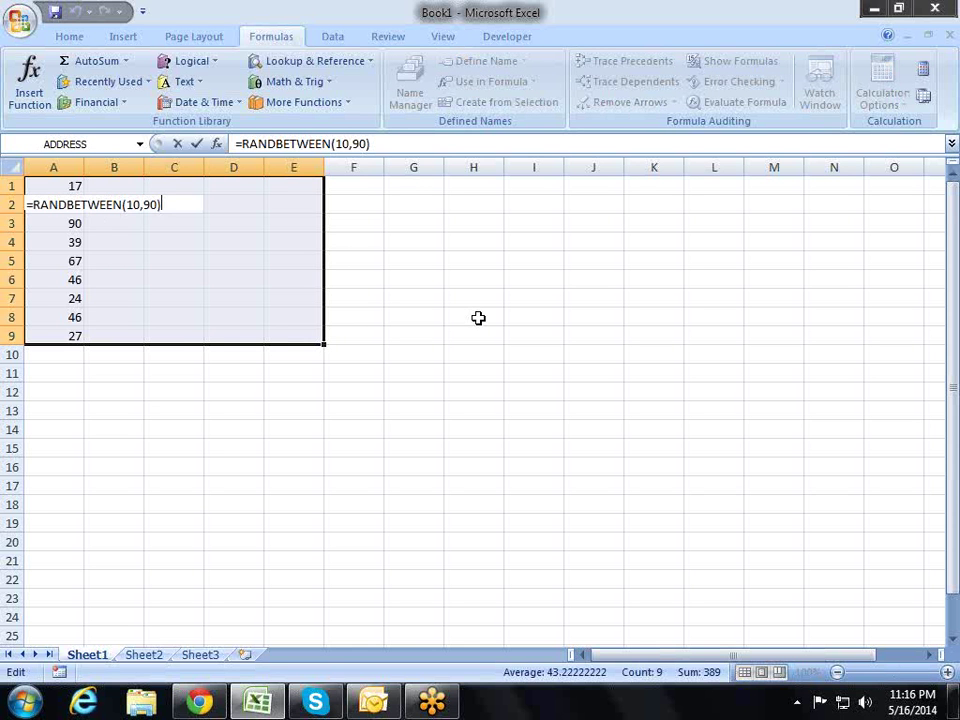
{"action": "key", "text": "ctrl+Return"}
Convert the A1:E9 random numbers to fixed values with Paste Special > Values.
{"action": "key", "text": "ctrl+c"}
{"action": "key", "text": "alt"}
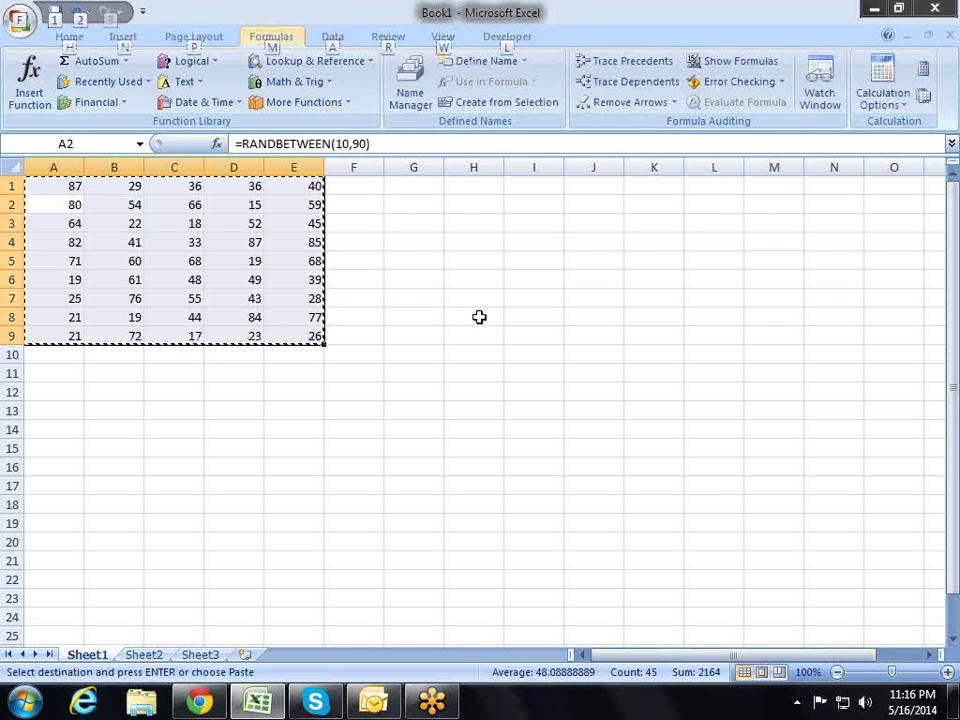
{"action": "key", "text": "e"}
{"action": "key", "text": "s"}
{"action": "key", "text": "Return"}
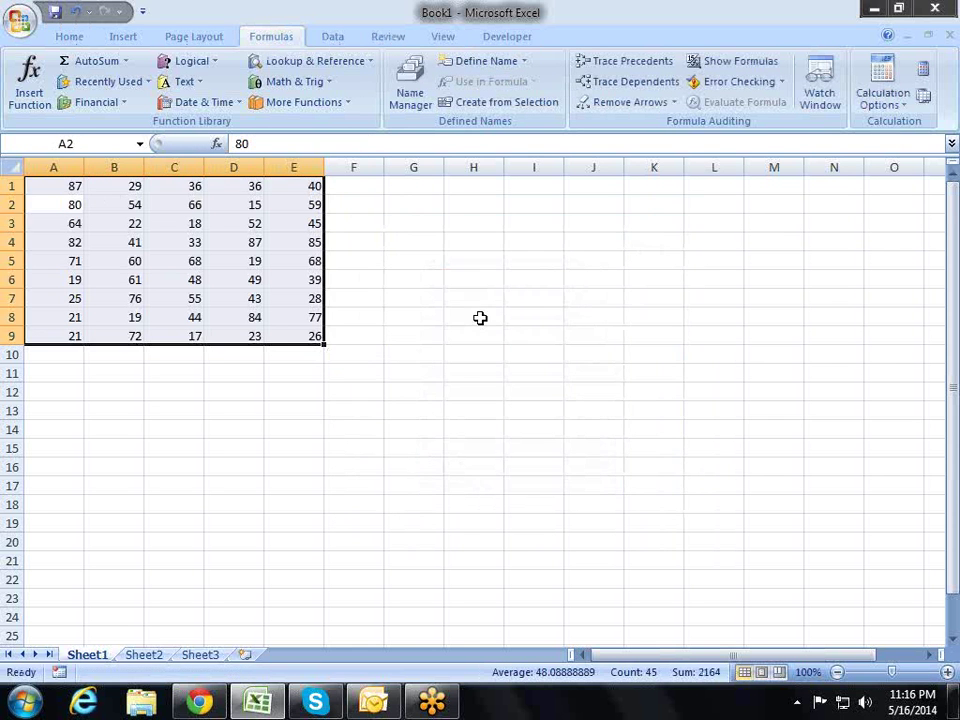
{"action": "key", "text": "Right"}
{"action": "key", "text": "Right"}
{"action": "key", "text": "Right"}
{"action": "key", "text": "Right"}
{"action": "key", "text": "Right"}
{"action": "key", "text": "Right"}
{"action": "key", "text": "Right"}
Add Row and Column headings in H1:I1 with values 2 and 3 beneath.
{"action": "key", "text": "Up"}
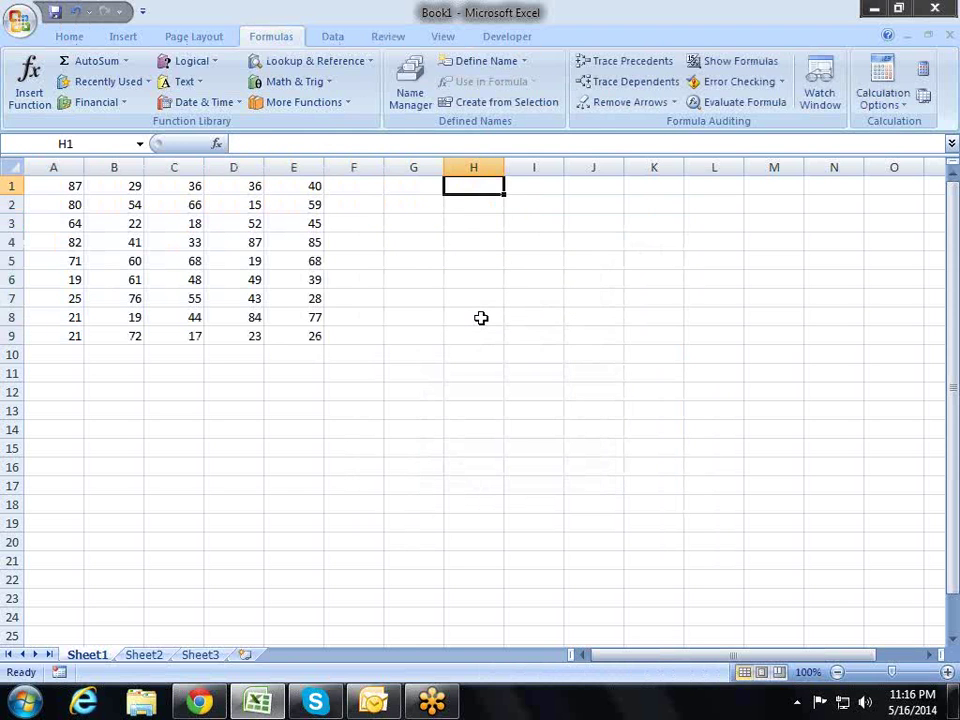
{"action": "type", "text": "Row"}
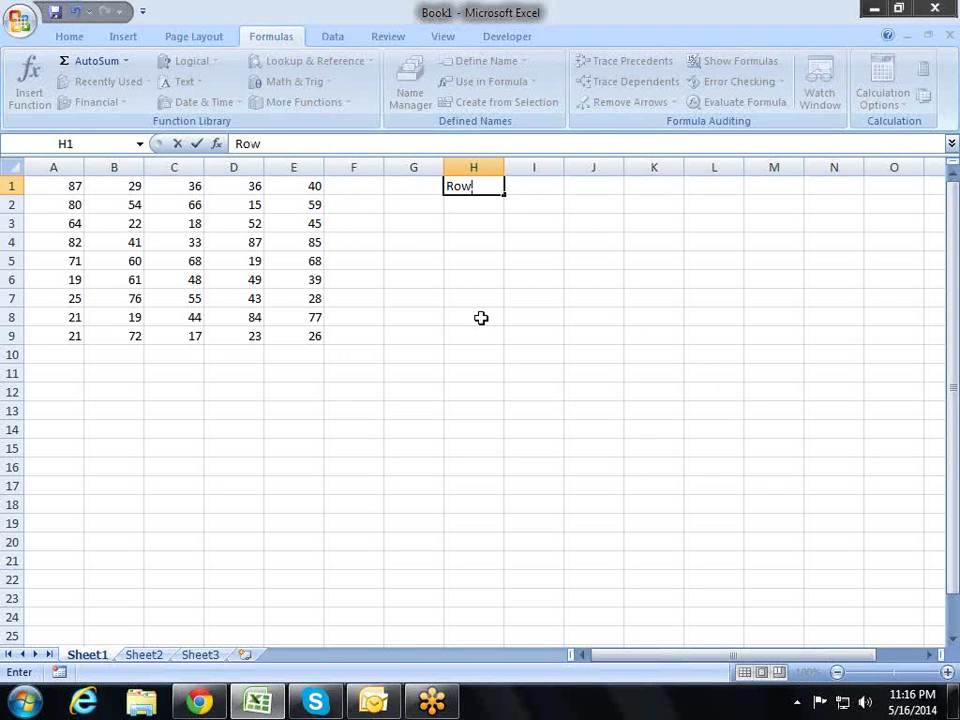
{"action": "key", "text": "Tab"}
{"action": "type", "text": "Colum"}
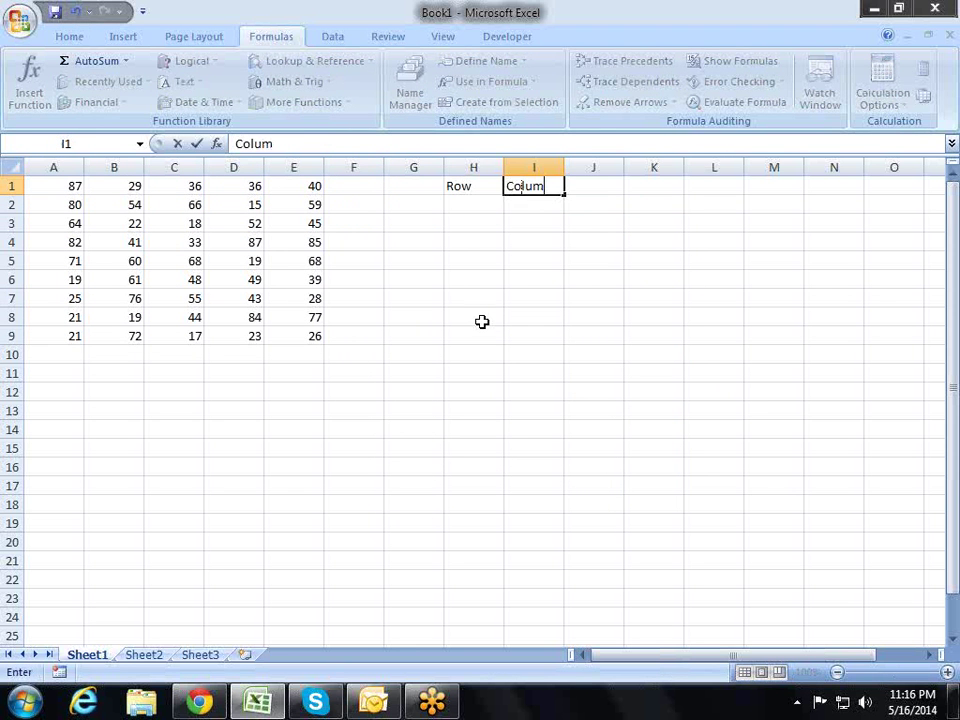
{"action": "type", "text": "n"}
{"action": "key", "text": "Return"}
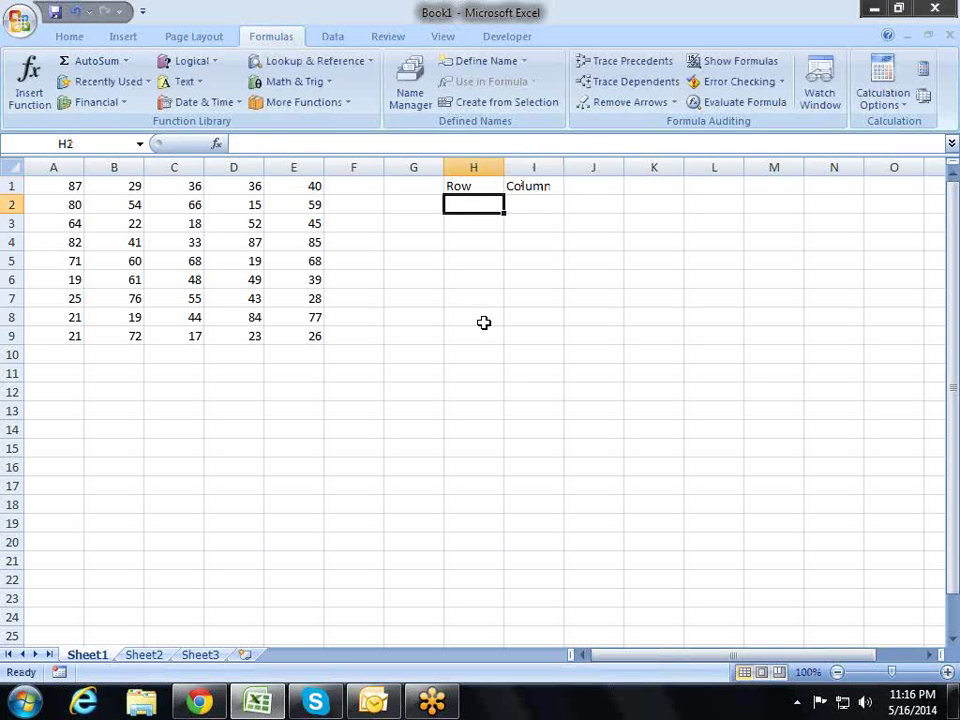
{"action": "type", "text": "2"}
{"action": "key", "text": "Tab"}
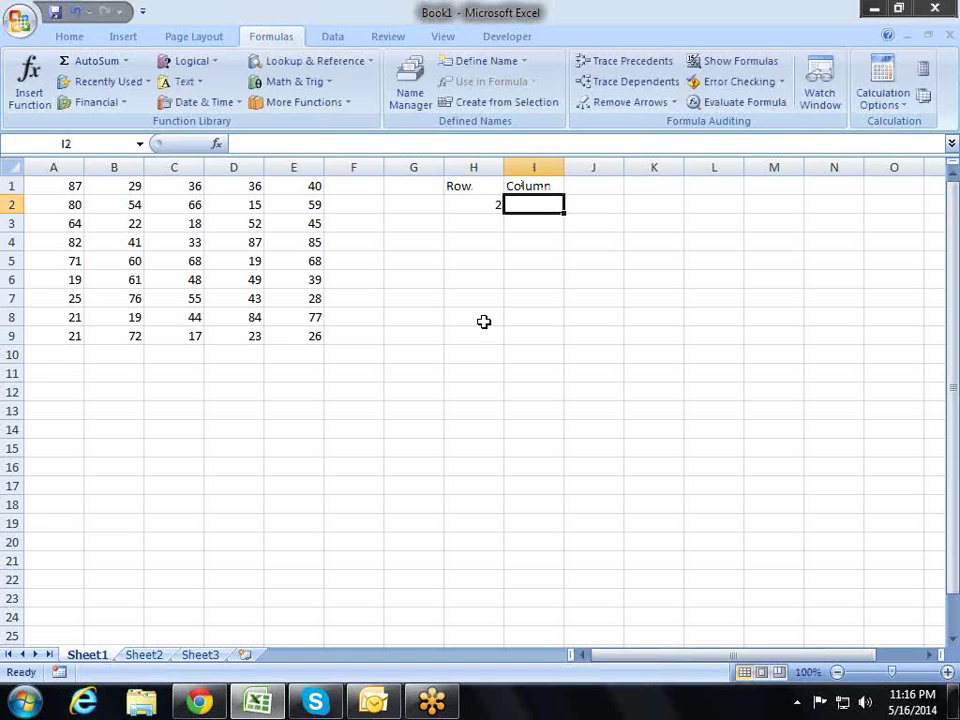
{"action": "type", "text": "3"}
{"action": "key", "text": "Return"}
{"action": "key", "text": "Return"}
Enter =ADDRESS(H2,I2) in H4 so it displays $C$2.
{"action": "key", "text": "Left"}
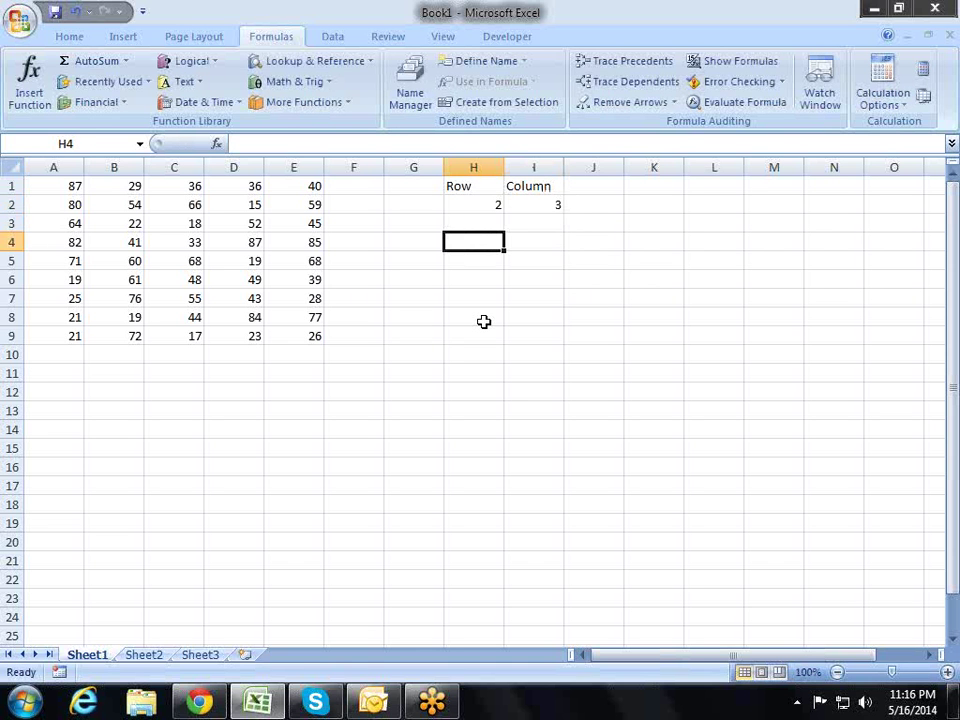
{"action": "type", "text": "=ad"}
{"action": "key", "text": "Tab"}
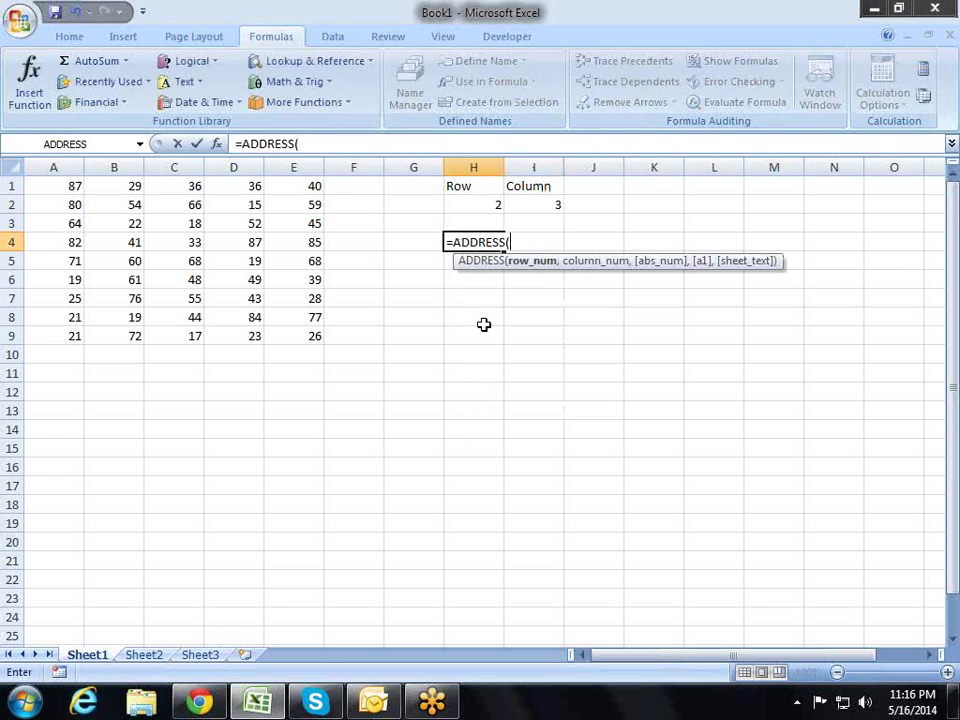
{"action": "left_click", "coordinate": [494, 204]}
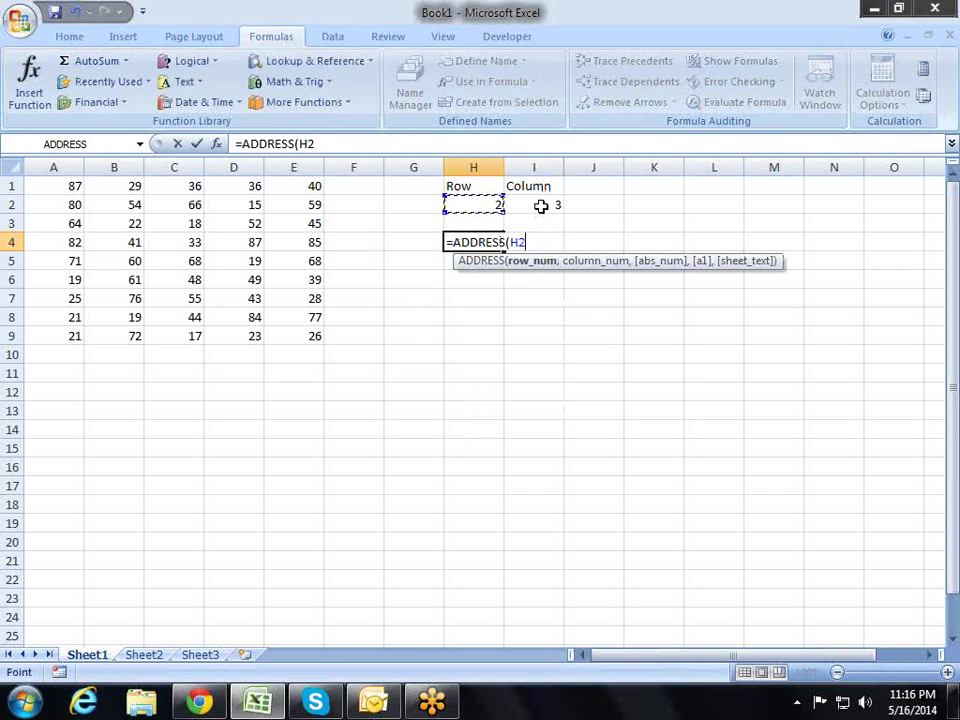
{"action": "type", "text": ","}
{"action": "left_click", "coordinate": [540, 204]}
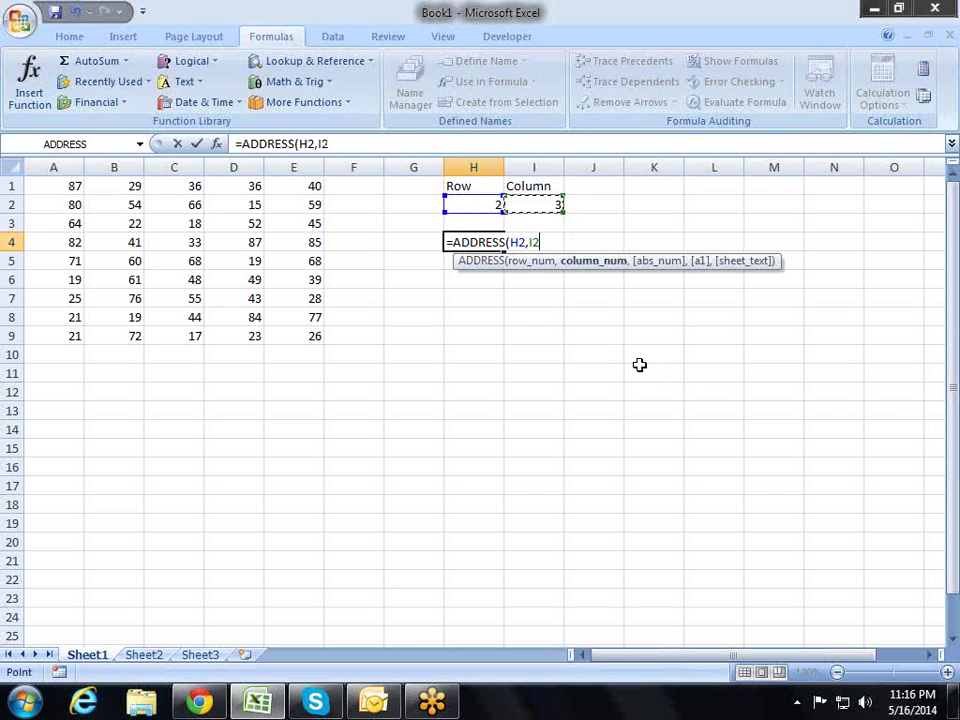
{"action": "type", "text": ")"}
{"action": "key", "text": "Return"}
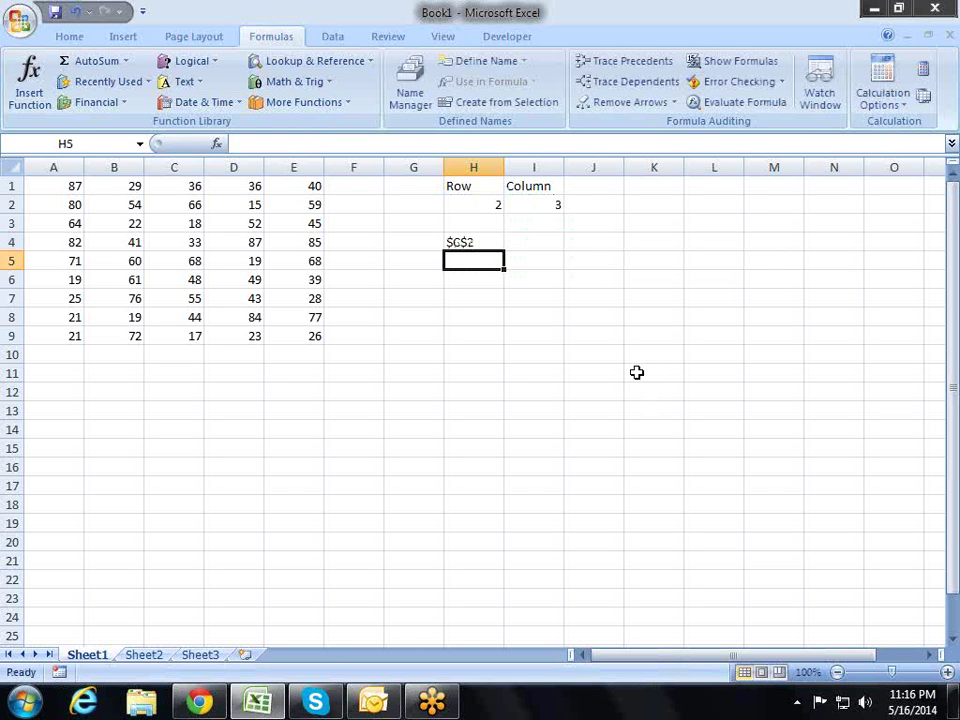
{"action": "key", "text": "Up"}
{"action": "key", "text": "Right"}
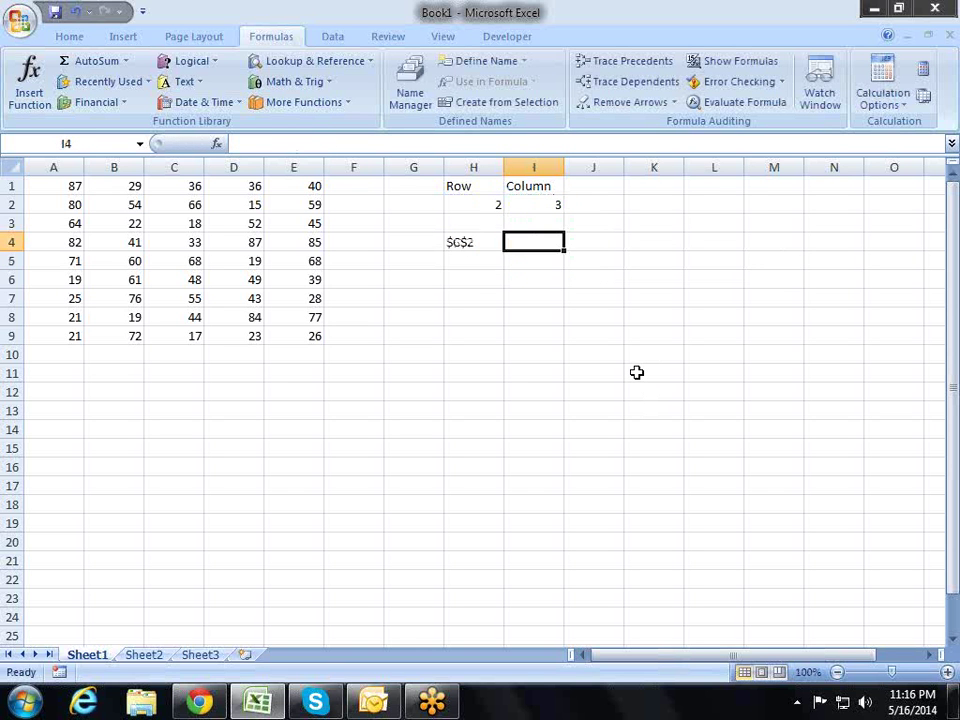
Enter =INDIRECT(H4) in I4 so it fetches the value at H4's address.
{"action": "type", "text": "=in"}
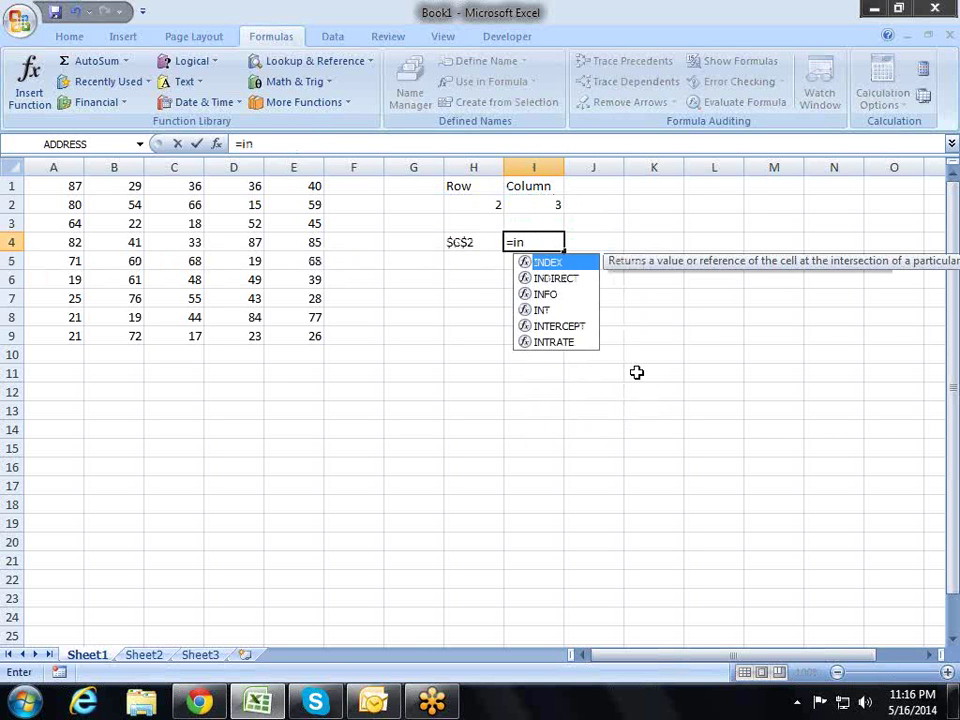
{"action": "key", "text": "Down"}
{"action": "key", "text": "Tab"}
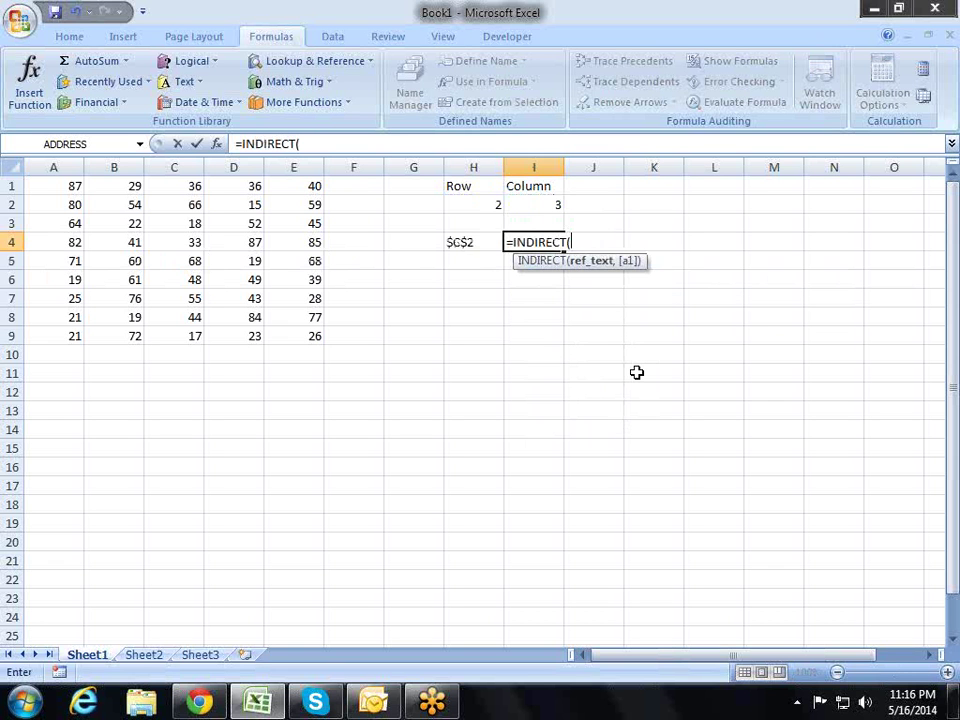
{"action": "key", "text": "Left"}
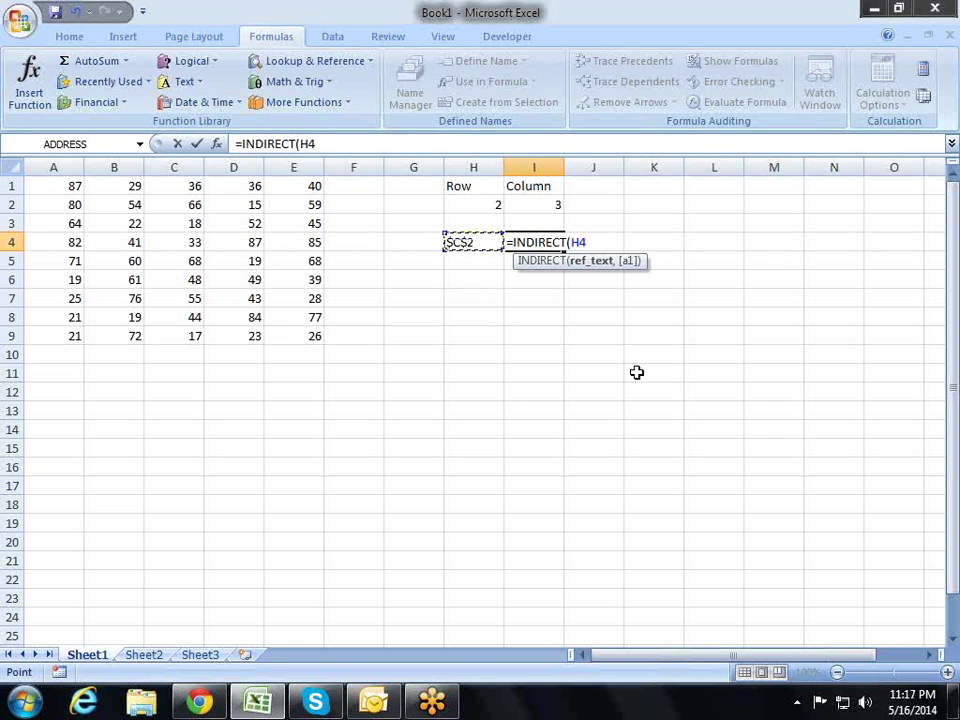
{"action": "type", "text": ")"}
{"action": "key", "text": "Return"}
{"action": "key", "text": "Up"}
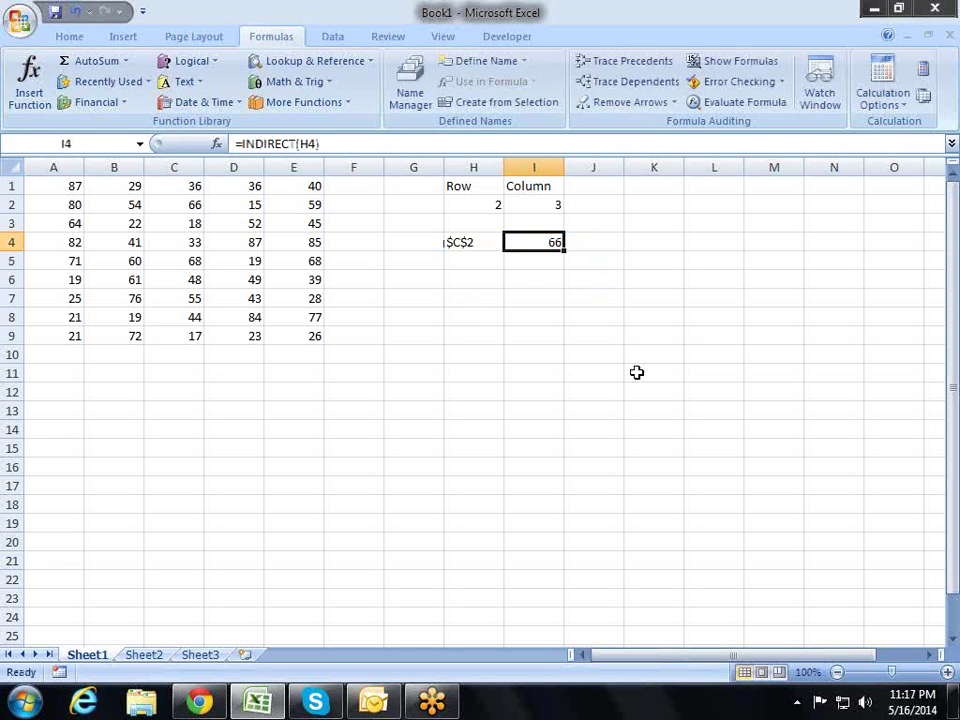
Inspect I4's INDIRECT formula and the address it reads from H4.
{"action": "key", "text": "F2"}
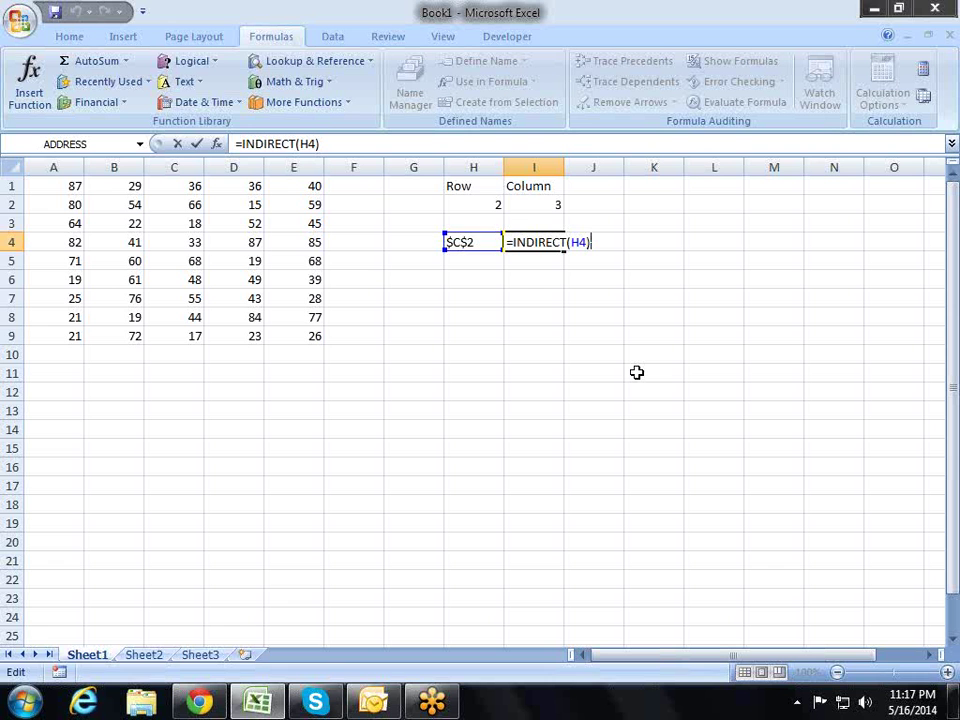
{"action": "key", "text": "Return"}
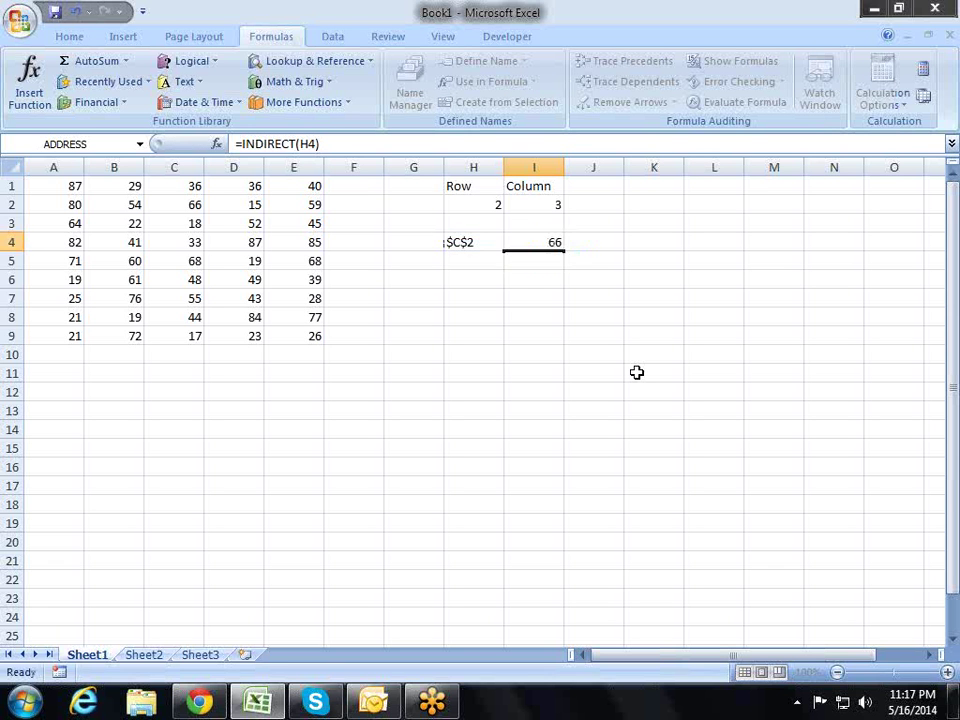
{"action": "key", "text": "Up"}
{"action": "key", "text": "Left"}
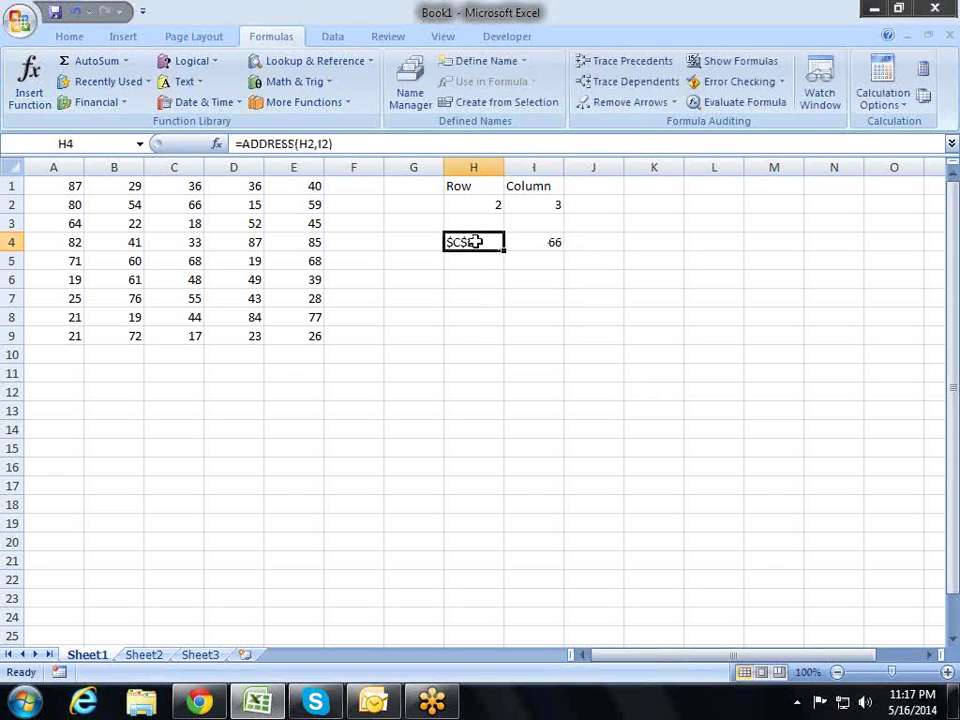
{"action": "key", "text": "Right"}
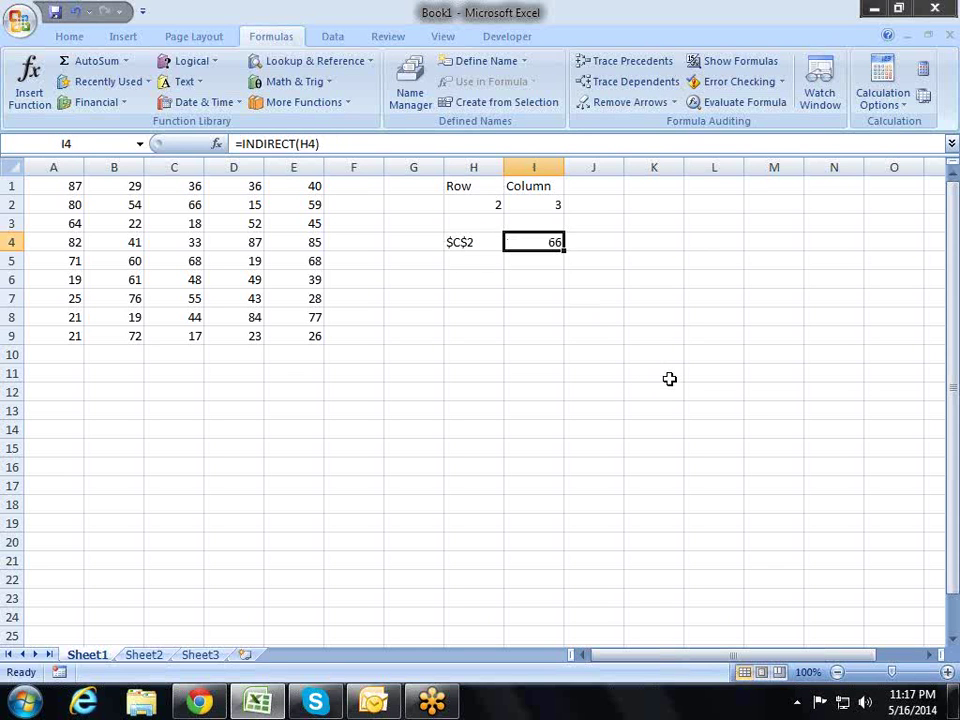
{"action": "key", "text": "F2"}
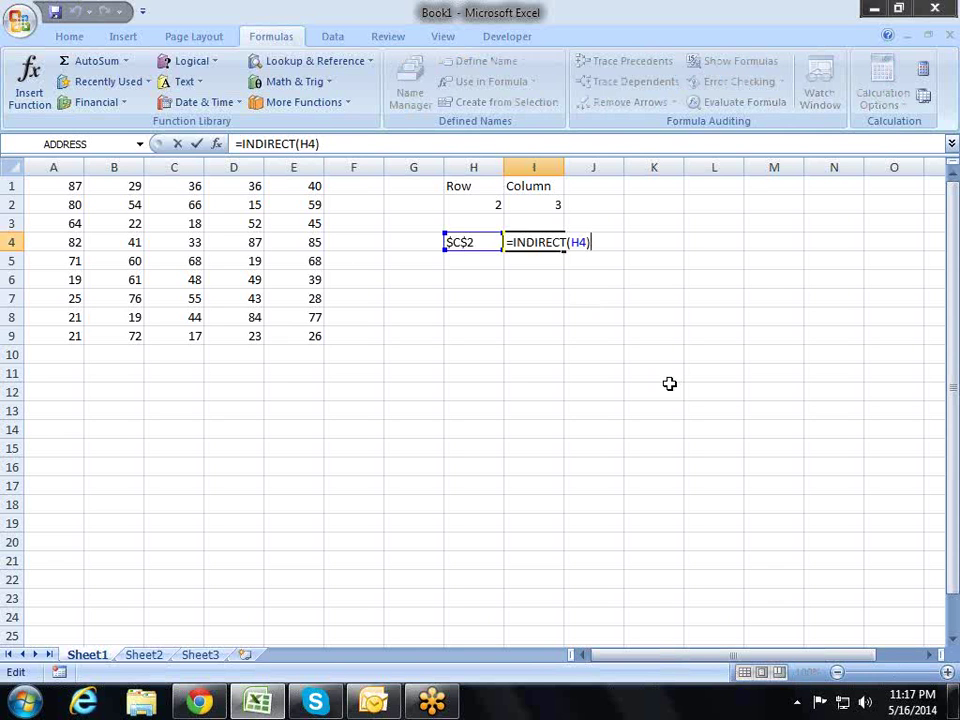
{"action": "key", "text": "Return"}
{"action": "key", "text": "Up"}
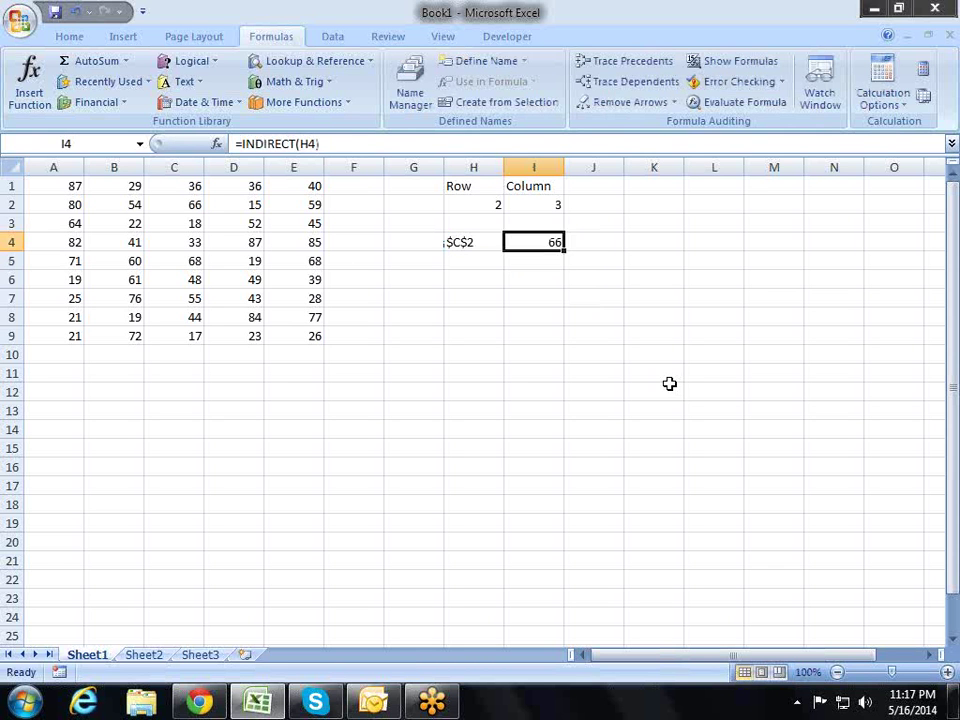
Confirm C2 holds 66, matching I4, then move to the Row input cell H2.
{"action": "key", "text": "Left"}
{"action": "key", "text": "Left"}
{"action": "key", "text": "Left"}
{"action": "key", "text": "Left"}
{"action": "key", "text": "Left"}
{"action": "key", "text": "Left"}
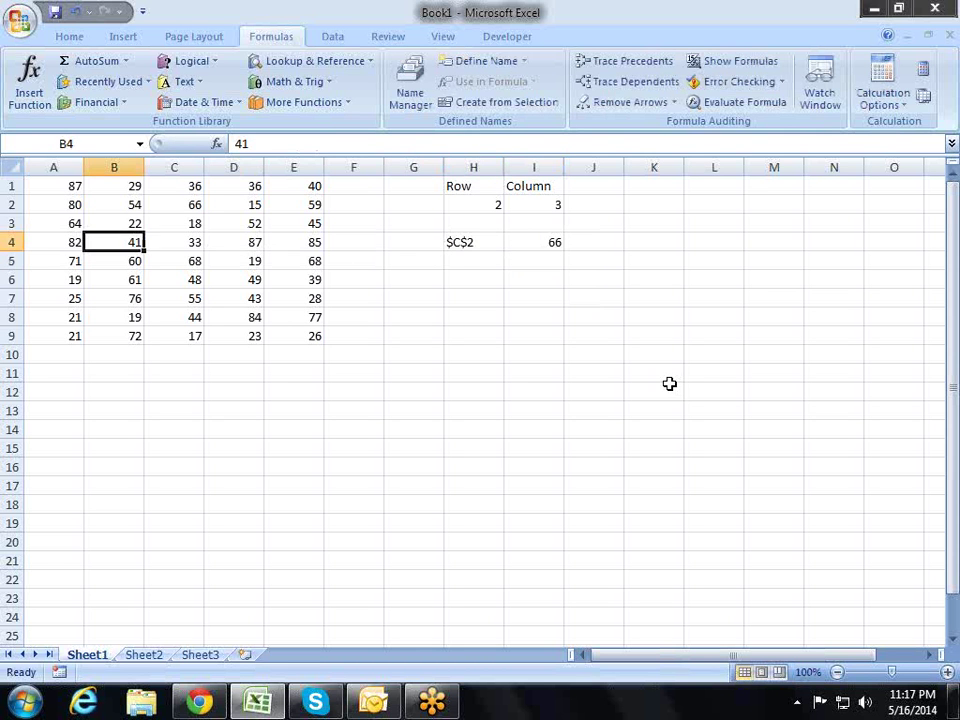
{"action": "key", "text": "Right"}
{"action": "key", "text": "Up"}
{"action": "key", "text": "Up"}
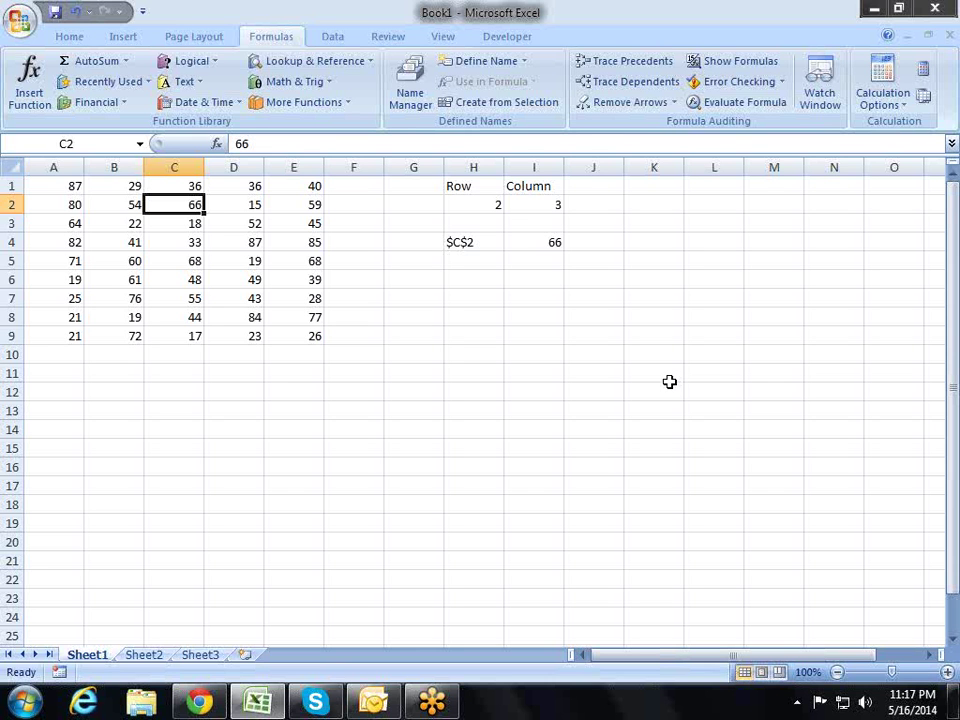
{"action": "key", "text": "Right"}
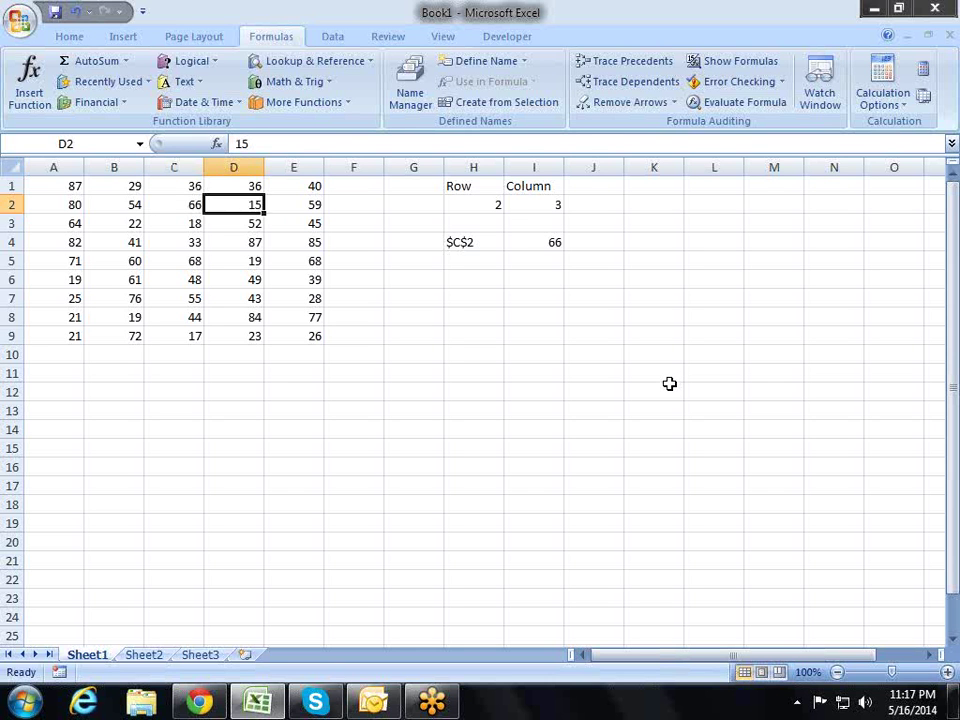
{"action": "key", "text": "Right"}
{"action": "key", "text": "Right"}
{"action": "key", "text": "Right"}
{"action": "key", "text": "Right"}
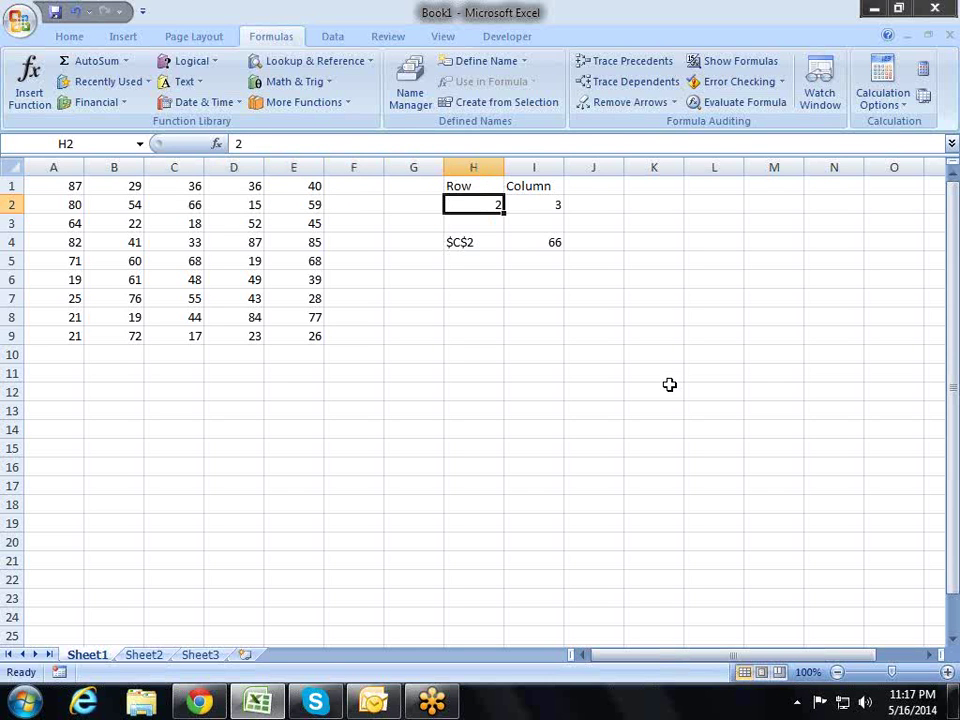
Set Row to 1 and Column to 2, making H4 show $B$1 and I4 return 29.
{"action": "type", "text": "1"}
{"action": "key", "text": "Return"}
{"action": "key", "text": "Up"}
{"action": "key", "text": "Right"}
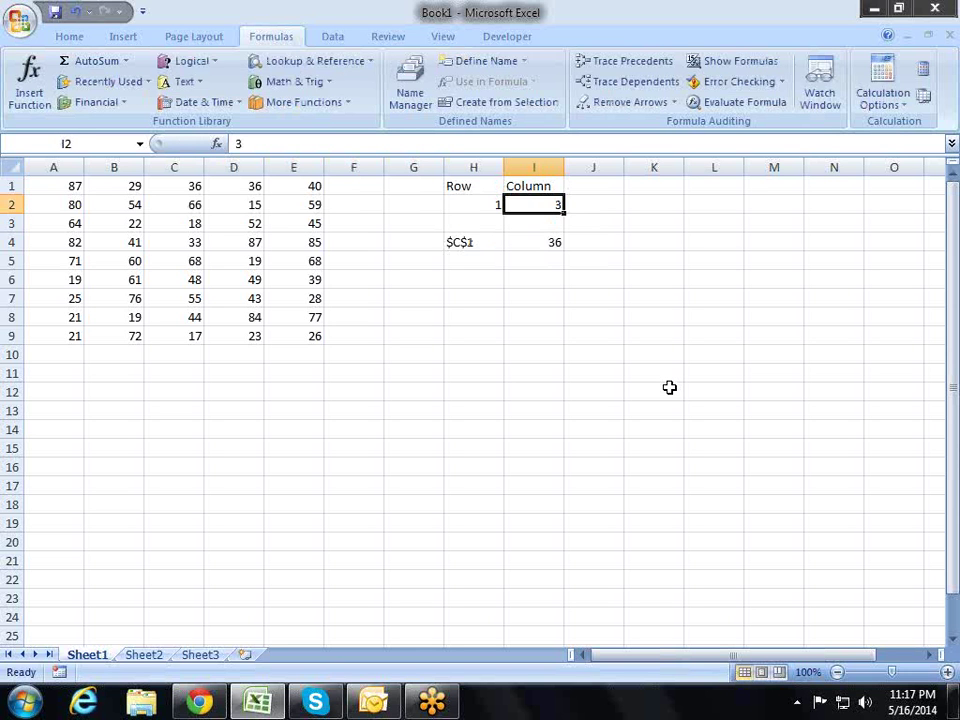
{"action": "type", "text": "2"}
{"action": "key", "text": "Return"}
{"action": "key", "text": "Up"}
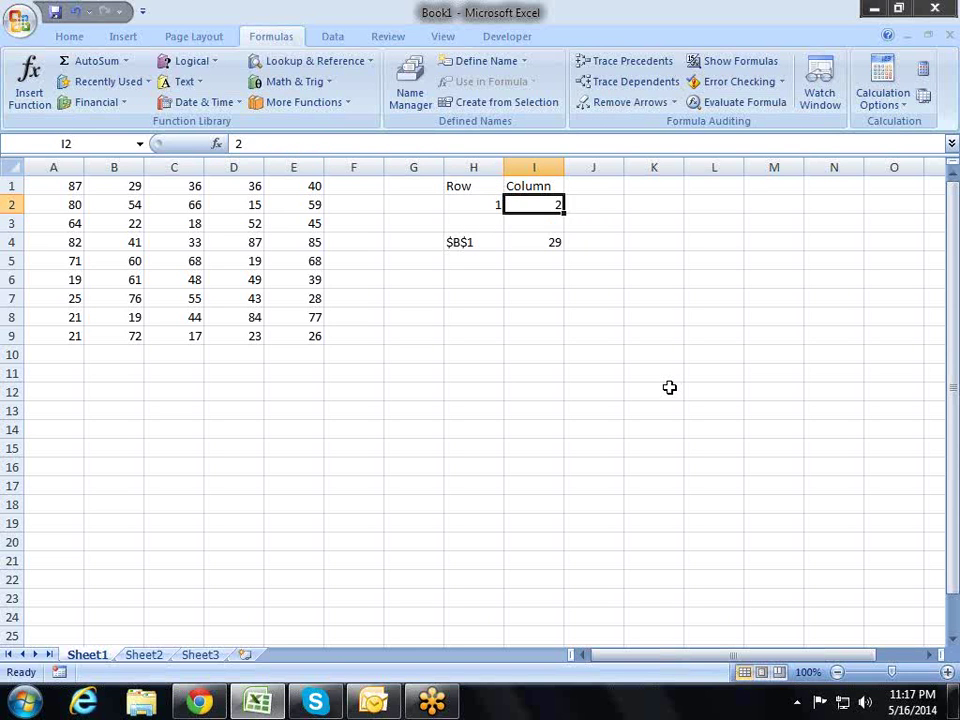
Select the Row and Column input block H1:I2.
{"action": "key", "text": "Left"}
{"action": "key", "text": "Up"}
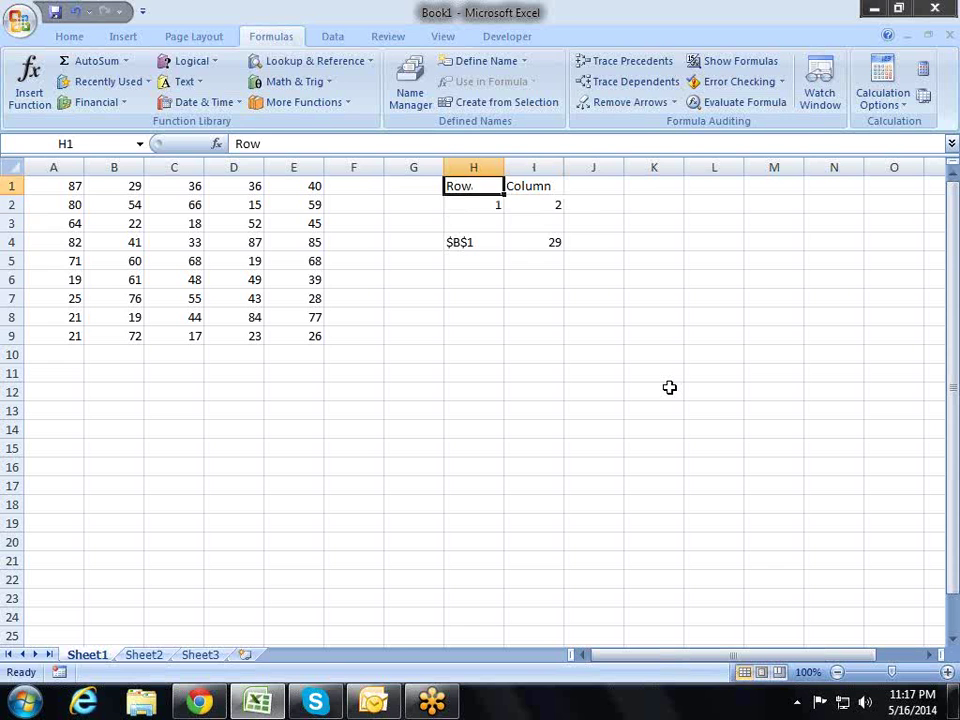
{"action": "key", "text": "Down"}
{"action": "key", "text": "shift+Right"}
{"action": "key", "text": "shift+Up"}
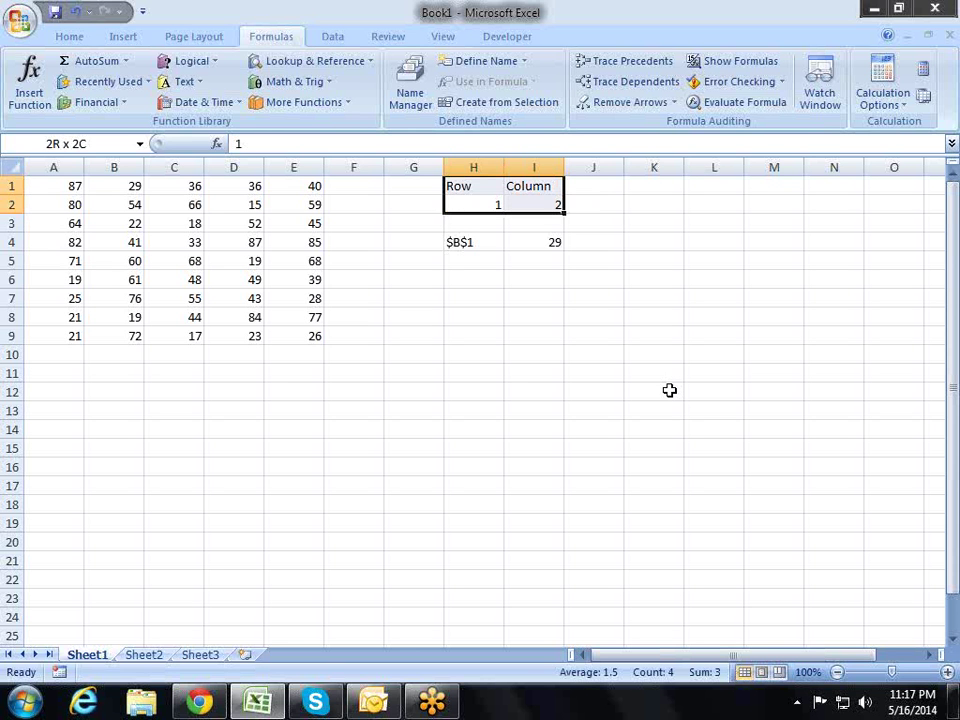
Apply All Borders to the Row and Column input block H1:I2.
{"action": "key", "text": "alt+h"}
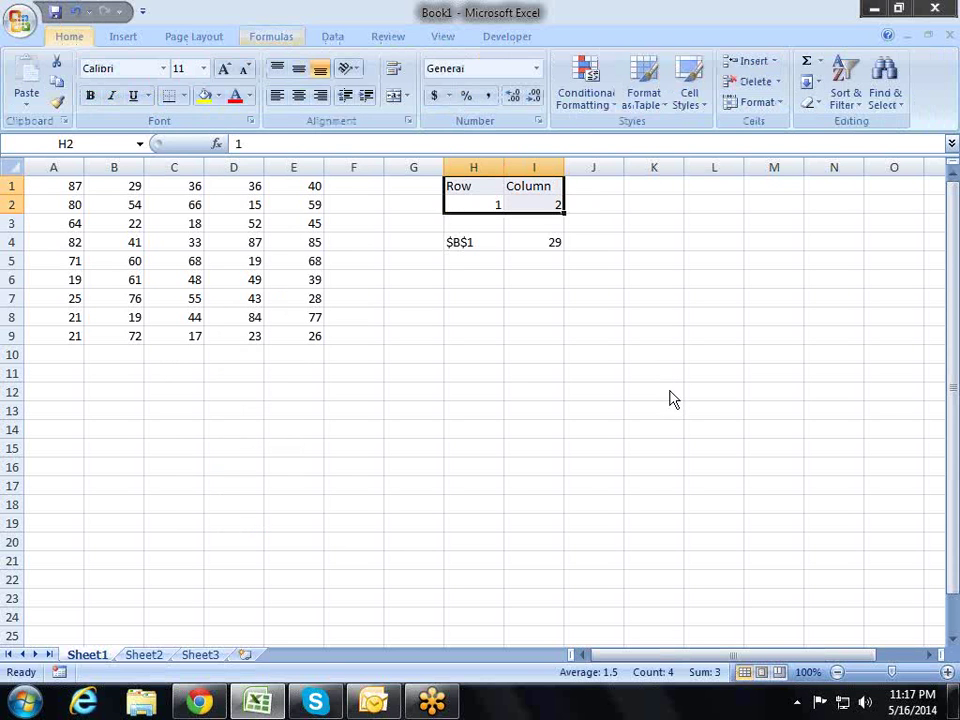
{"action": "key", "text": "Tab"}
{"action": "key", "text": "shift+Return"}
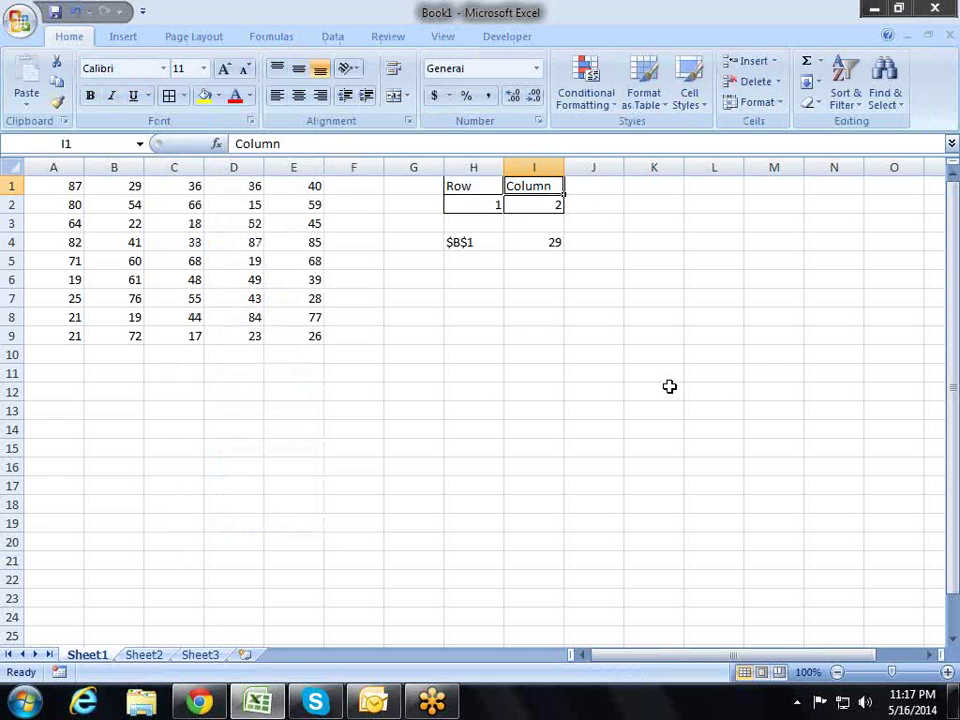
Make the Row and Column headings in H1:I1 bold.
{"action": "key", "text": "shift+Up"}
{"action": "key", "text": "ctrl+b"}
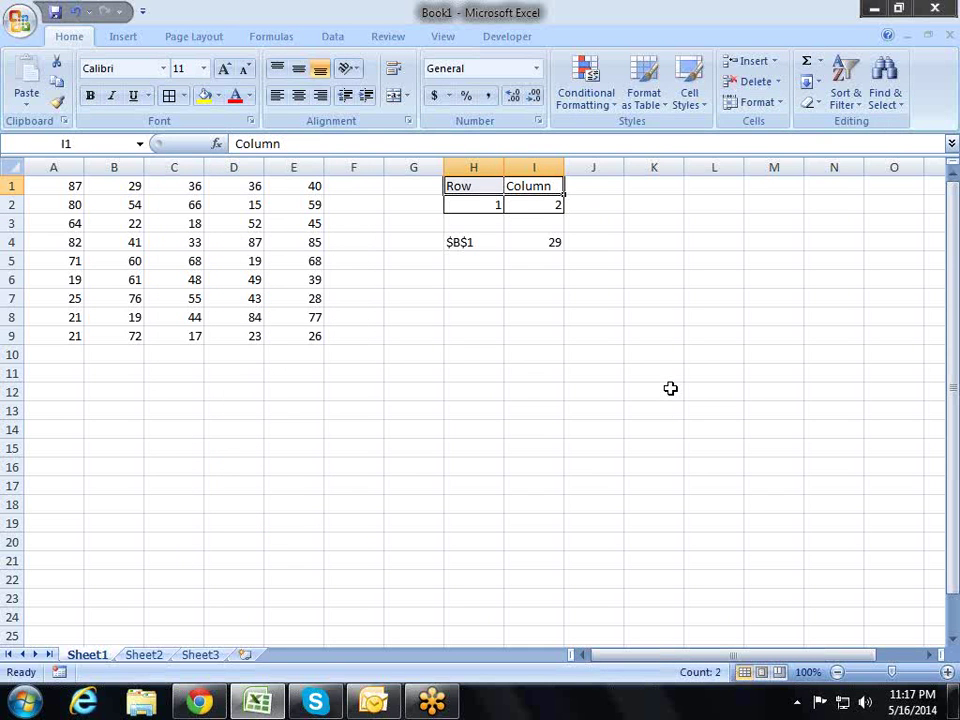
{"action": "key", "text": "Right"}
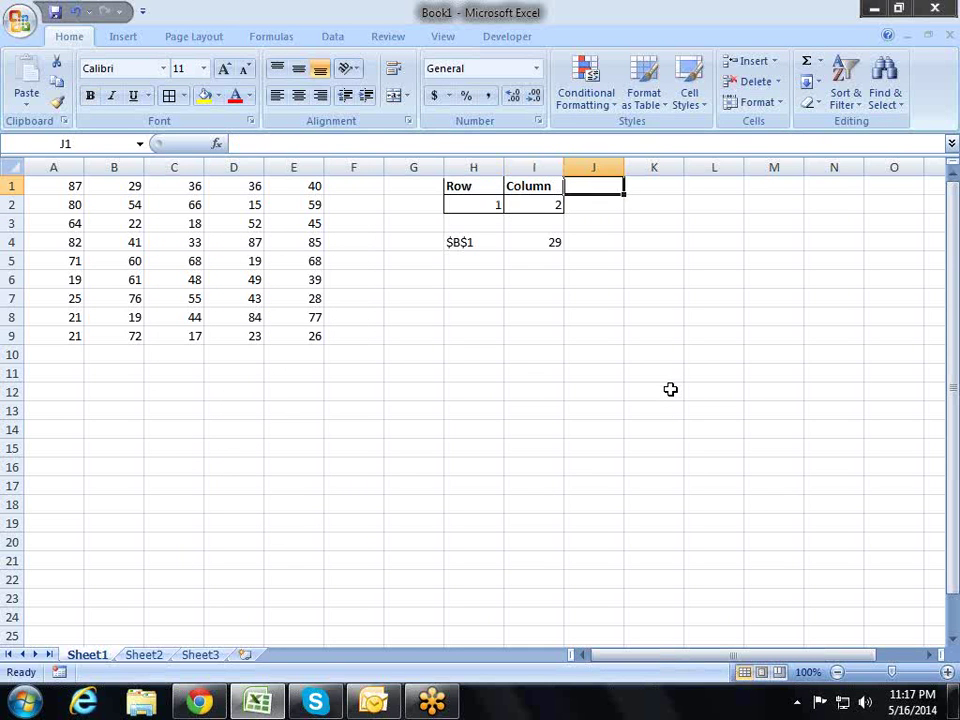
{"action": "key", "text": "Left"}
{"action": "key", "text": "Down"}
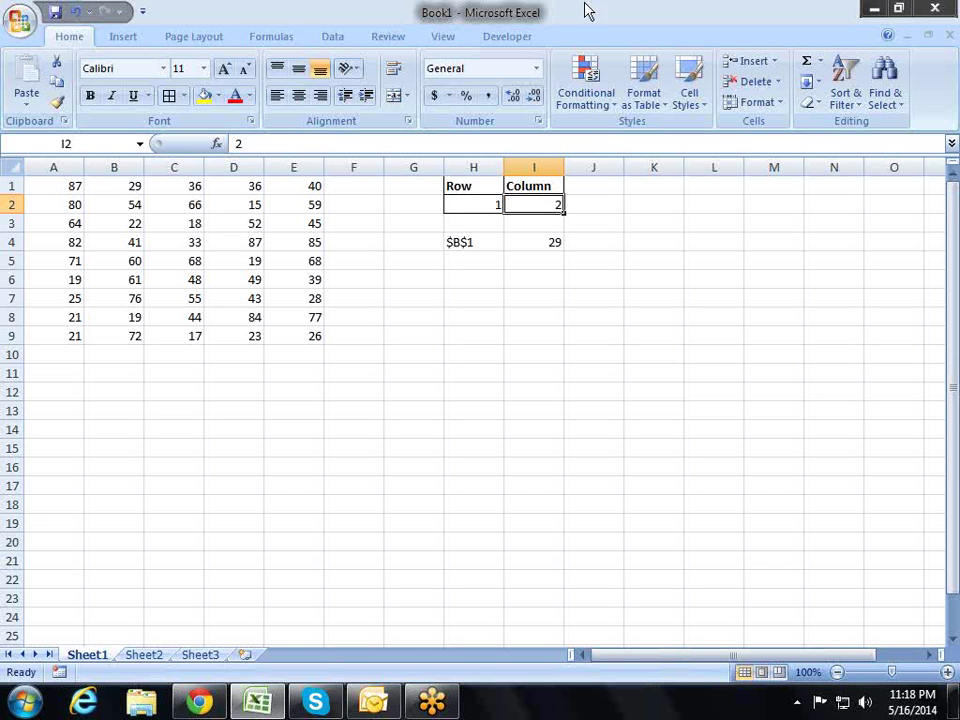
Open the Developer tab's Insert controls gallery, close it without adding a control, and select H4.
{"action": "left_click", "coordinate": [510, 37]}
{"action": "left_click", "coordinate": [255, 95]}
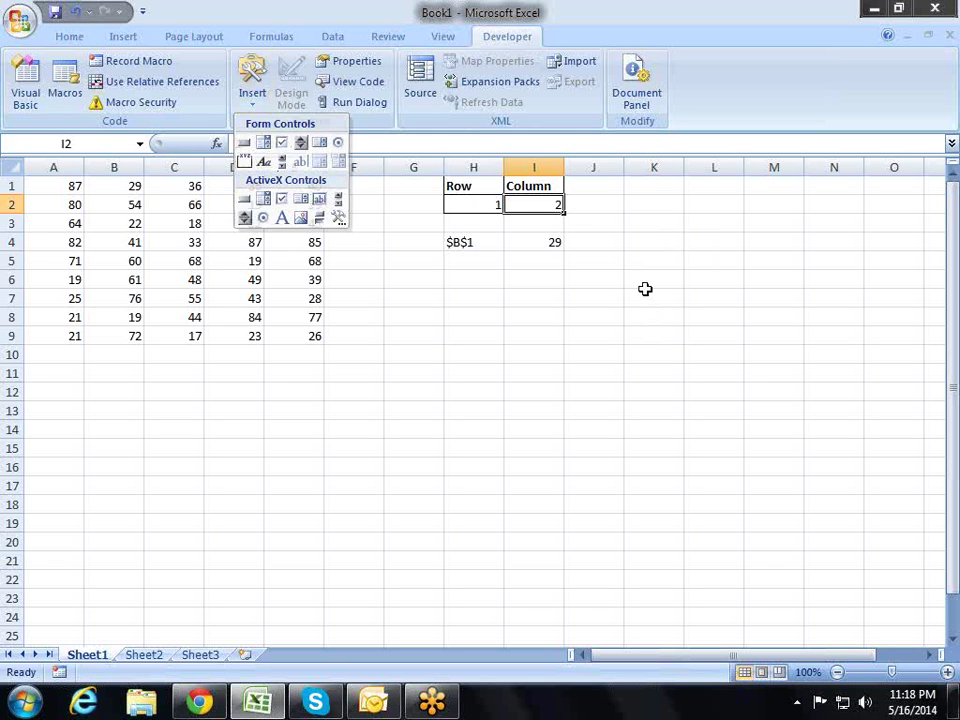
{"action": "left_click", "coordinate": [546, 233]}
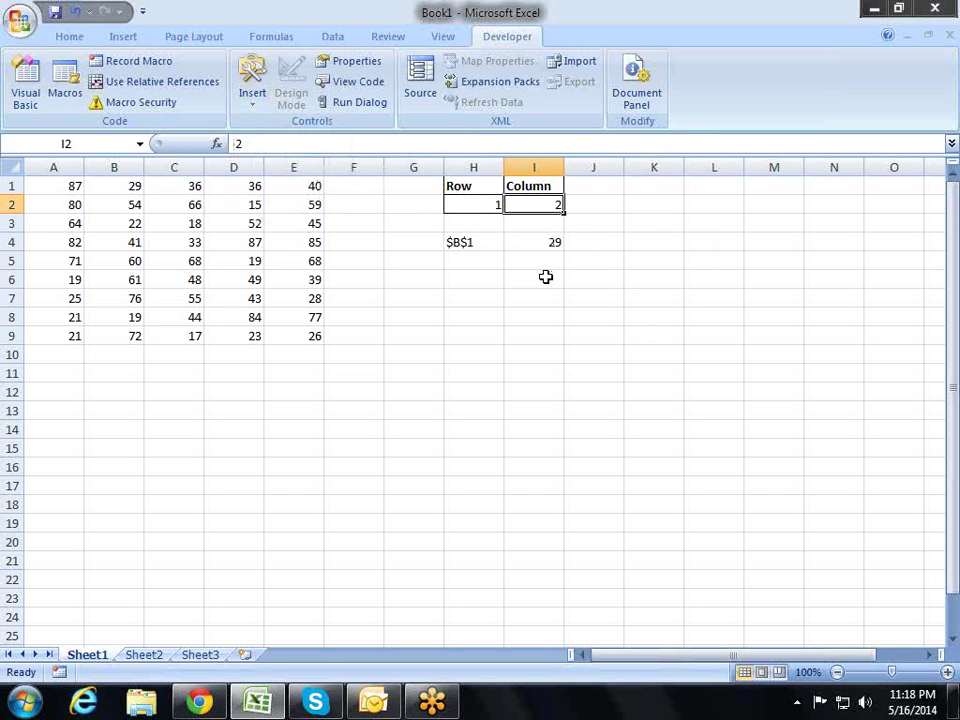
{"action": "left_click", "coordinate": [498, 242]}
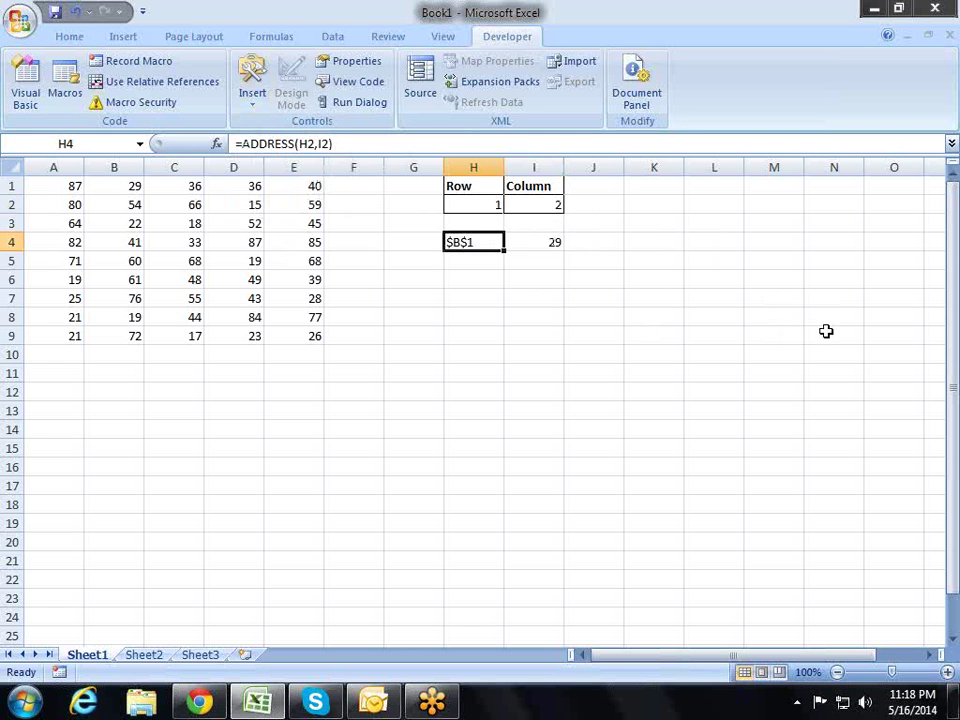
Review the ADDRESS formula in H4 and the INDIRECT formula in I4 returning 29.
{"action": "key", "text": "F2"}
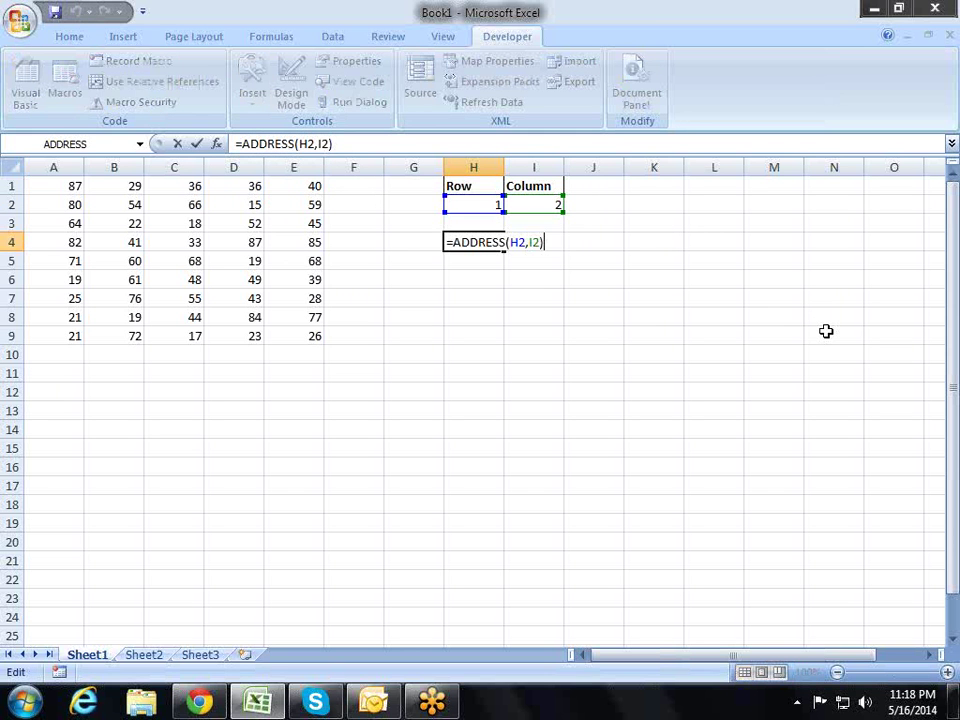
{"action": "key", "text": "Return"}
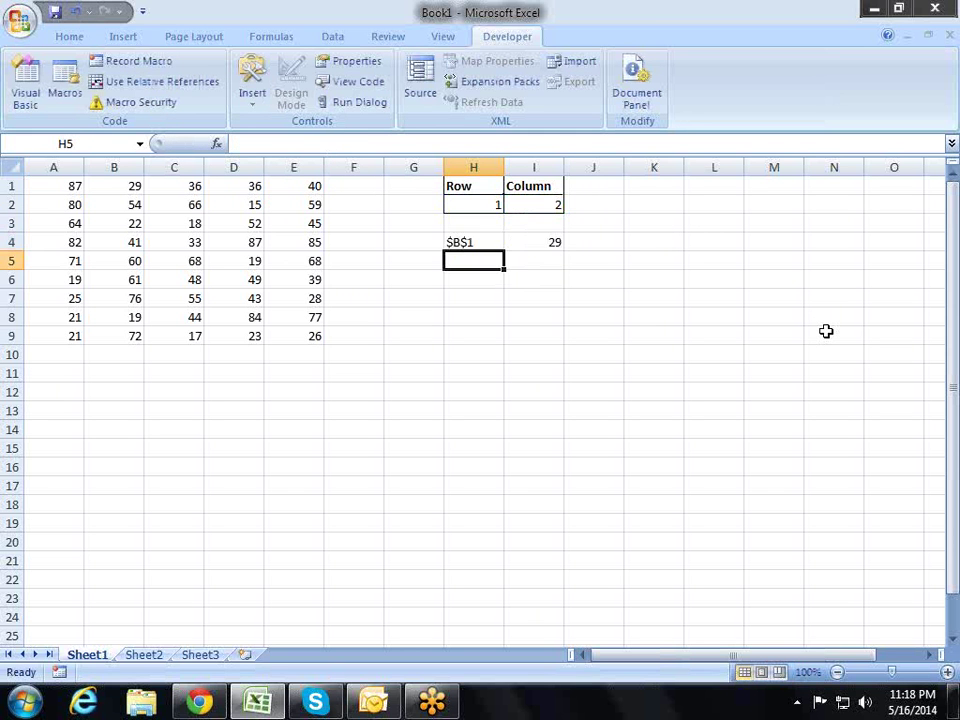
{"action": "key", "text": "Right"}
{"action": "key", "text": "Up"}
{"action": "key", "text": "F2"}
{"action": "key", "text": "Return"}
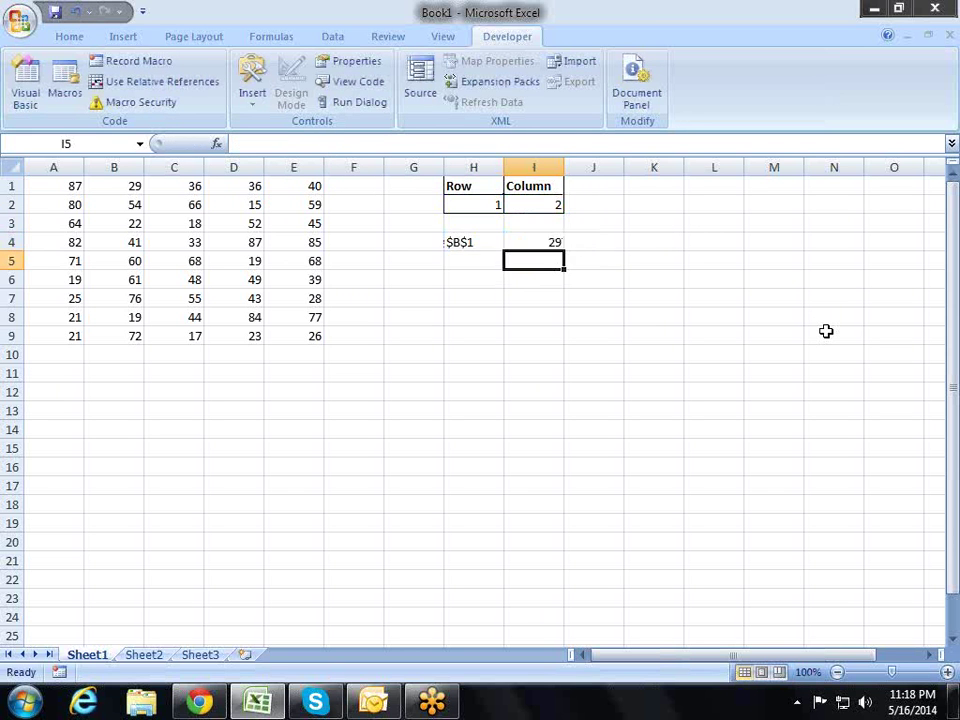
{"action": "key", "text": "Up"}
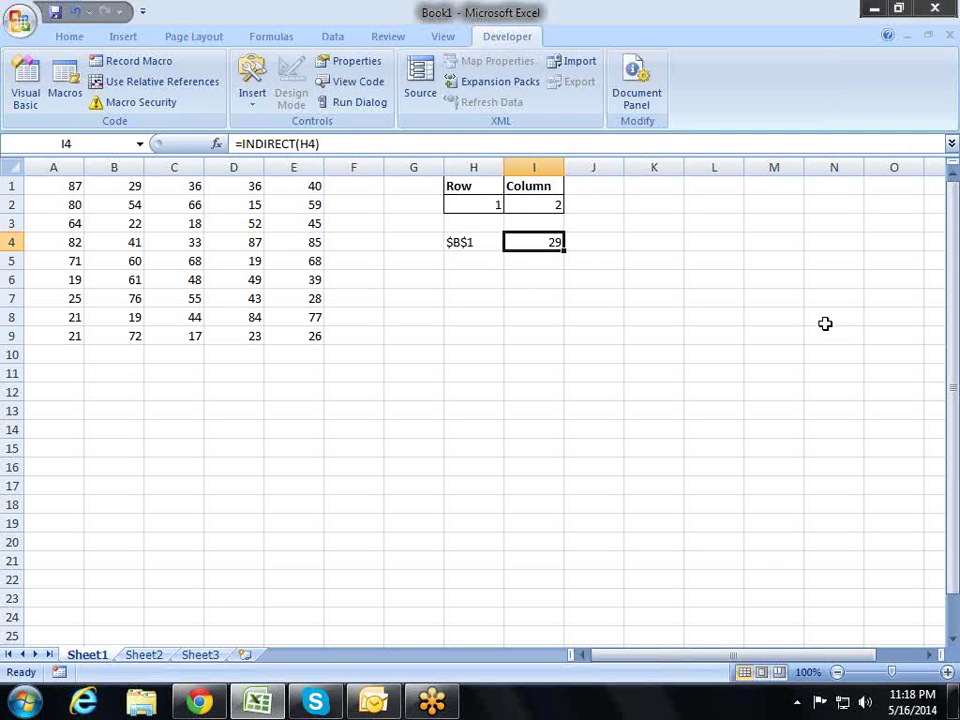
{"action": "key", "text": "F2"}
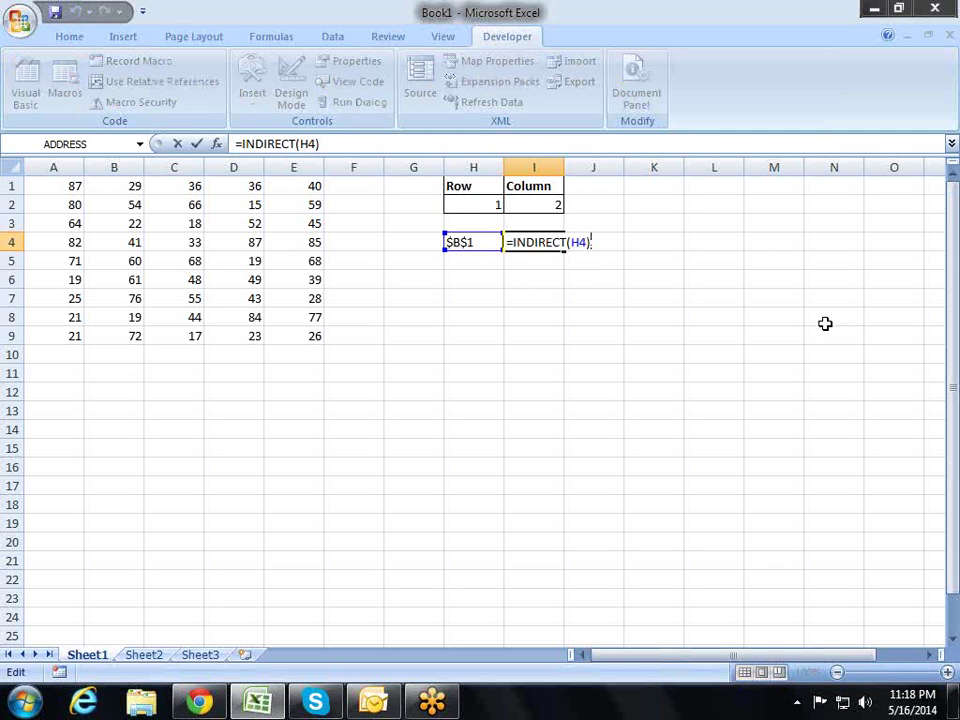
{"action": "key", "text": "Return"}
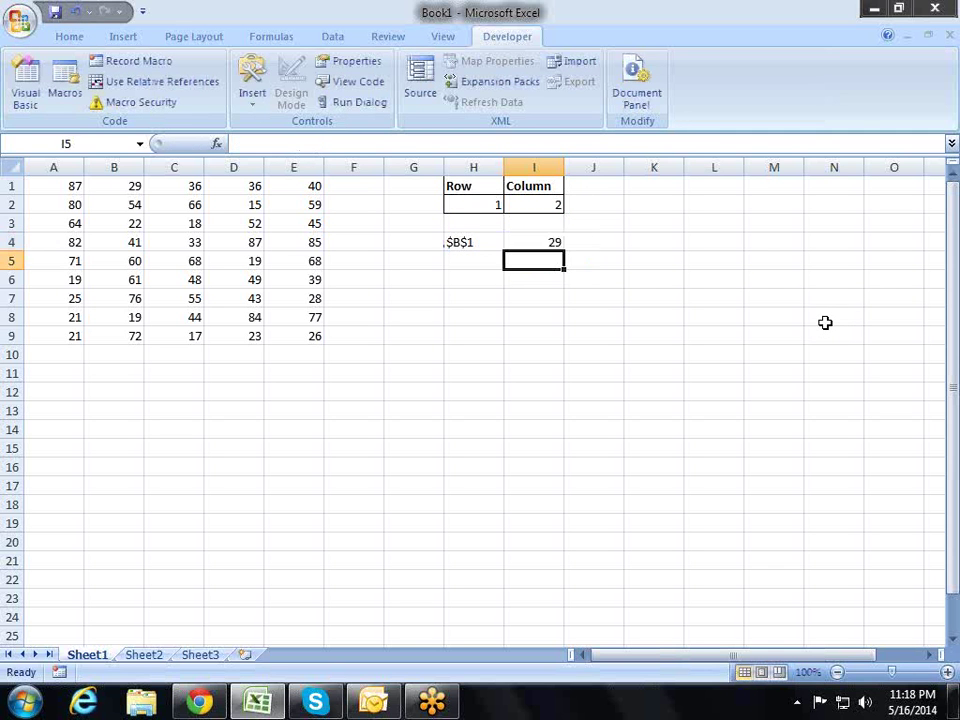
Change the Column input in I2 to 4.
{"action": "key", "text": "Up"}
{"action": "key", "text": "Up"}
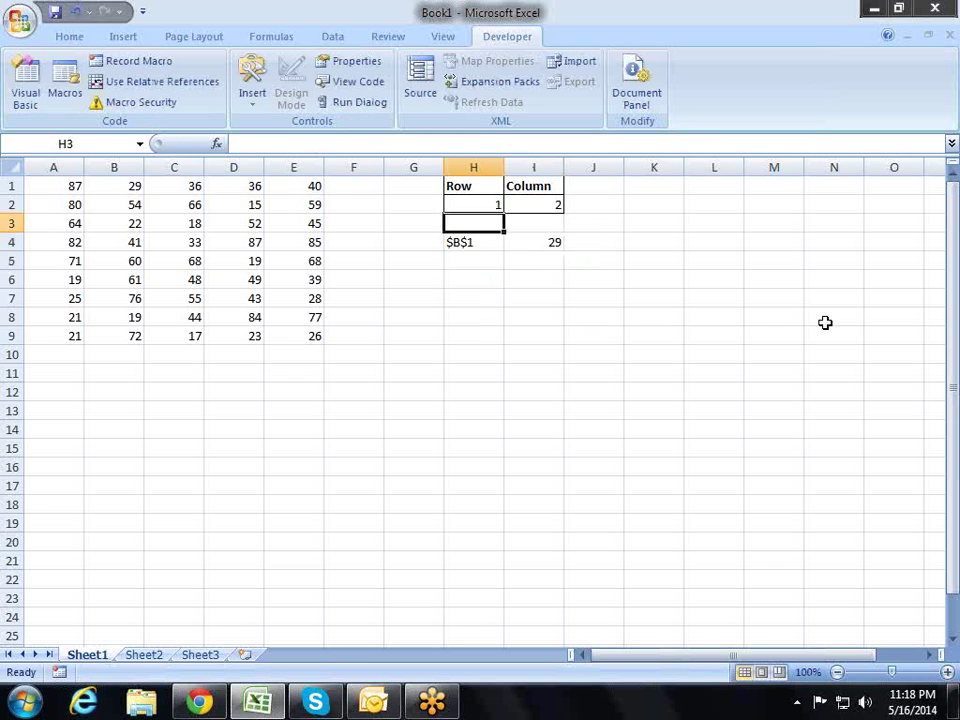
{"action": "key", "text": "Up"}
{"action": "key", "text": "Right"}
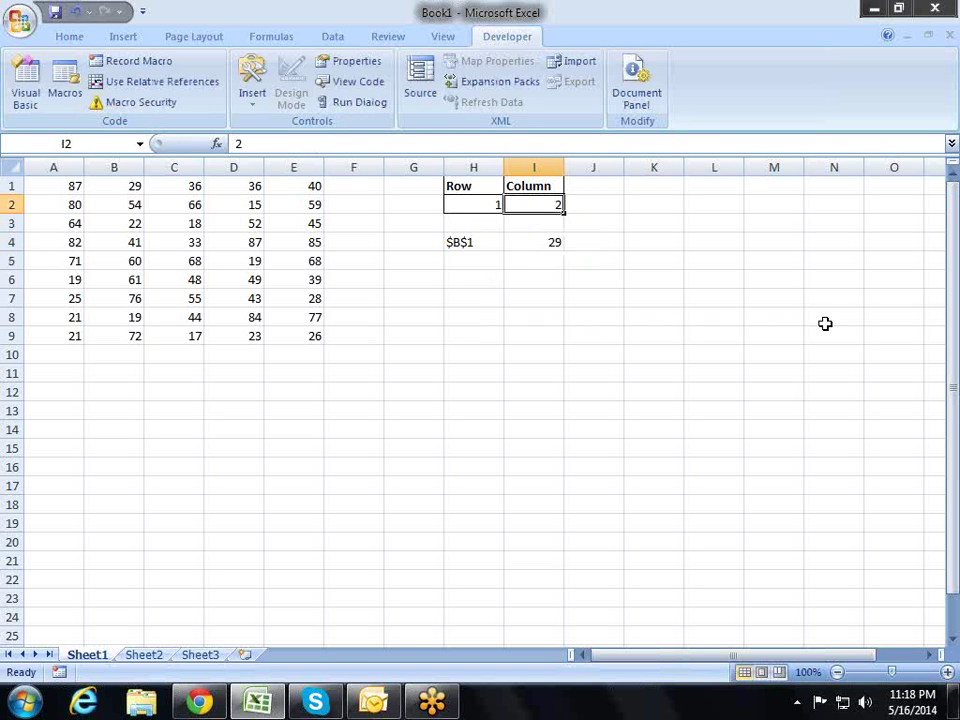
{"action": "type", "text": "4"}
{"action": "key", "text": "Return"}
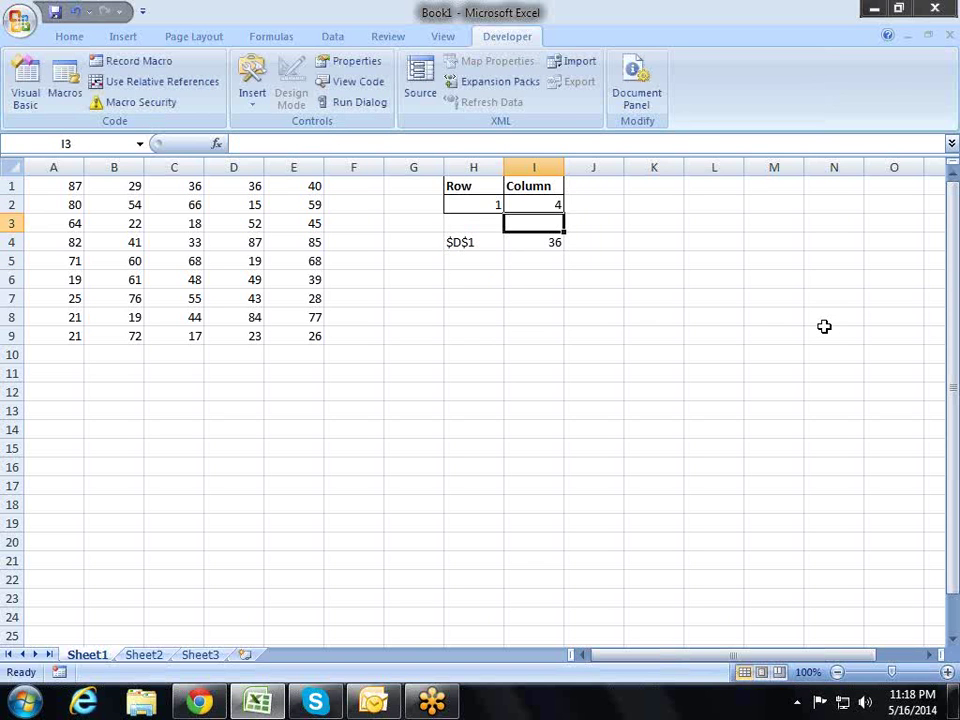
{"action": "key", "text": "Down"}
{"action": "key", "text": "Down"}
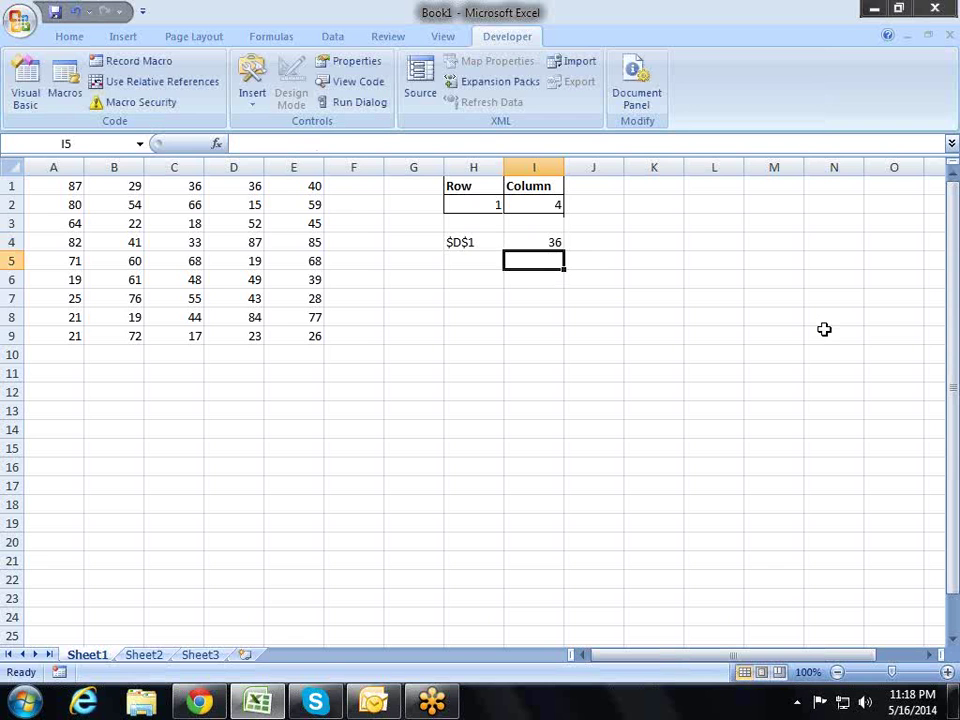
Verify H4 now shows $D$1 and I4 returns 36.
{"action": "key", "text": "Left"}
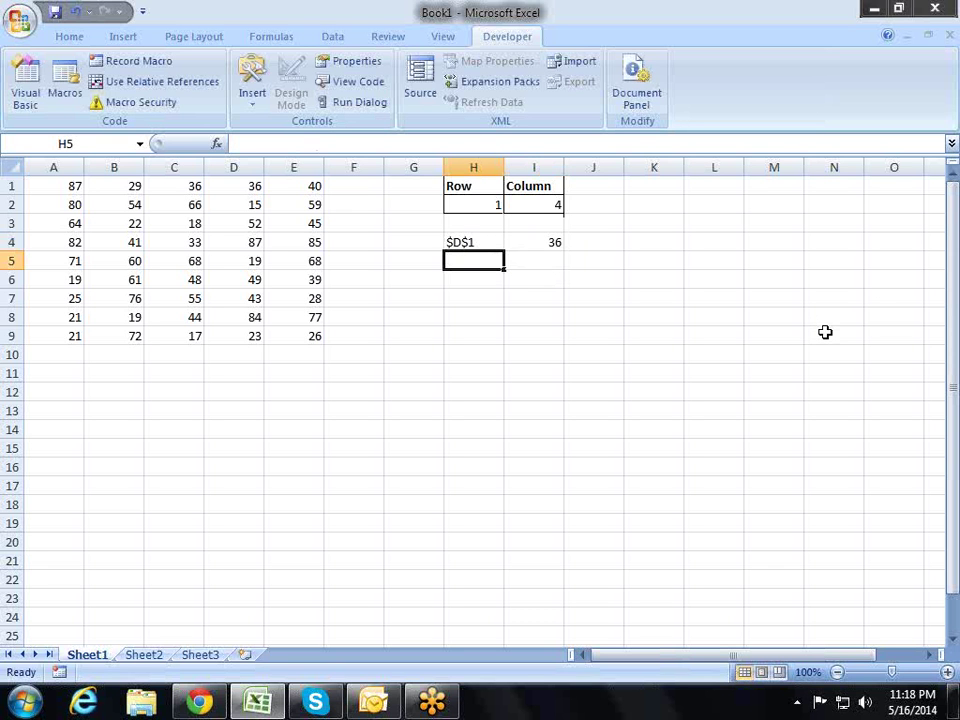
{"action": "key", "text": "Up"}
{"action": "key", "text": "Down"}
{"action": "key", "text": "Up"}
{"action": "key", "text": "F2"}
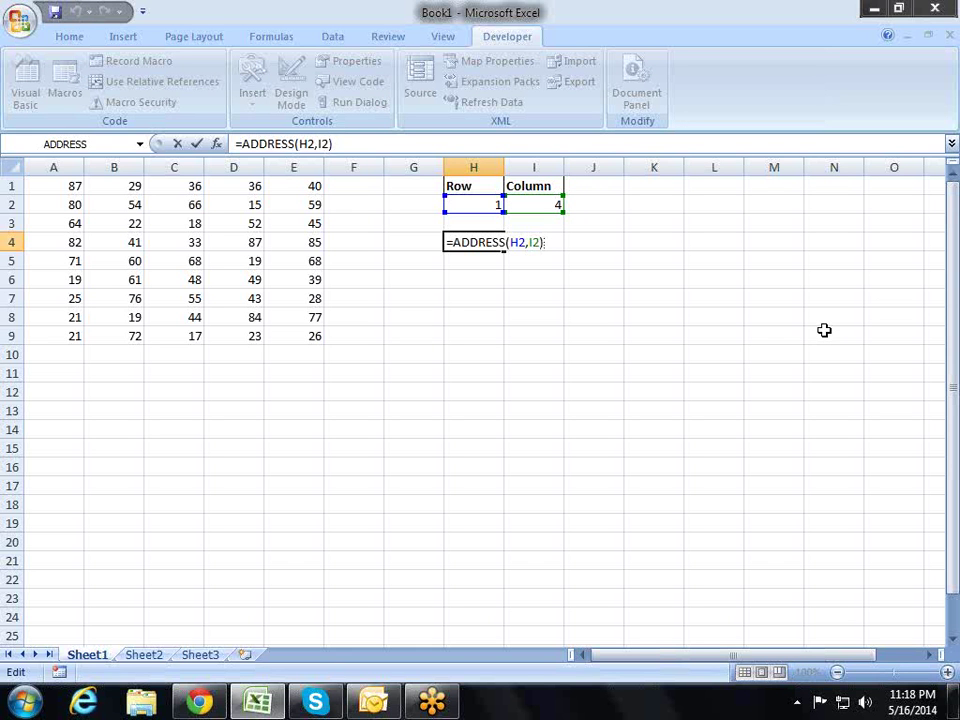
{"action": "key", "text": "Return"}
{"action": "key", "text": "Up"}
{"action": "key", "text": "Right"}
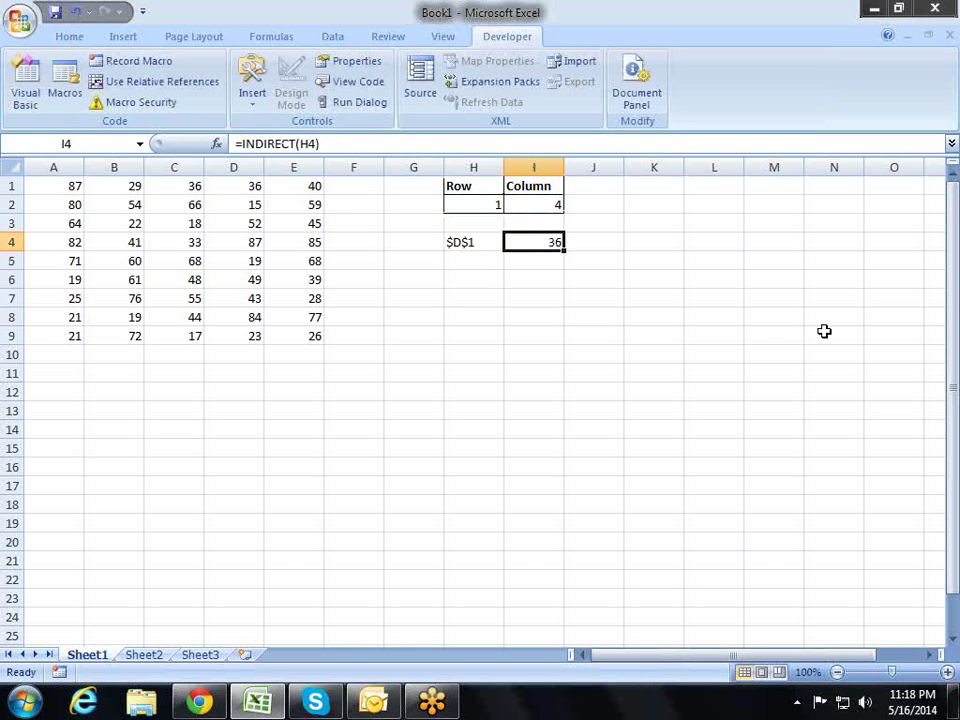
{"action": "key", "text": "F2"}
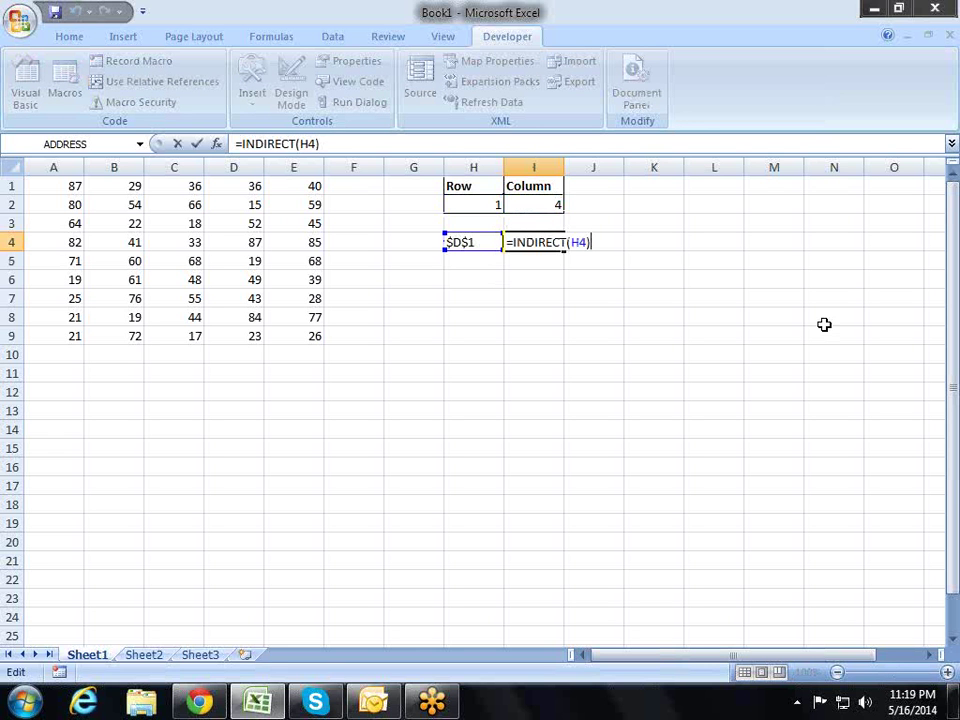
{"action": "key", "text": "Return"}
{"action": "key", "text": "Up"}
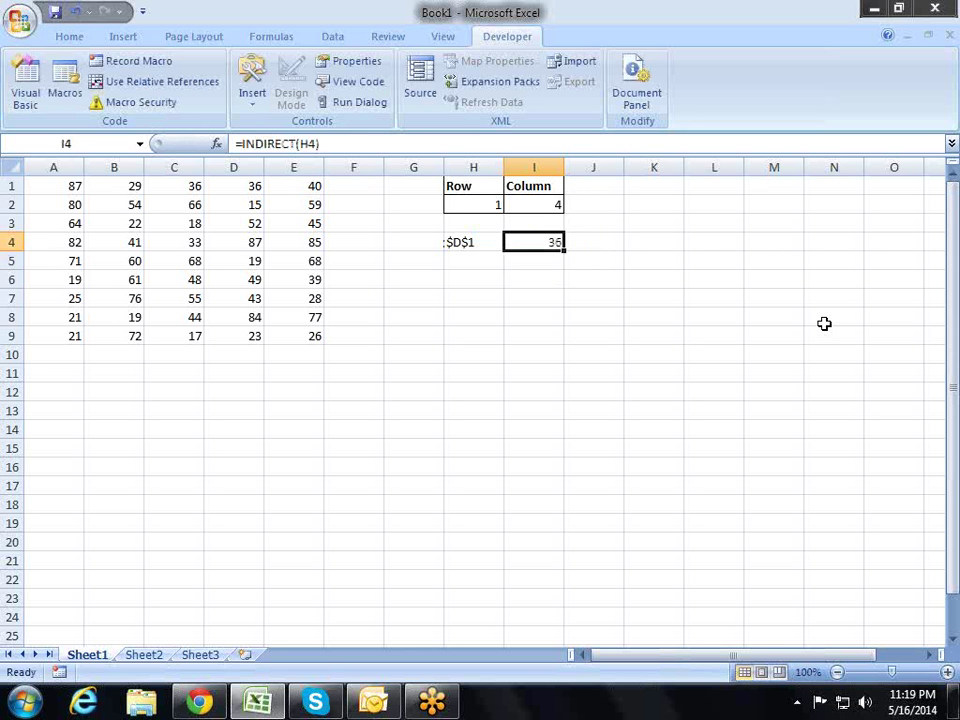
{"action": "key", "text": "Down"}
{"action": "key", "text": "Down"}
{"action": "key", "text": "Left"}
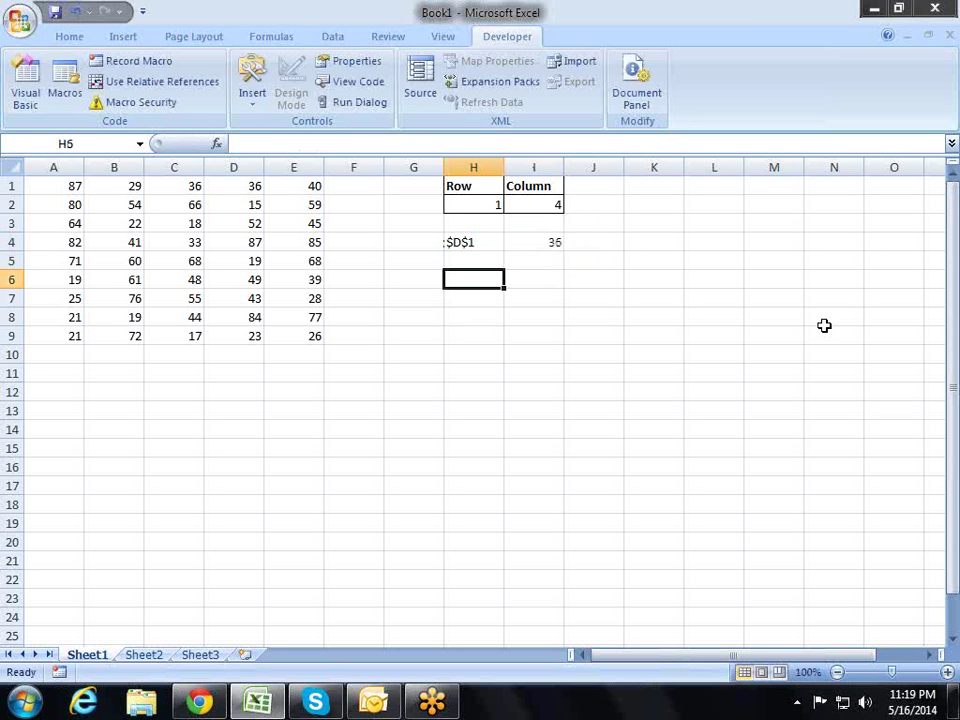
{"action": "left_click", "coordinate": [272, 37]}
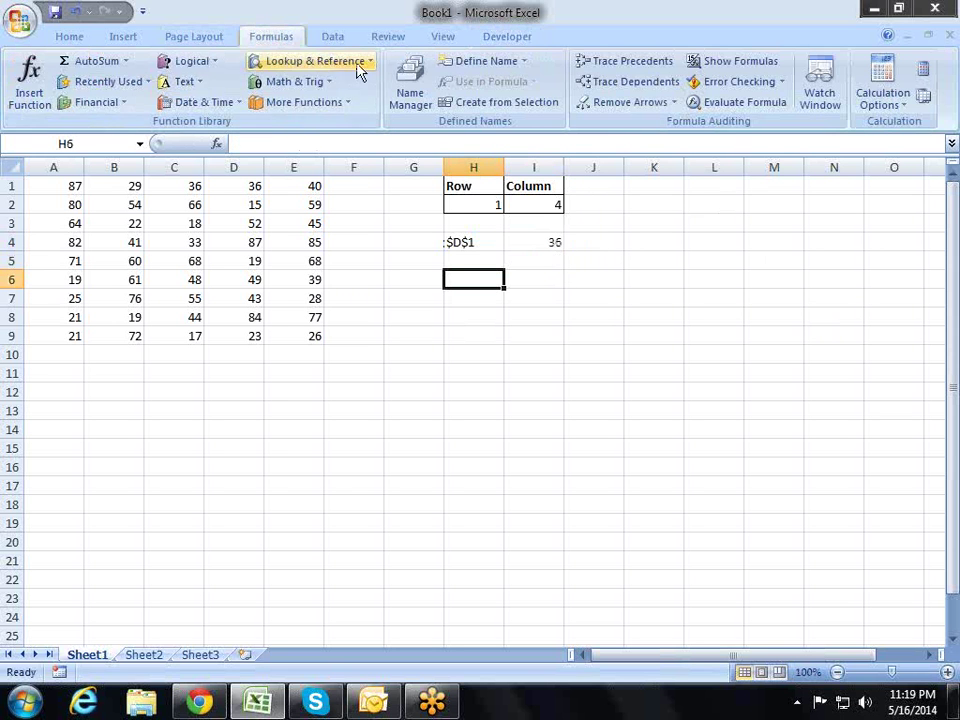
{"action": "left_click", "coordinate": [375, 62]}
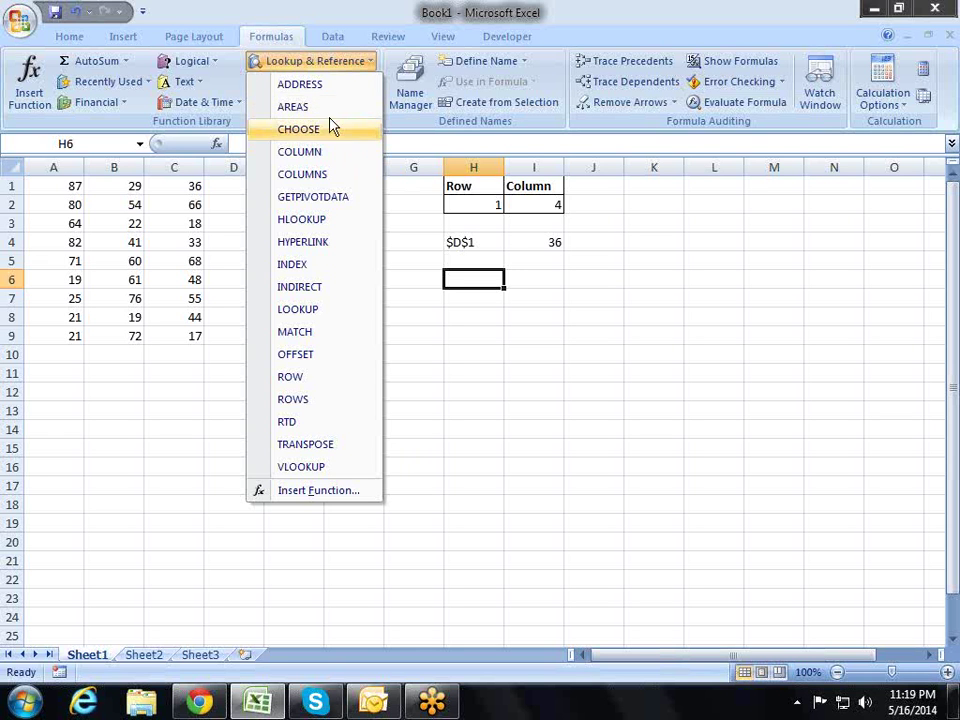
{"action": "left_click", "coordinate": [405, 333]}
{"action": "left_click", "coordinate": [413, 335]}
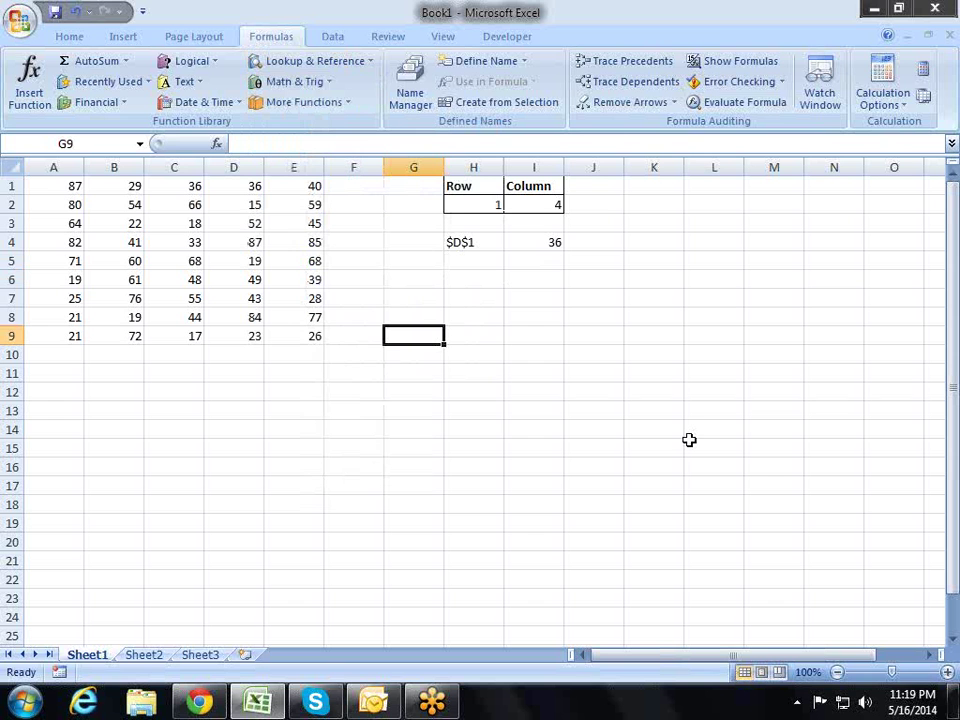
{"action": "type", "text": "=ar"}
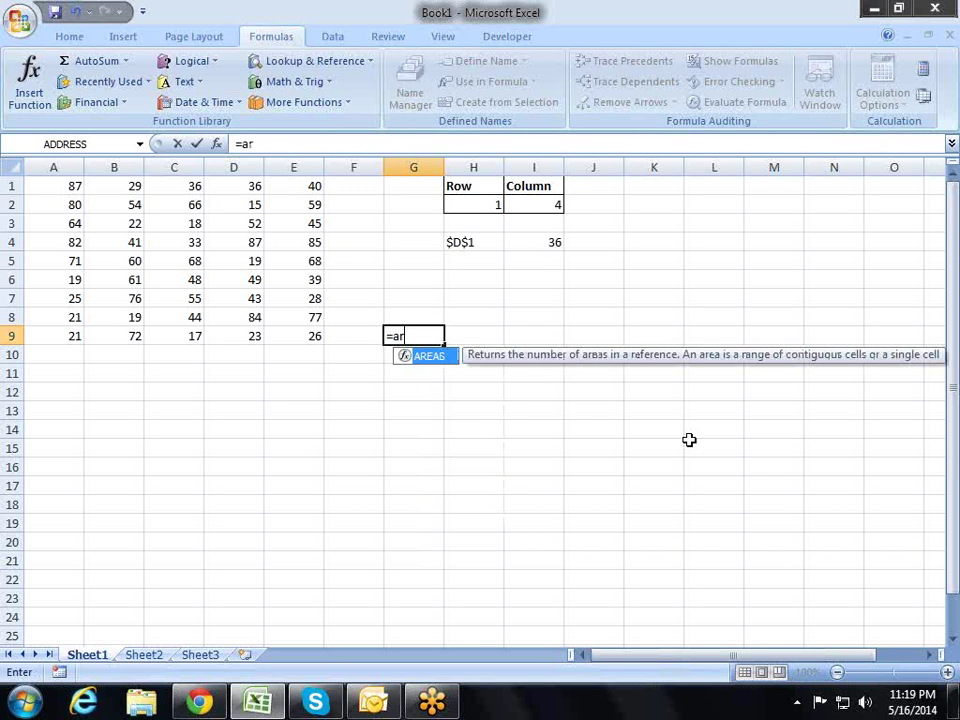
{"action": "key", "text": "Tab"}
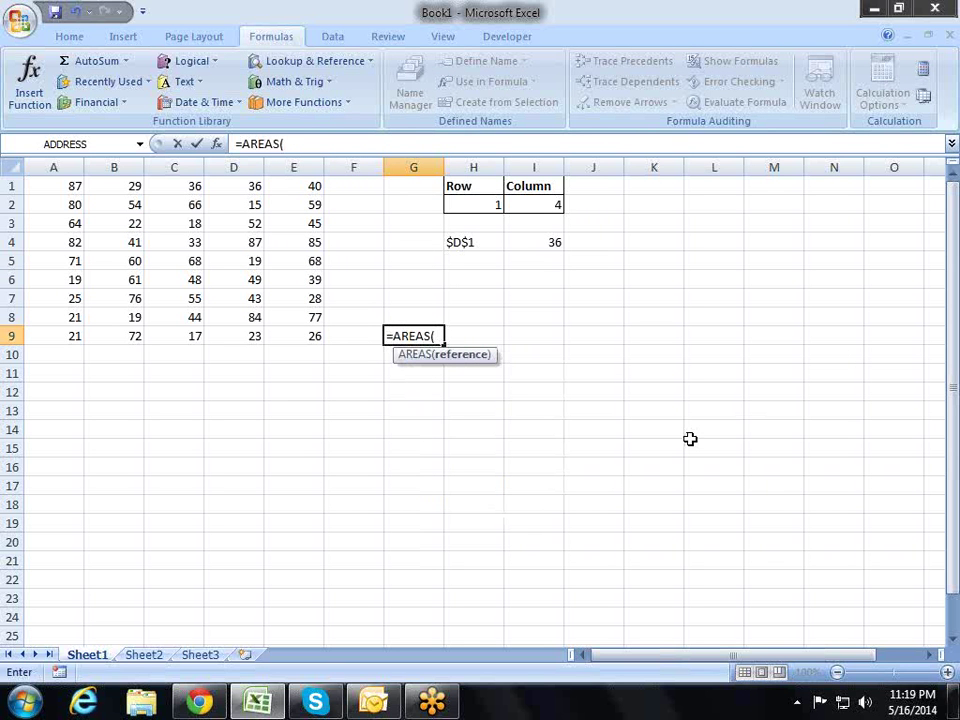
{"action": "left_click_drag", "start_coordinate": [482, 407], "coordinate": [489, 523]}
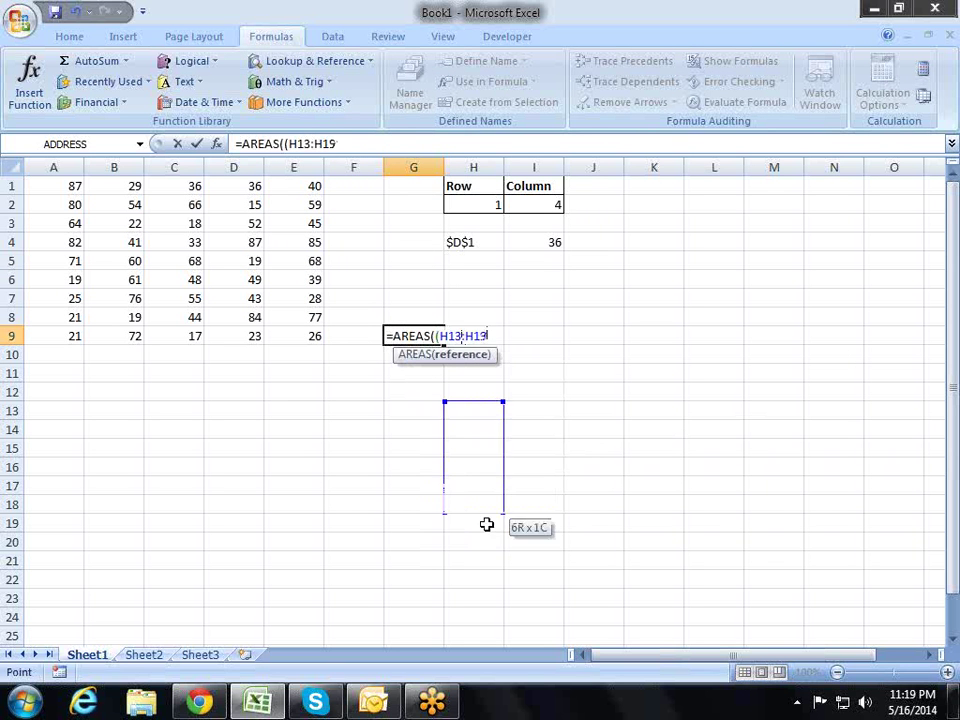
{"action": "left_click_drag", "start_coordinate": [619, 410], "coordinate": [625, 500]}
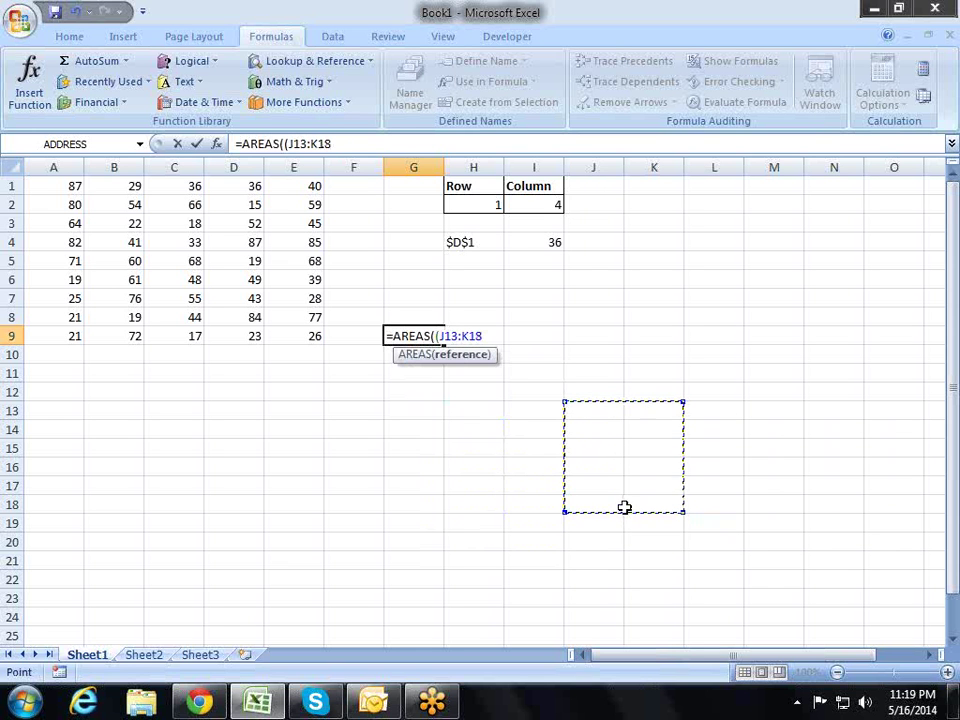
{"action": "type", "text": ","}
{"action": "left_click_drag", "start_coordinate": [765, 381], "coordinate": [765, 519]}
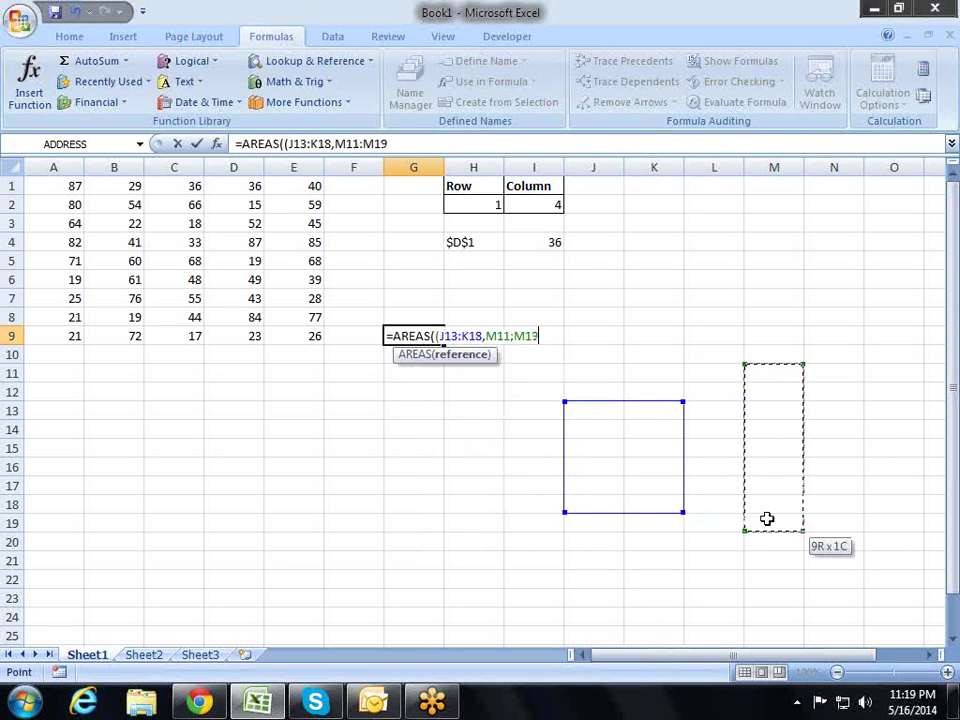
{"action": "type", "text": ","}
{"action": "left_click_drag", "start_coordinate": [462, 410], "coordinate": [440, 488]}
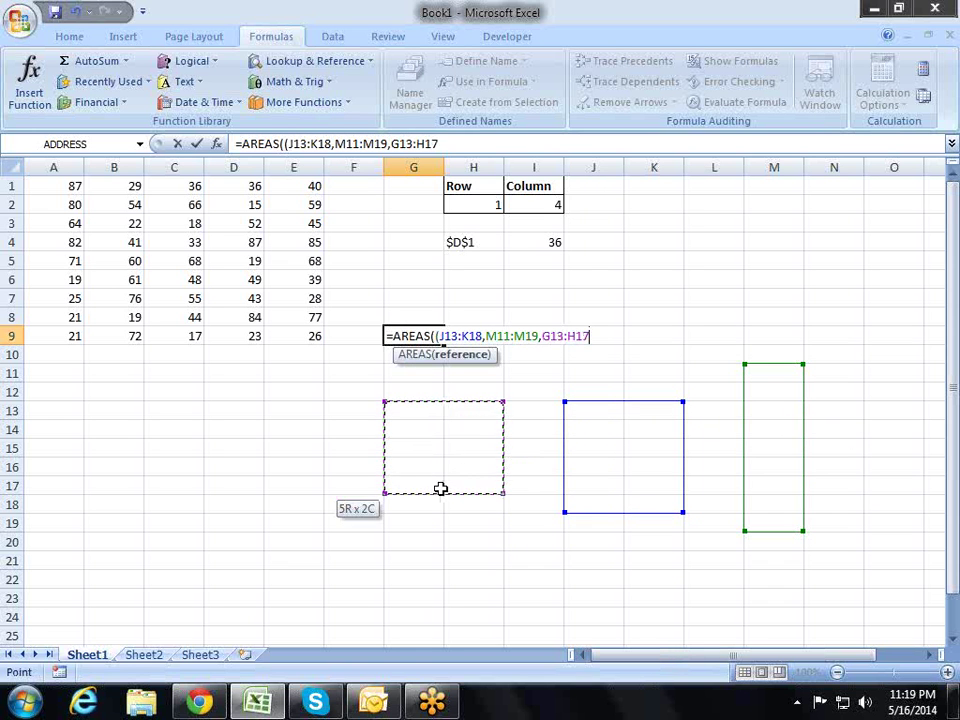
{"action": "type", "text": "))"}
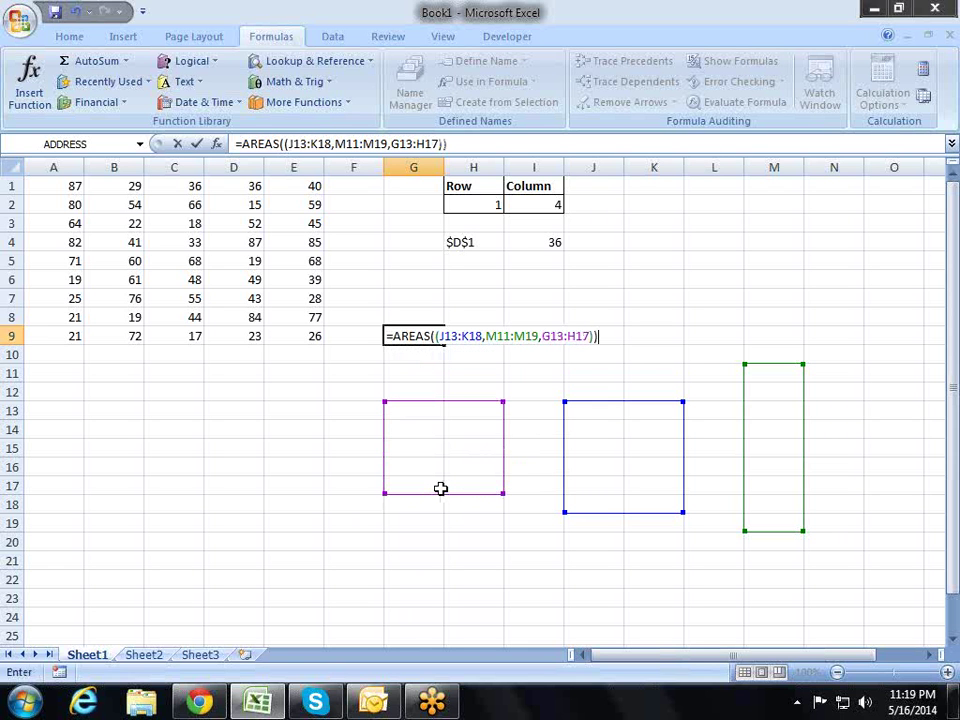
{"action": "key", "text": "Return"}
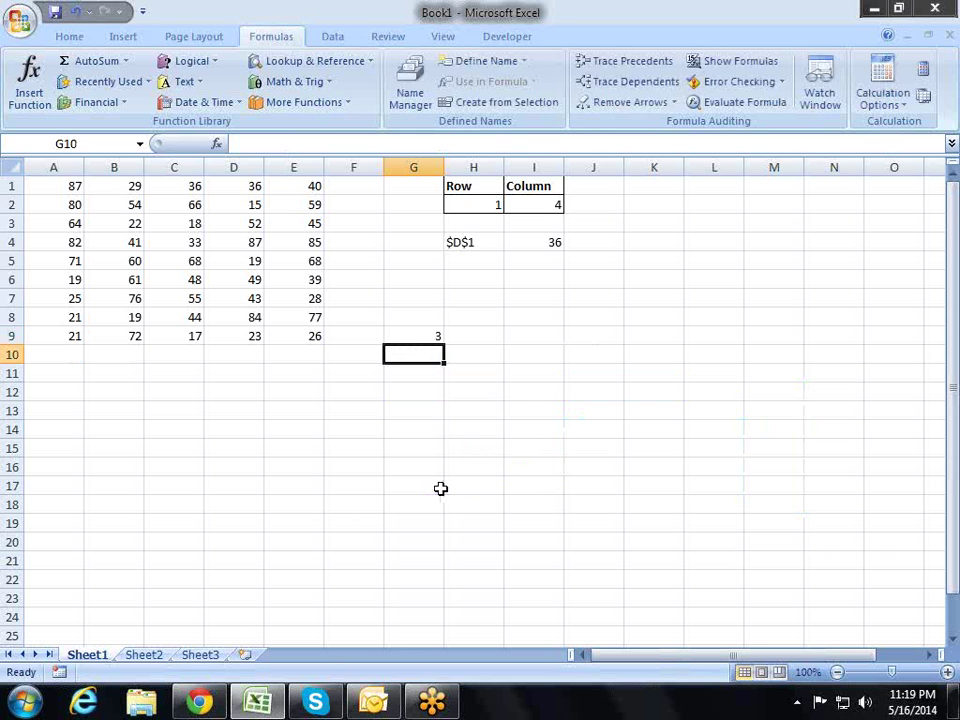
{"action": "key", "text": "Up"}
{"action": "key", "text": "F2"}
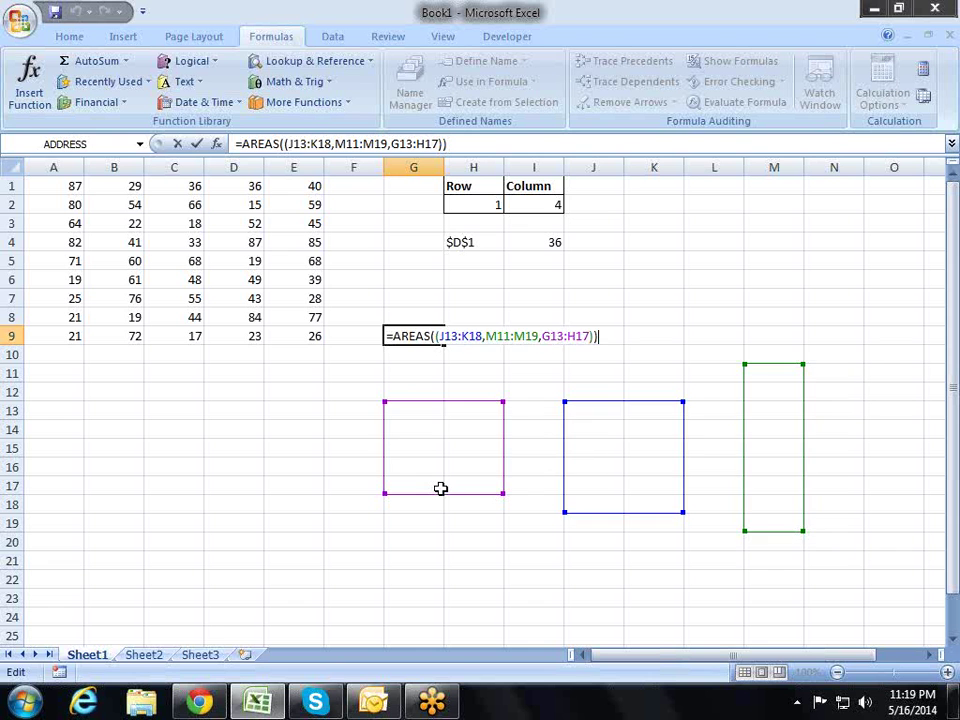
{"action": "key", "text": "Escape"}
{"action": "key", "text": "Delete"}
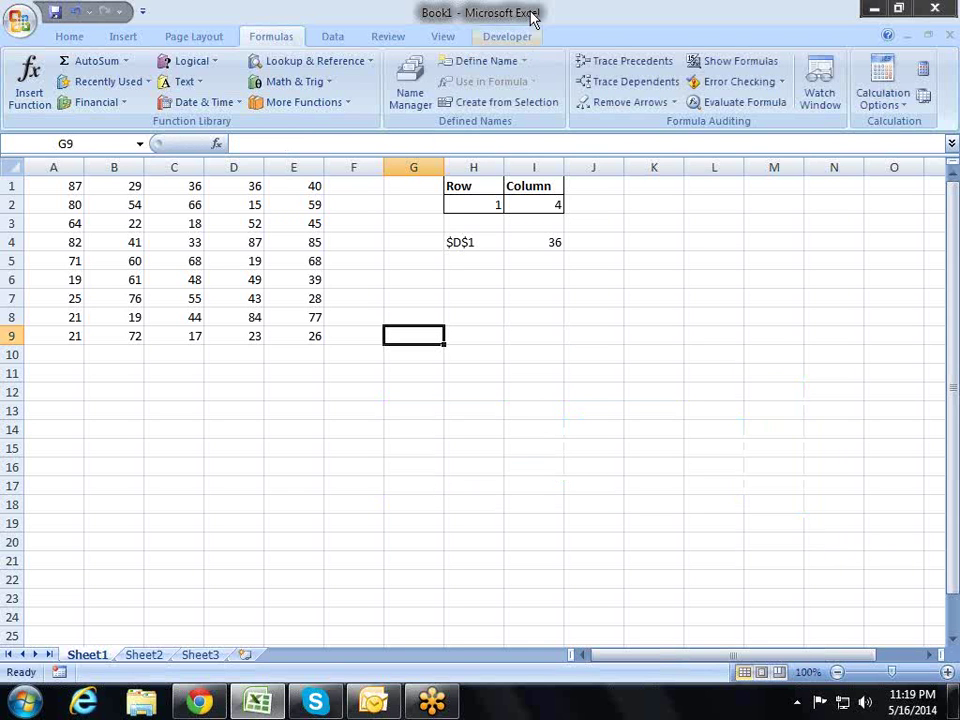
{"action": "left_click", "coordinate": [315, 61]}
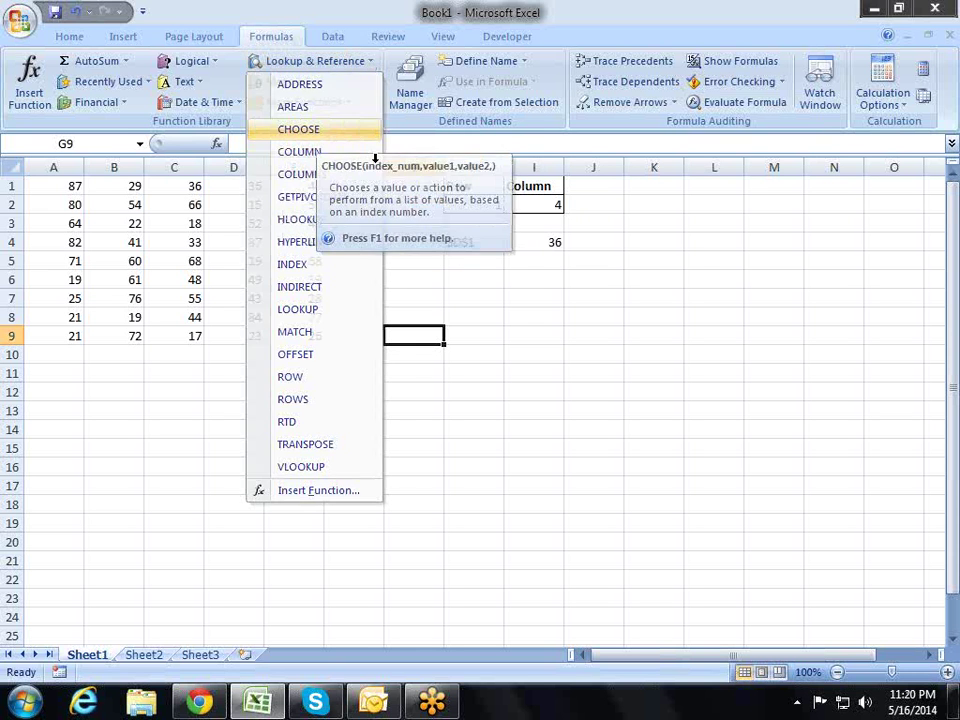
{"action": "left_click", "coordinate": [386, 301]}
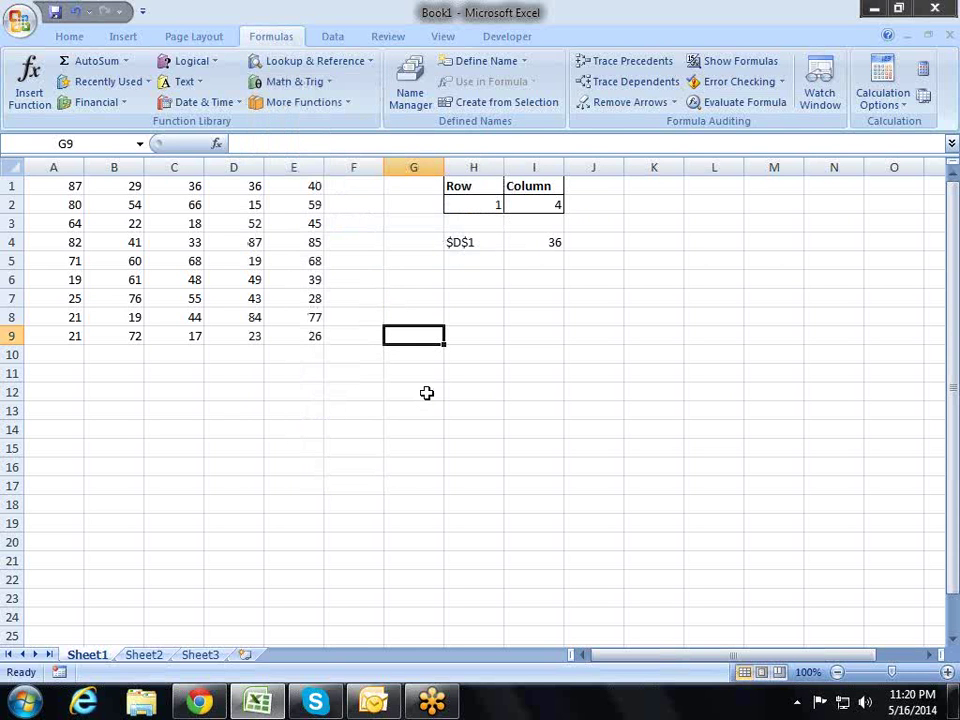
{"action": "left_click", "coordinate": [300, 185]}
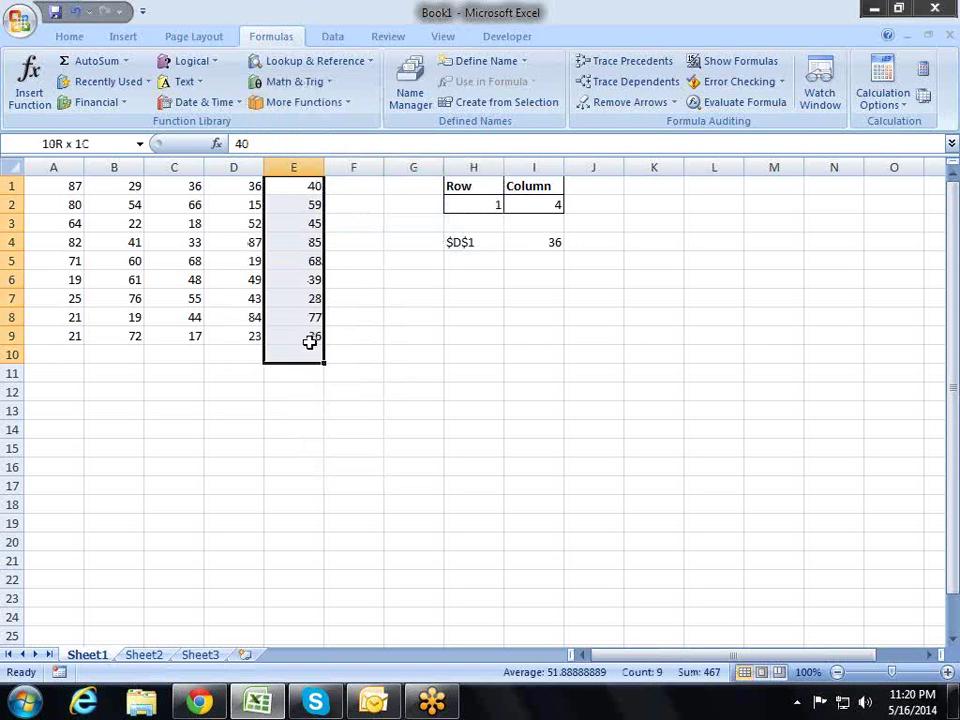
Insert three blank columns at G, before the Row/Column table.
{"action": "left_click_drag", "start_coordinate": [302, 230], "coordinate": [305, 338]}
{"action": "right_click", "coordinate": [438, 167]}
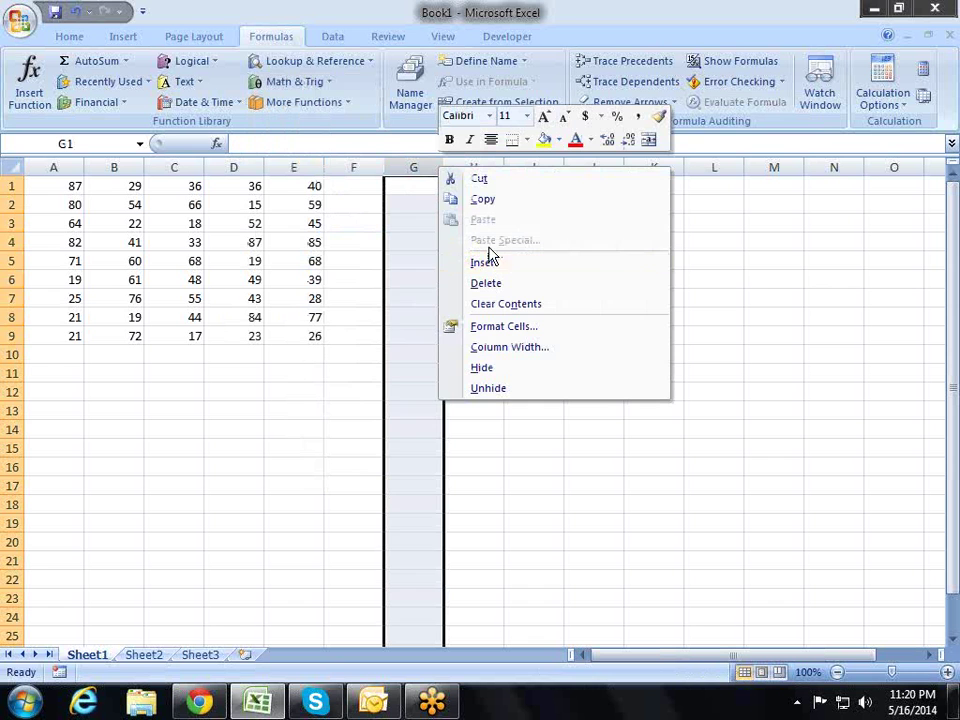
{"action": "left_click", "coordinate": [489, 259]}
{"action": "key", "text": "F4"}
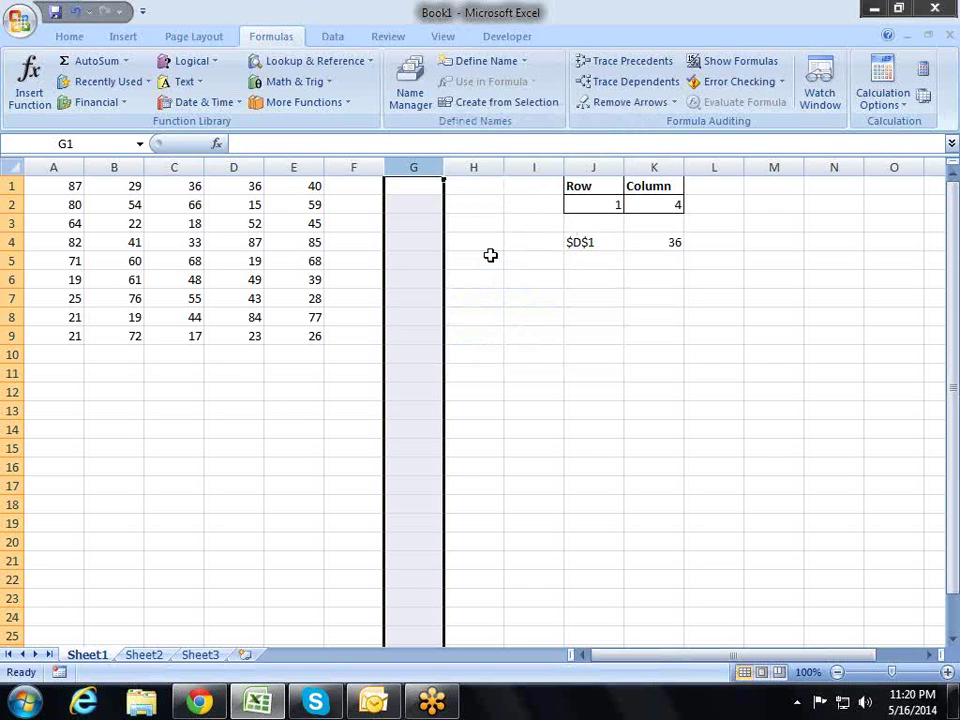
{"action": "key", "text": "F4"}
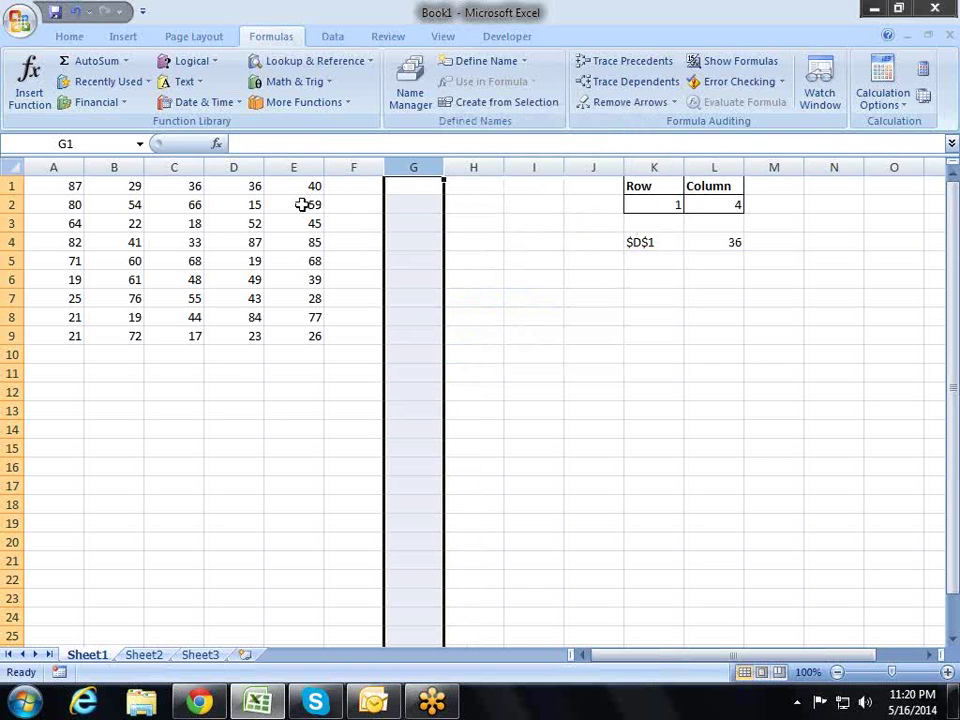
Insert a blank row above the data and select G2:G10 for the index.
{"action": "right_click", "coordinate": [15, 187]}
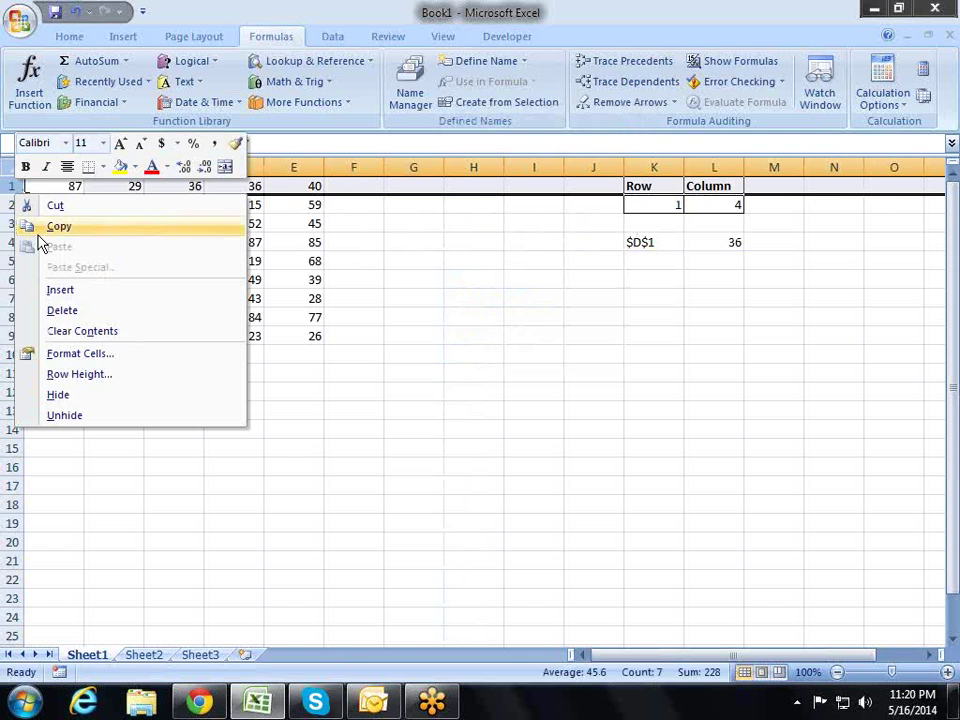
{"action": "left_click", "coordinate": [88, 289]}
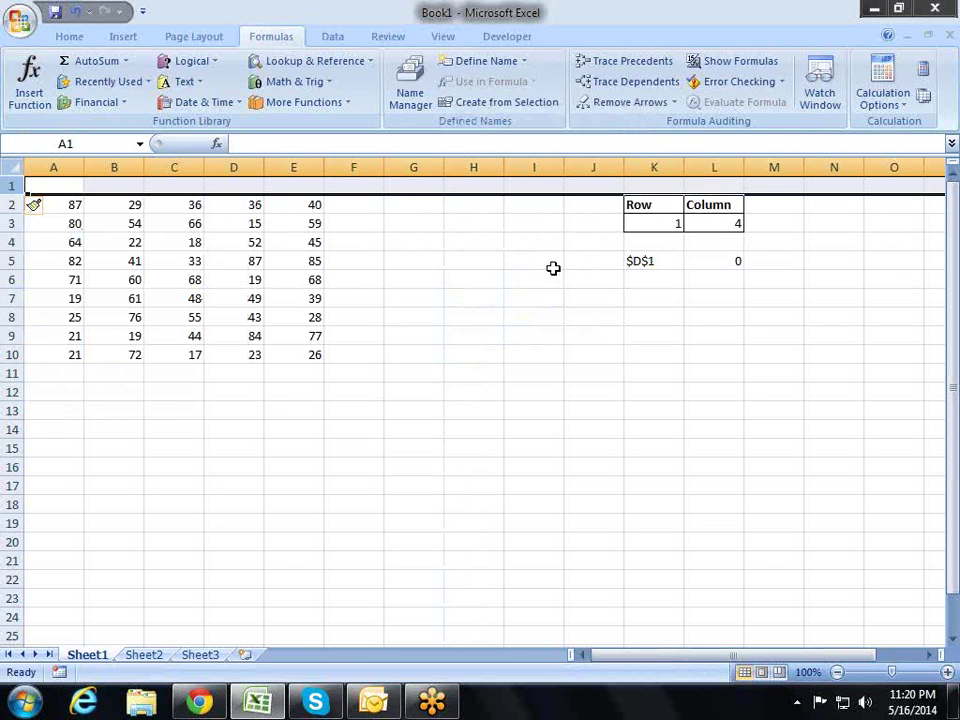
{"action": "left_click", "coordinate": [478, 274]}
{"action": "left_click_drag", "start_coordinate": [415, 205], "coordinate": [409, 350]}
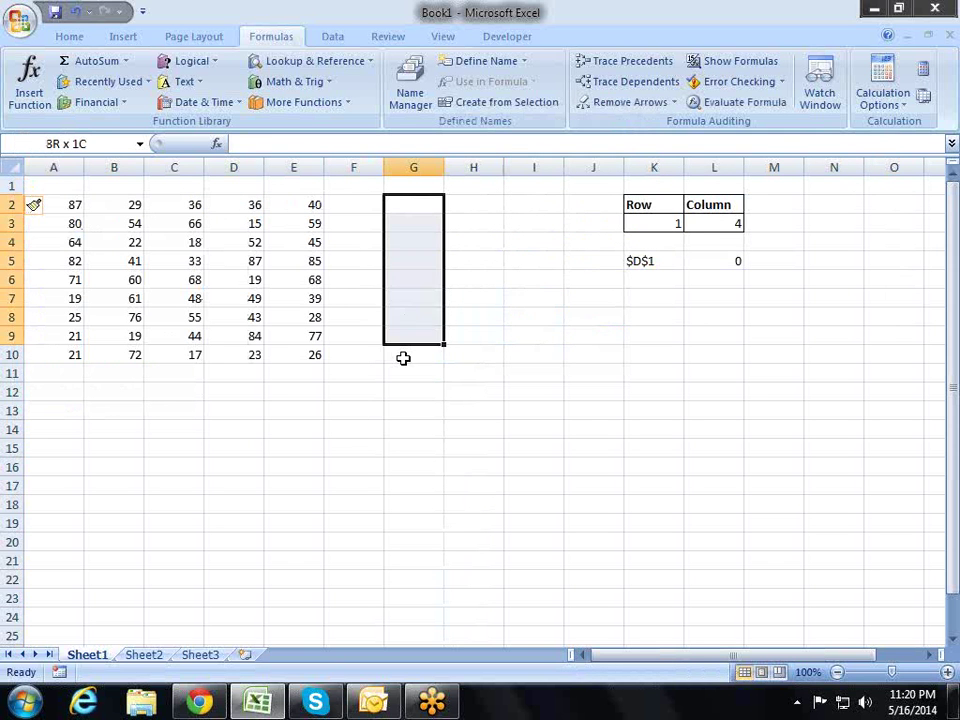
{"action": "left_click", "coordinate": [420, 205]}
Fill G2:G10 with the index 1 to 9 by extending a 1, 2 series.
{"action": "type", "text": "1"}
{"action": "key", "text": "Return"}
{"action": "type", "text": "2"}
{"action": "key", "text": "Return"}
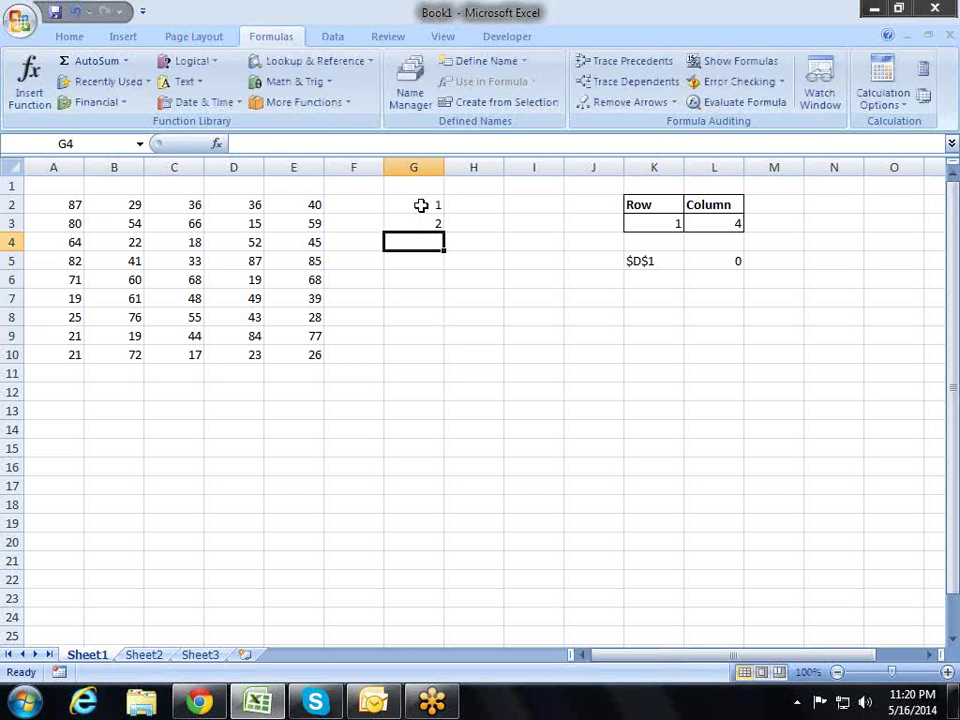
{"action": "key", "text": "Up"}
{"action": "key", "text": "Up"}
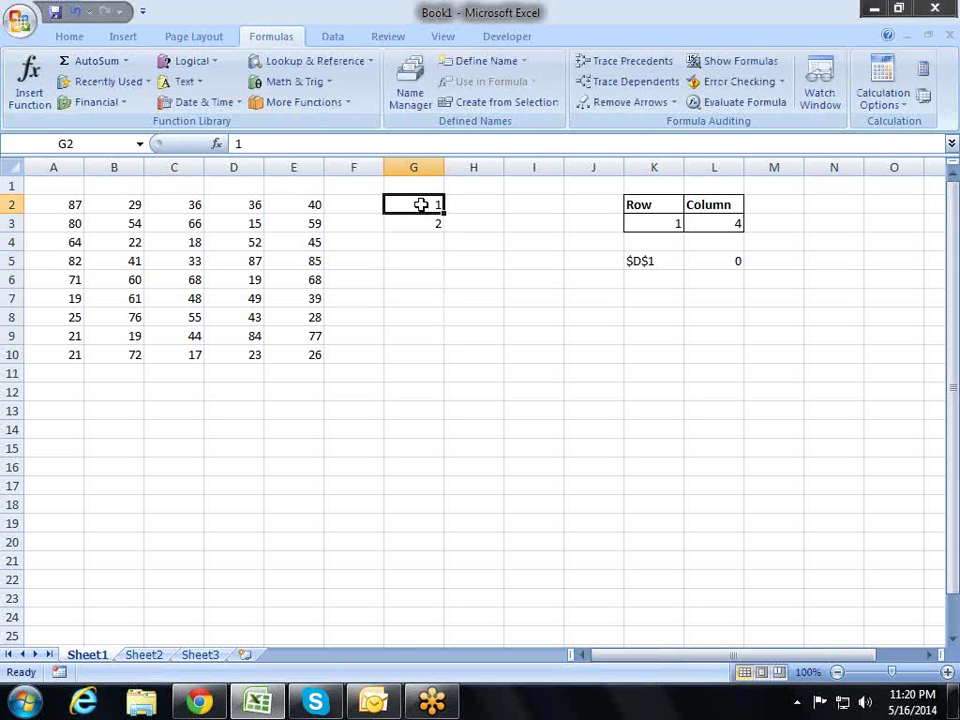
{"action": "left_click_drag", "start_coordinate": [421, 204], "coordinate": [421, 223]}
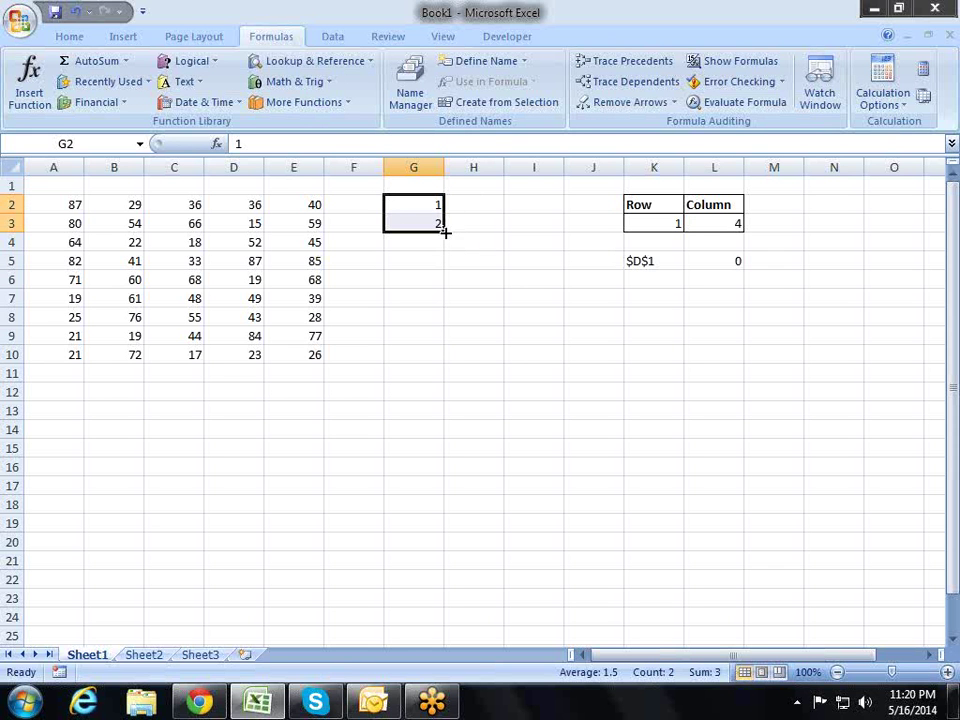
{"action": "left_click_drag", "start_coordinate": [445, 231], "coordinate": [446, 364]}
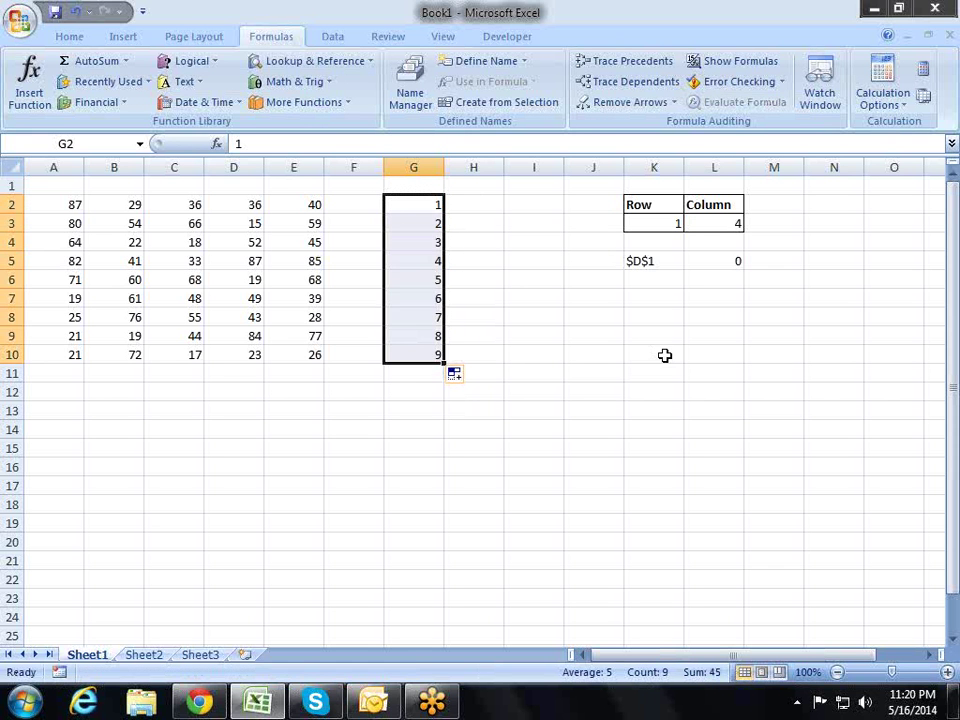
{"action": "key", "text": "ctrl+c"}
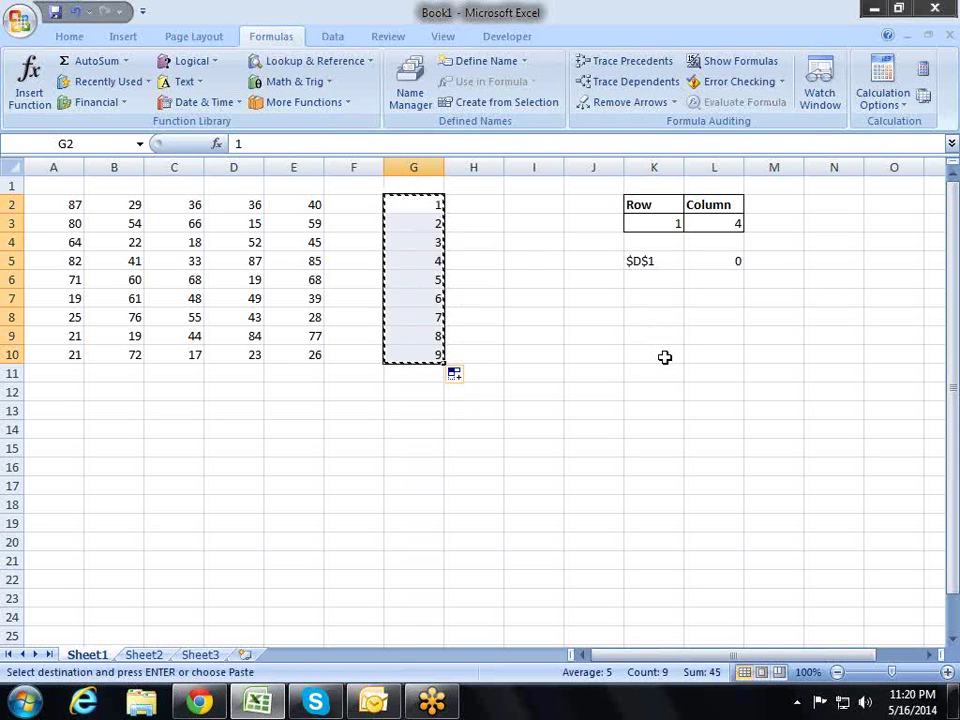
{"action": "key", "text": "Escape"}
Add the headings Small in H1 and Large in I1.
{"action": "key", "text": "Up"}
{"action": "key", "text": "Right"}
{"action": "type", "text": "S"}
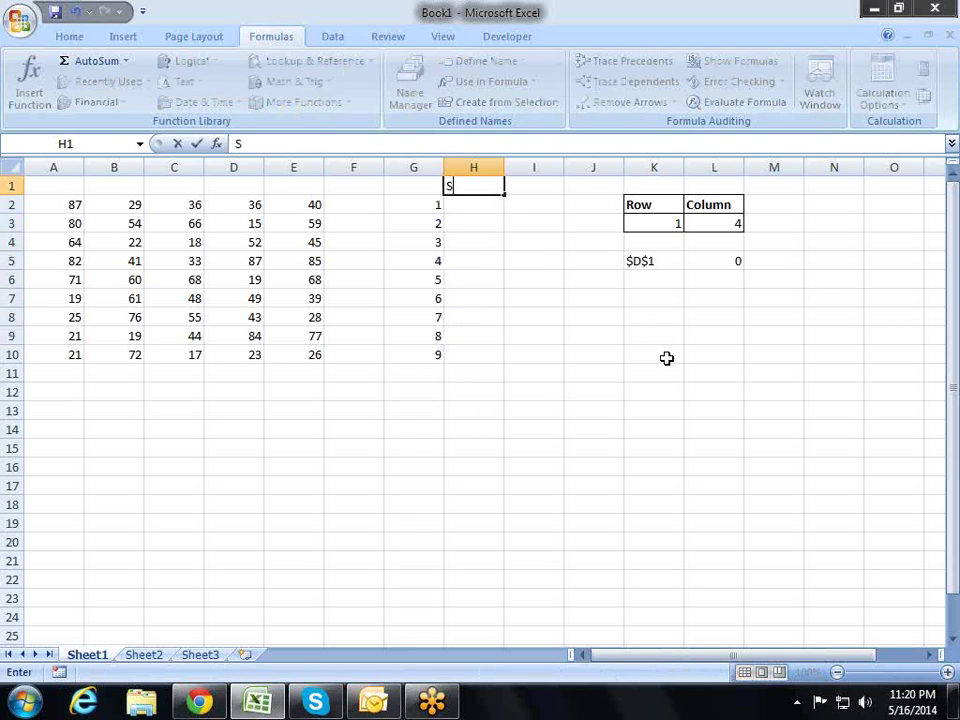
{"action": "type", "text": "mall"}
{"action": "key", "text": "Return"}
{"action": "key", "text": "Up"}
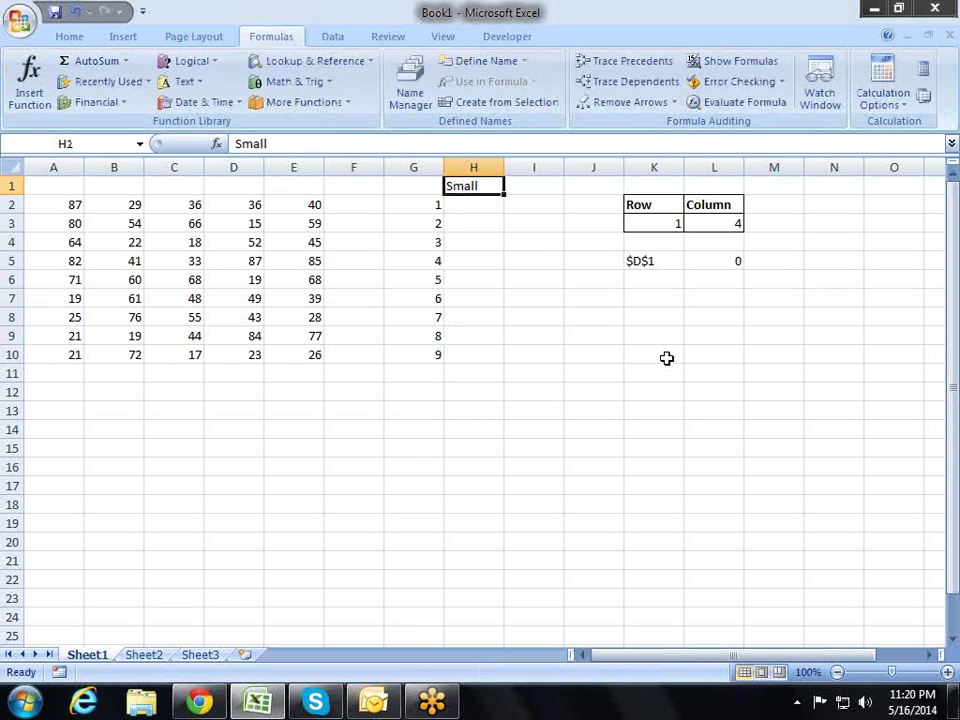
{"action": "key", "text": "Right"}
{"action": "type", "text": "Larg"}
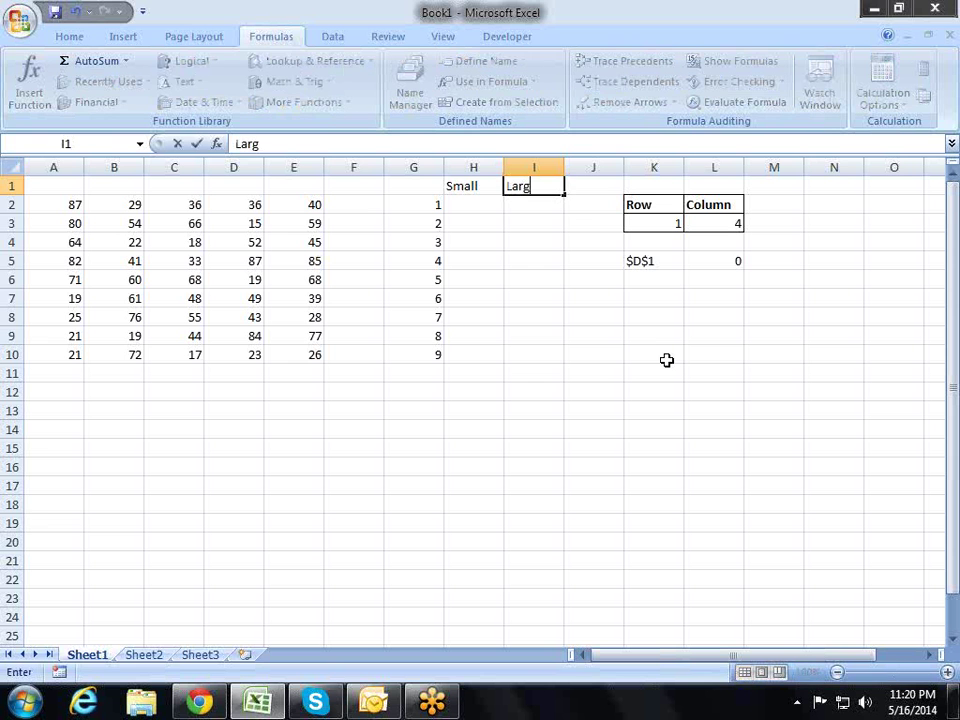
{"action": "type", "text": "e"}
{"action": "key", "text": "Return"}
{"action": "key", "text": "Left"}
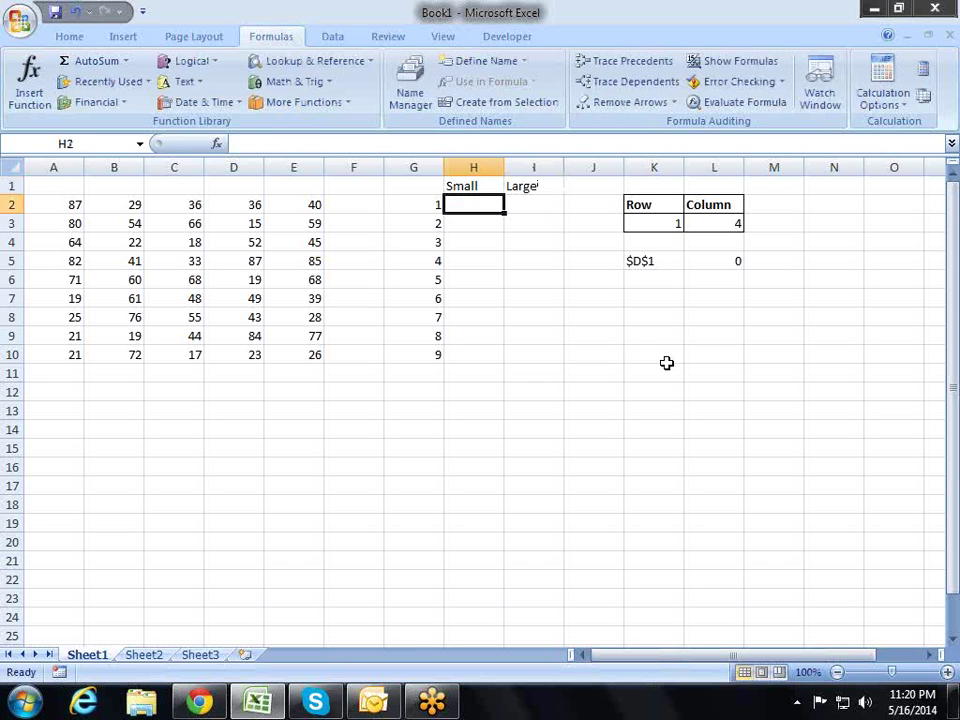
Enter =SMALL($E$2:$E$9,G2) in H2, returning 28.
{"action": "type", "text": "=sm"}
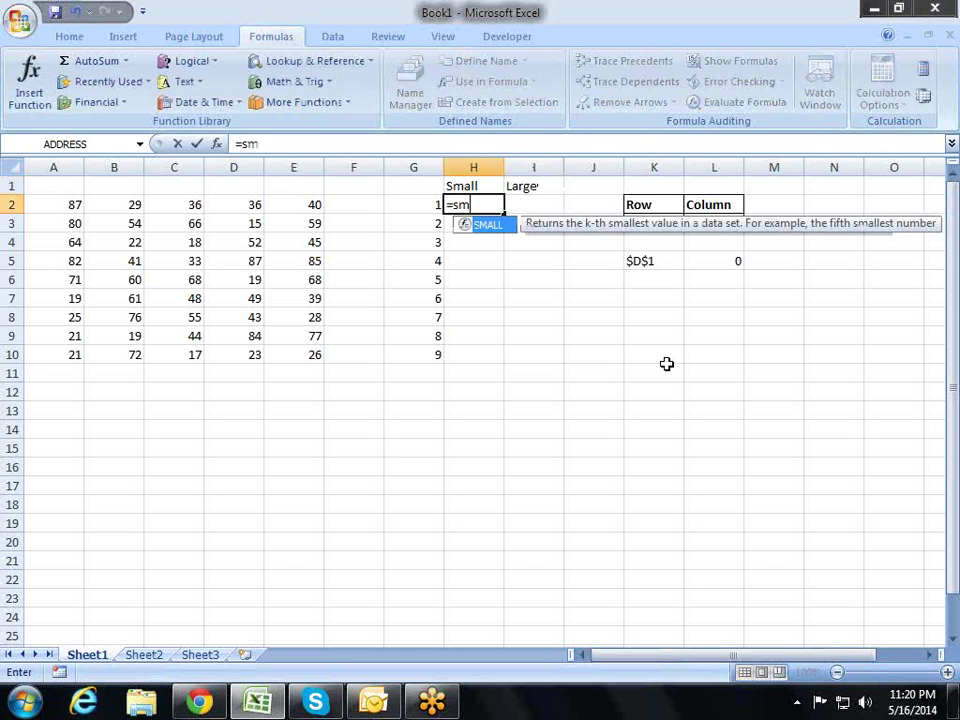
{"action": "key", "text": "Tab"}
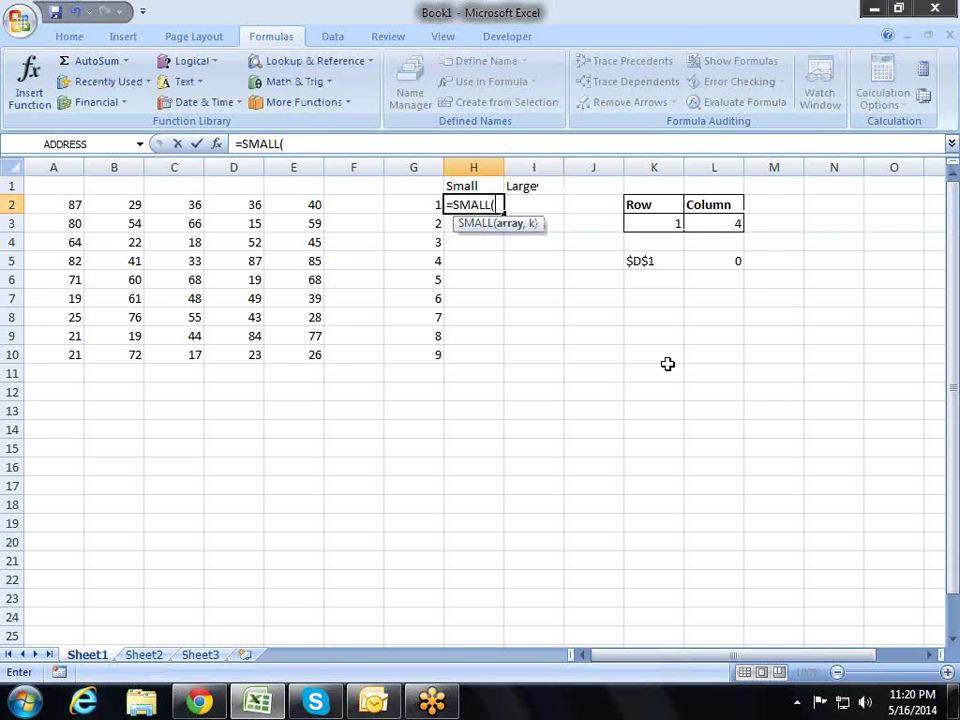
{"action": "mouse_move", "coordinate": [313, 205]}
{"action": "left_mouse_down"}
{"action": "mouse_move", "coordinate": [306, 355]}
{"action": "mouse_move", "coordinate": [302, 339]}
{"action": "left_mouse_up"}
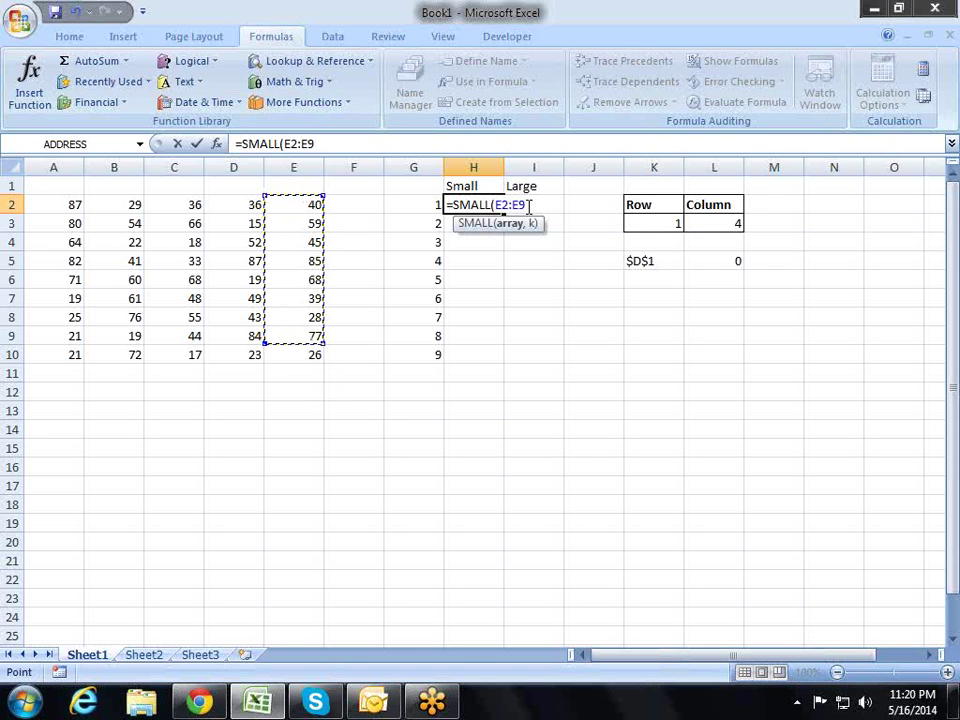
{"action": "left_click_drag", "start_coordinate": [527, 205], "coordinate": [497, 191]}
{"action": "left_click", "coordinate": [497, 195]}
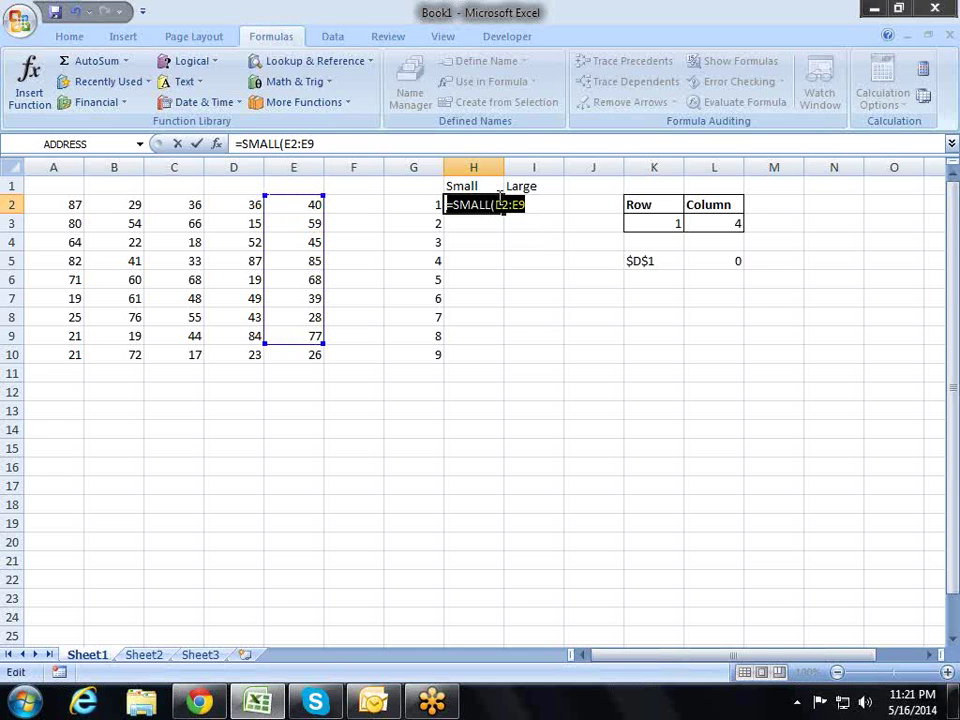
{"action": "key", "text": "shift+Right"}
{"action": "key", "text": "shift+Right"}
{"action": "key", "text": "shift+Right"}
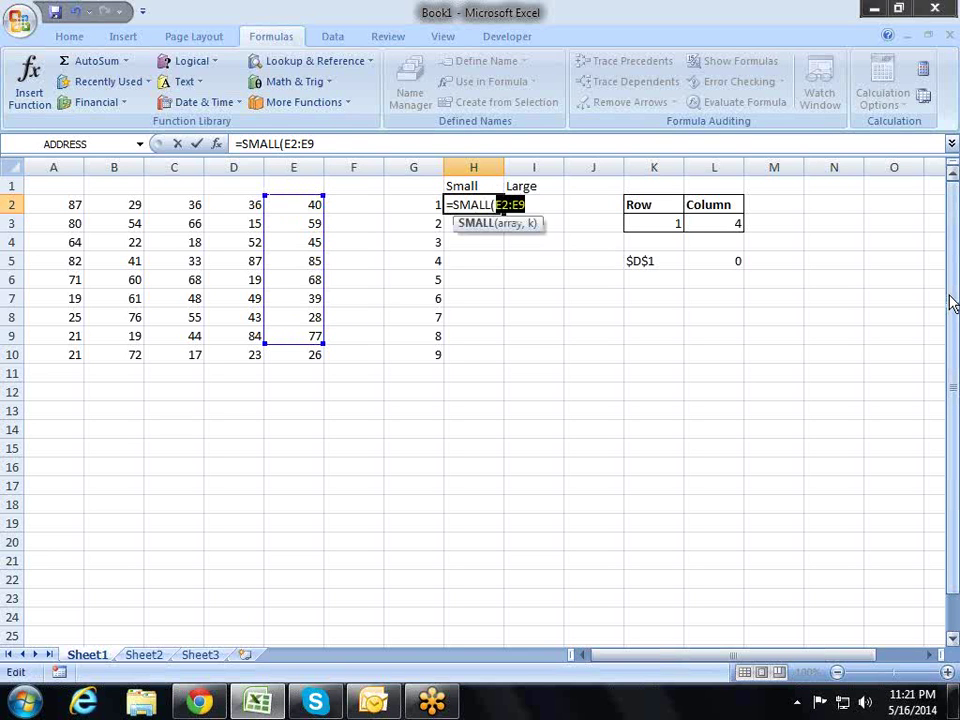
{"action": "key", "text": "F4"}
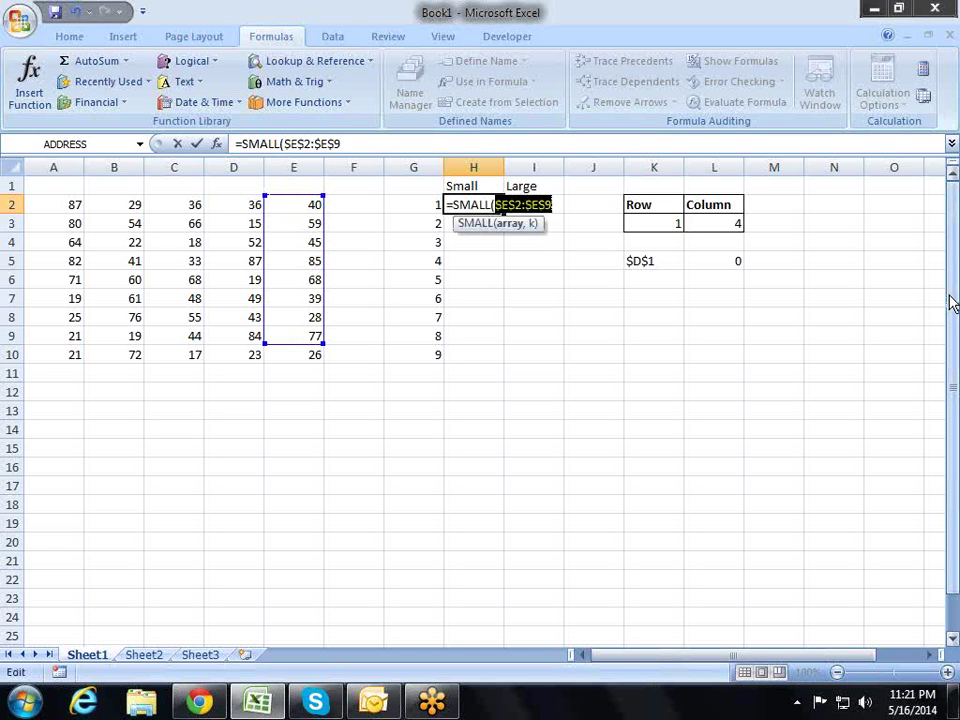
{"action": "key", "text": "Right"}
{"action": "type", "text": ","}
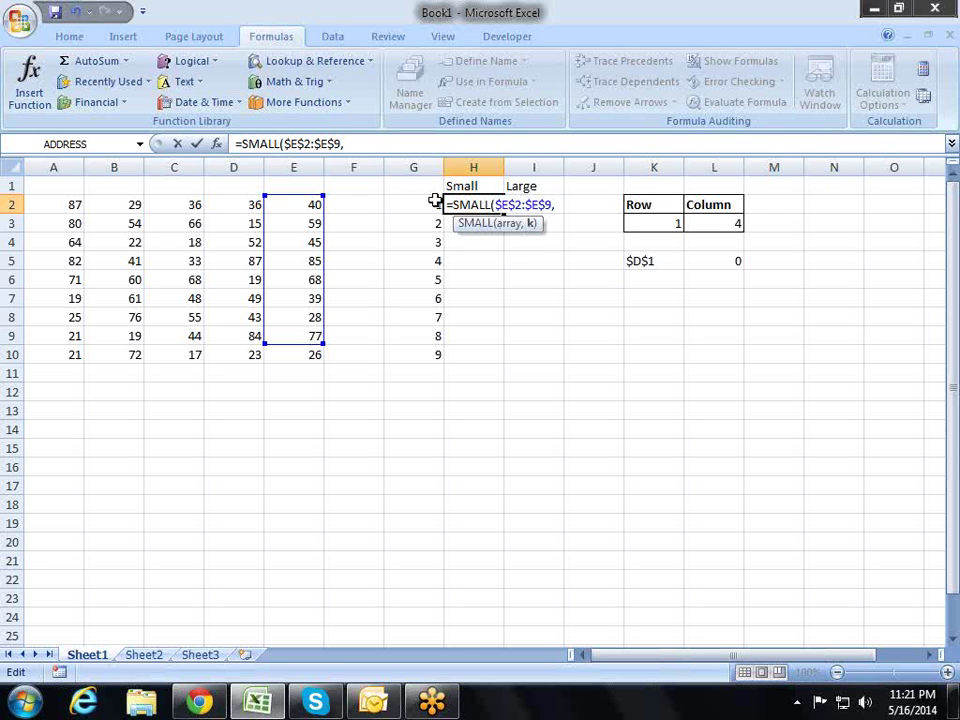
{"action": "left_click", "coordinate": [433, 202]}
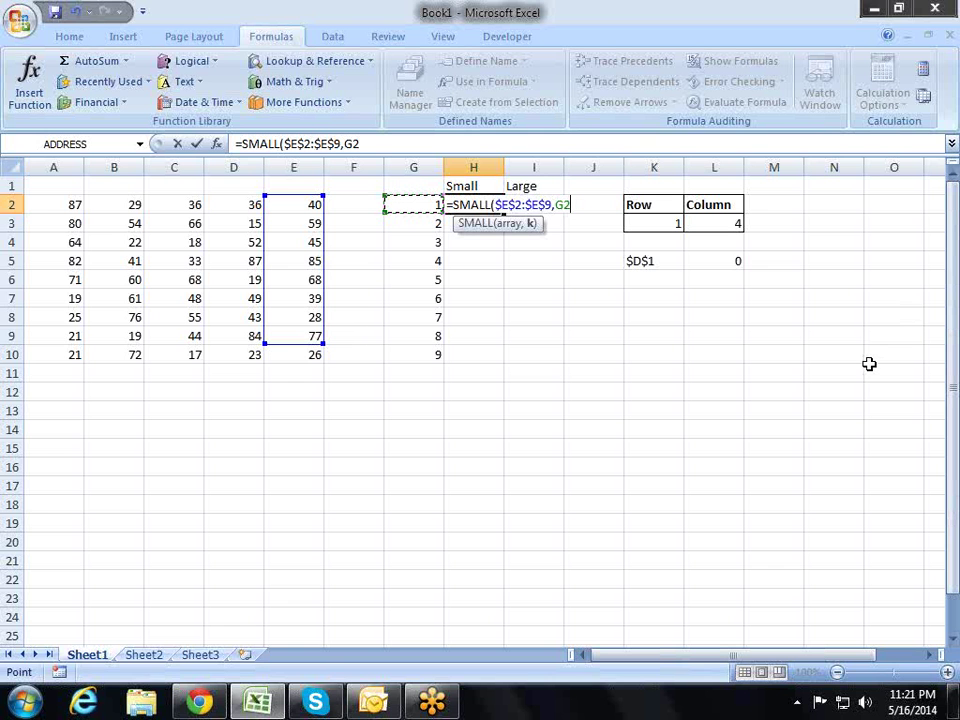
{"action": "type", "text": ")"}
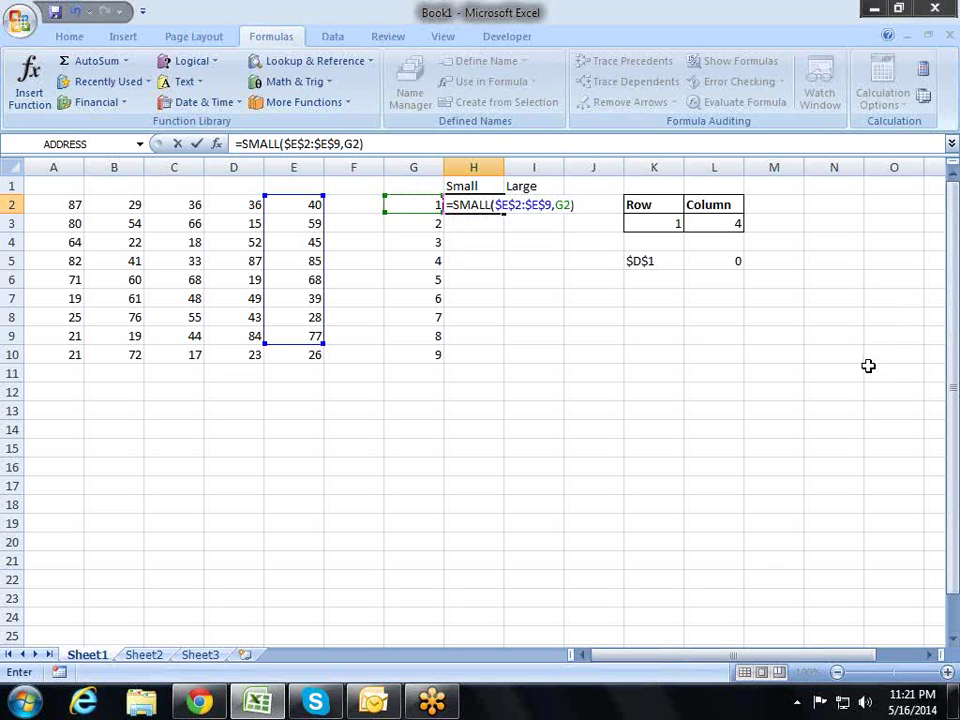
{"action": "key", "text": "Return"}
{"action": "key", "text": "Up"}
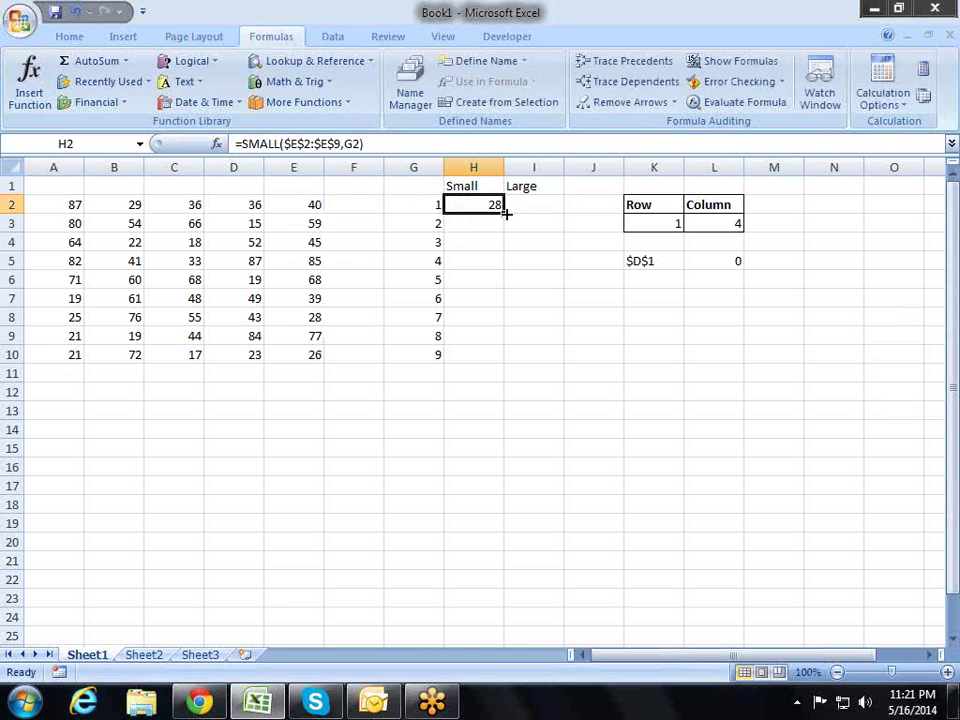
Fill the SMALL formula down to H10 and widen H10's range to $E$2:$E$10.
{"action": "left_click_drag", "start_coordinate": [507, 213], "coordinate": [521, 373]}
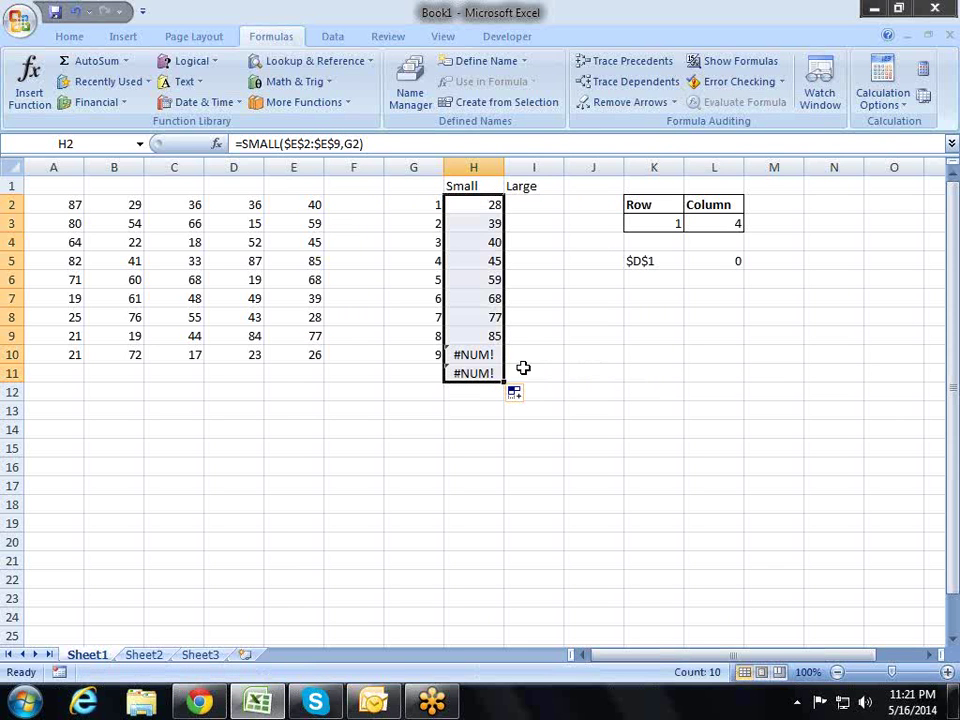
{"action": "key", "text": "ctrl+z"}
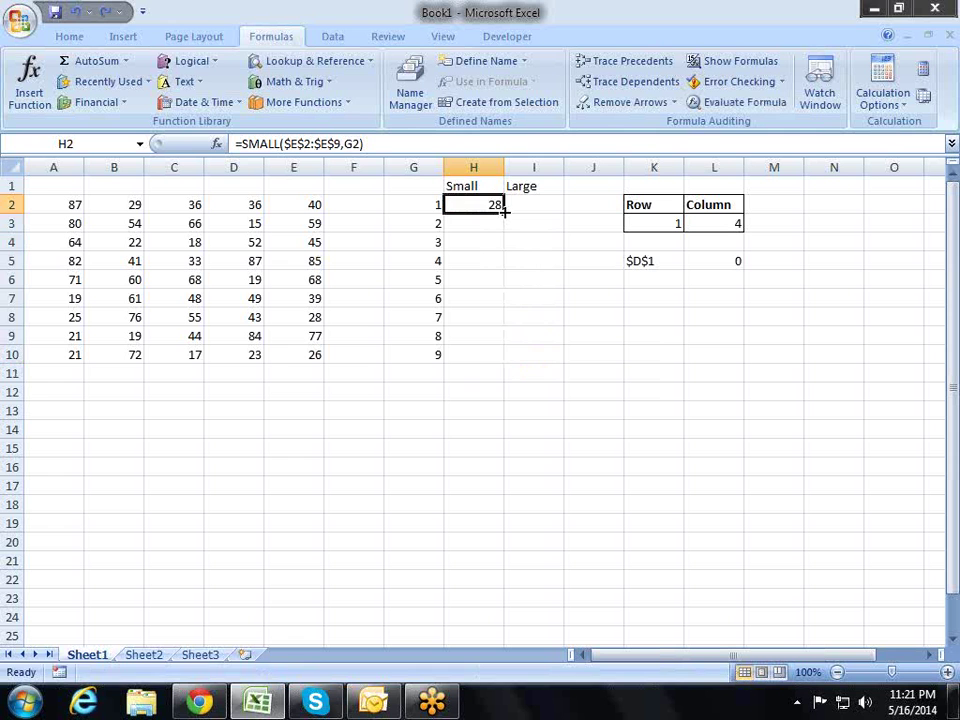
{"action": "left_click_drag", "start_coordinate": [505, 211], "coordinate": [508, 358]}
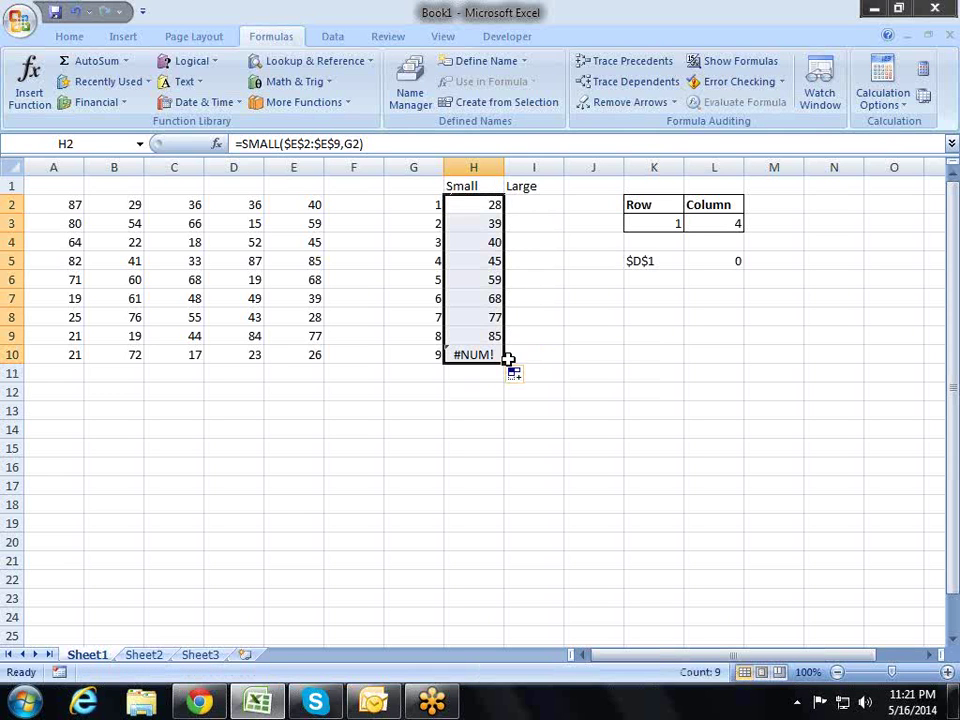
{"action": "left_click", "coordinate": [495, 354]}
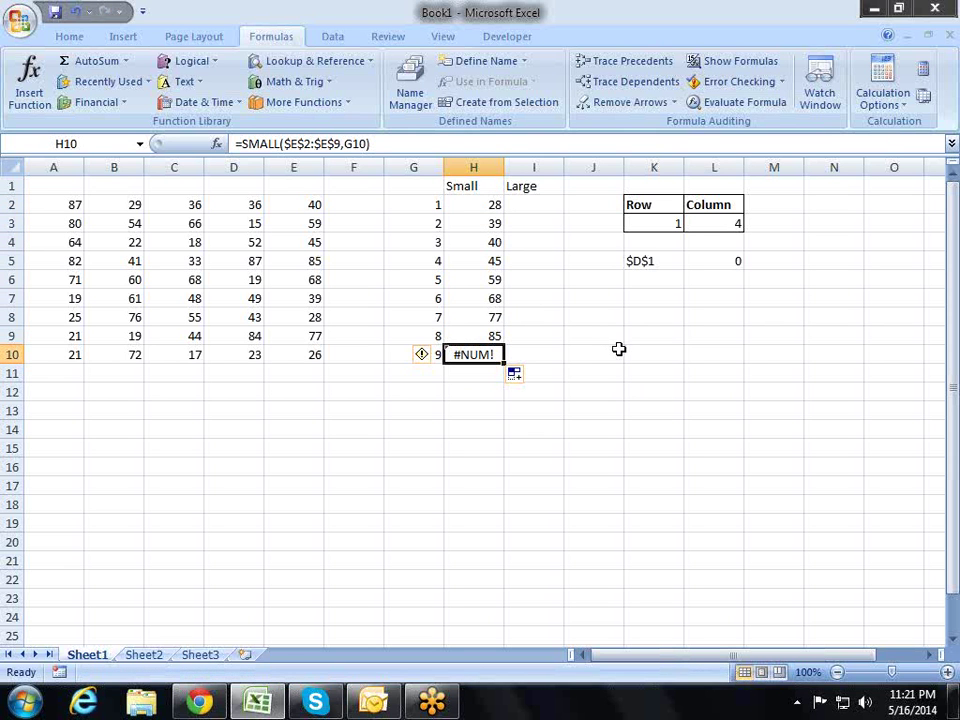
{"action": "key", "text": "F2"}
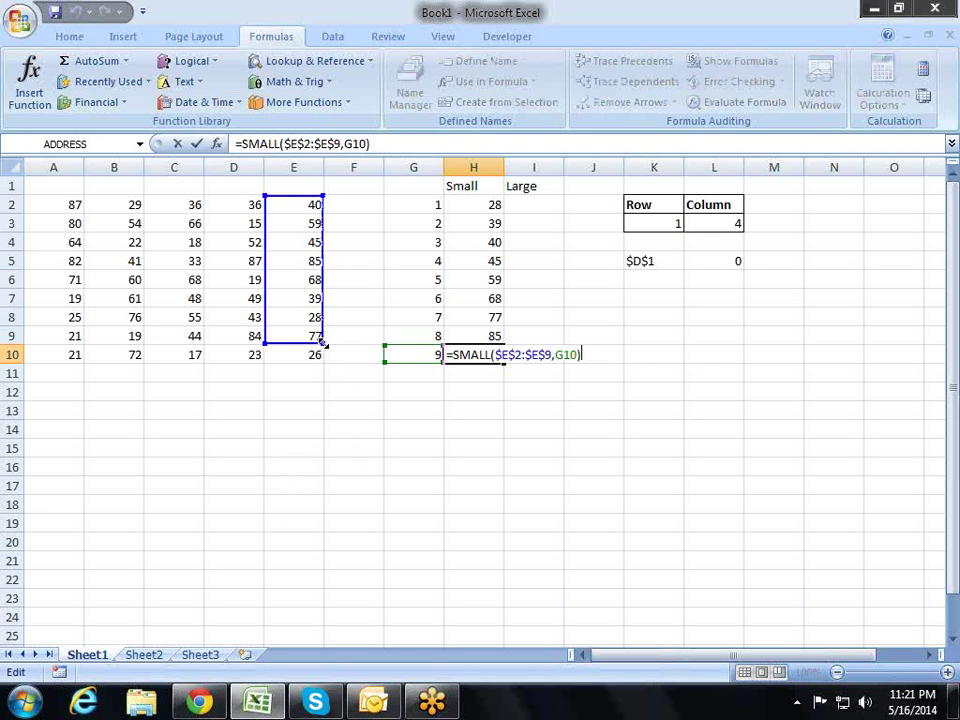
{"action": "left_click_drag", "start_coordinate": [335, 353], "coordinate": [333, 368]}
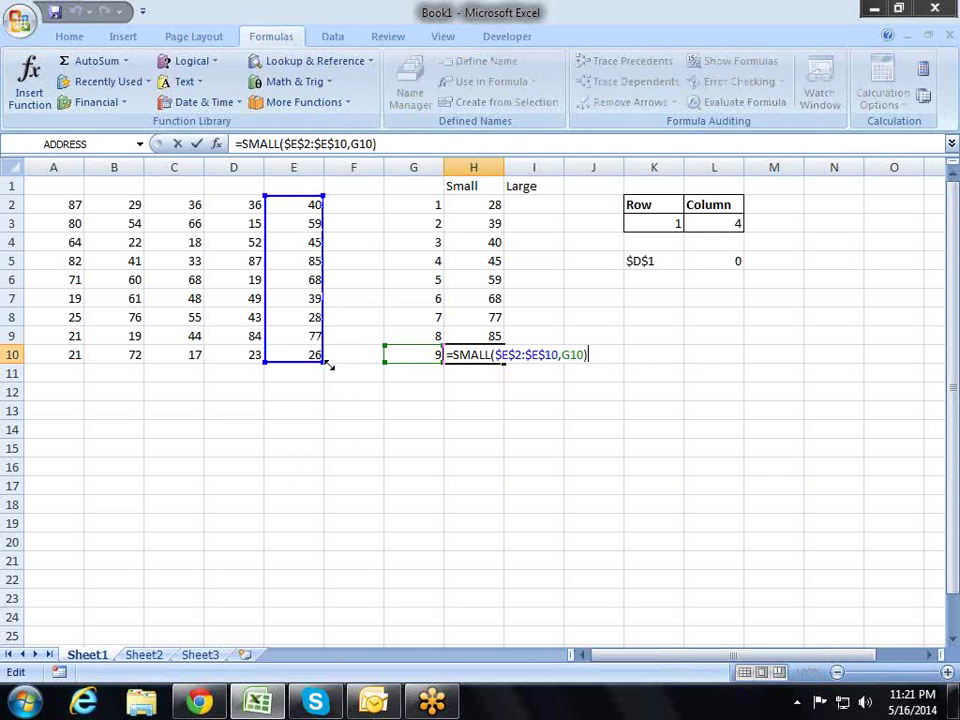
{"action": "key", "text": "Return"}
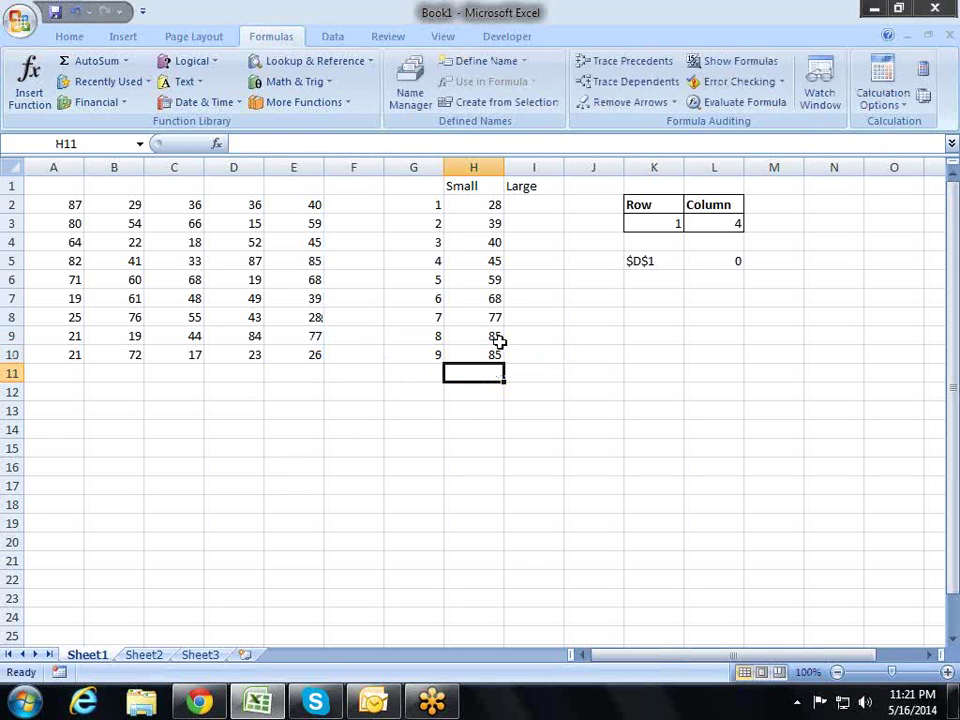
Copy the corrected H10 formula up through H2:H10 and check the Small column's values.
{"action": "left_click", "coordinate": [496, 352]}
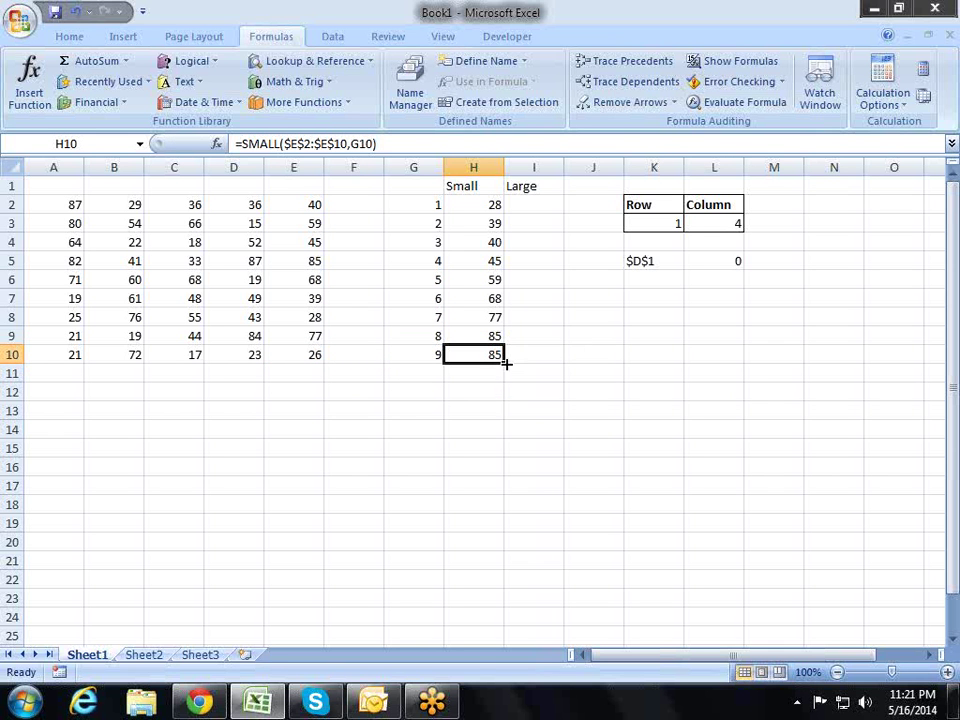
{"action": "left_click_drag", "start_coordinate": [502, 367], "coordinate": [505, 200]}
{"action": "left_click", "coordinate": [517, 223]}
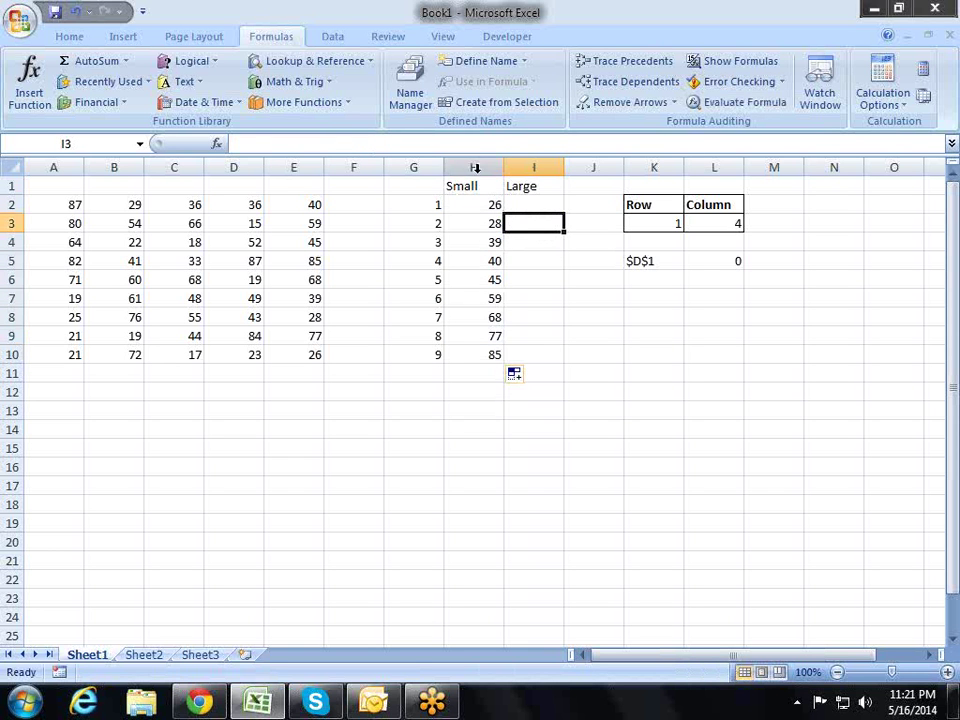
{"action": "left_click", "coordinate": [485, 223]}
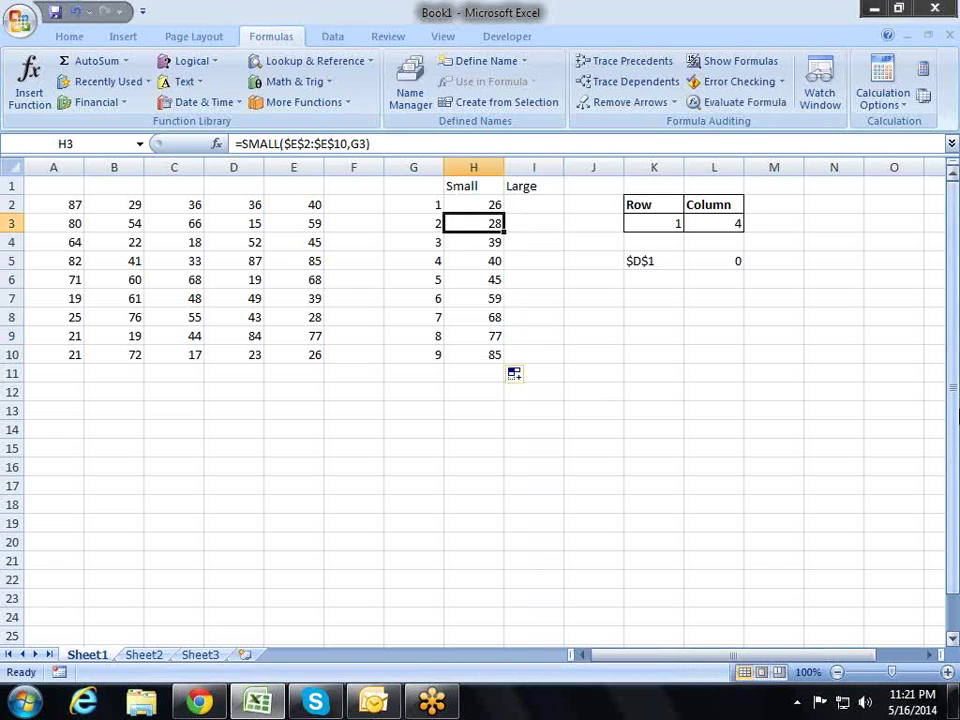
{"action": "key", "text": "Up"}
{"action": "key", "text": "Down"}
{"action": "key", "text": "Down"}
{"action": "key", "text": "ctrl+Down"}
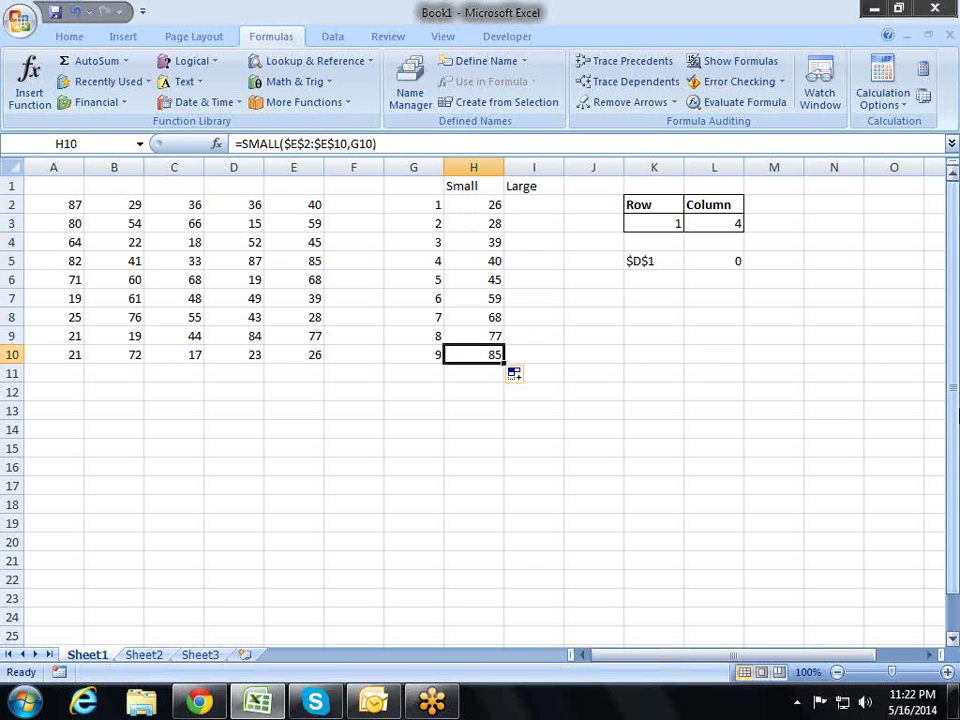
{"action": "key", "text": "Up"}
{"action": "key", "text": "Up"}
{"action": "key", "text": "Up"}
{"action": "key", "text": "Up"}
{"action": "left_click", "coordinate": [533, 204]}
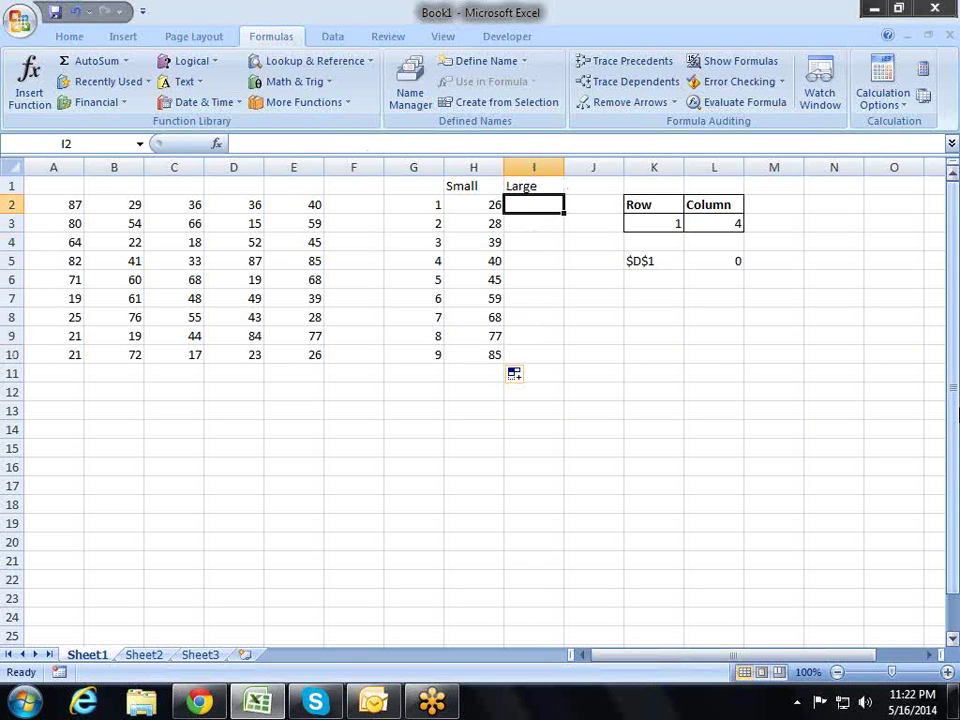
{"action": "type", "text": "="}
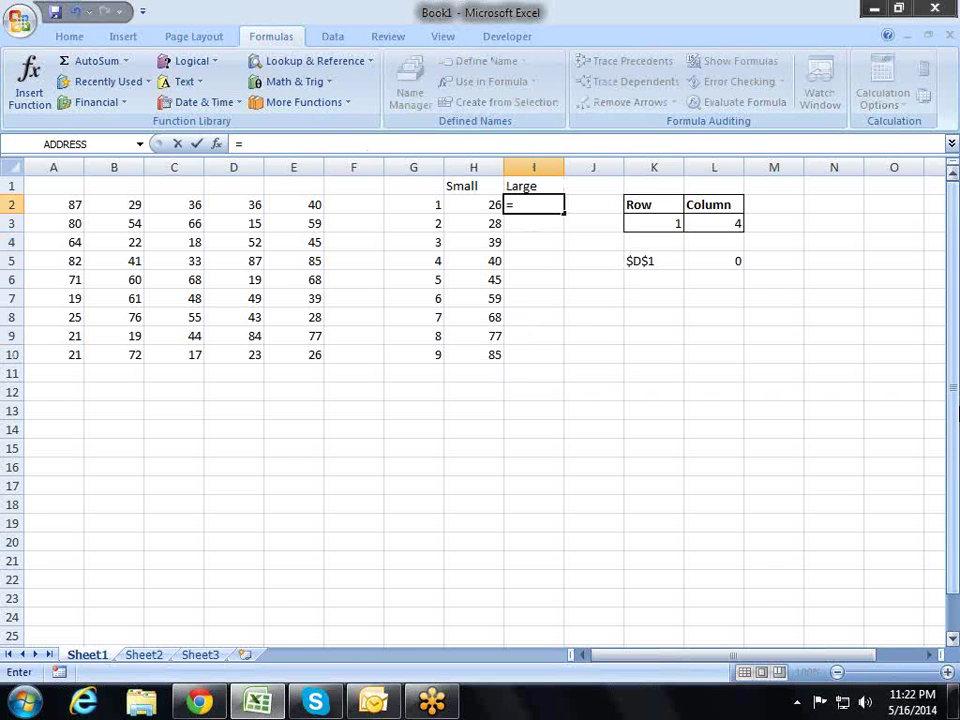
{"action": "type", "text": "la"}
Complete I2 as =LARGE($E$2:$E$10,G2) so it returns 85.
{"action": "key", "text": "Tab"}
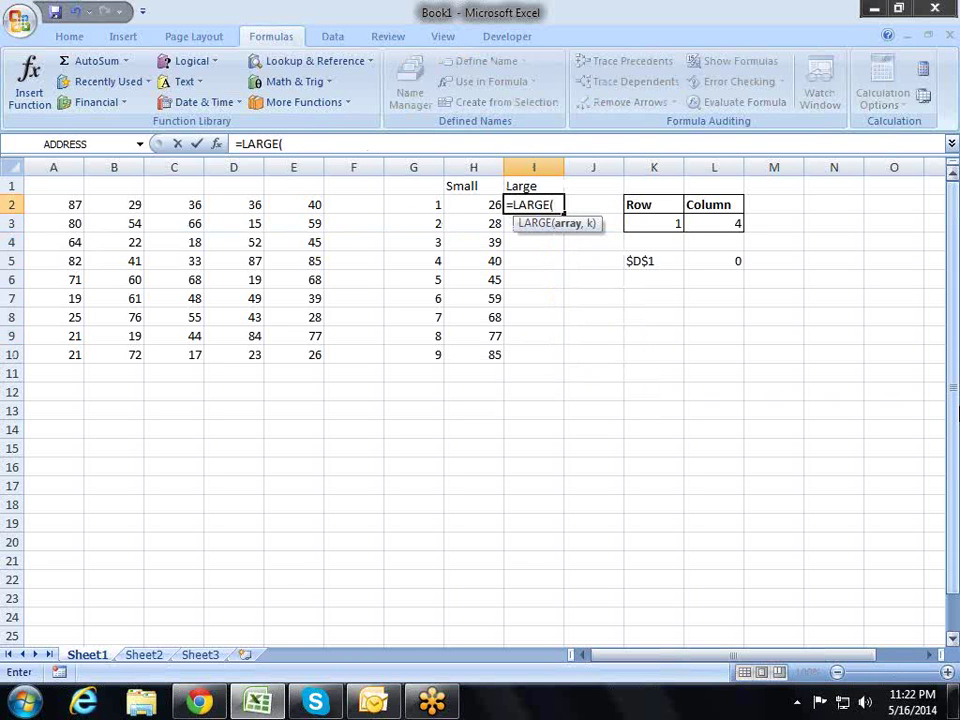
{"action": "left_click", "coordinate": [353, 204]}
{"action": "left_click_drag", "start_coordinate": [293, 204], "coordinate": [293, 354]}
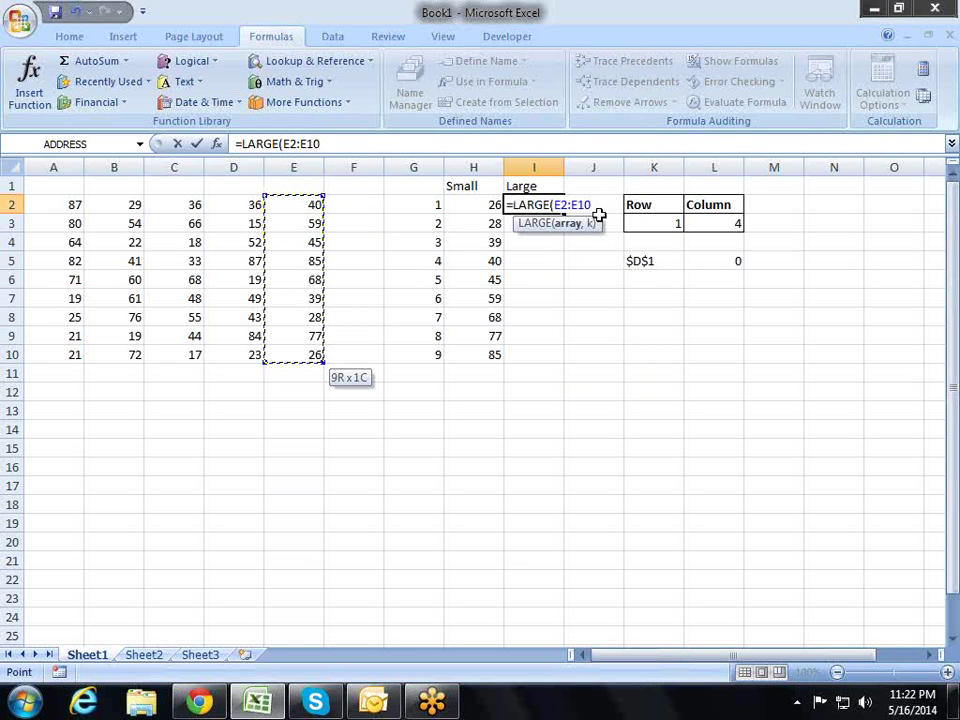
{"action": "left_click_drag", "start_coordinate": [599, 204], "coordinate": [557, 198]}
{"action": "key", "text": "F4"}
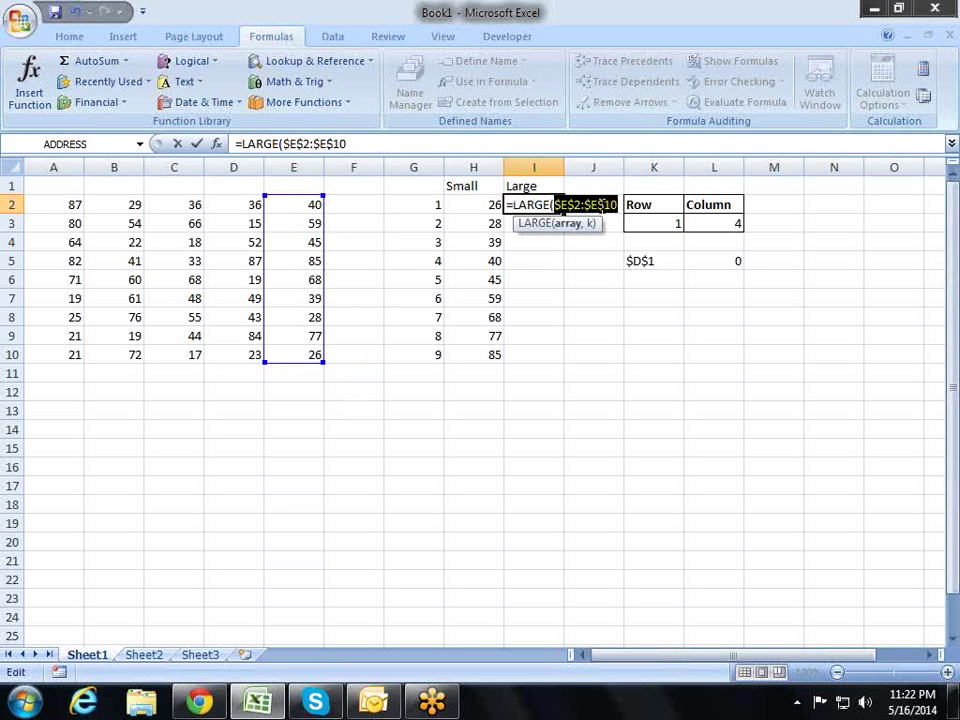
{"action": "key", "text": "Right"}
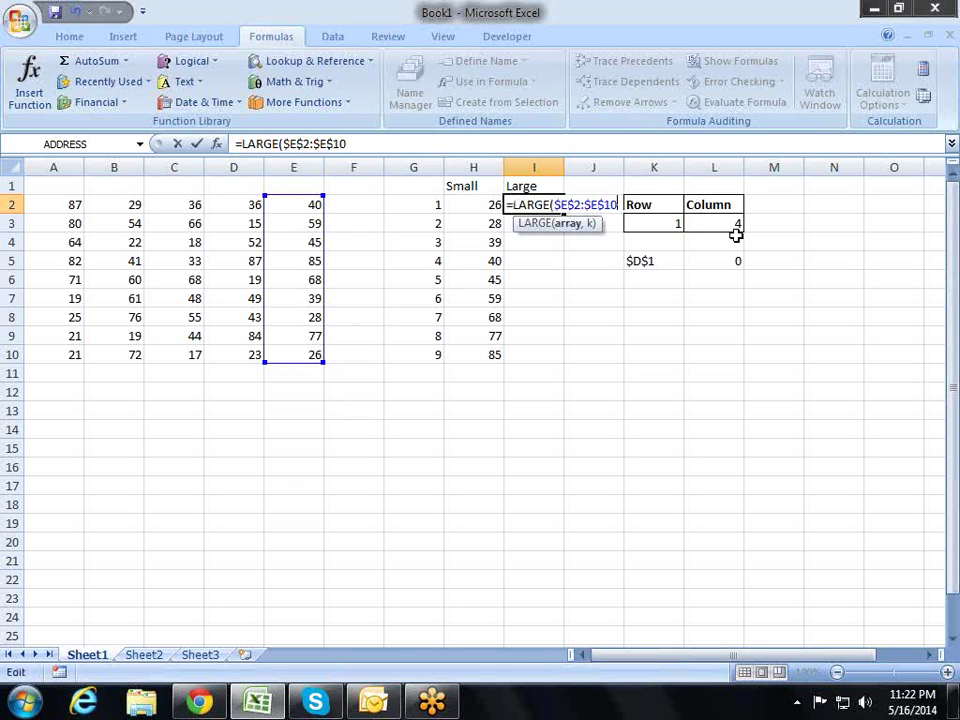
{"action": "type", "text": ","}
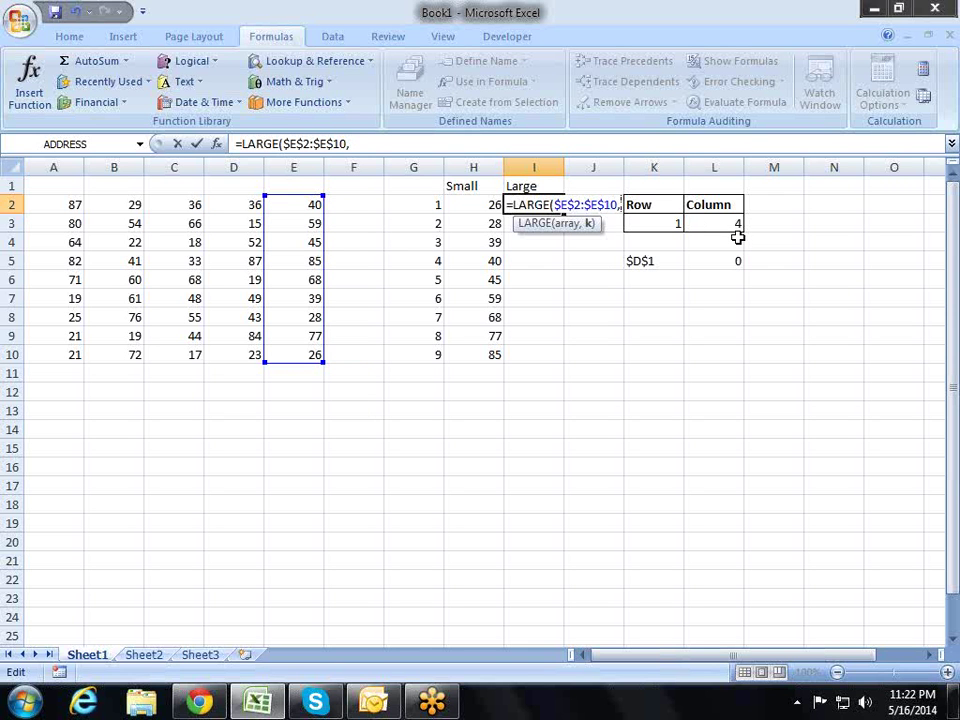
{"action": "left_click", "coordinate": [418, 207]}
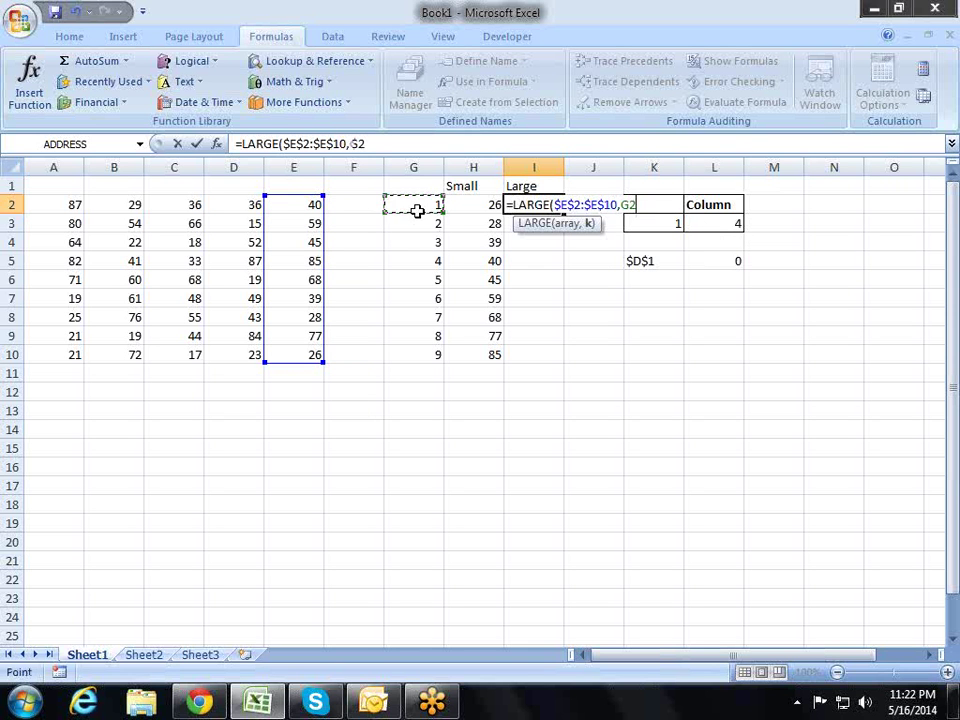
{"action": "type", "text": ")"}
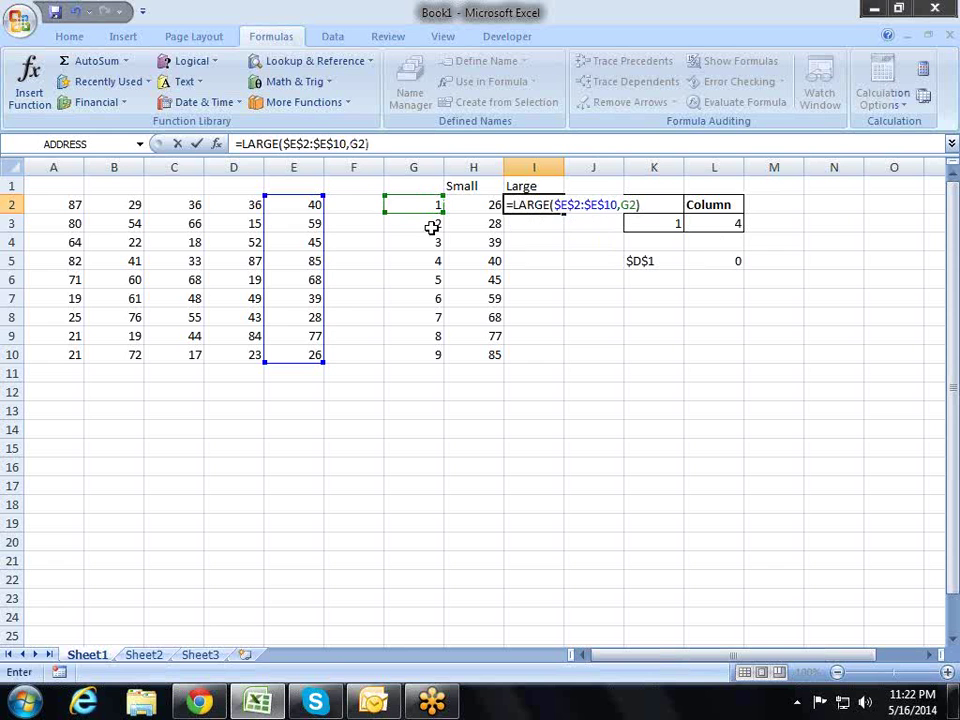
{"action": "key", "text": "Return"}
{"action": "key", "text": "Up"}
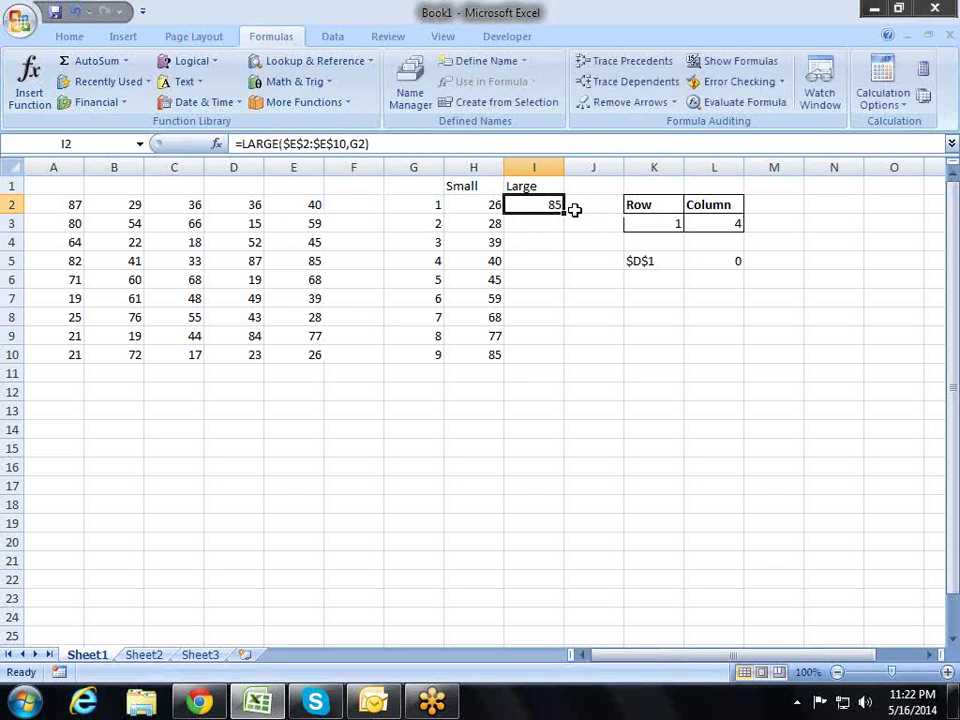
Fill the LARGE formula from I2 down to I10 and check the copied formula in I3.
{"action": "left_click_drag", "start_coordinate": [565, 214], "coordinate": [565, 360]}
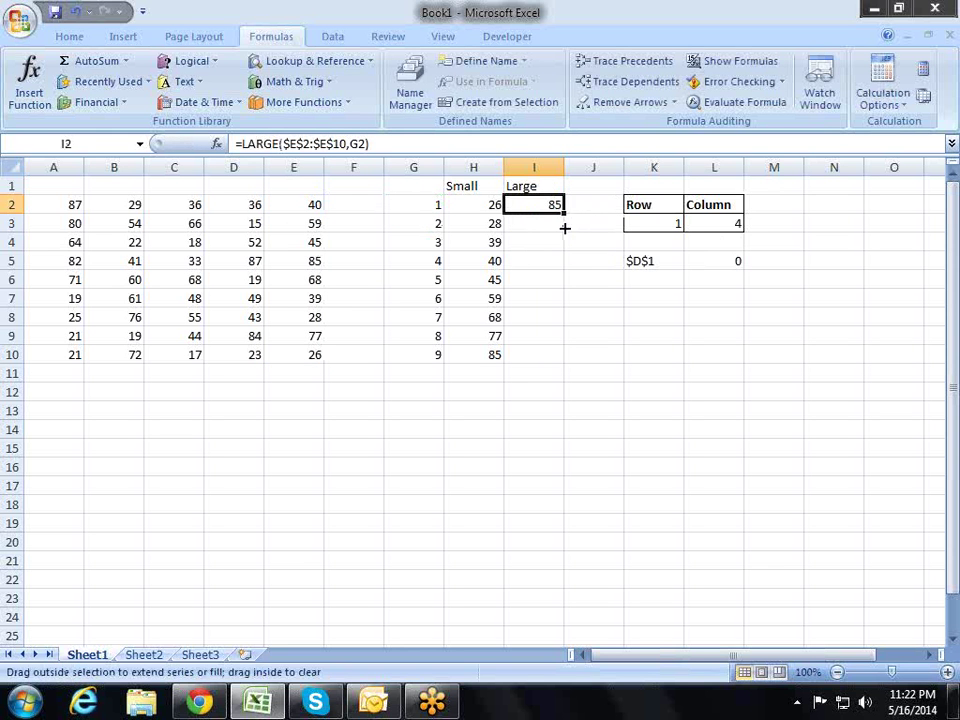
{"action": "left_click", "coordinate": [581, 287]}
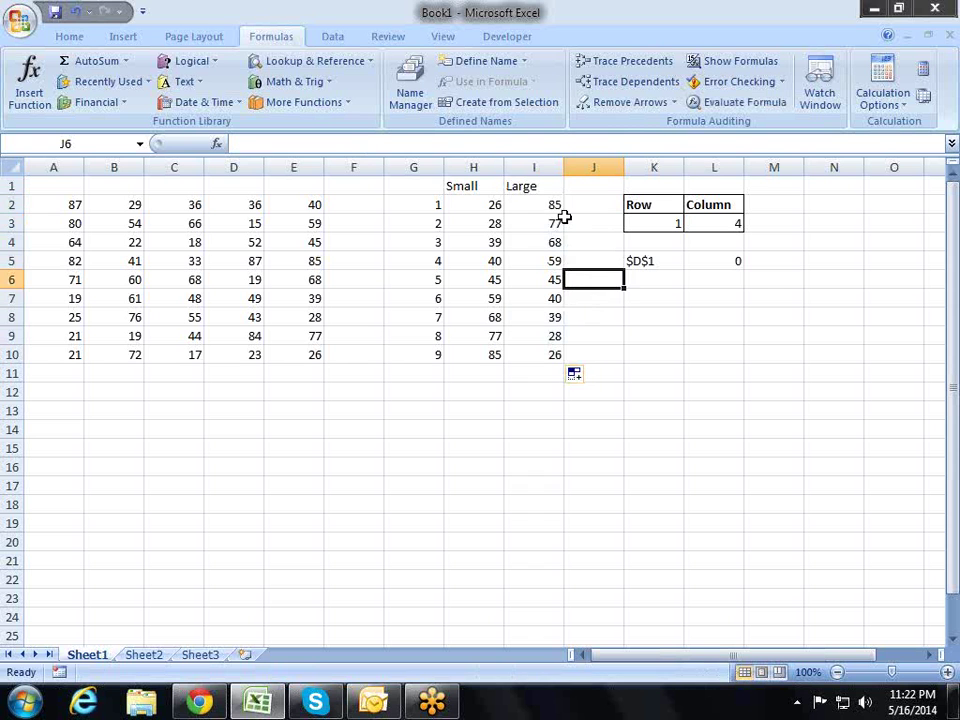
{"action": "left_click", "coordinate": [553, 201]}
{"action": "left_click", "coordinate": [553, 224]}
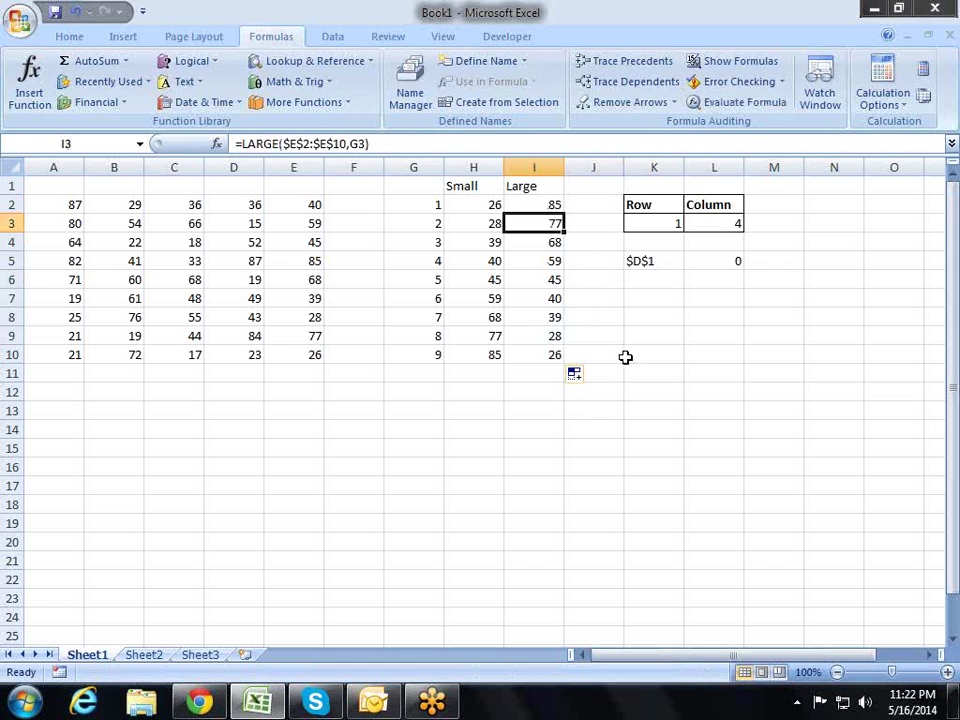
{"action": "key", "text": "Up"}
{"action": "key", "text": "Left"}
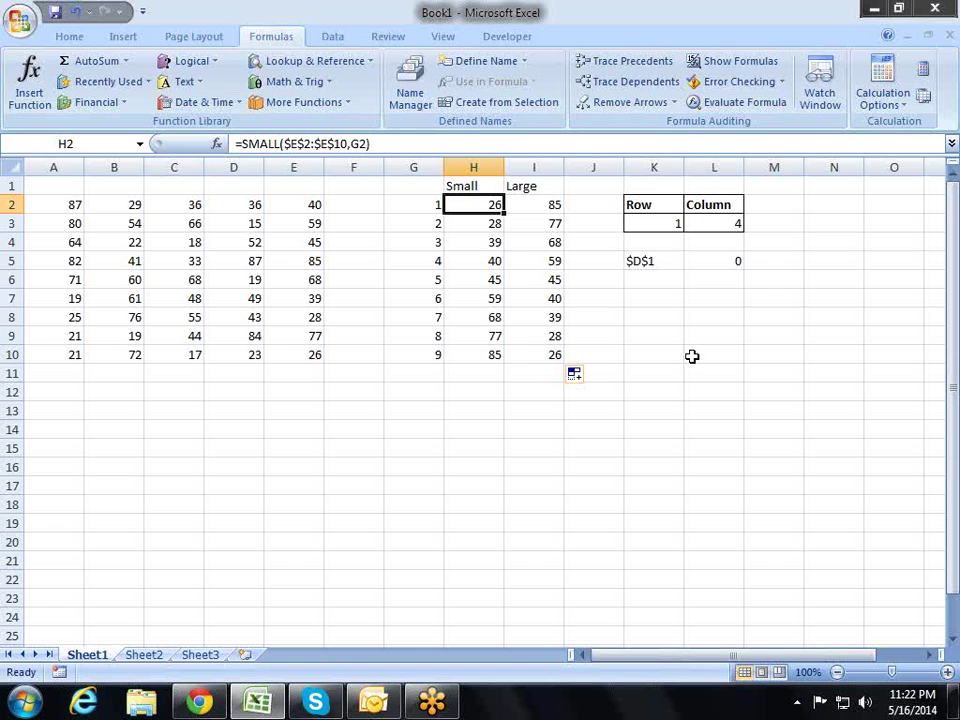
Try rank 4 in G2 and compare the resulting SMALL and LARGE values.
{"action": "key", "text": "Left"}
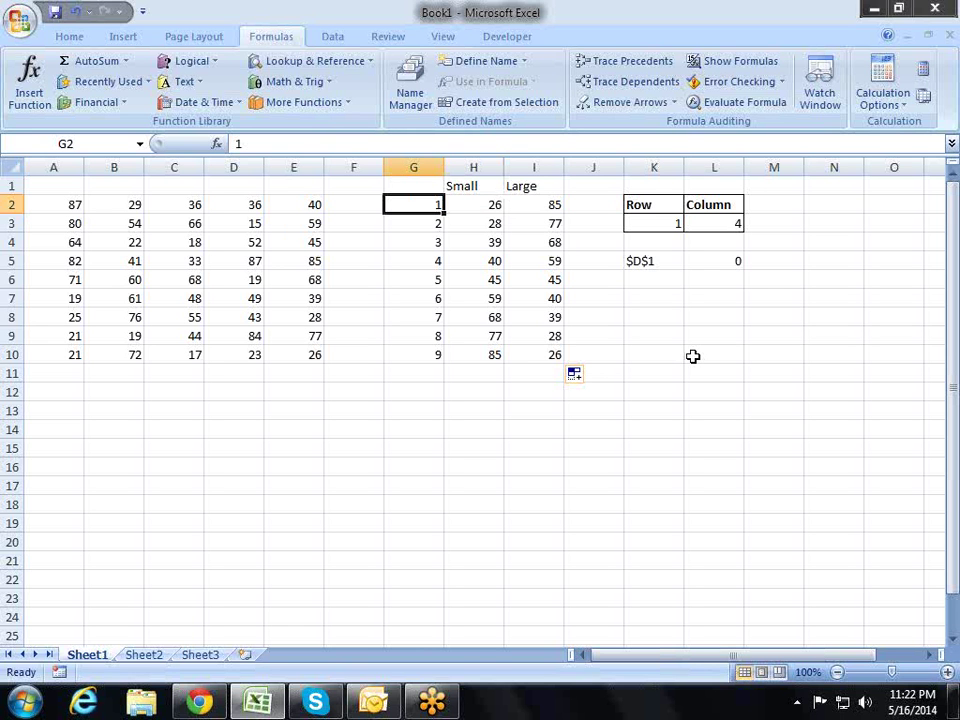
{"action": "key", "text": "Right"}
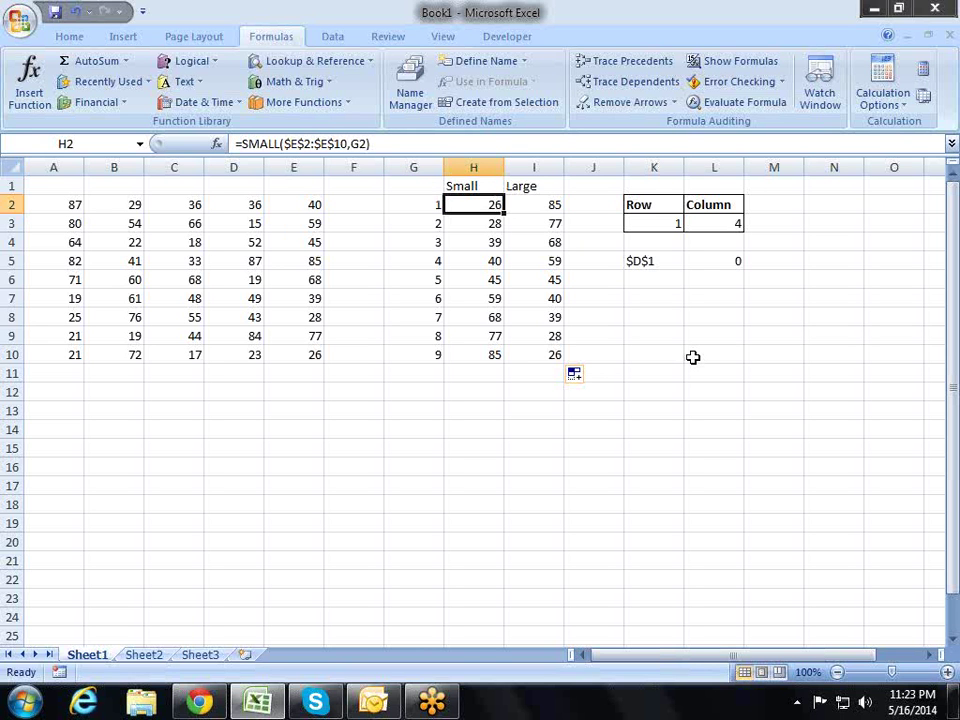
{"action": "key", "text": "Left"}
{"action": "key", "text": "Down"}
{"action": "key", "text": "Down"}
{"action": "key", "text": "Down"}
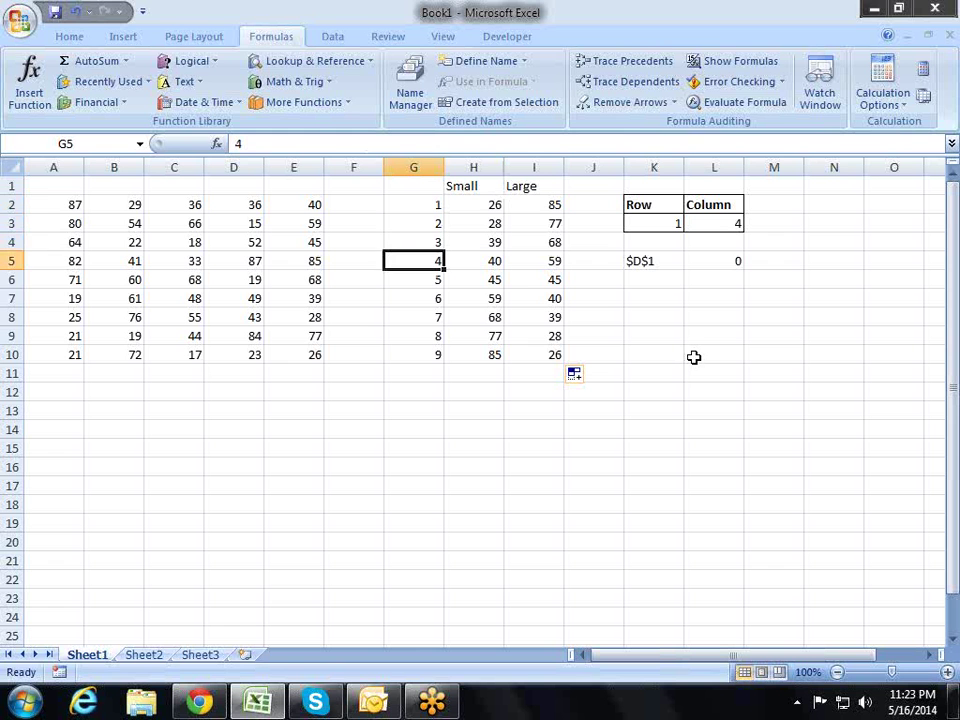
{"action": "key", "text": "Up"}
{"action": "key", "text": "Up"}
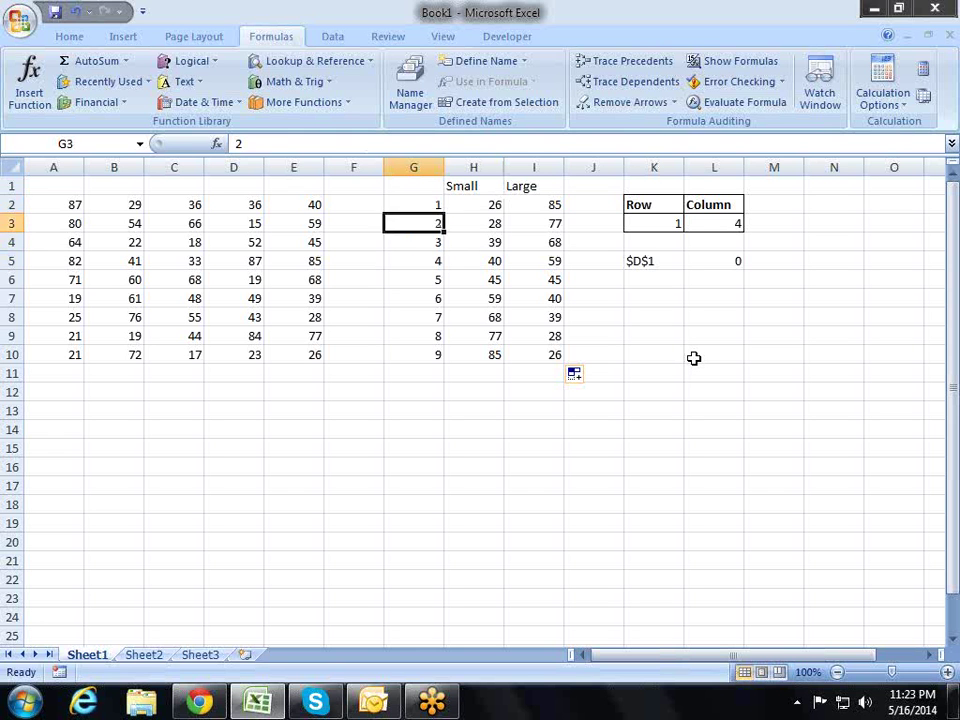
{"action": "key", "text": "Up"}
{"action": "type", "text": "4"}
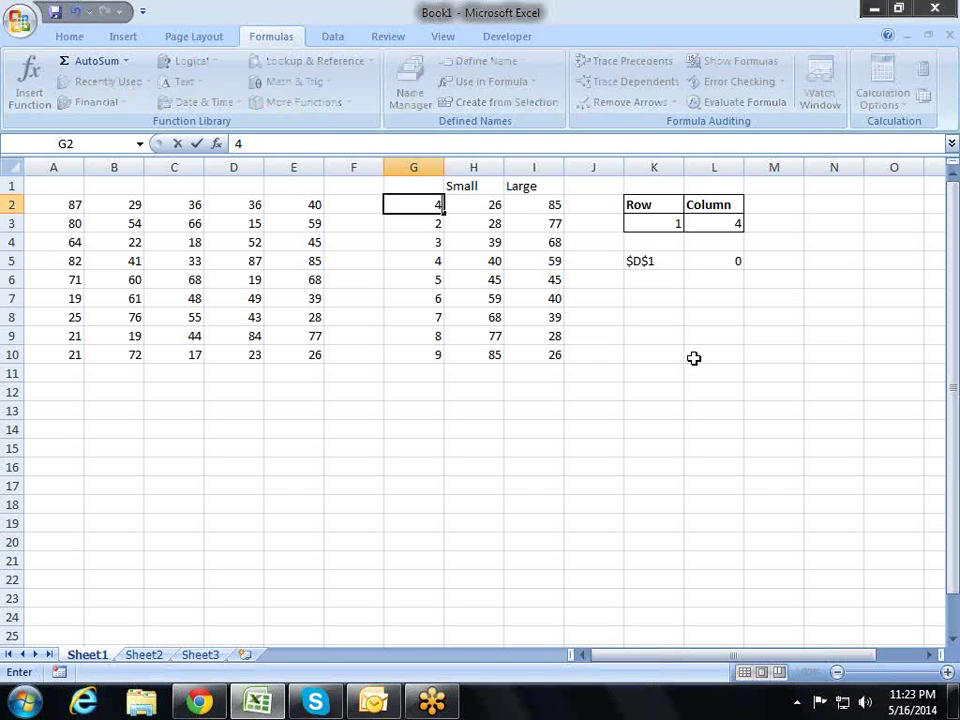
{"action": "key", "text": "Return"}
{"action": "key", "text": "Up"}
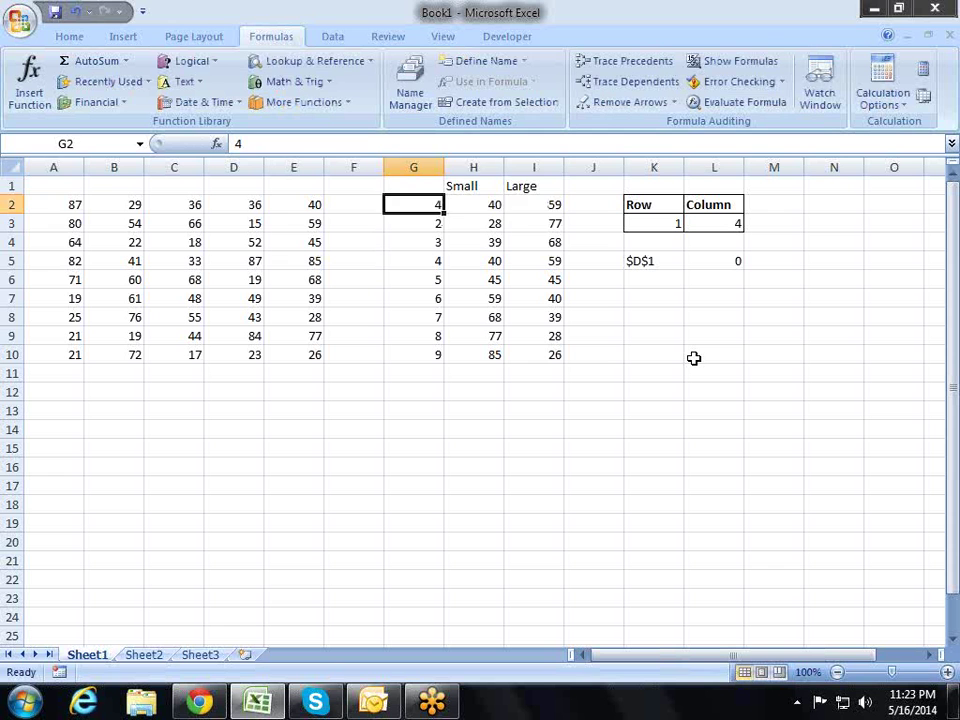
{"action": "key", "text": "Right"}
{"action": "key", "text": "Right"}
{"action": "key", "text": "Left"}
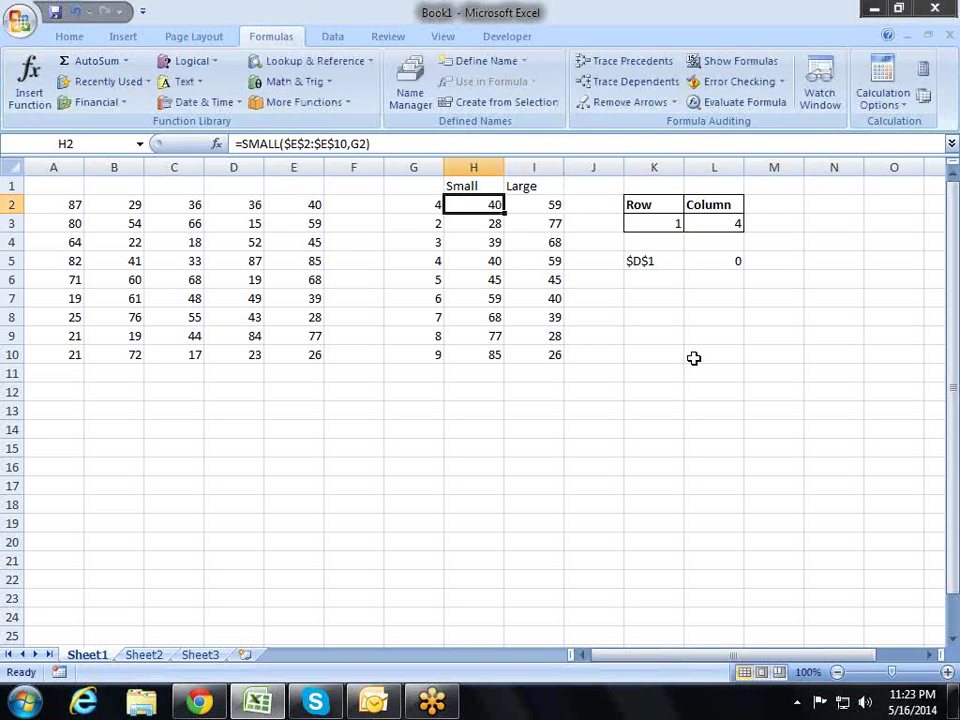
{"action": "key", "text": "Left"}
Set G2 to 1, test it with 9, then restore it to 1.
{"action": "type", "text": "1"}
{"action": "key", "text": "Return"}
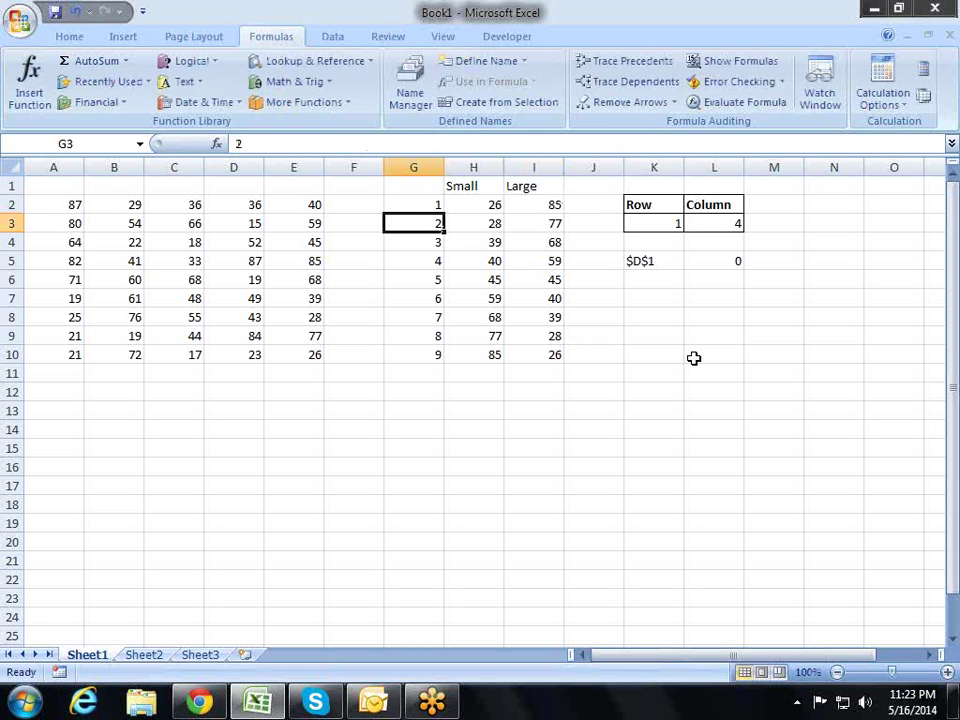
{"action": "key", "text": "Up"}
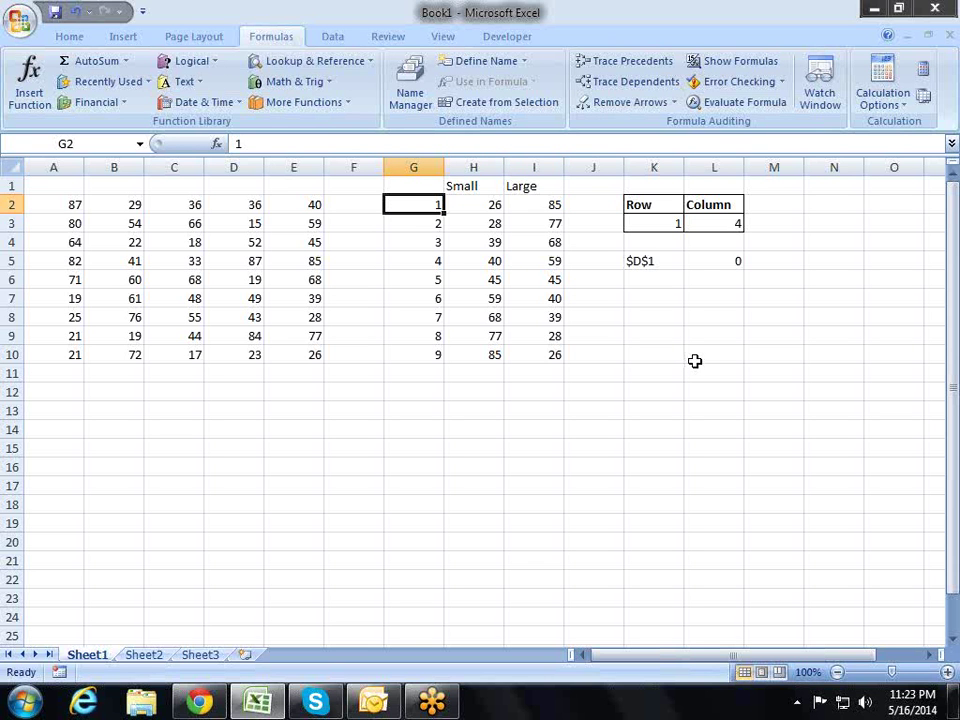
{"action": "type", "text": "9"}
{"action": "key", "text": "Return"}
{"action": "key", "text": "Up"}
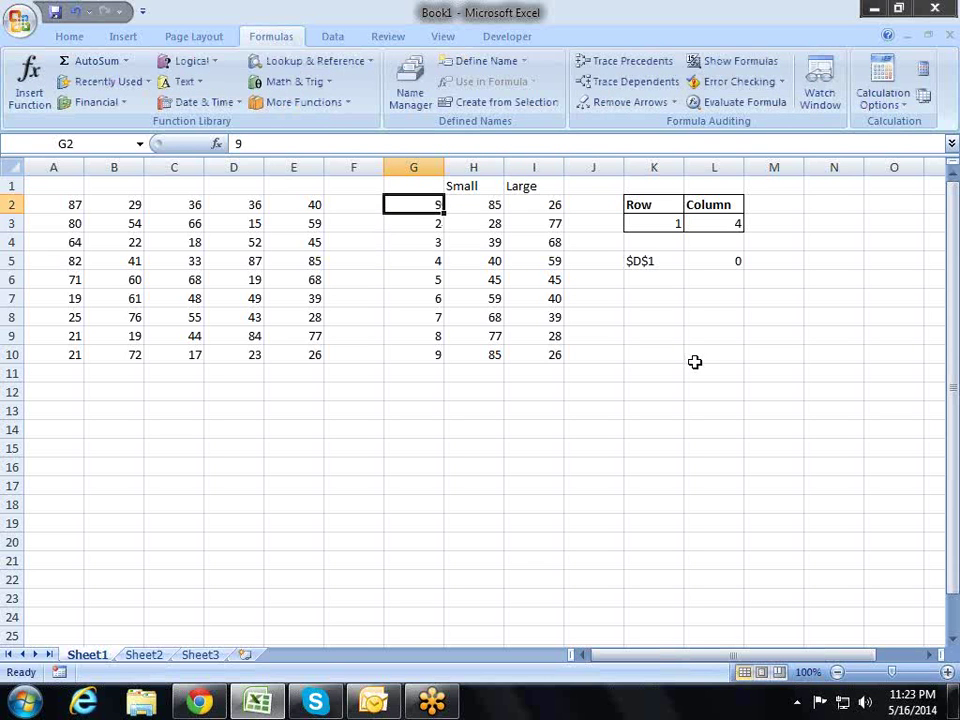
{"action": "type", "text": "1"}
{"action": "key", "text": "Return"}
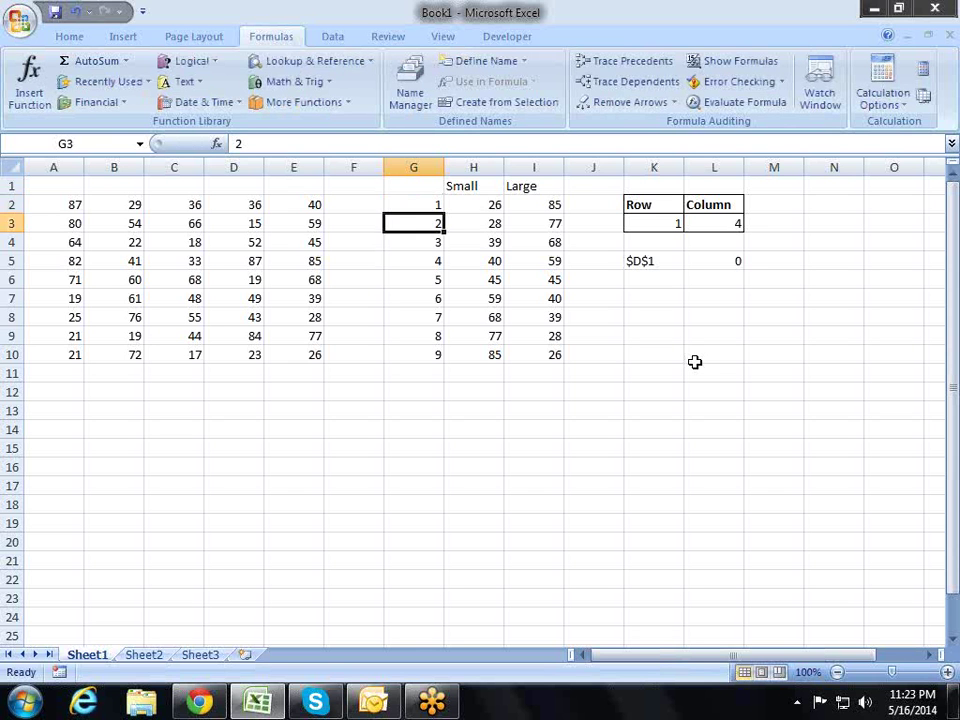
Review the Small and Large headings and step through the formulas in columns H and I.
{"action": "key", "text": "Up"}
{"action": "key", "text": "Right"}
{"action": "key", "text": "Up"}
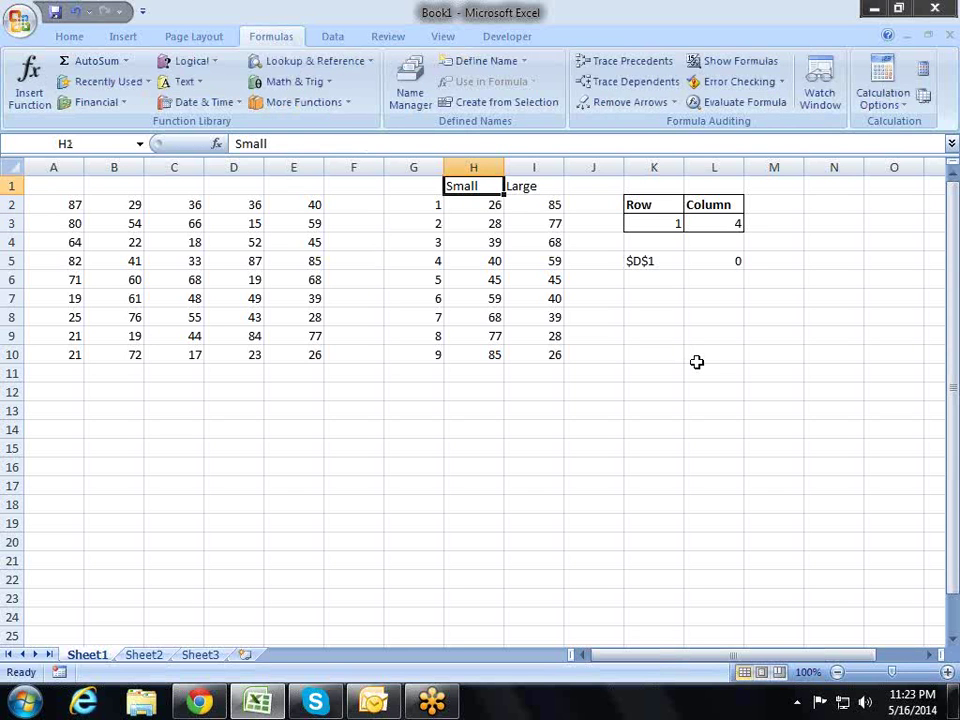
{"action": "key", "text": "Right"}
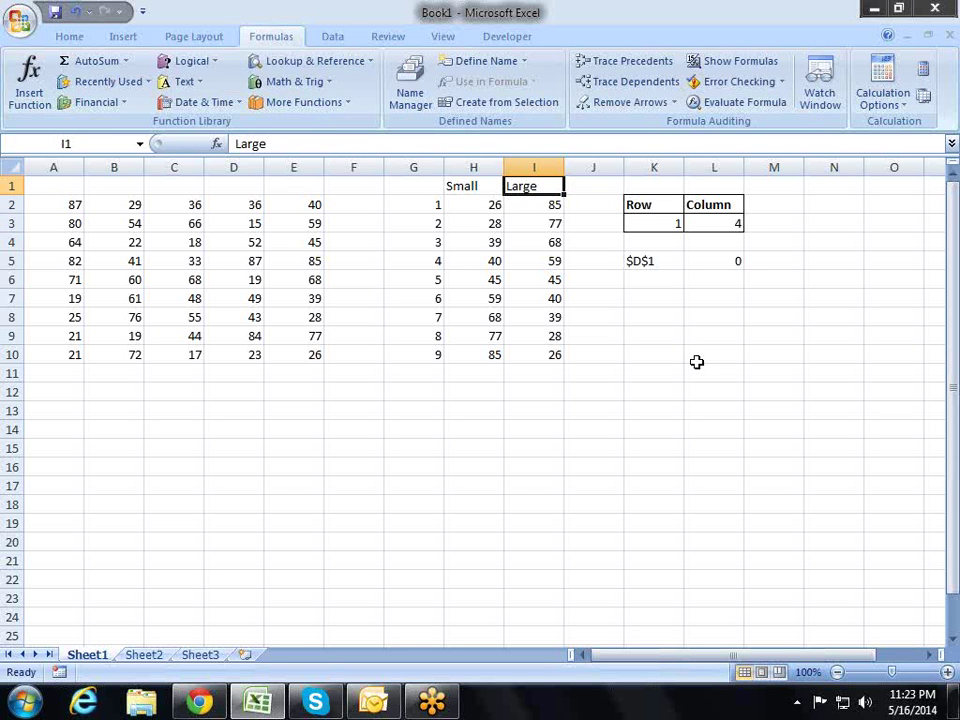
{"action": "key", "text": "Left"}
{"action": "key", "text": "Down"}
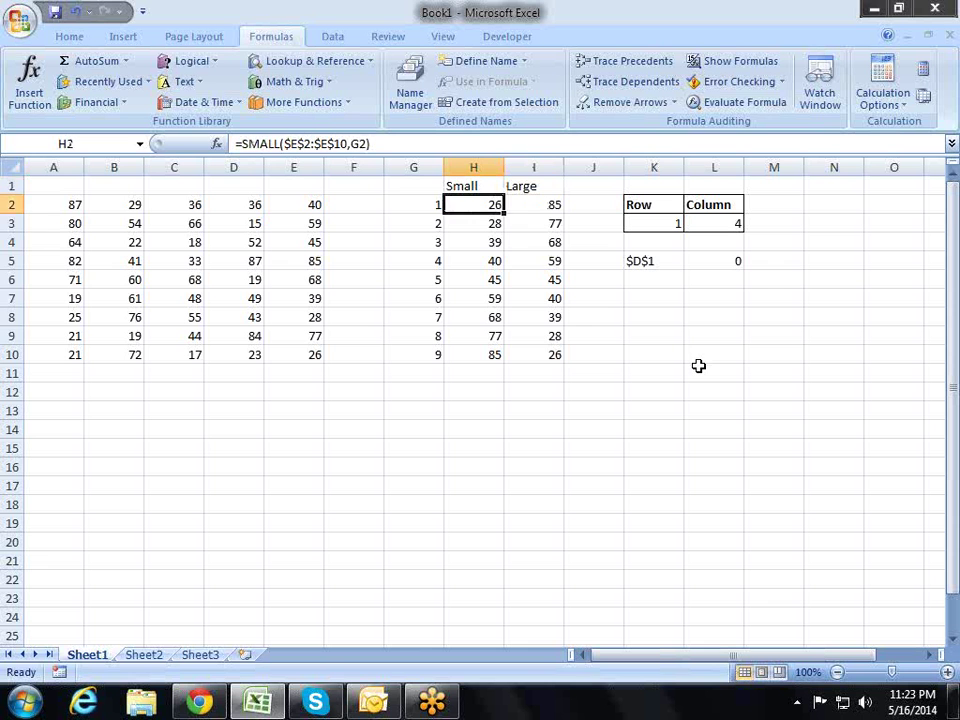
{"action": "key", "text": "Down"}
{"action": "key", "text": "Down"}
{"action": "key", "text": "Down"}
{"action": "key", "text": "Up"}
{"action": "key", "text": "Up"}
{"action": "key", "text": "Up"}
{"action": "key", "text": "Right"}
{"action": "key", "text": "Right"}
{"action": "key", "text": "Left"}
{"action": "key", "text": "Down"}
{"action": "key", "text": "Down"}
{"action": "key", "text": "Down"}
{"action": "key", "text": "Down"}
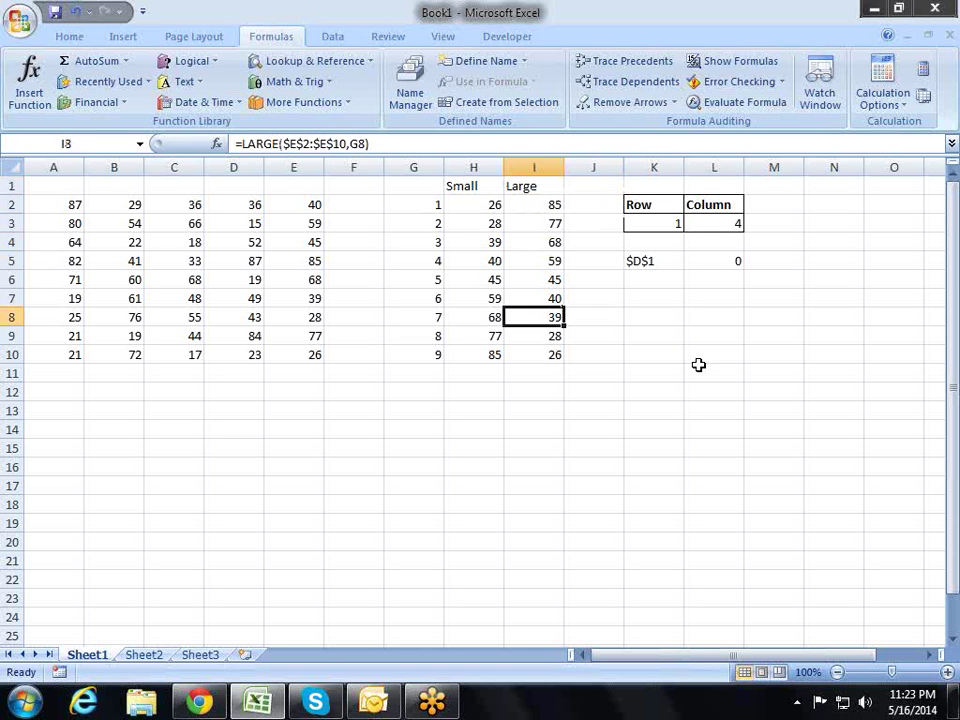
{"action": "key", "text": "Down"}
{"action": "key", "text": "Down"}
{"action": "key", "text": "Down"}
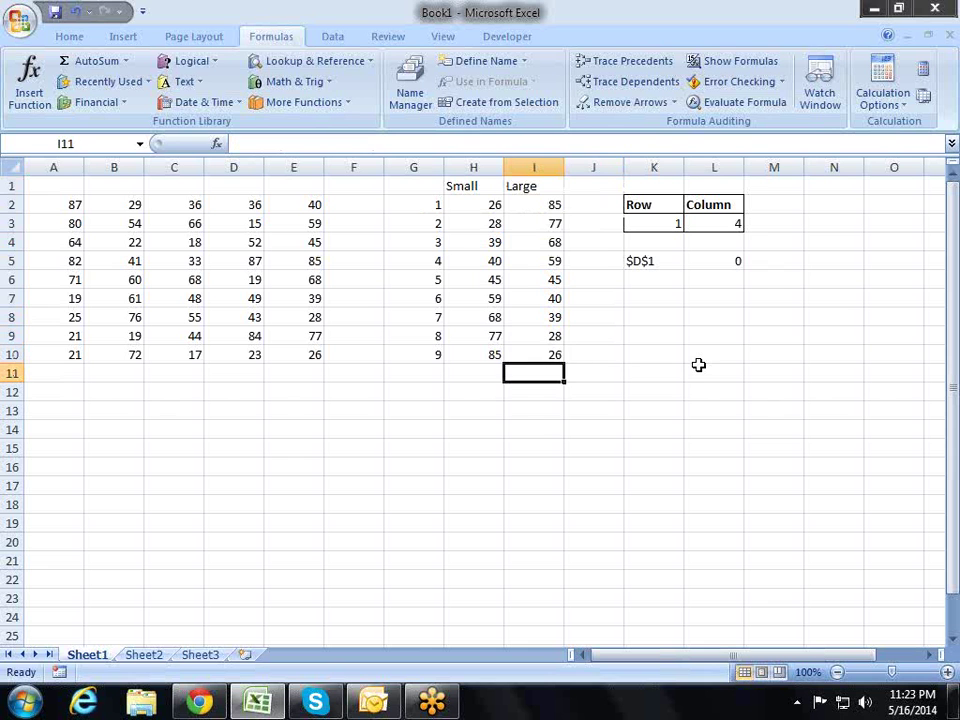
{"action": "key", "text": "Left"}
{"action": "key", "text": "Left"}
{"action": "key", "text": "Down"}
{"action": "key", "text": "Down"}
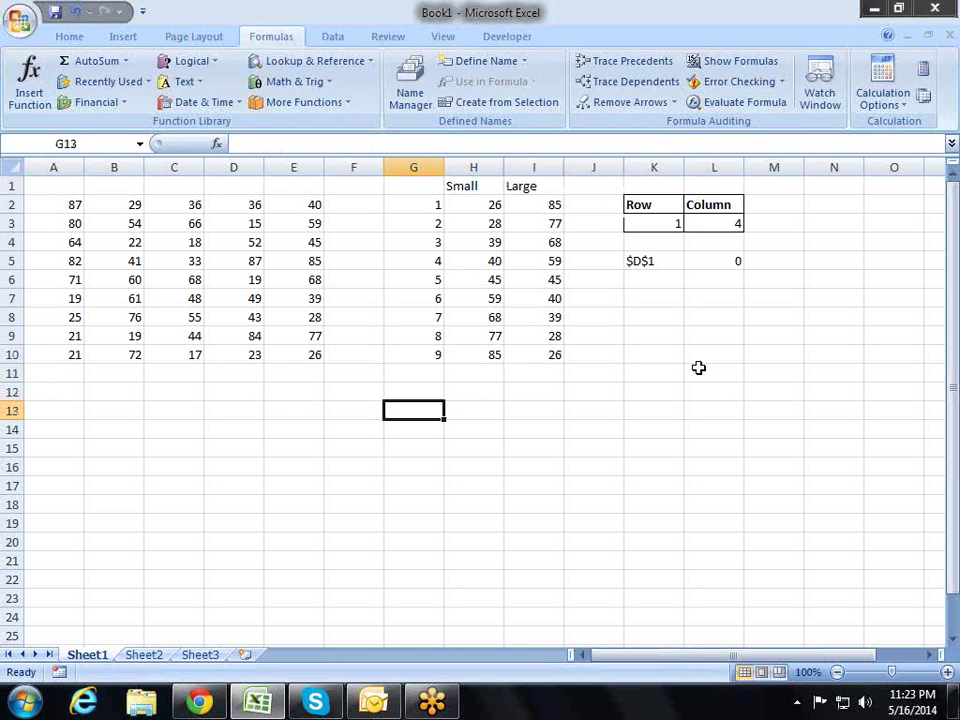
{"action": "key", "text": "Left"}
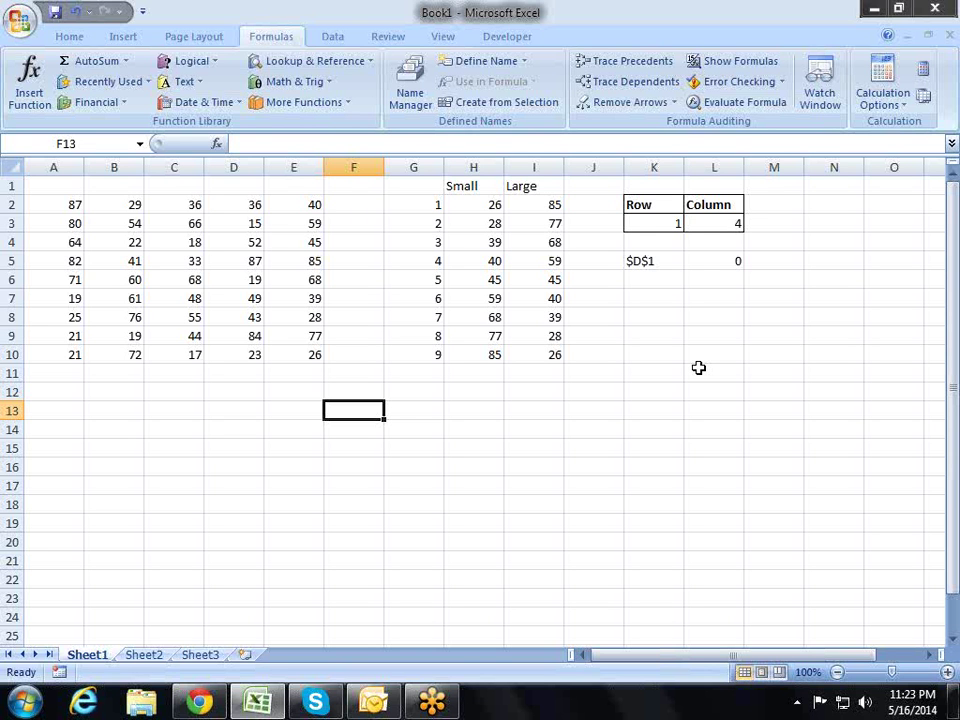
Copy the 1–9 index values from G2:G10 and paste them into E14:E22.
{"action": "key", "text": "Up"}
{"action": "key", "text": "Up"}
{"action": "key", "text": "Up"}
{"action": "key", "text": "Up"}
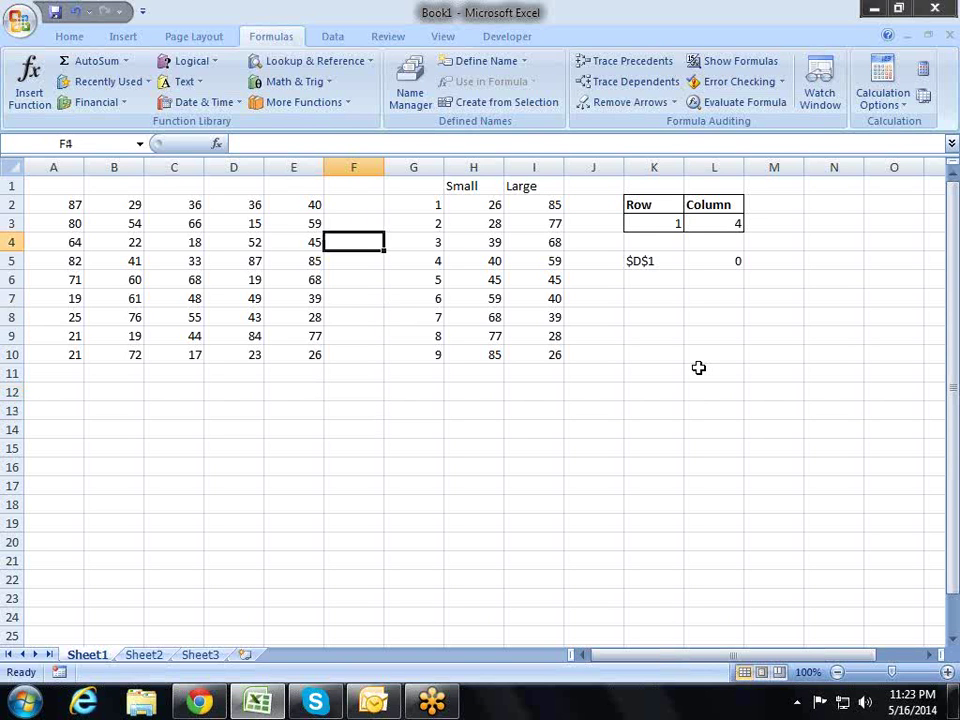
{"action": "key", "text": "Up"}
{"action": "key", "text": "Up"}
{"action": "key", "text": "Right"}
{"action": "key", "text": "ctrl+shift+Down"}
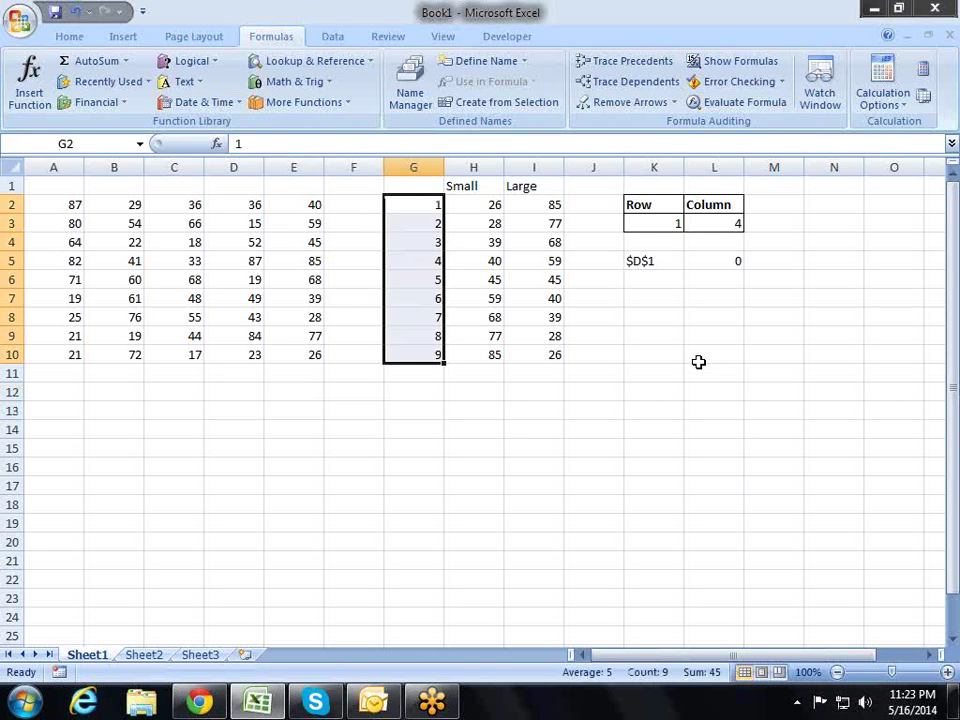
{"action": "key", "text": "ctrl+c"}
{"action": "key", "text": "Left"}
{"action": "key", "text": "Down"}
{"action": "key", "text": "Down"}
{"action": "key", "text": "Down"}
{"action": "key", "text": "Down"}
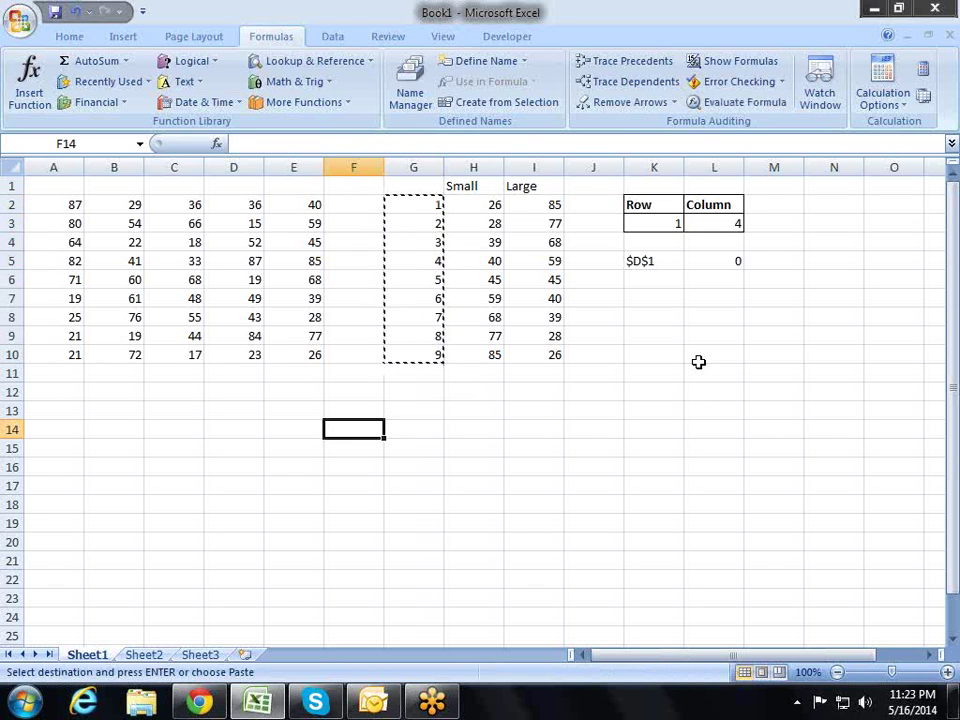
{"action": "key", "text": "Left"}
{"action": "key", "text": "Return"}
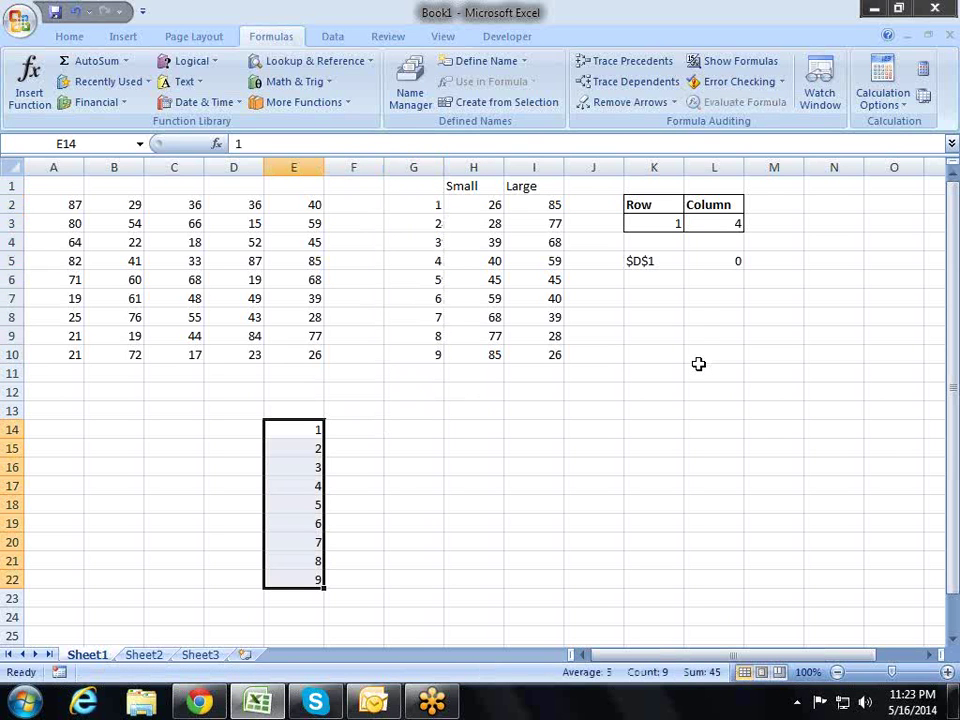
Extend the series down to E25 so it runs 1–12, deleting the extra 13.
{"action": "left_click", "coordinate": [322, 591]}
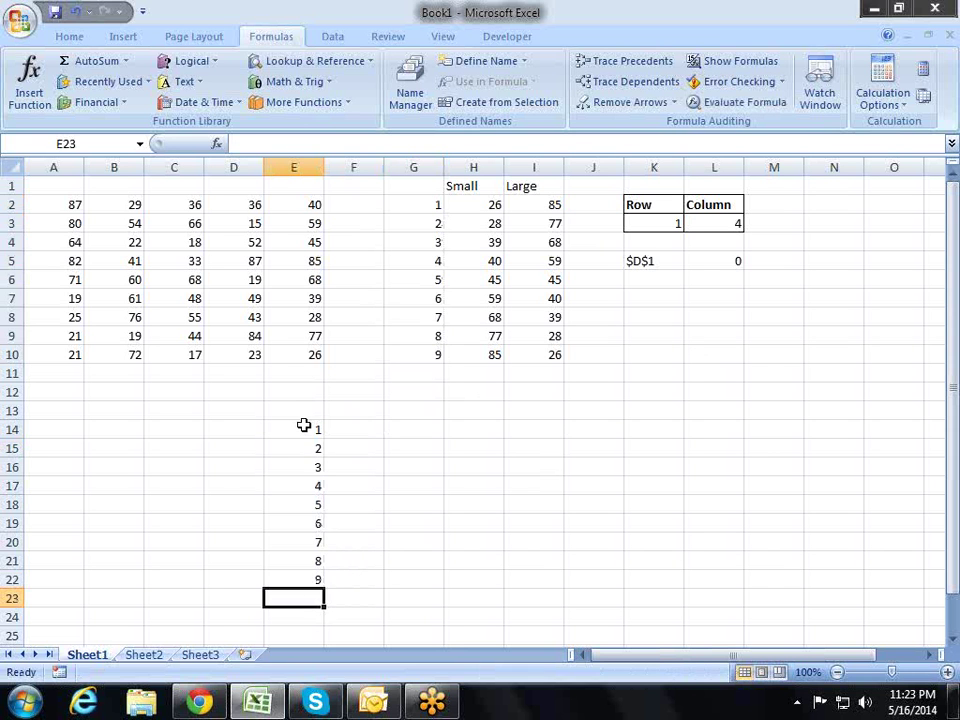
{"action": "left_click_drag", "start_coordinate": [302, 428], "coordinate": [328, 651]}
{"action": "left_click", "coordinate": [310, 615]}
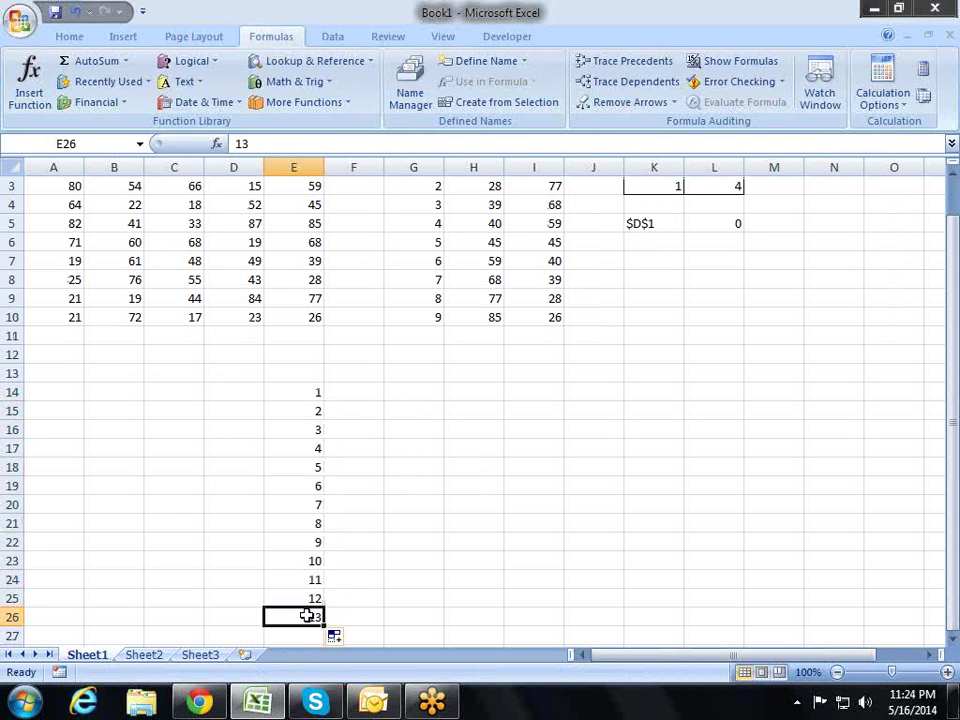
{"action": "key", "text": "Delete"}
{"action": "key", "text": "Up"}
{"action": "key", "text": "Up"}
{"action": "key", "text": "Up"}
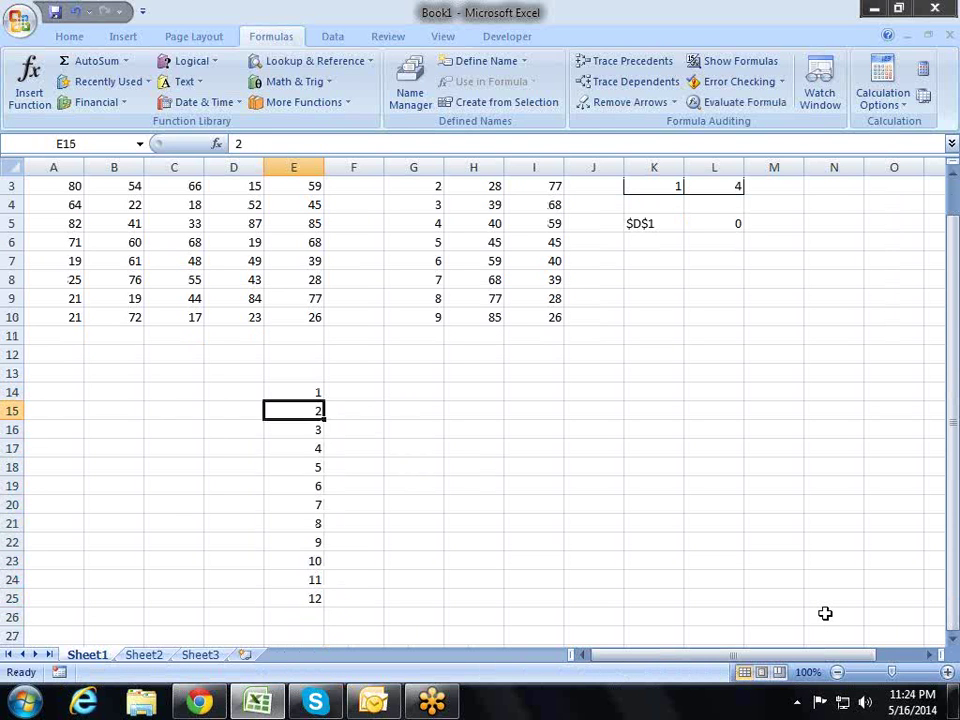
{"action": "key", "text": "Up"}
Begin typing =CHOOSE(E14, in F14, with E14 as the index number.
{"action": "key", "text": "Right"}
{"action": "type", "text": "="}
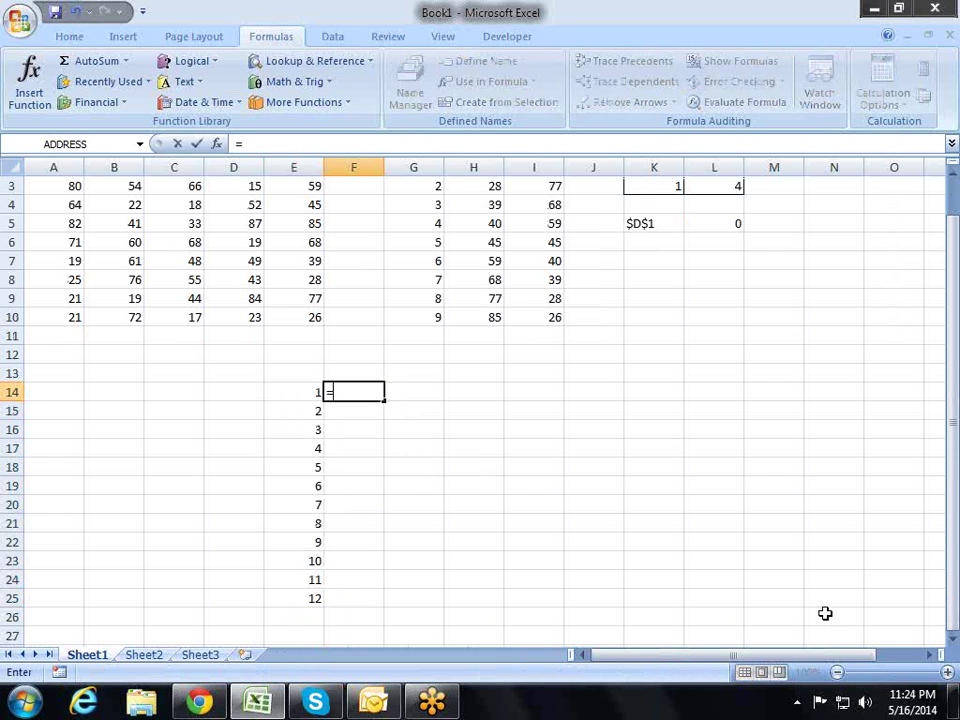
{"action": "type", "text": "ch"}
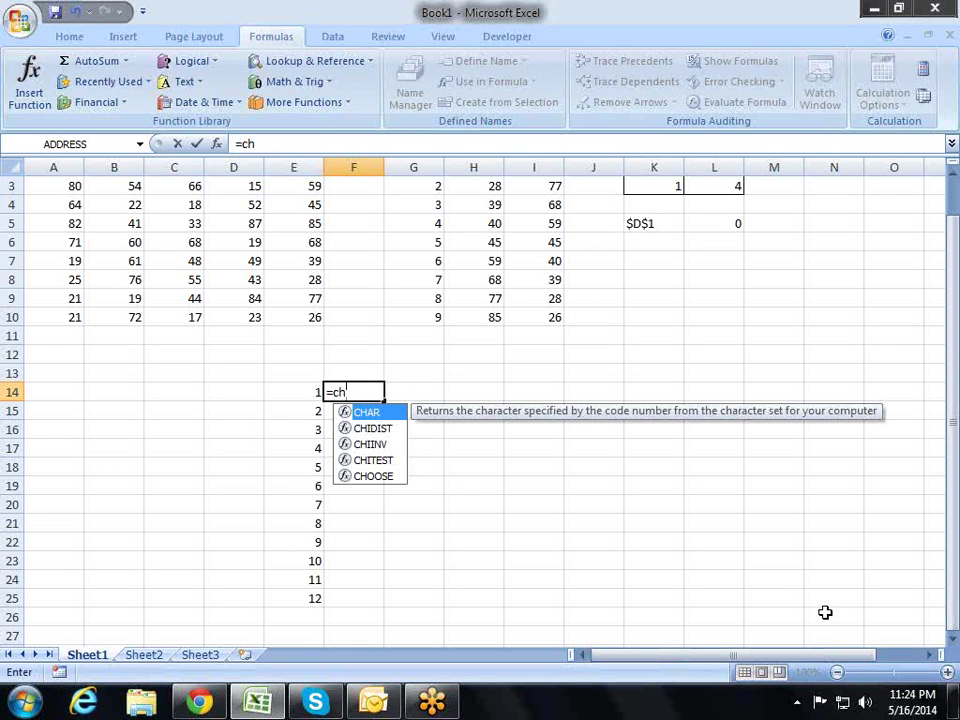
{"action": "key", "text": "Down"}
{"action": "key", "text": "Down"}
{"action": "key", "text": "Down"}
{"action": "key", "text": "Down"}
{"action": "key", "text": "Tab"}
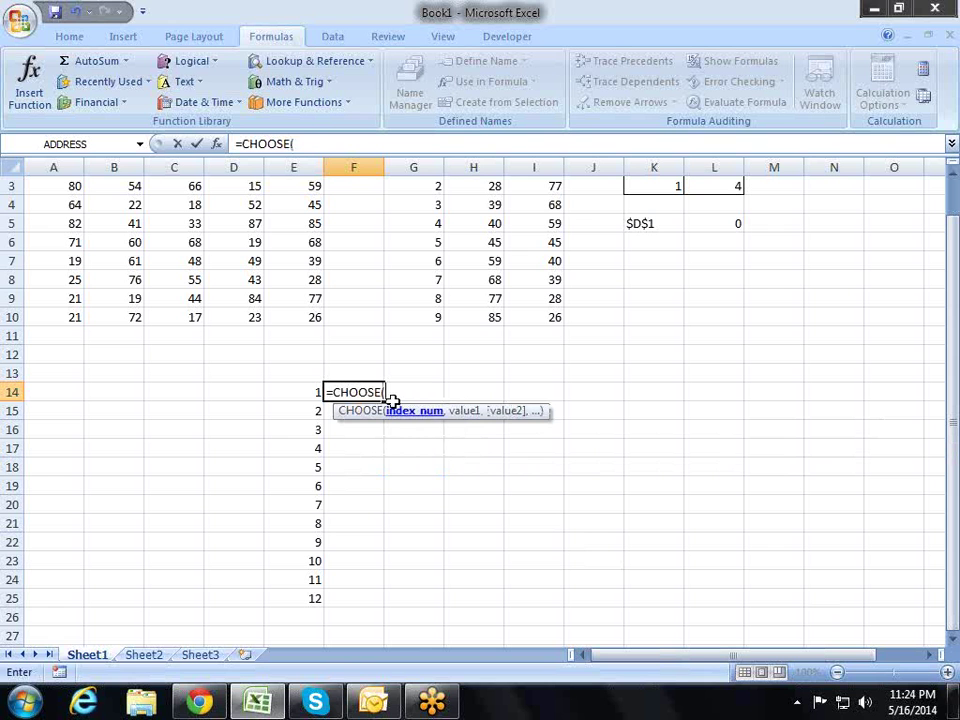
{"action": "left_click", "coordinate": [312, 392]}
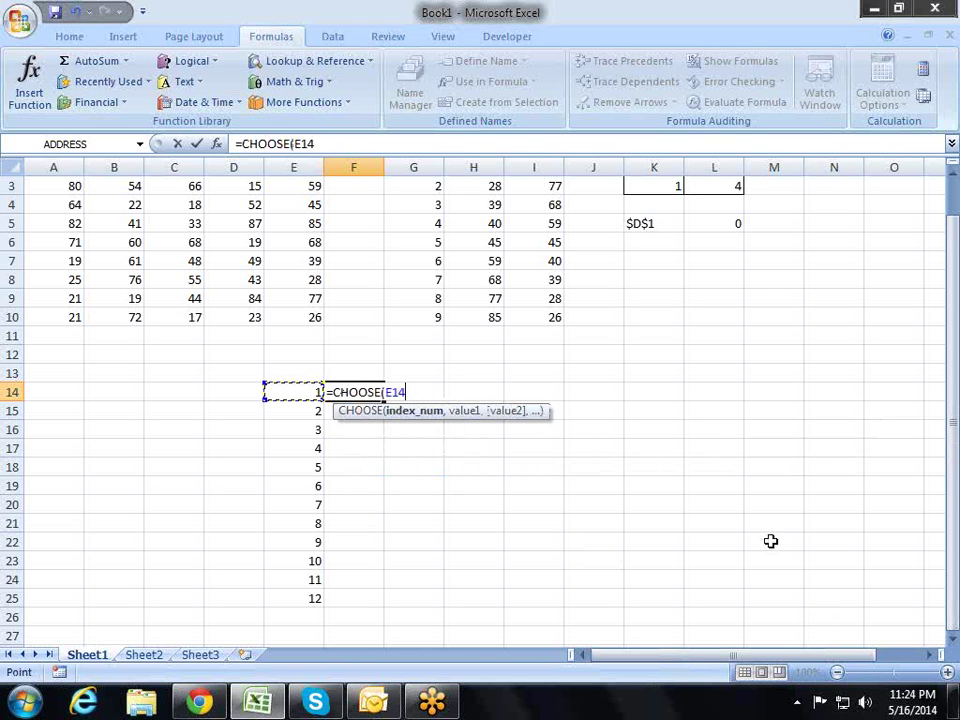
{"action": "type", "text": ","}
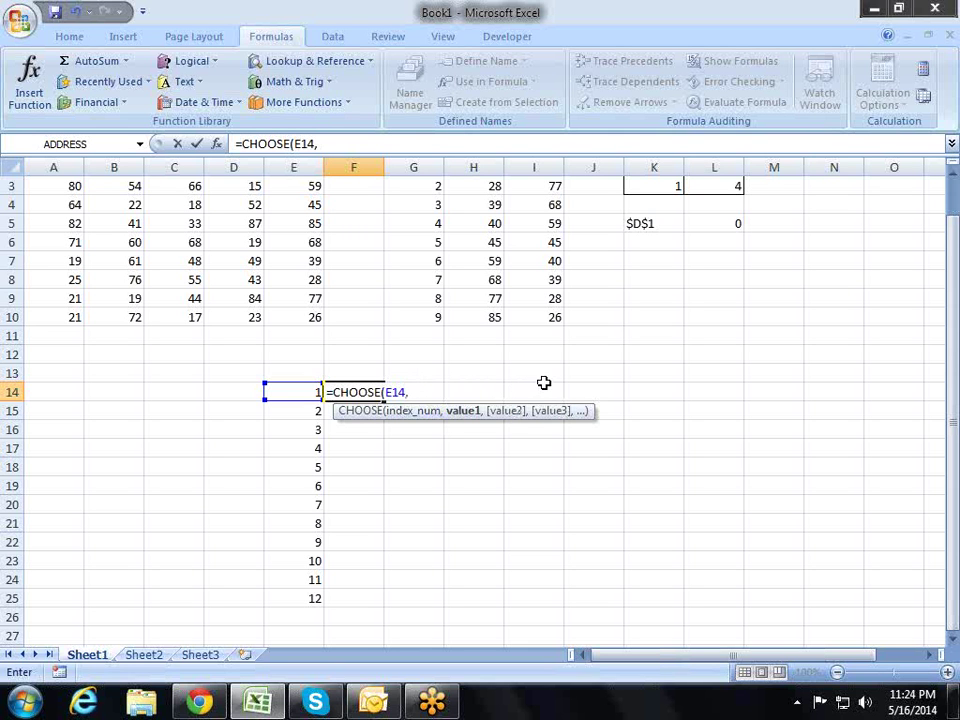
Fill F14:F25 with the month names Jan through Dec and widen column F to 64.29.
{"action": "key", "text": "Escape"}
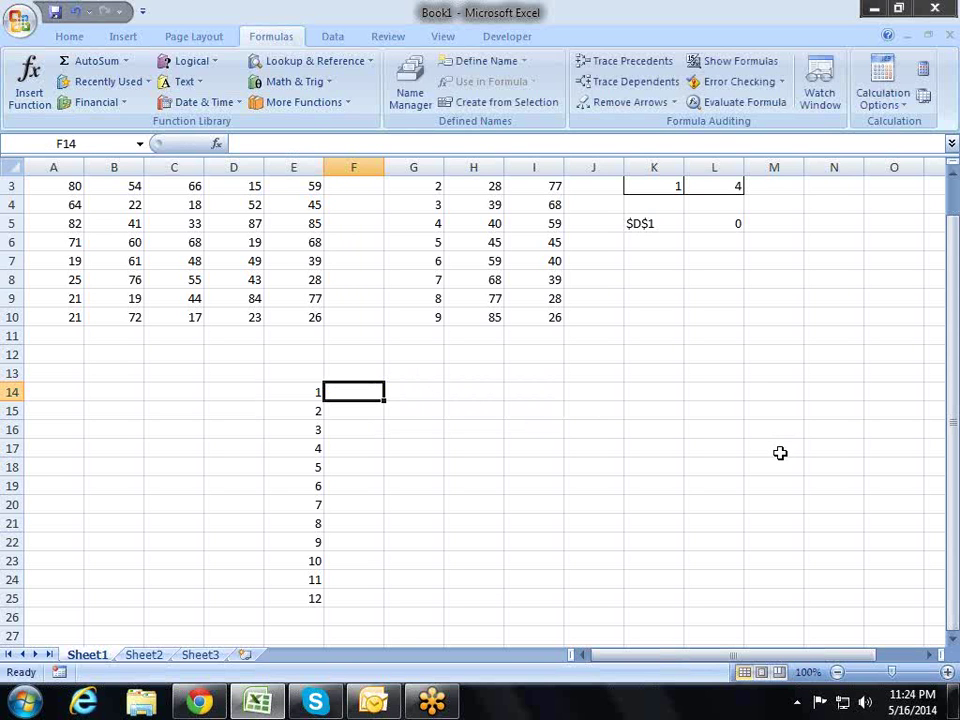
{"action": "type", "text": "Jan"}
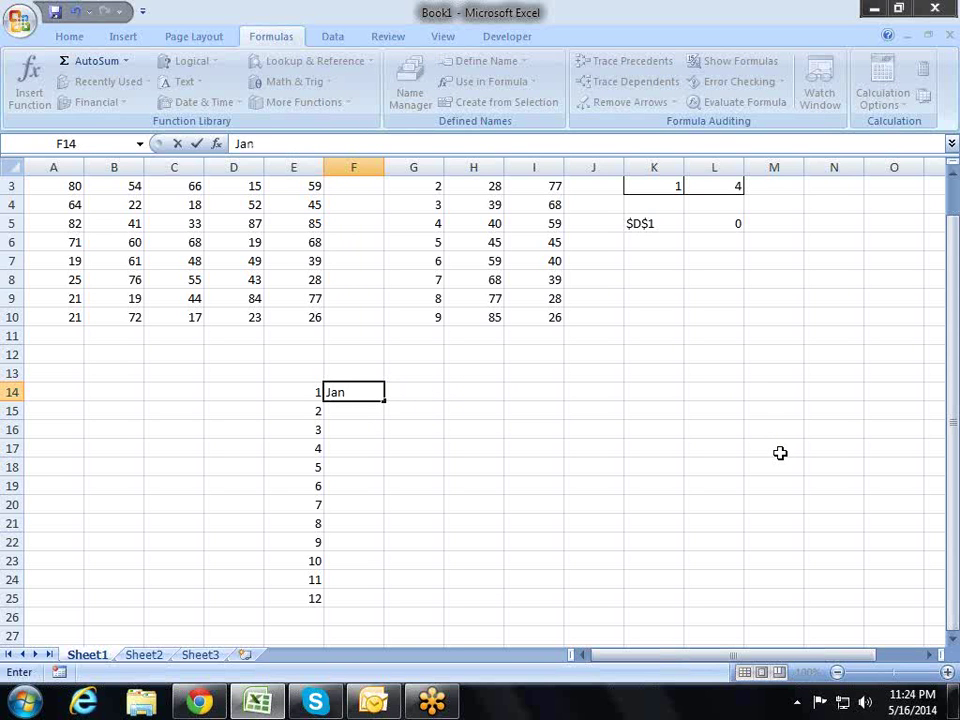
{"action": "key", "text": "Return"}
{"action": "key", "text": "Up"}
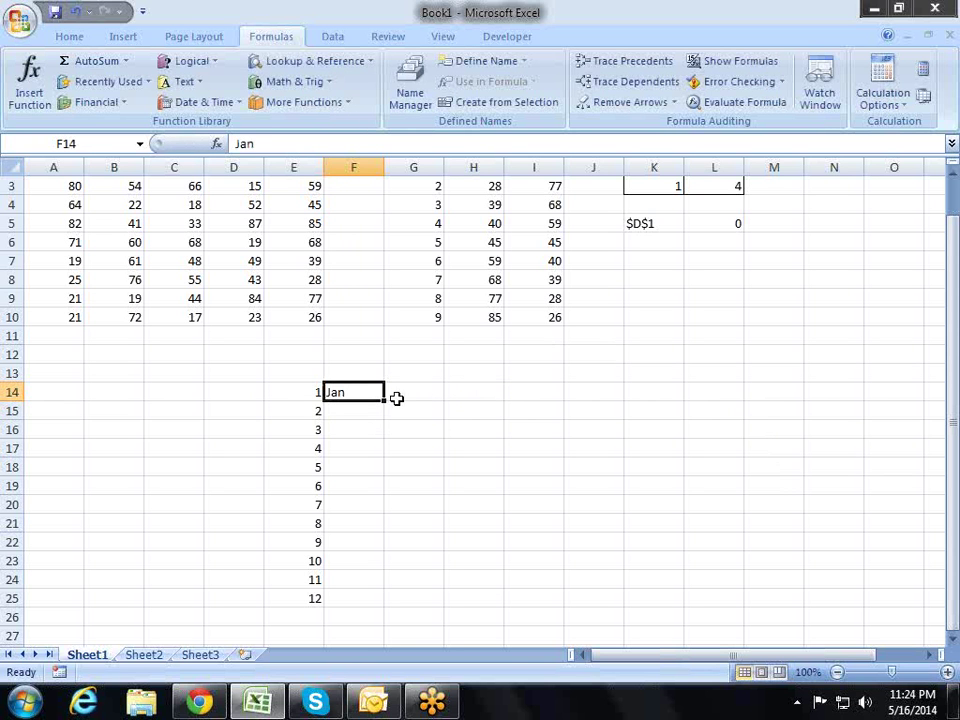
{"action": "left_click_drag", "start_coordinate": [384, 400], "coordinate": [378, 610]}
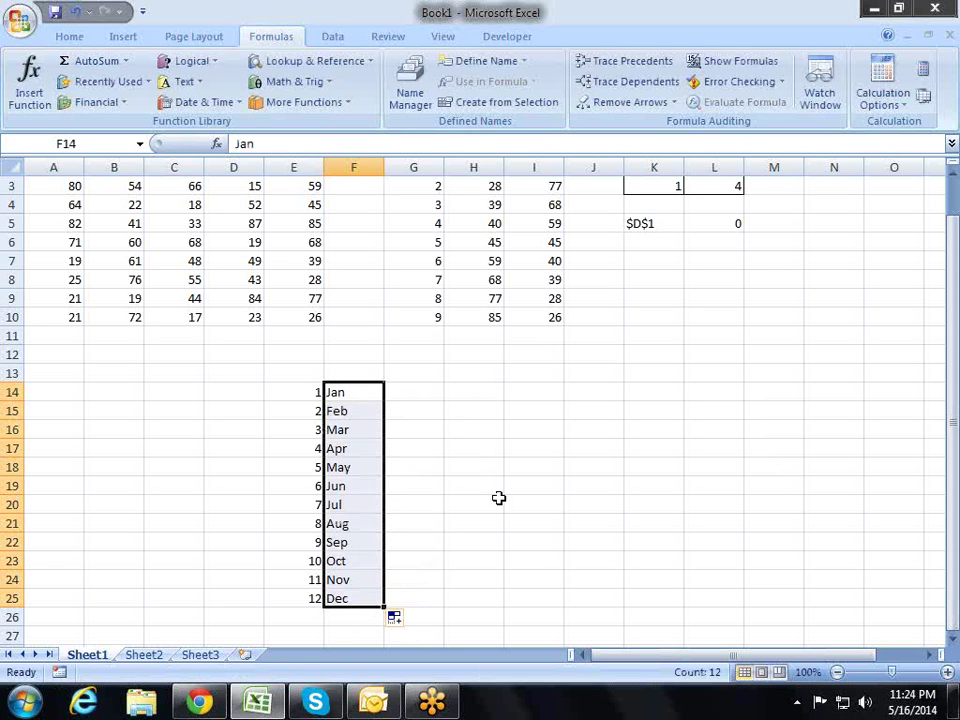
{"action": "left_click_drag", "start_coordinate": [384, 162], "coordinate": [821, 181]}
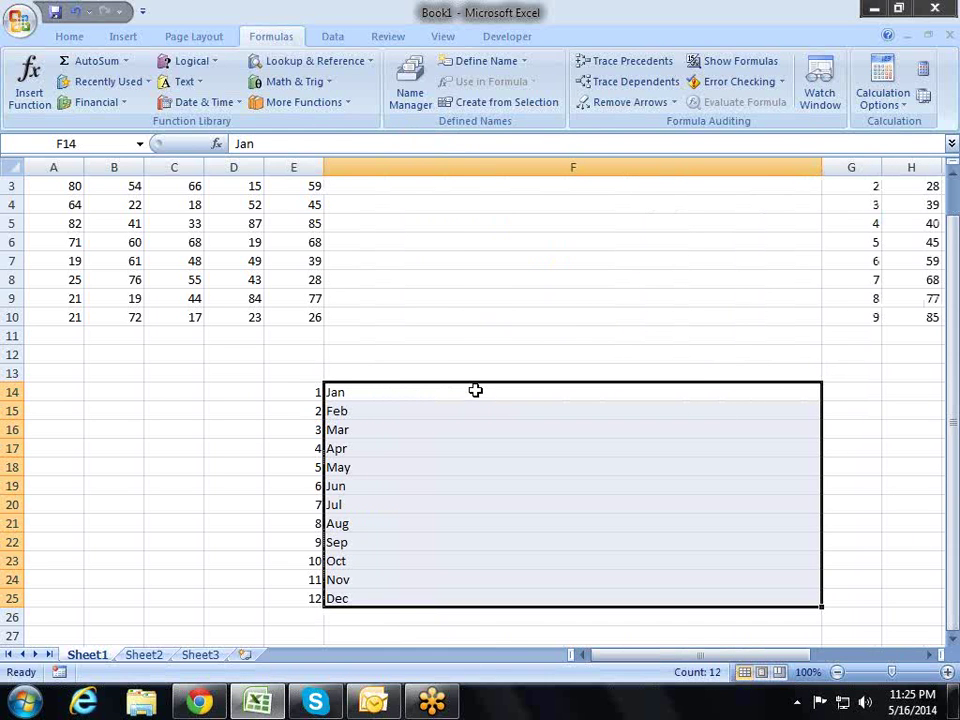
Use Home > Fill > Justify to join the twelve month names into F14.
{"action": "left_click", "coordinate": [70, 37]}
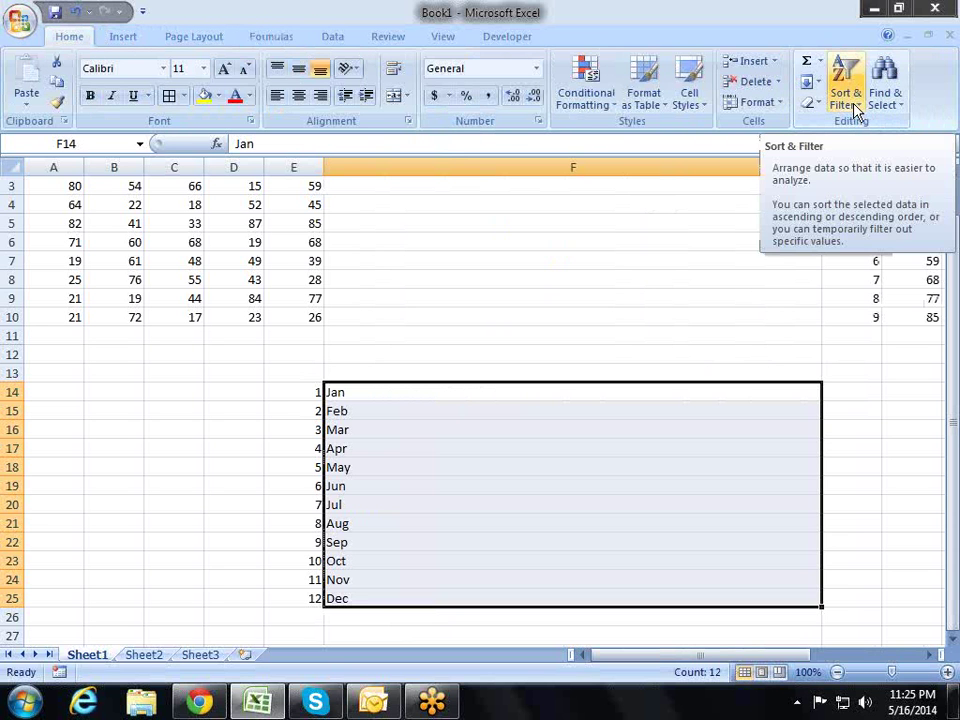
{"action": "left_click", "coordinate": [855, 108]}
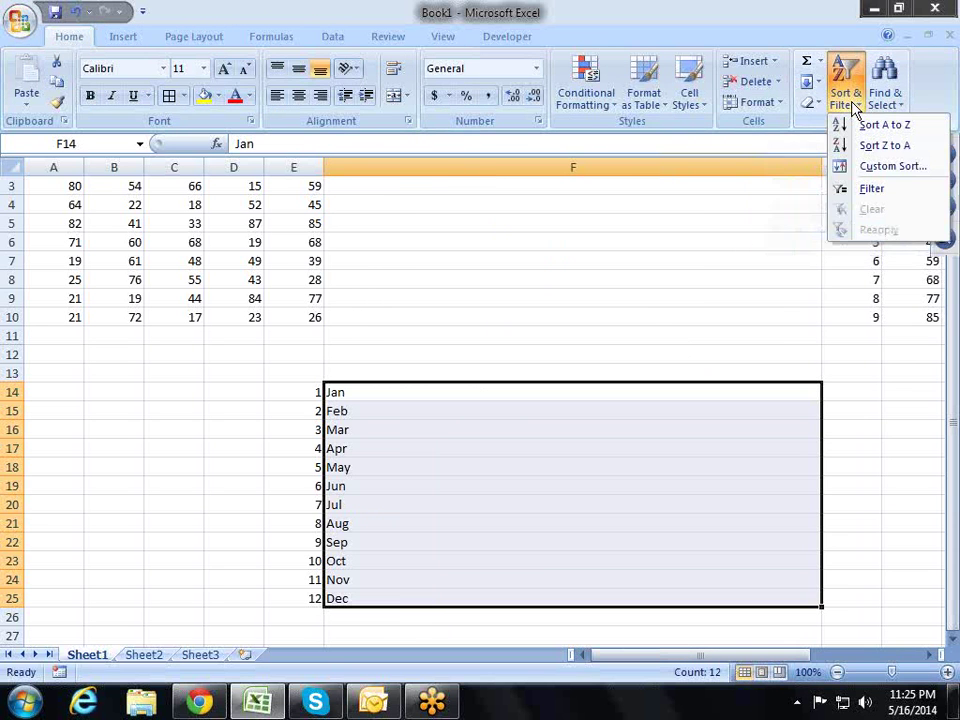
{"action": "left_click", "coordinate": [903, 104]}
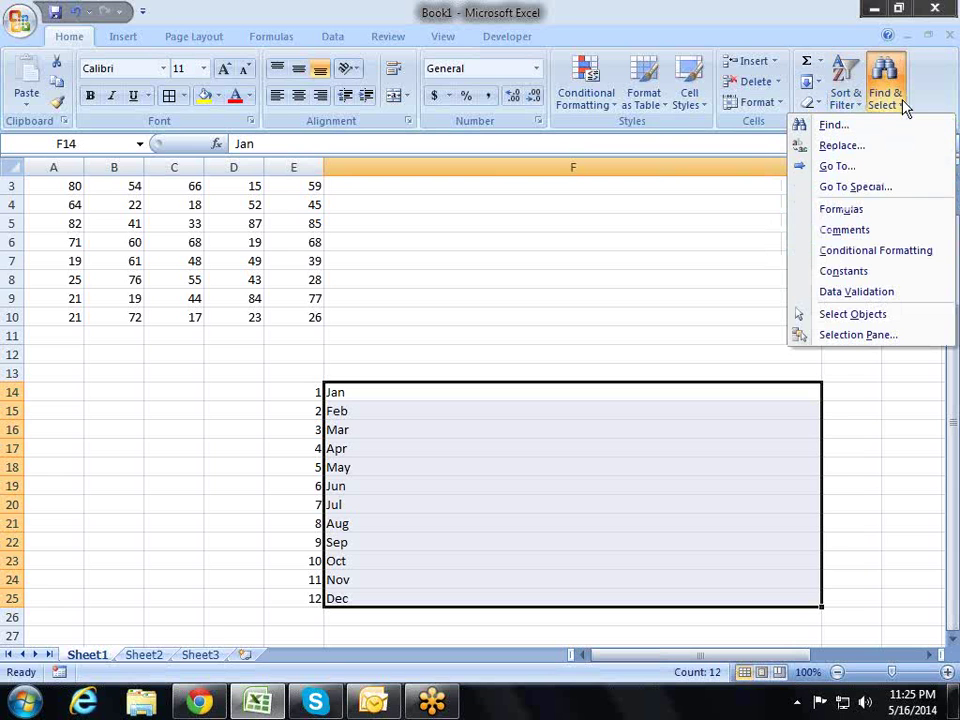
{"action": "left_click", "coordinate": [819, 84]}
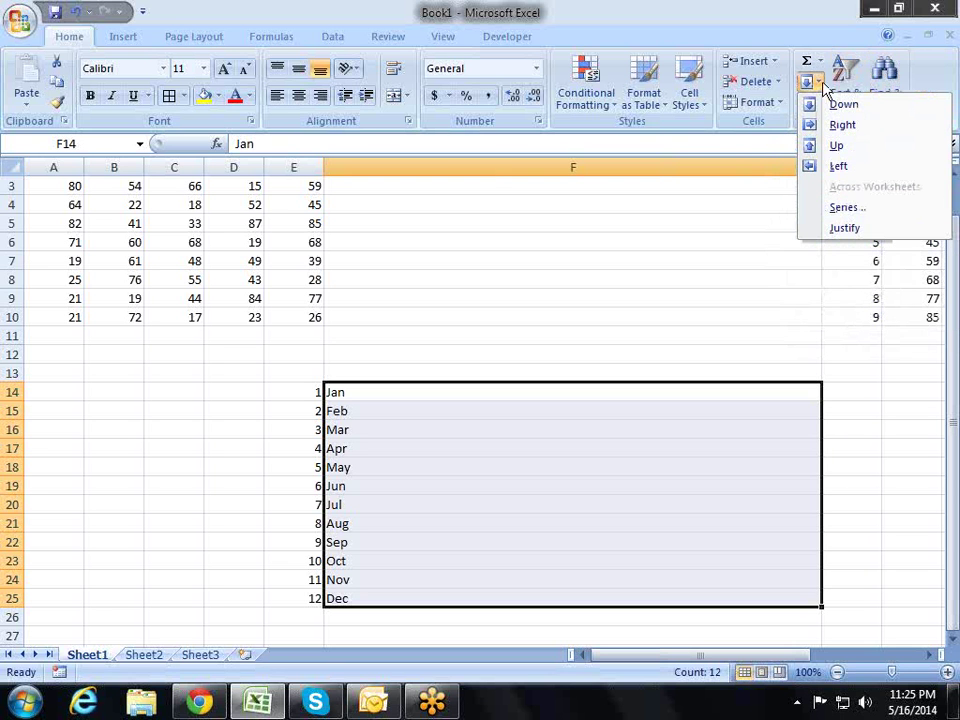
{"action": "left_click", "coordinate": [843, 229]}
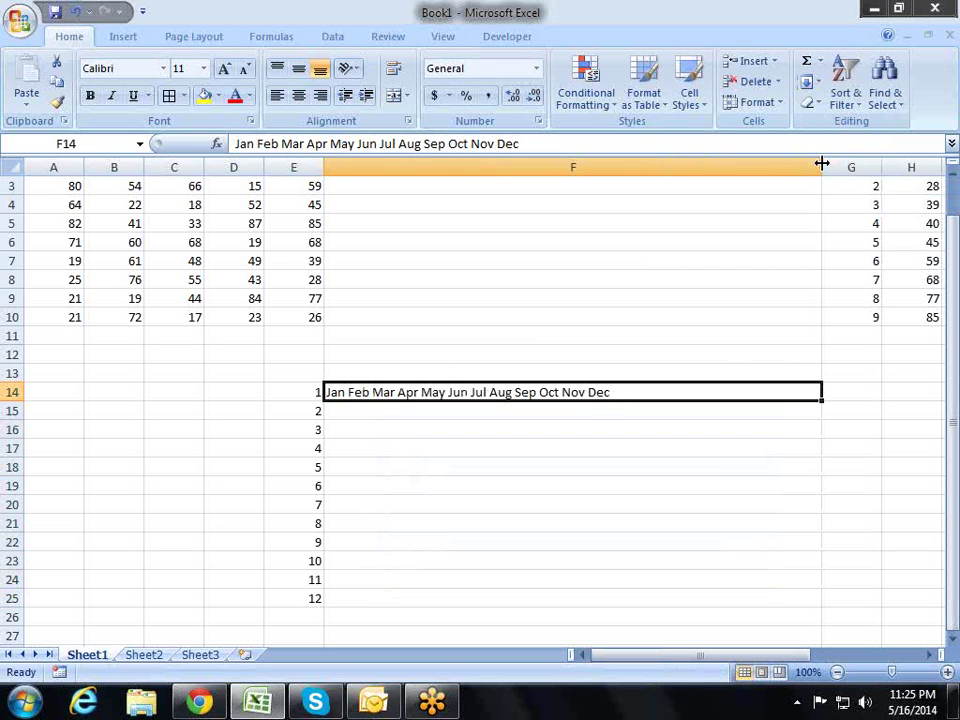
Narrow column F and justify to split the months, then widen it and rejoin them in F14.
{"action": "left_click_drag", "start_coordinate": [821, 164], "coordinate": [348, 183]}
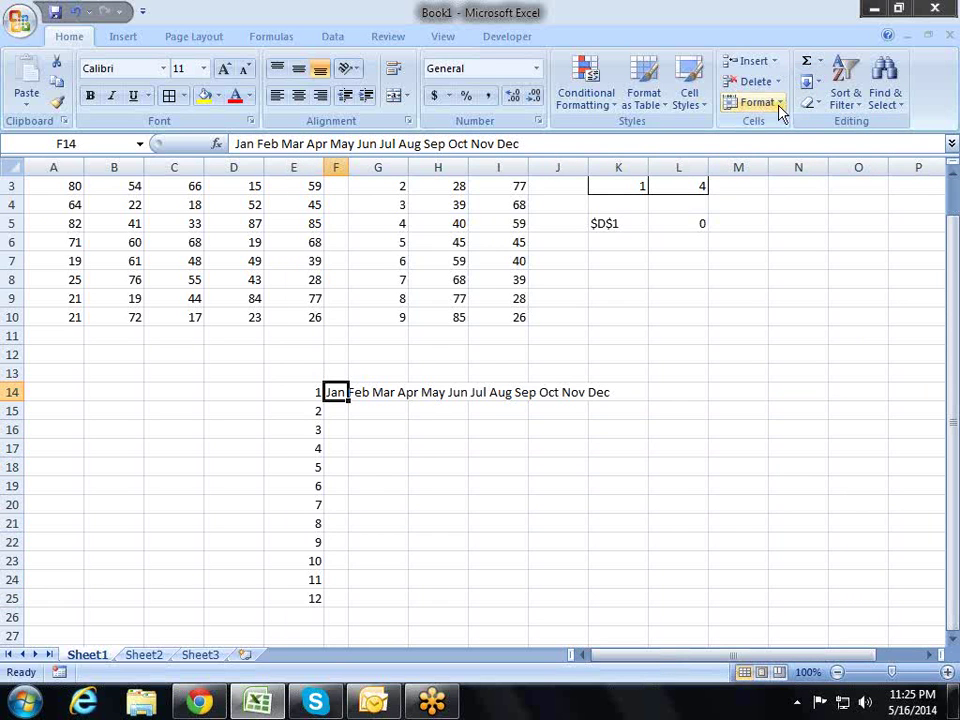
{"action": "left_click", "coordinate": [812, 82]}
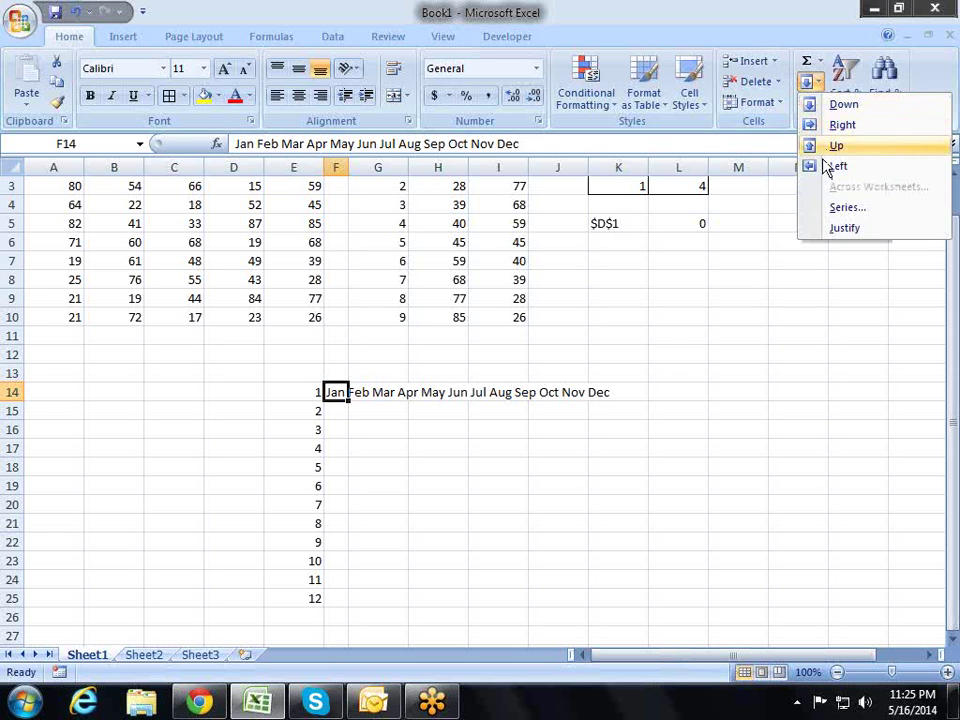
{"action": "left_click", "coordinate": [841, 228]}
{"action": "key", "text": "Return"}
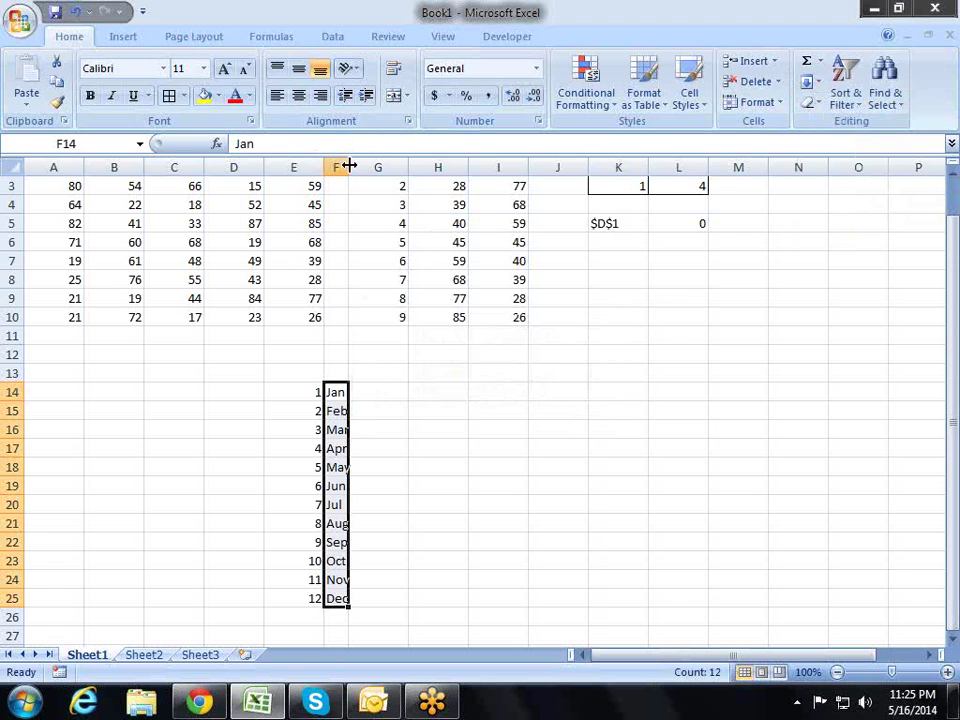
{"action": "mouse_move", "coordinate": [348, 167]}
{"action": "left_mouse_down"}
{"action": "mouse_move", "coordinate": [543, 172]}
{"action": "mouse_move", "coordinate": [732, 228]}
{"action": "left_mouse_up"}
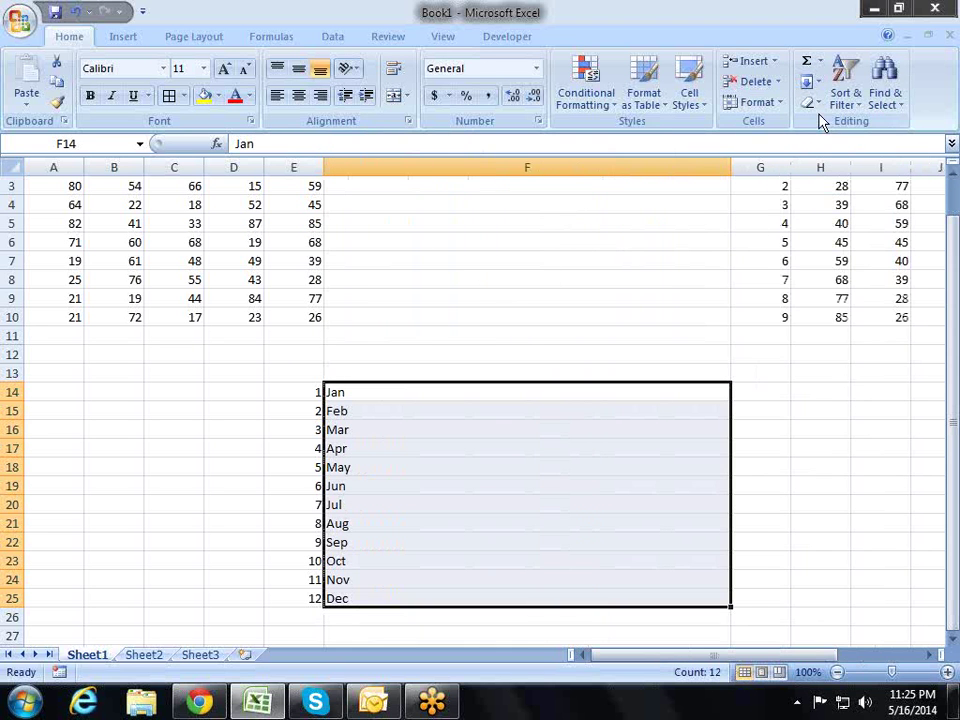
{"action": "left_click", "coordinate": [818, 81]}
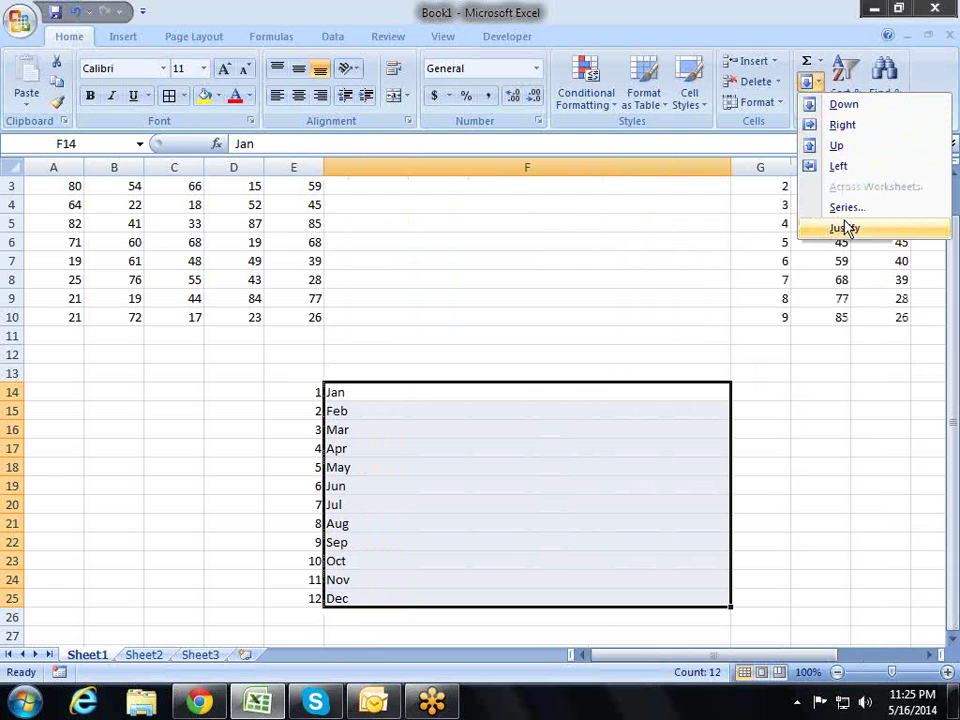
{"action": "left_click", "coordinate": [844, 228]}
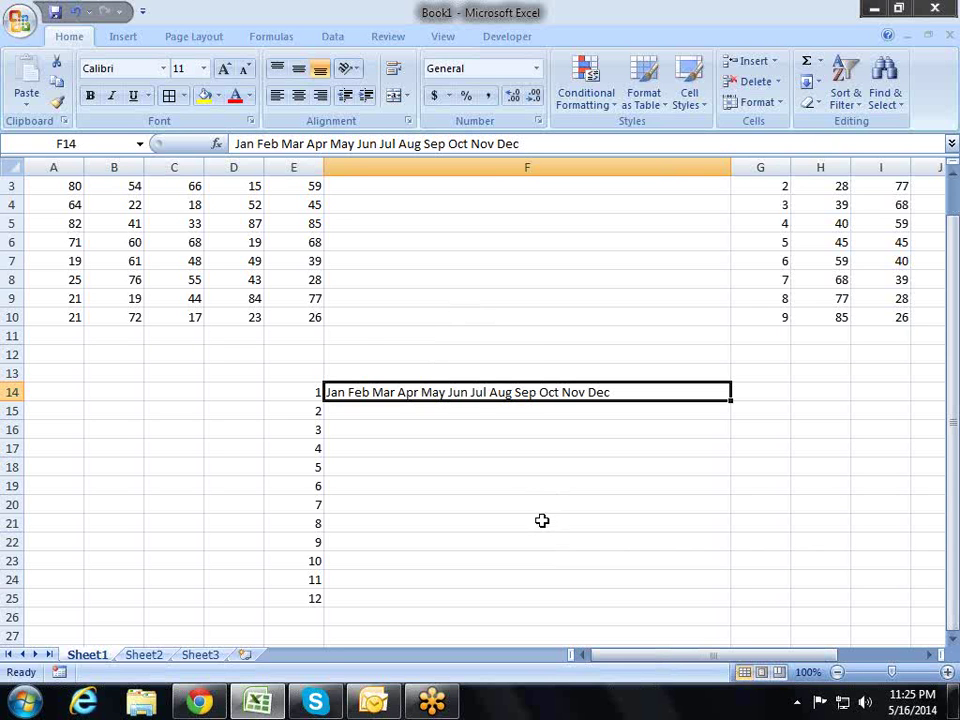
Replace every space in F14 with "," using Find and Replace, then close the dialog.
{"action": "key", "text": "ctrl+f"}
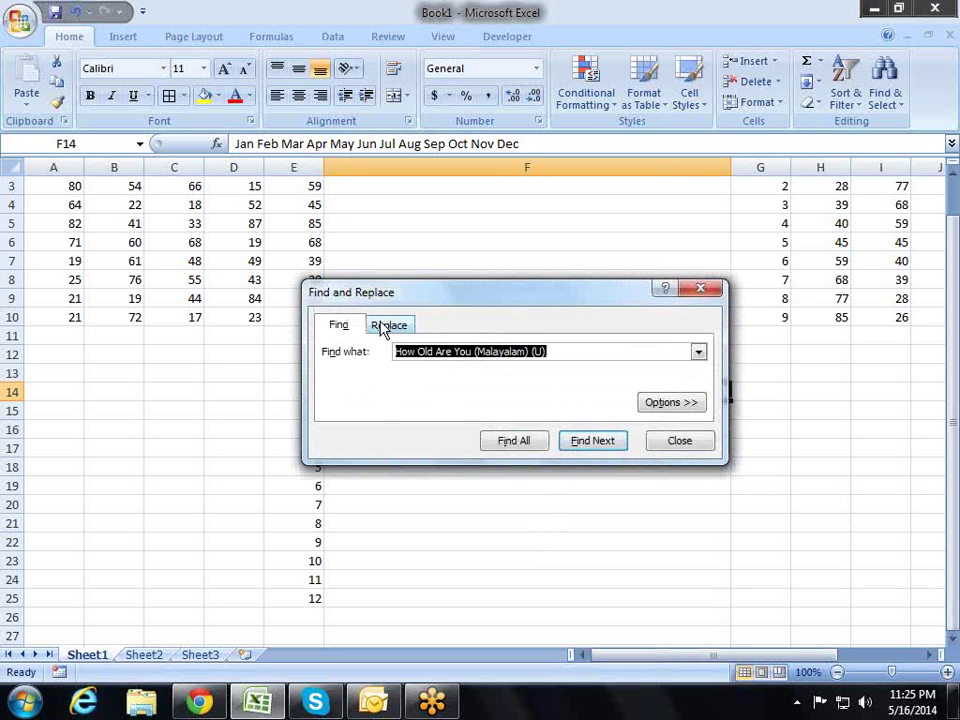
{"action": "left_click", "coordinate": [386, 327]}
{"action": "left_click_drag", "start_coordinate": [412, 287], "coordinate": [422, 465]}
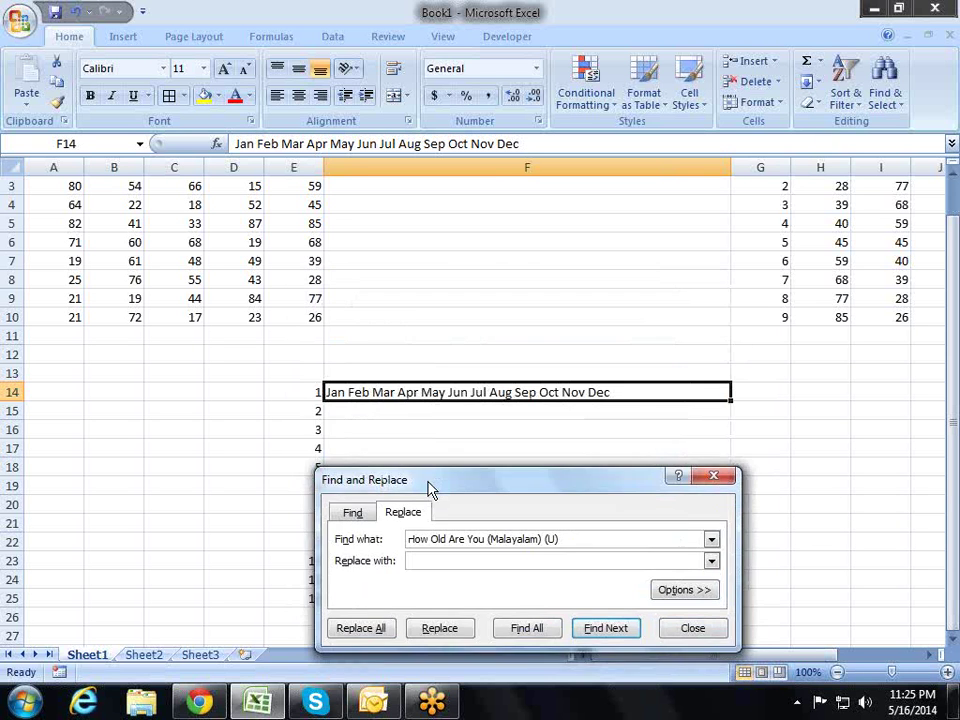
{"action": "left_click_drag", "start_coordinate": [589, 531], "coordinate": [283, 518]}
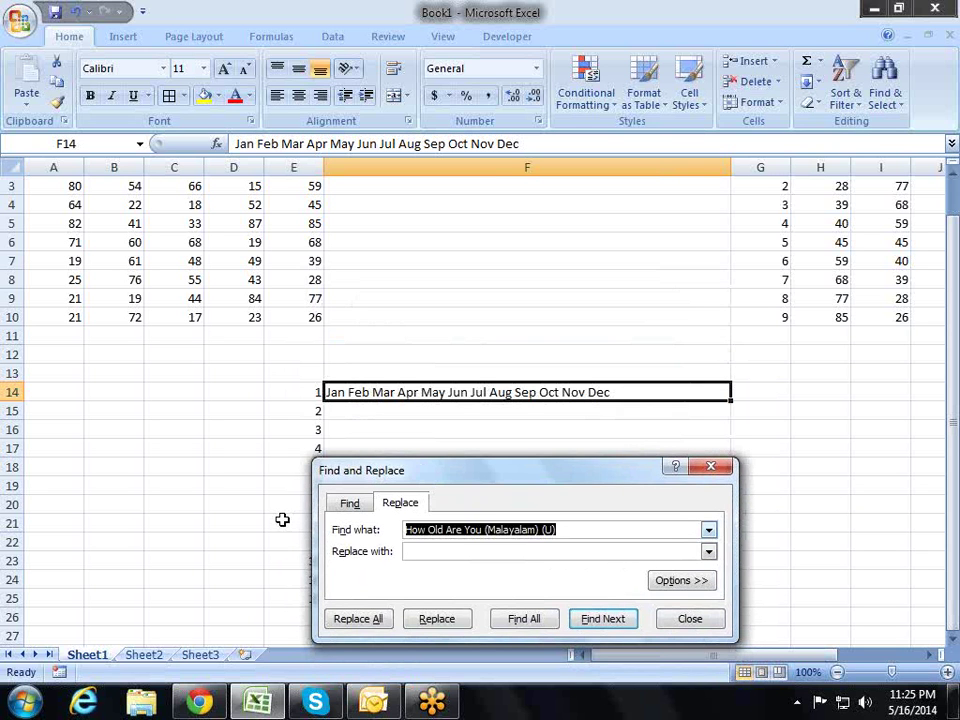
{"action": "key", "text": "BackSpace"}
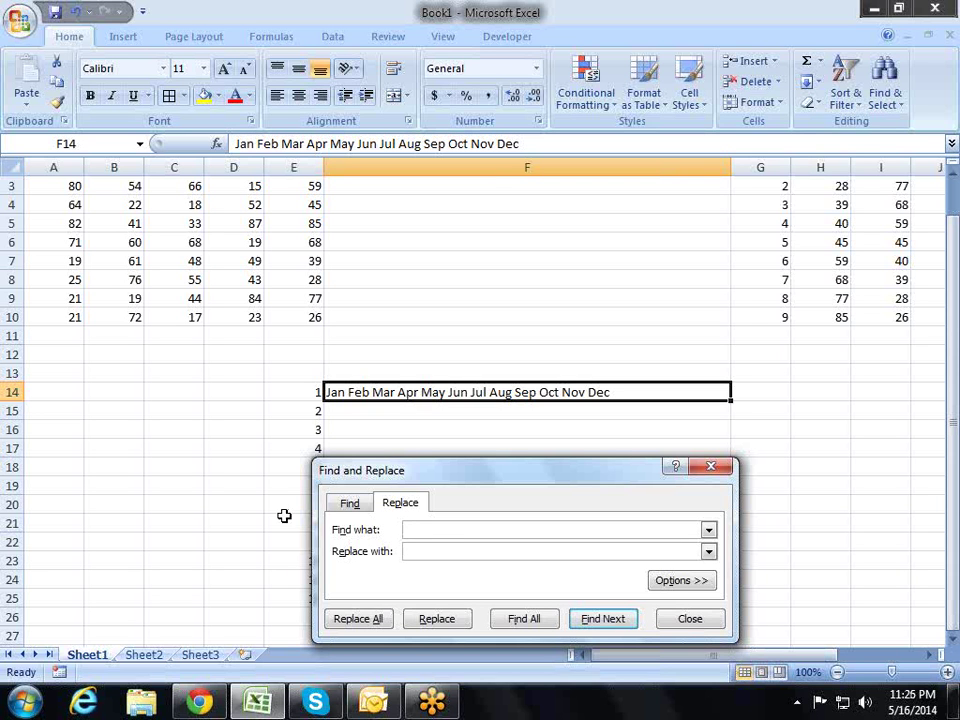
{"action": "left_click", "coordinate": [447, 554]}
{"action": "left_click", "coordinate": [428, 622]}
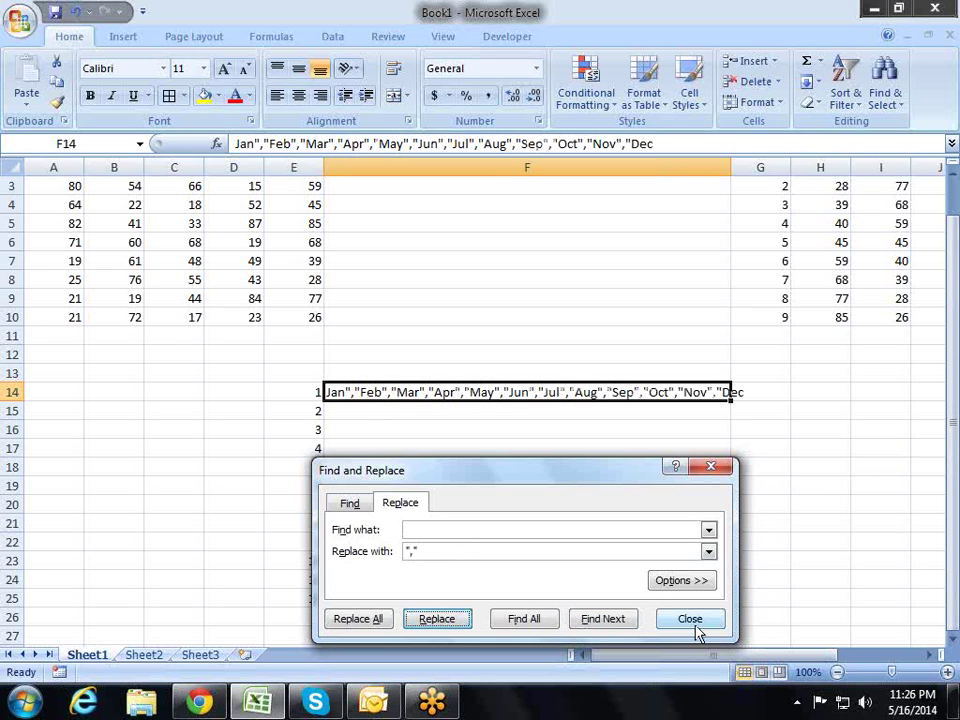
{"action": "left_click", "coordinate": [664, 618]}
Turn F14 into =CHOOSE(E14,"Jan",…,"Dec") so it displays Jan.
{"action": "double_click", "coordinate": [336, 395]}
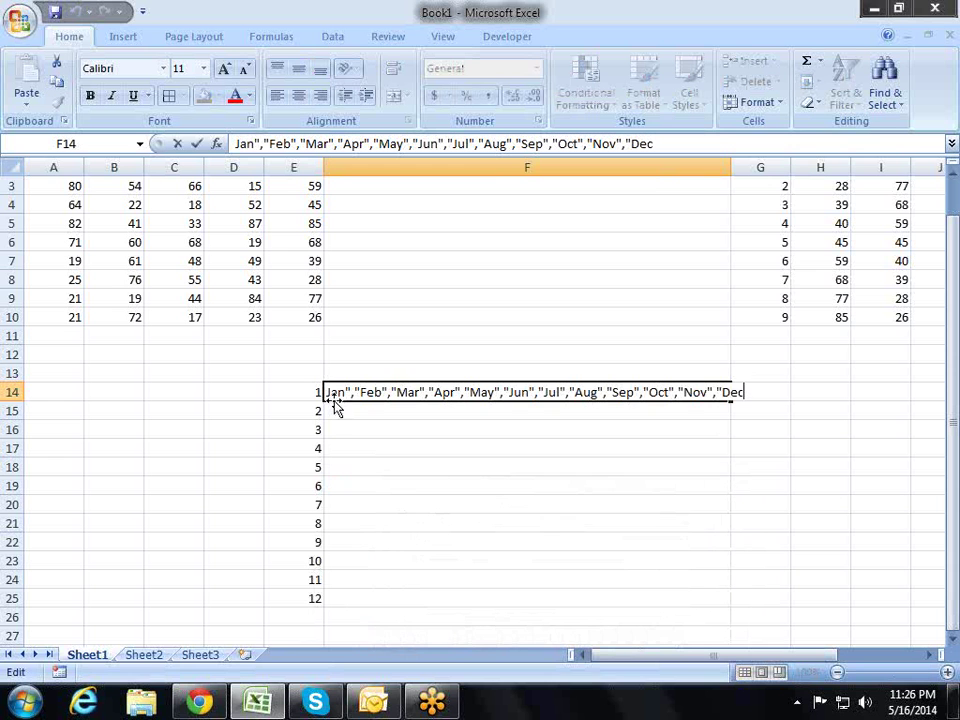
{"action": "type", "text": "\"Dec"}
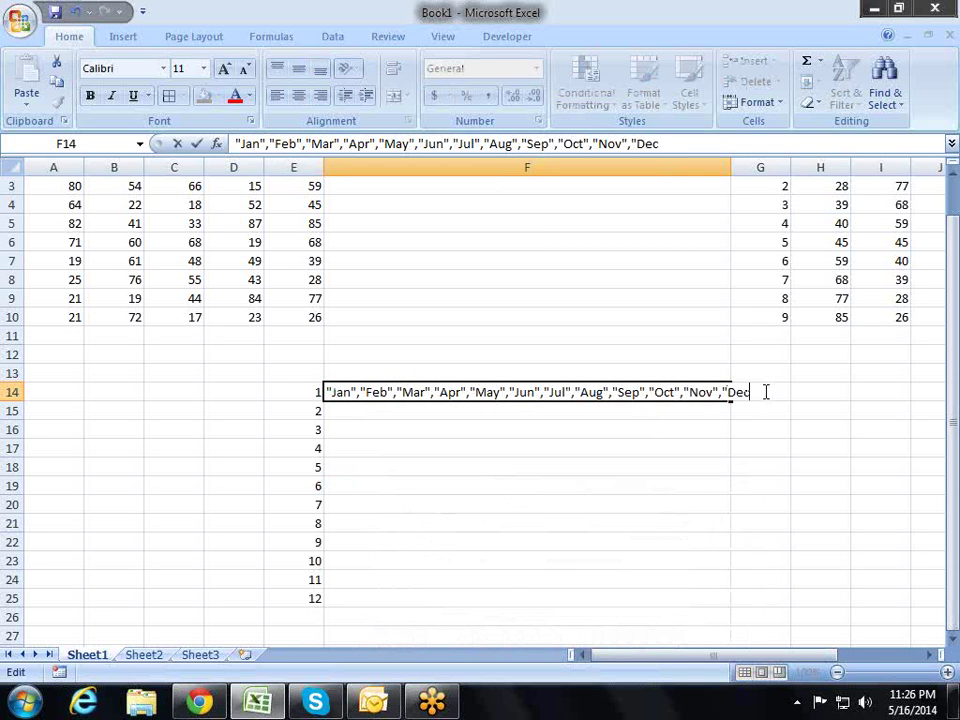
{"action": "type", "text": "\""}
{"action": "type", "text": ")("}
{"action": "key", "text": "BackSpace"}
{"action": "key", "text": "Home"}
{"action": "type", "text": "=cho"}
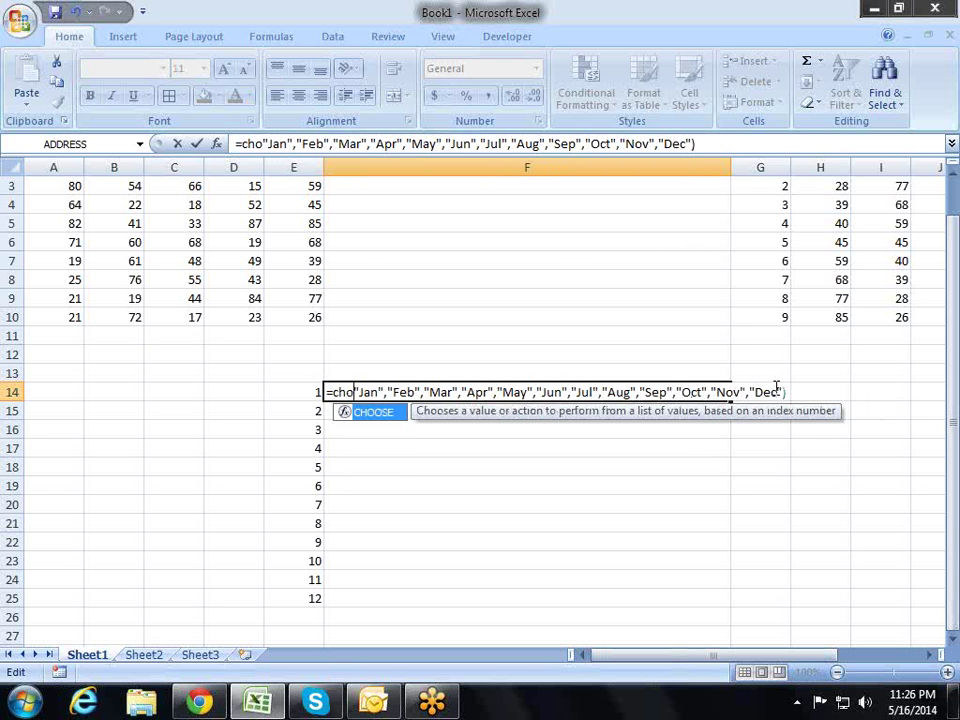
{"action": "key", "text": "Tab"}
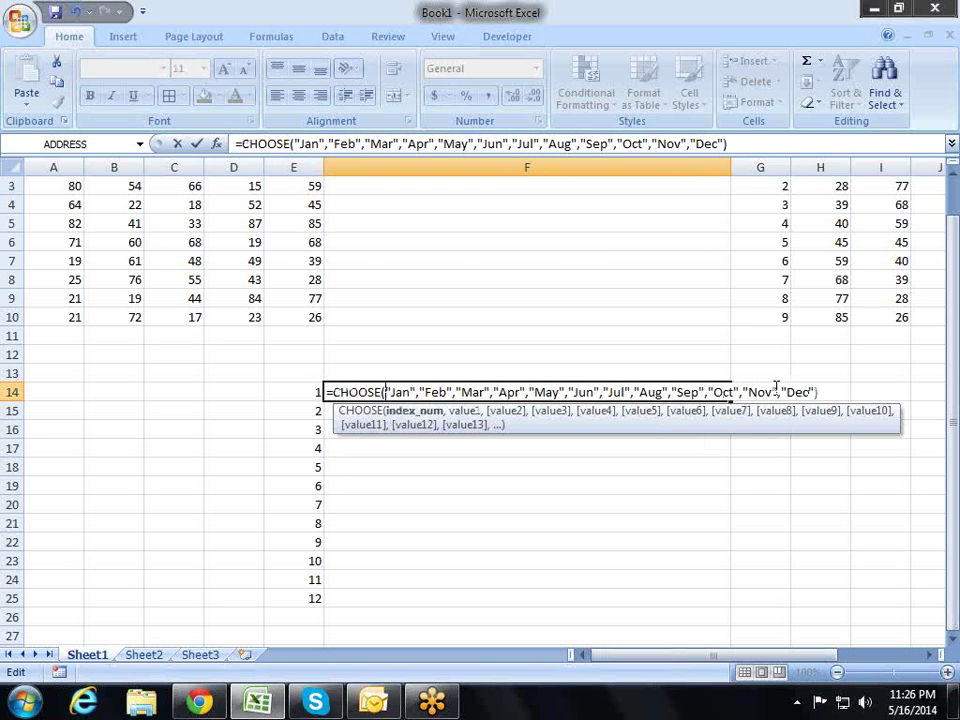
{"action": "left_click", "coordinate": [312, 392]}
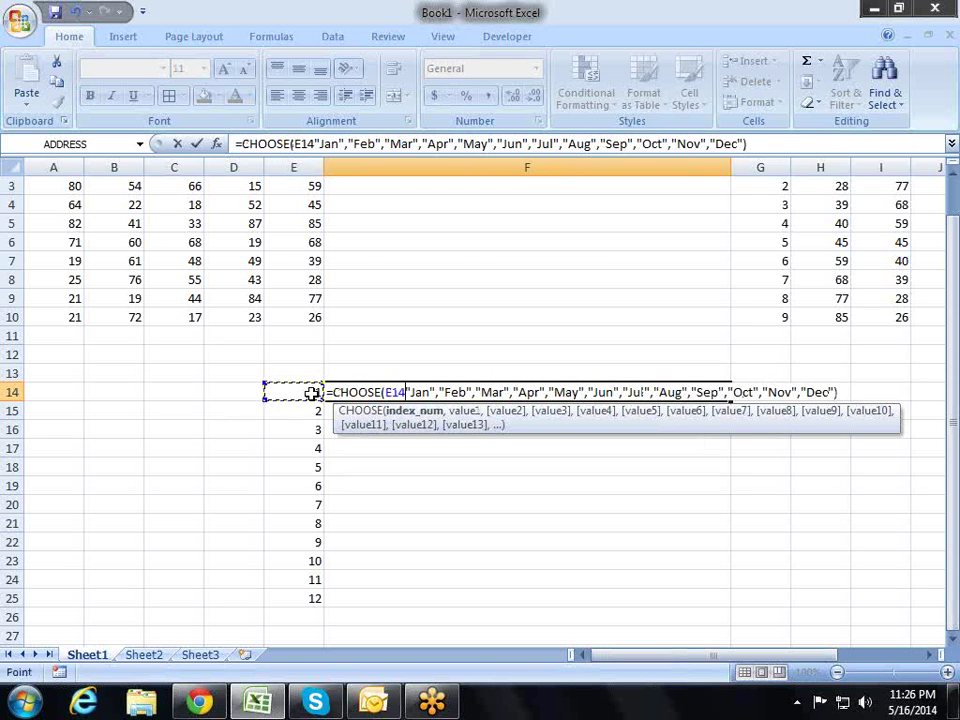
{"action": "type", "text": ","}
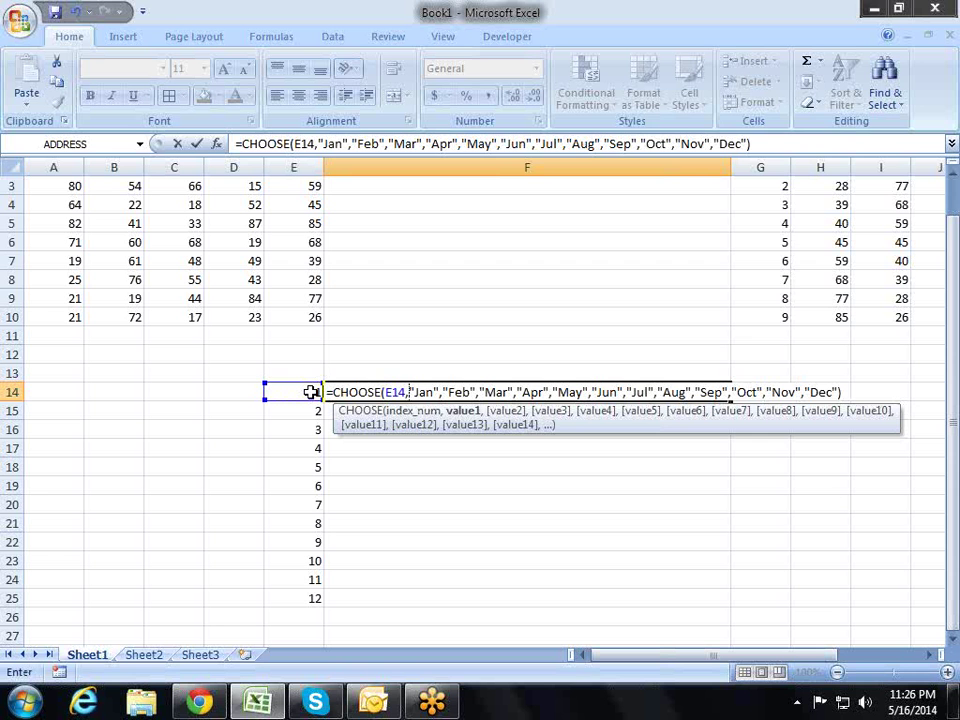
{"action": "key", "text": "Return"}
{"action": "key", "text": "Up"}
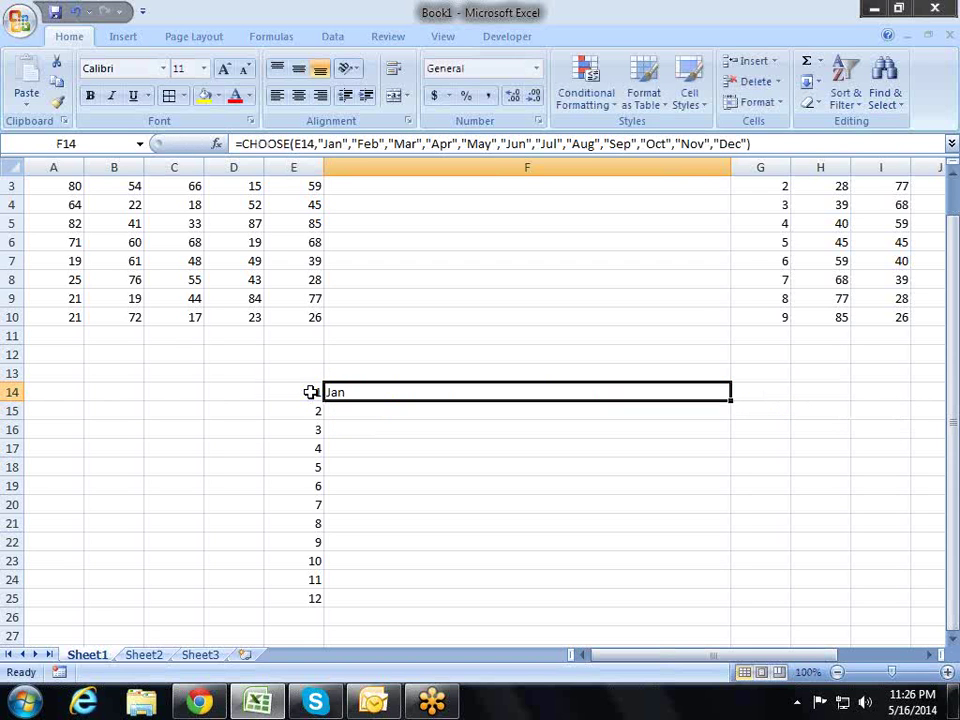
Fill the month formula down to F25 and autofit column F to the month names.
{"action": "double_click", "coordinate": [731, 403]}
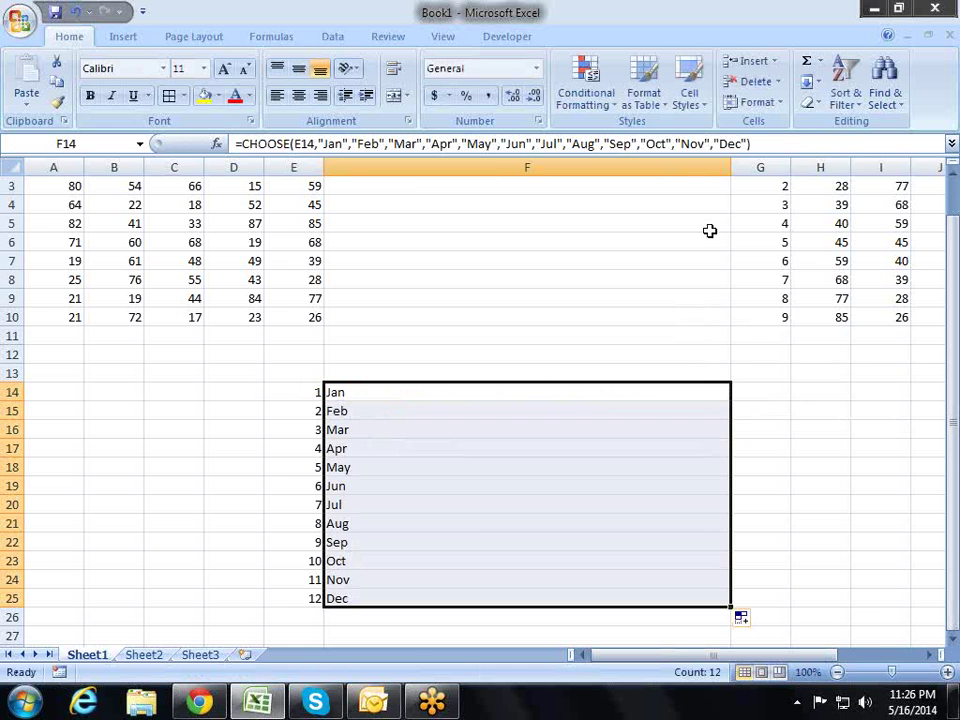
{"action": "double_click", "coordinate": [733, 167]}
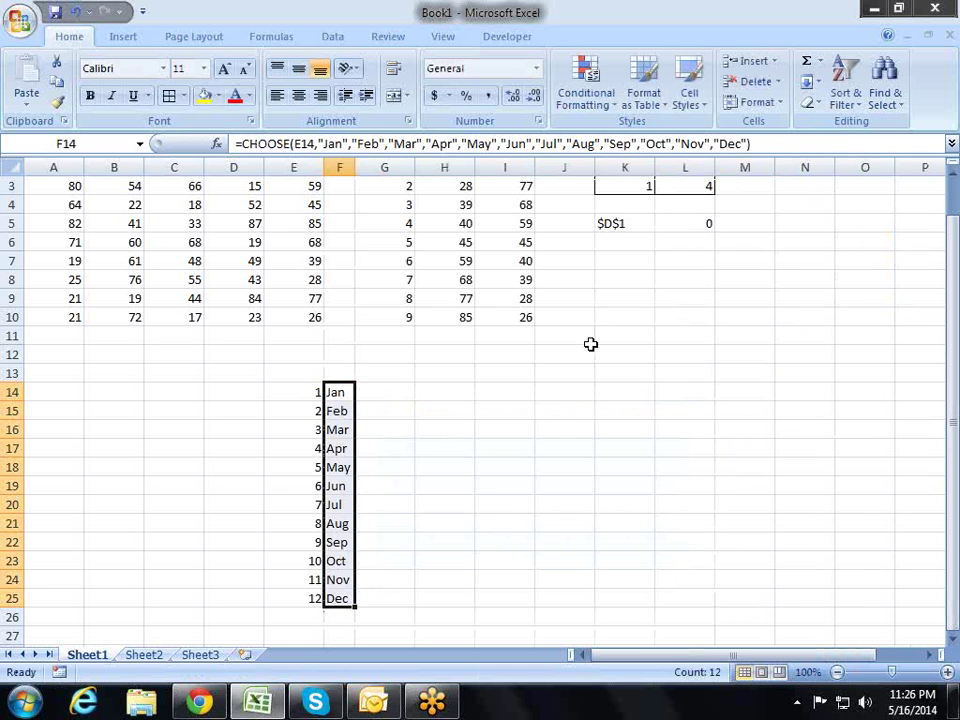
{"action": "left_click", "coordinate": [426, 409]}
{"action": "left_click", "coordinate": [338, 392]}
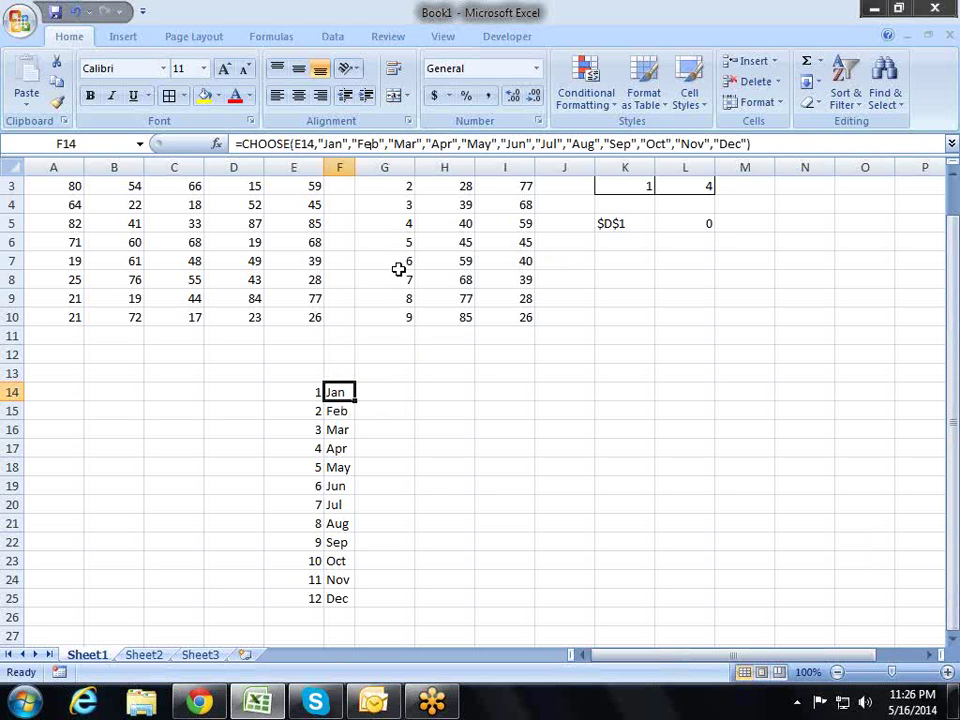
{"action": "left_click", "coordinate": [300, 430]}
{"action": "left_click", "coordinate": [310, 485]}
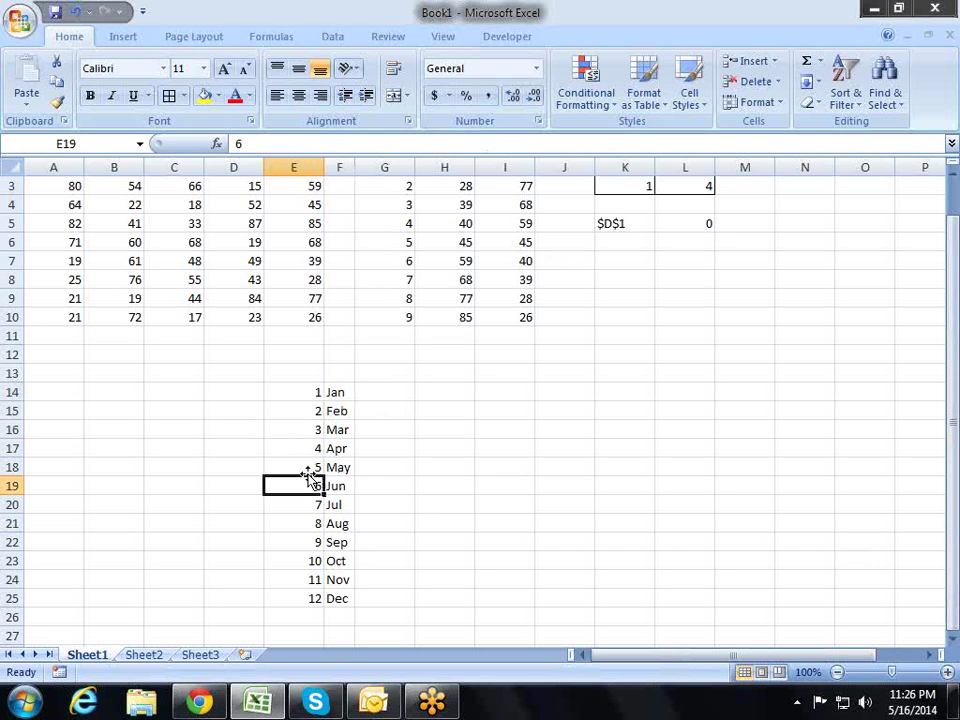
Test E14 with 12 to show Dec, then restore it to 1.
{"action": "left_click", "coordinate": [308, 390]}
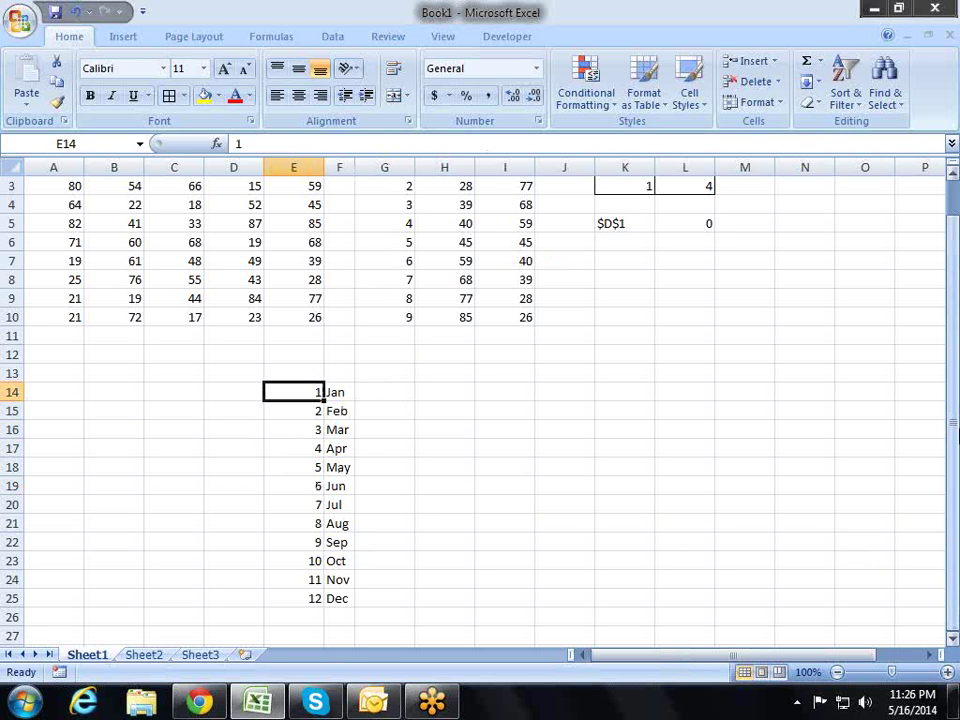
{"action": "type", "text": "12"}
{"action": "key", "text": "Return"}
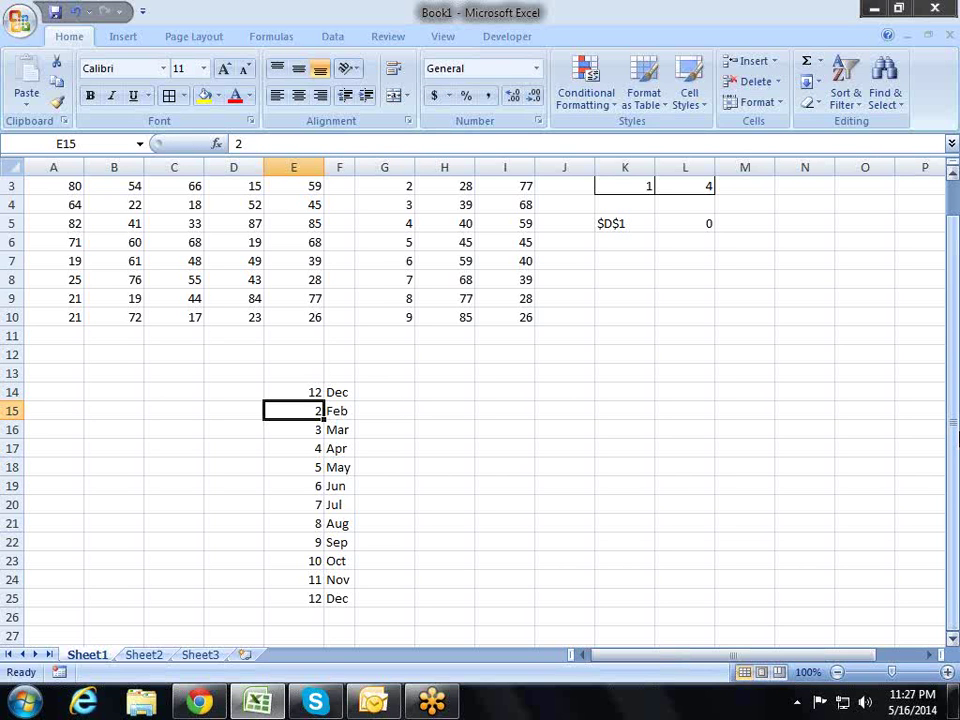
{"action": "left_click", "coordinate": [293, 392]}
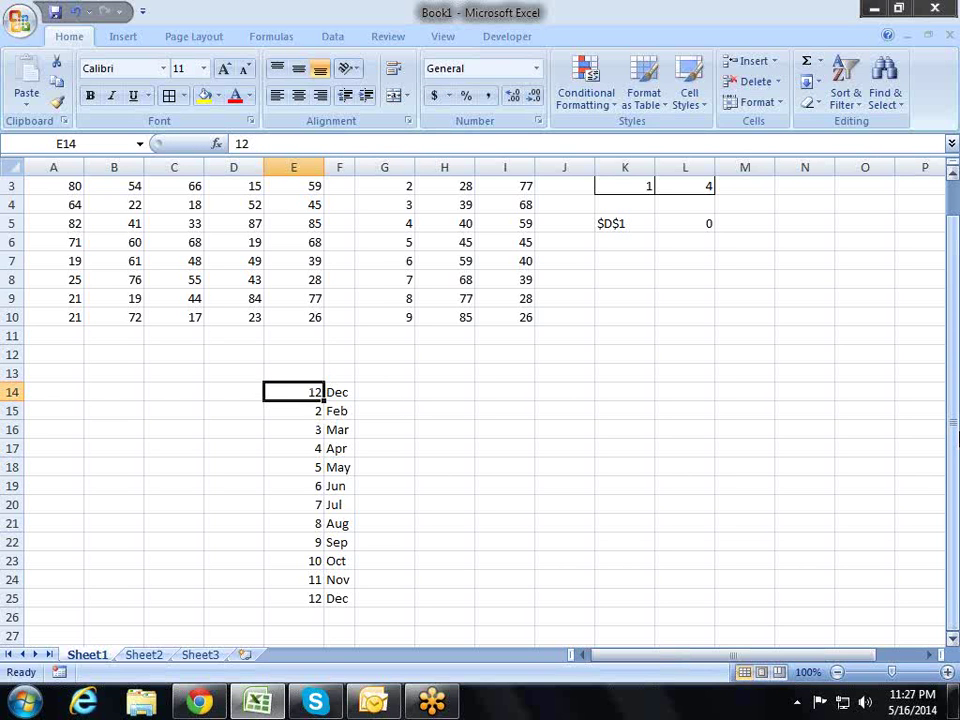
{"action": "type", "text": "1"}
{"action": "key", "text": "Return"}
{"action": "left_click", "coordinate": [293, 392]}
{"action": "key", "text": "Up"}
{"action": "key", "text": "Up"}
{"action": "key", "text": "Up"}
{"action": "key", "text": "Up"}
{"action": "key", "text": "Up"}
{"action": "key", "text": "Up"}
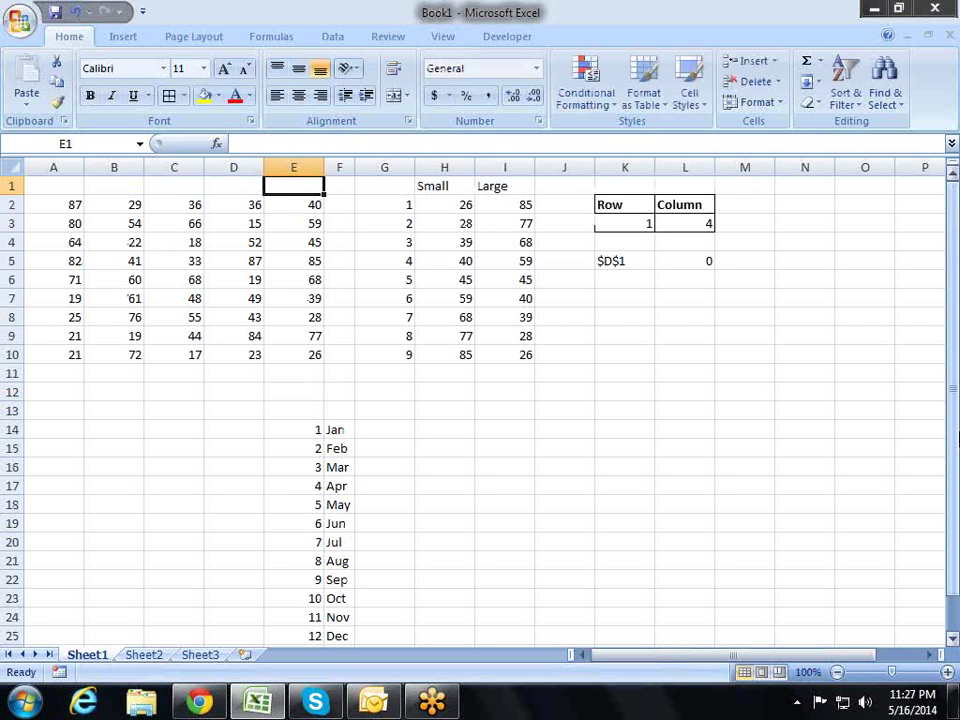
{"action": "key", "text": "Right"}
{"action": "key", "text": "Right"}
{"action": "key", "text": "Right"}
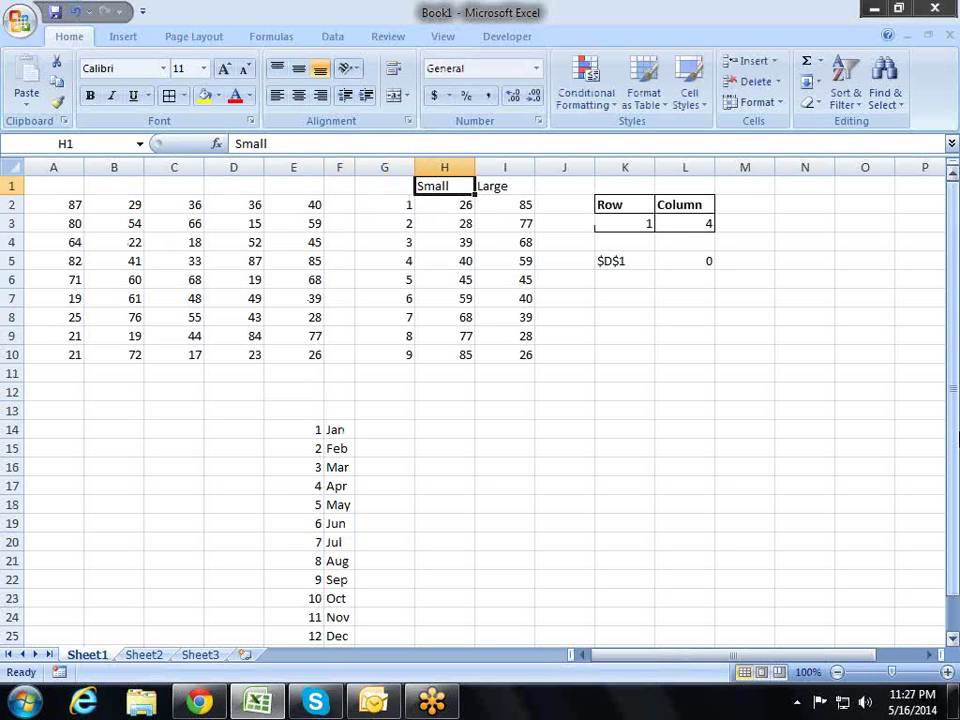
{"action": "key", "text": "Right"}
{"action": "key", "text": "Right"}
{"action": "key", "text": "Left"}
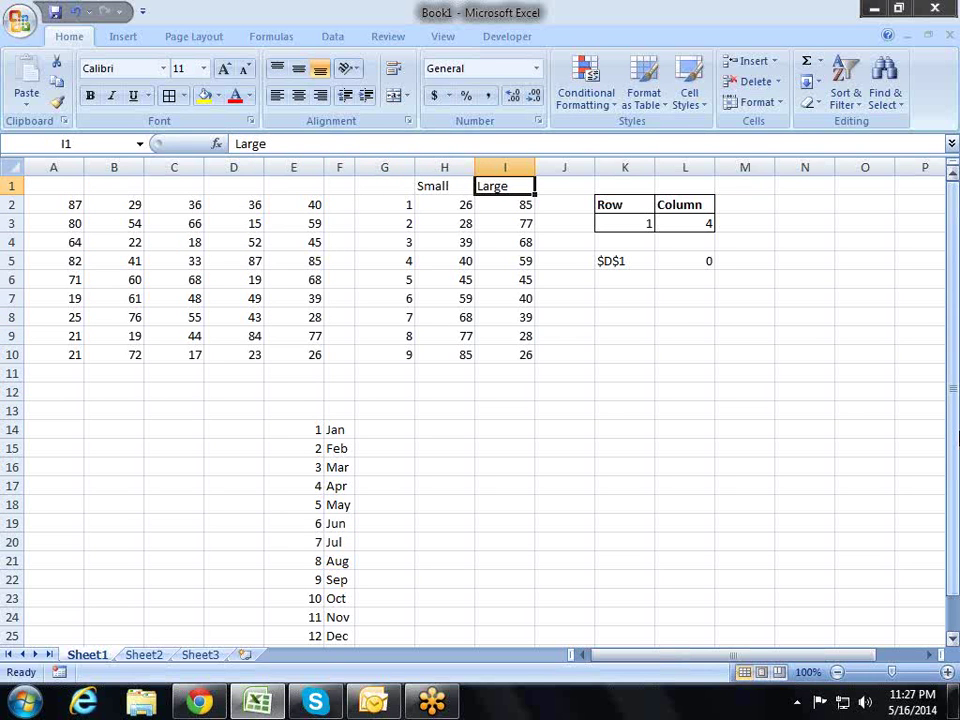
{"action": "key", "text": "Left"}
{"action": "key", "text": "Left"}
{"action": "key", "text": "Right"}
{"action": "key", "text": "Right"}
{"action": "key", "text": "Left"}
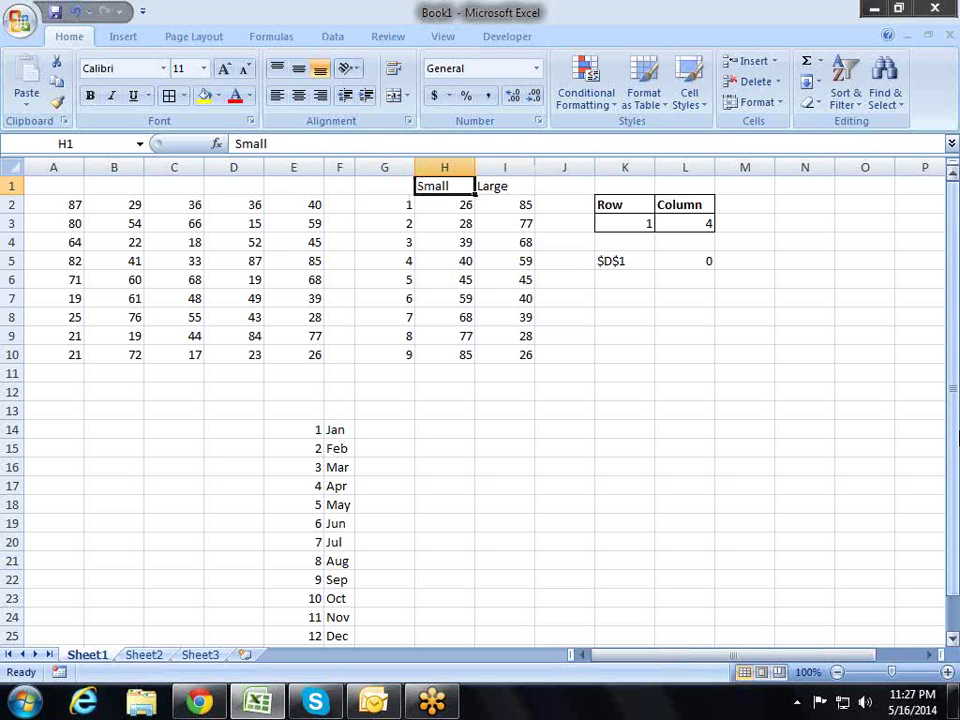
{"action": "key", "text": "Down"}
{"action": "key", "text": "Down"}
{"action": "key", "text": "Down"}
{"action": "key", "text": "Down"}
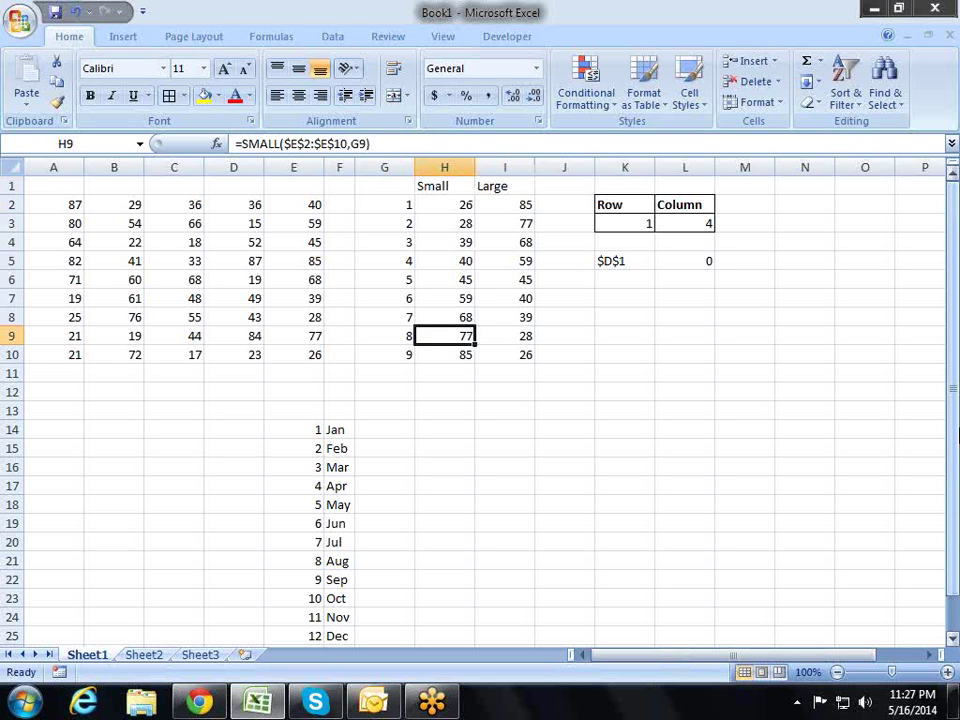
{"action": "key", "text": "Down"}
{"action": "key", "text": "Down"}
{"action": "key", "text": "Down"}
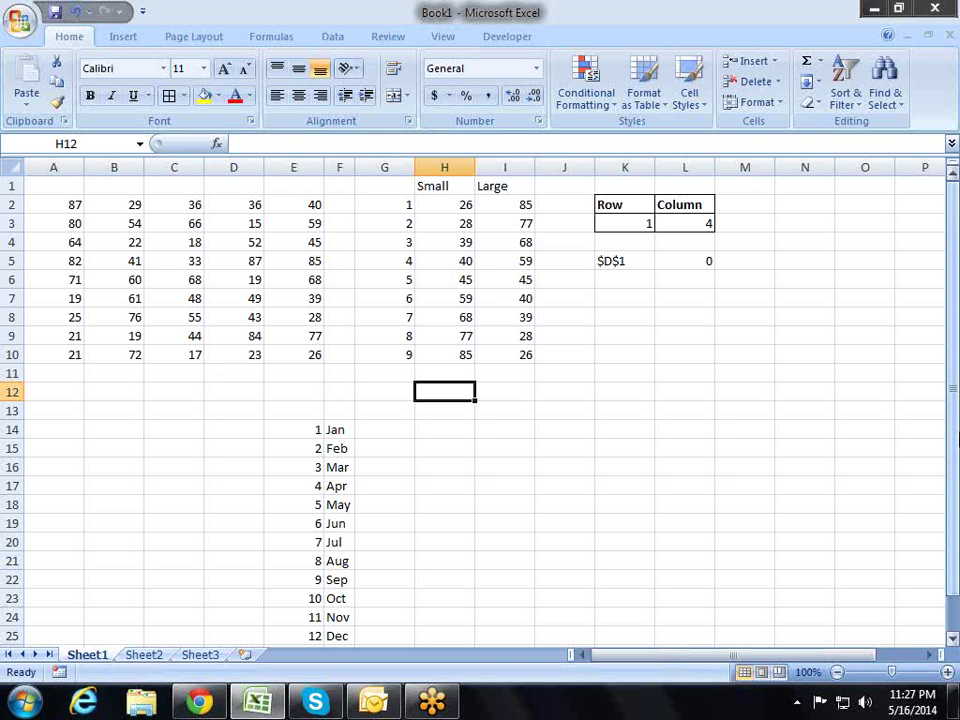
{"action": "key", "text": "Left"}
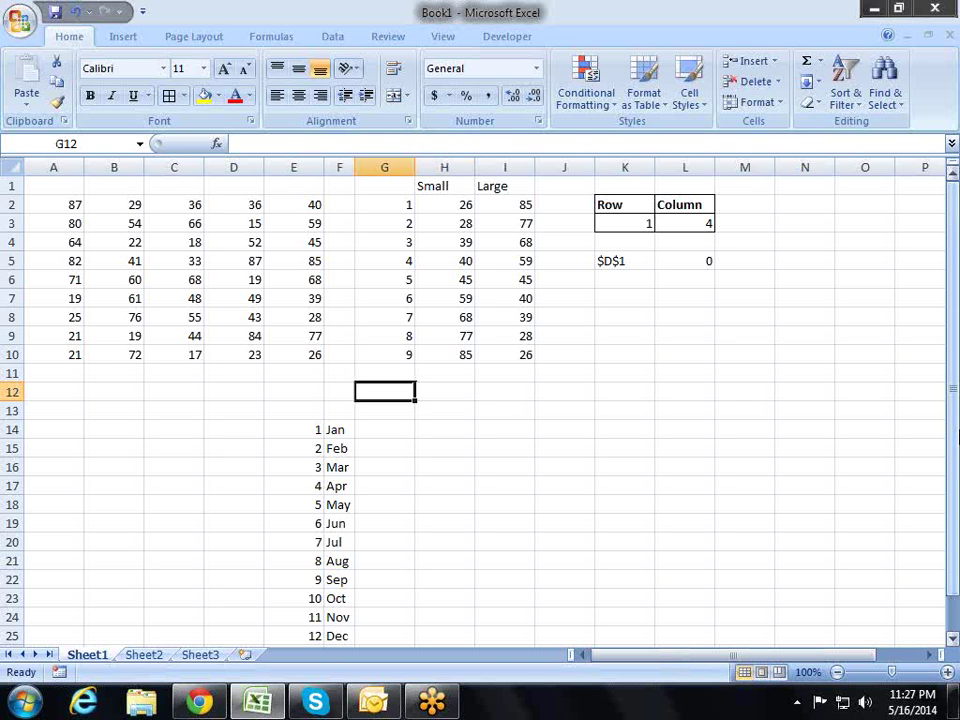
{"action": "key", "text": "Left"}
{"action": "key", "text": "Down"}
{"action": "key", "text": "Down"}
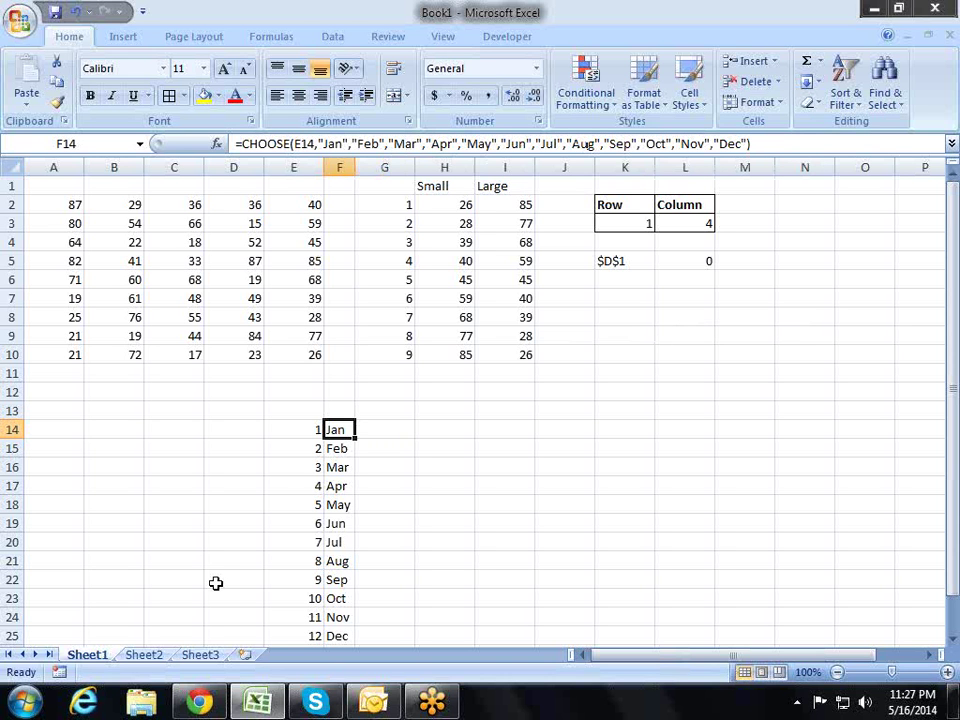
{"action": "left_click", "coordinate": [430, 394]}
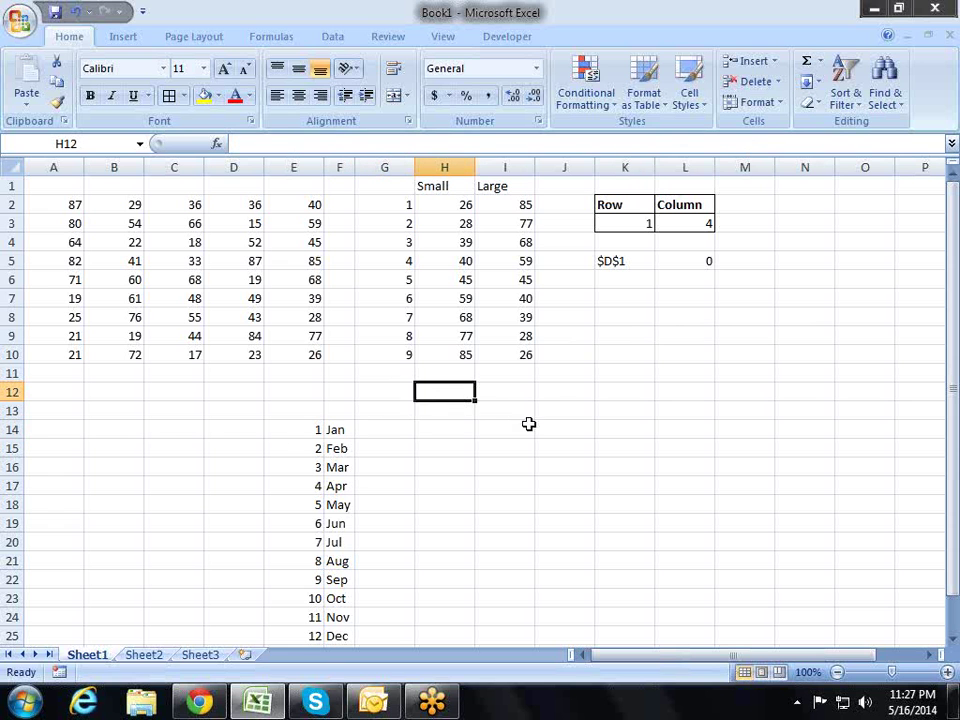
{"action": "left_click", "coordinate": [429, 447]}
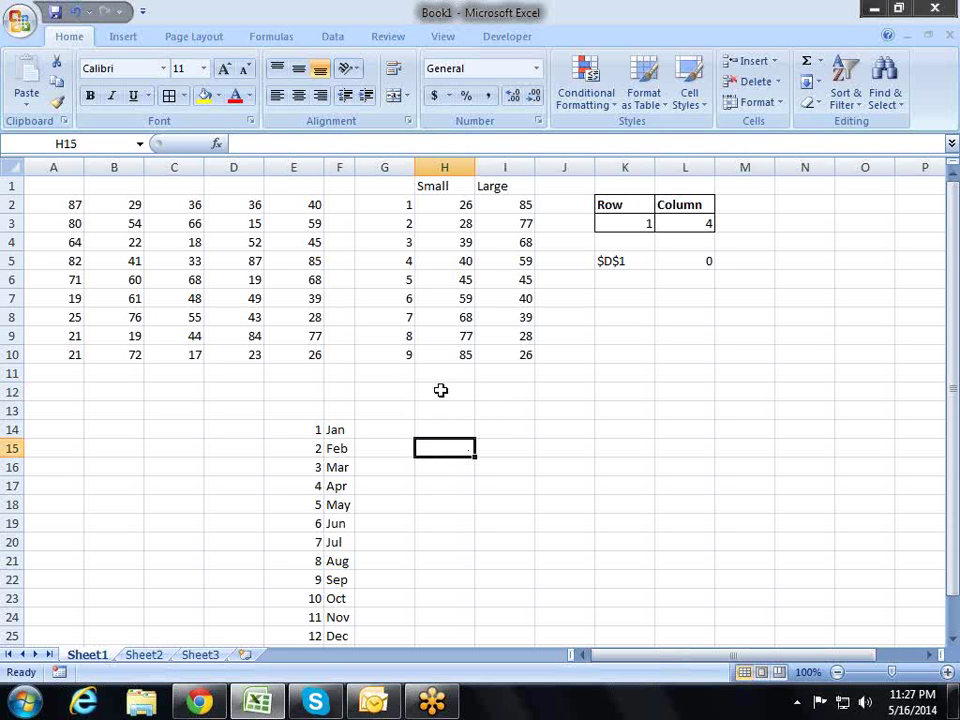
{"action": "left_click", "coordinate": [453, 392]}
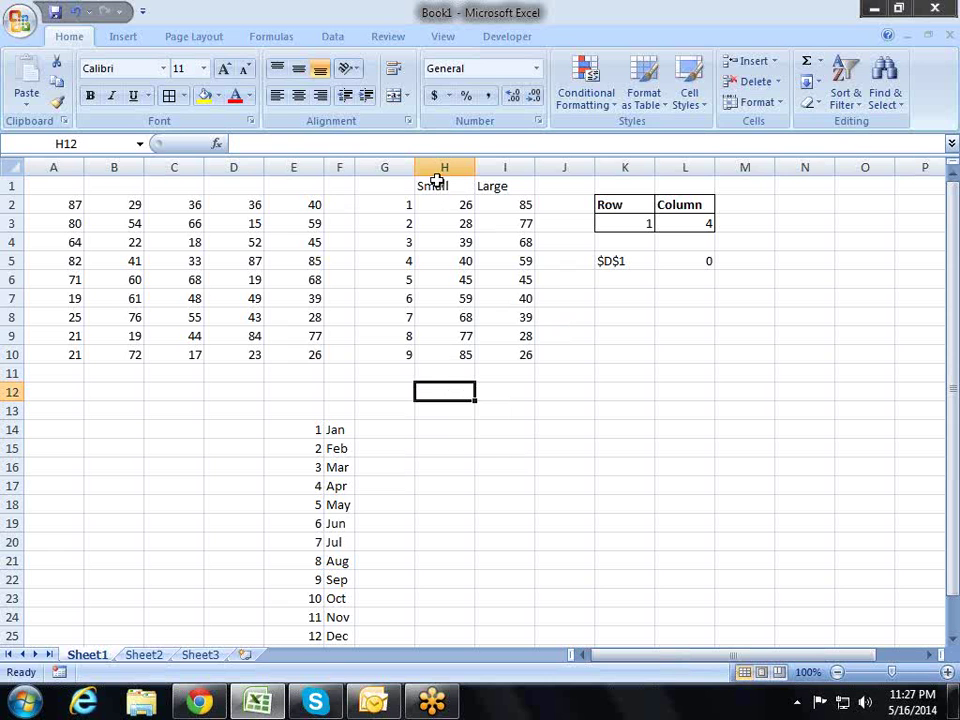
{"action": "left_click_drag", "start_coordinate": [428, 203], "coordinate": [460, 315]}
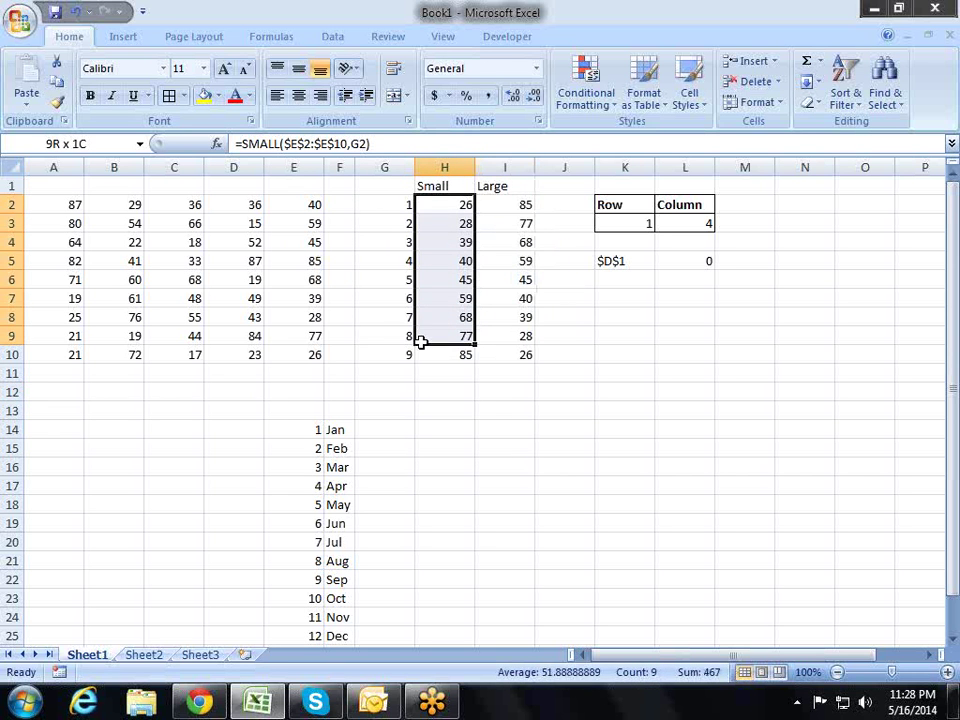
{"action": "left_click_drag", "start_coordinate": [460, 315], "coordinate": [434, 356]}
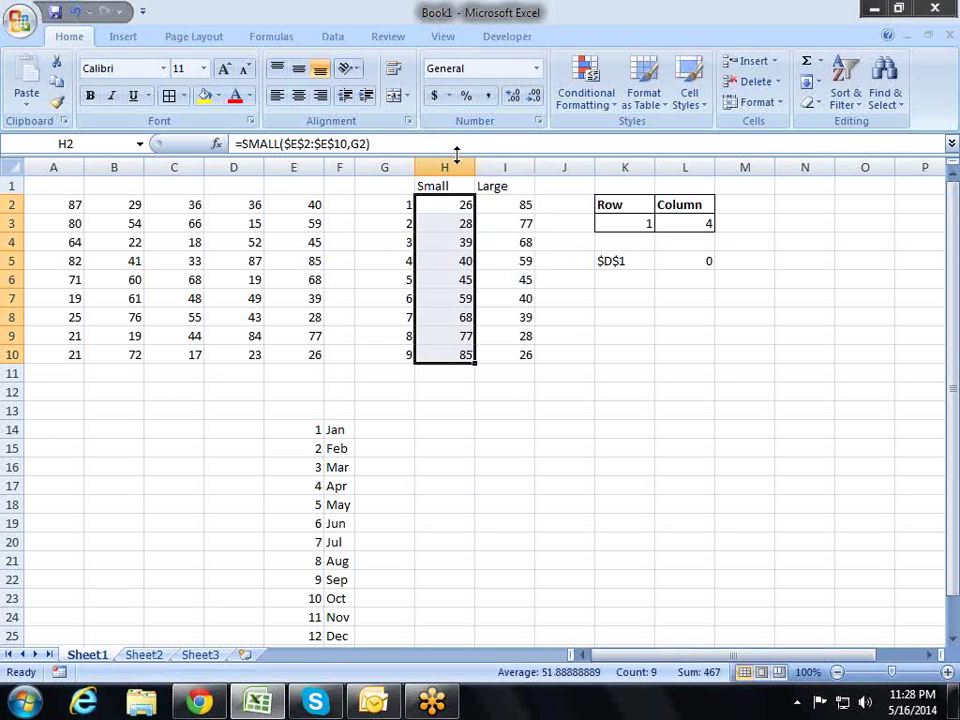
{"action": "left_click", "coordinate": [455, 183]}
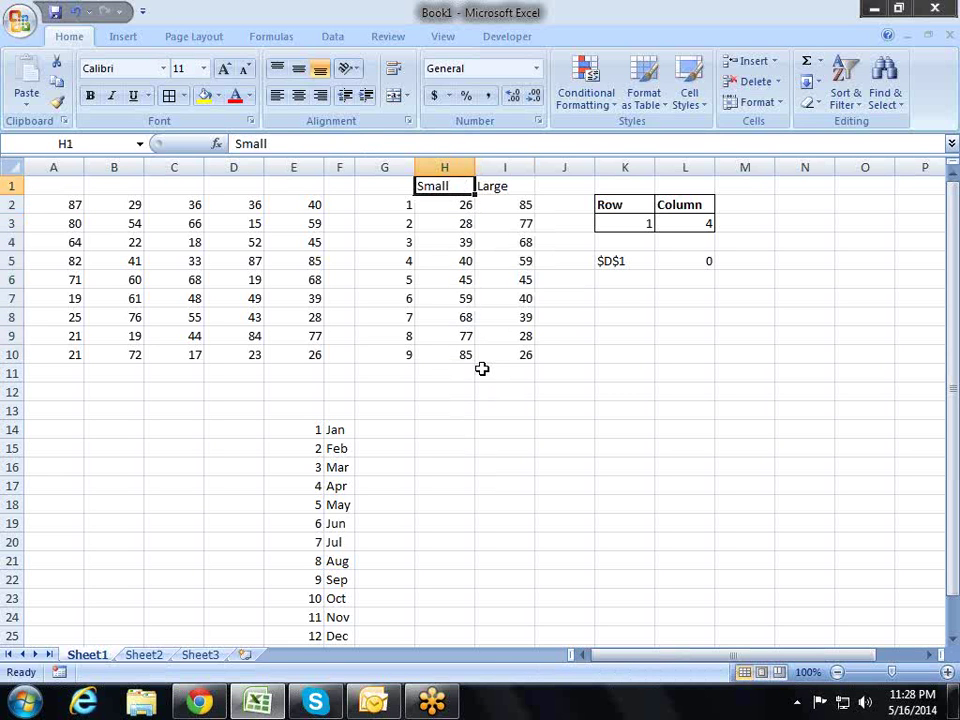
{"action": "left_click", "coordinate": [428, 405]}
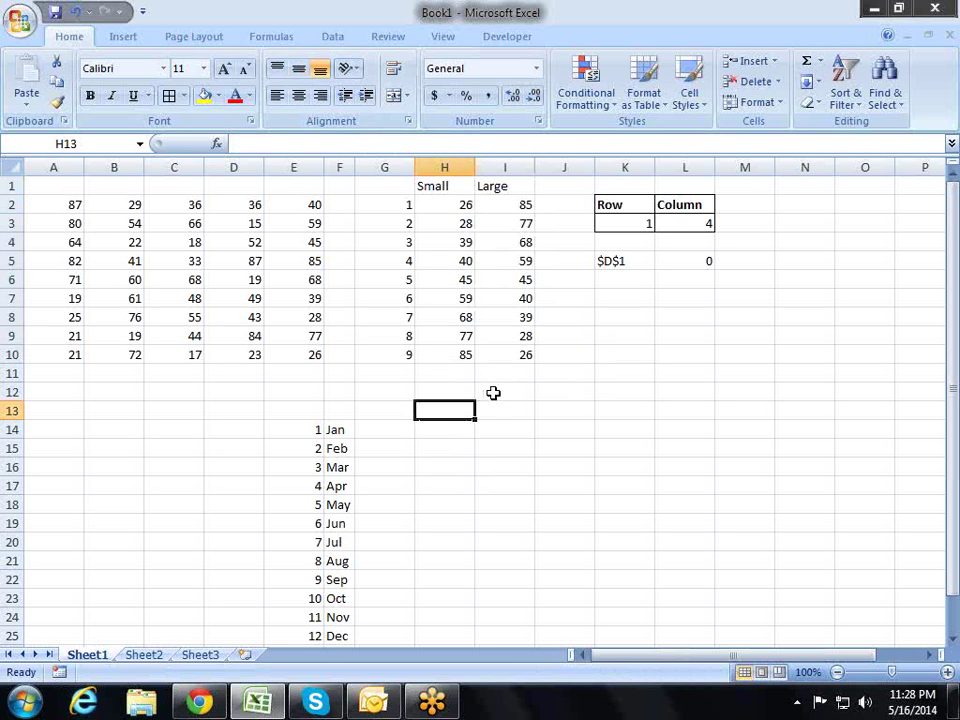
Cancel the unfinished formula and enter 1 in H12.
{"action": "type", "text": "="}
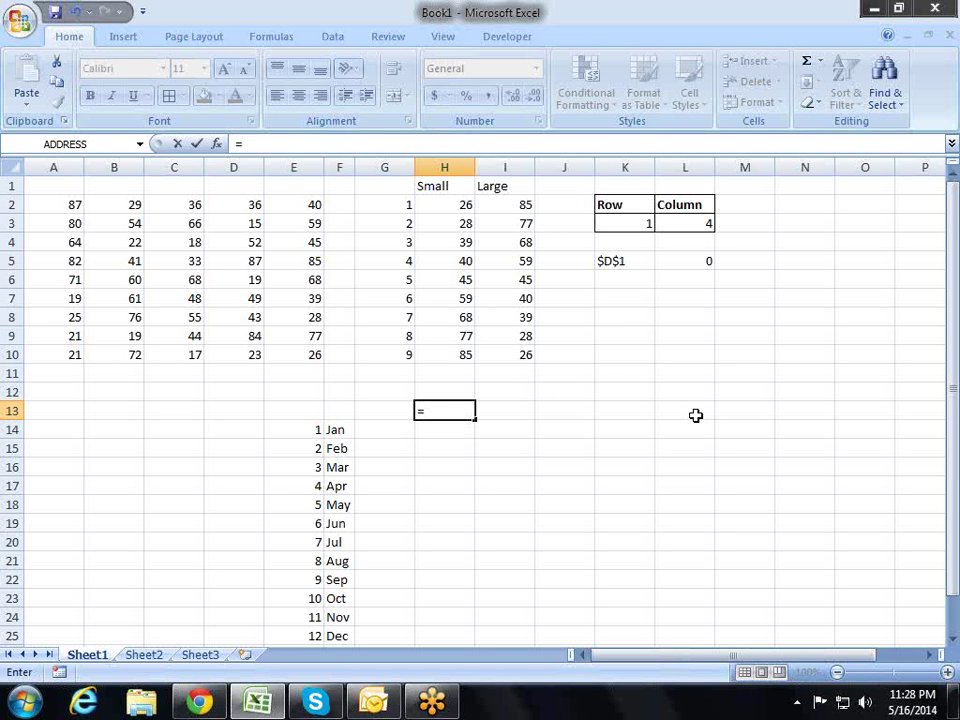
{"action": "type", "text": "chou"}
{"action": "key", "text": "Escape"}
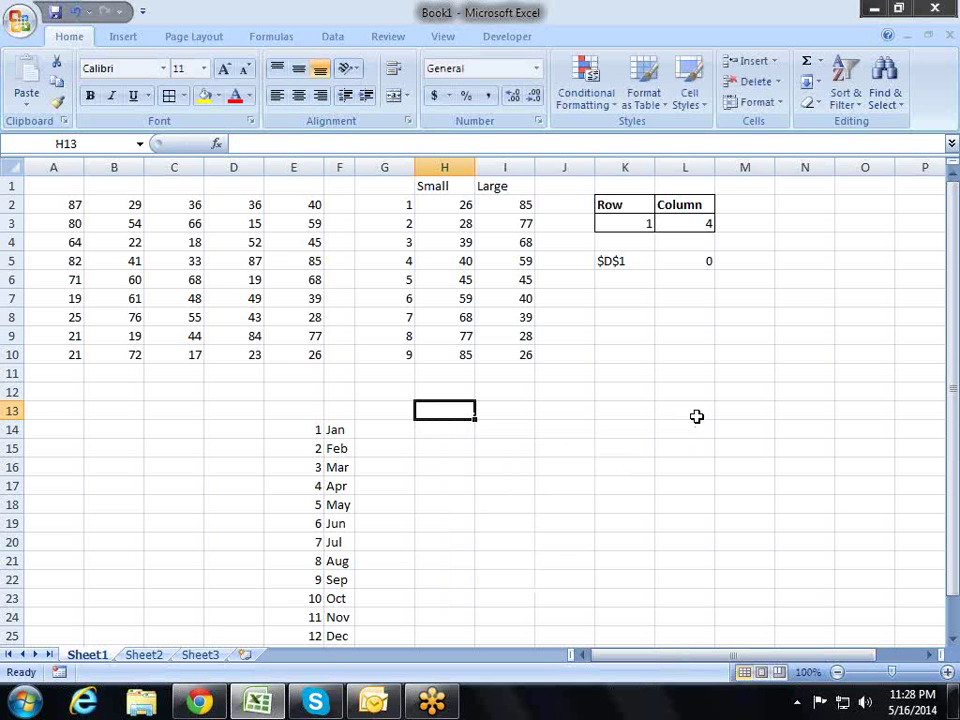
{"action": "key", "text": "Up"}
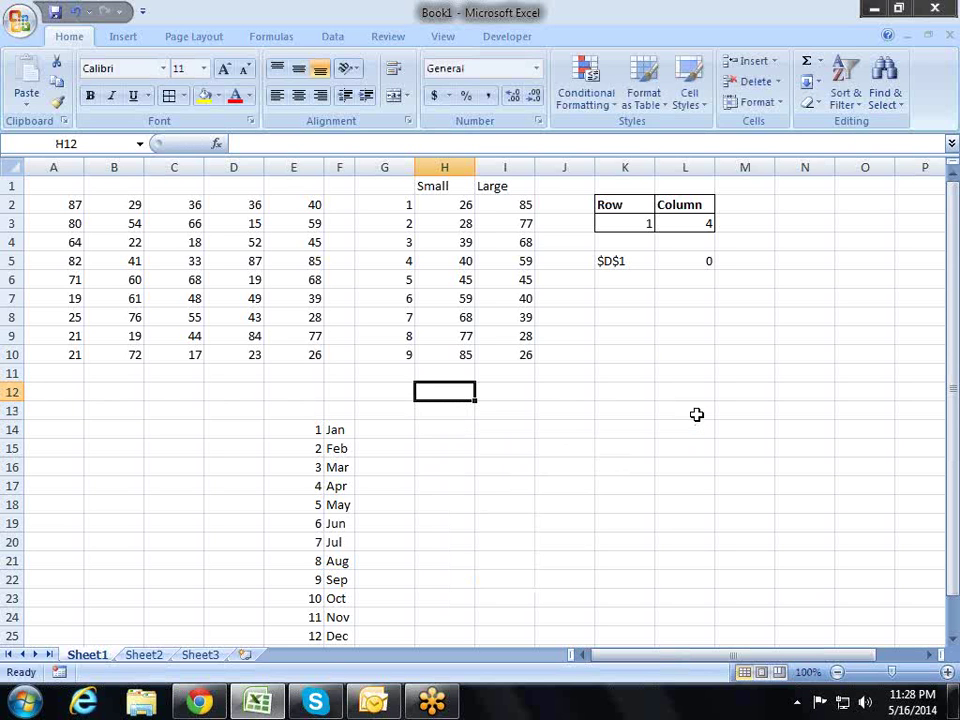
{"action": "type", "text": "1"}
{"action": "key", "text": "Return"}
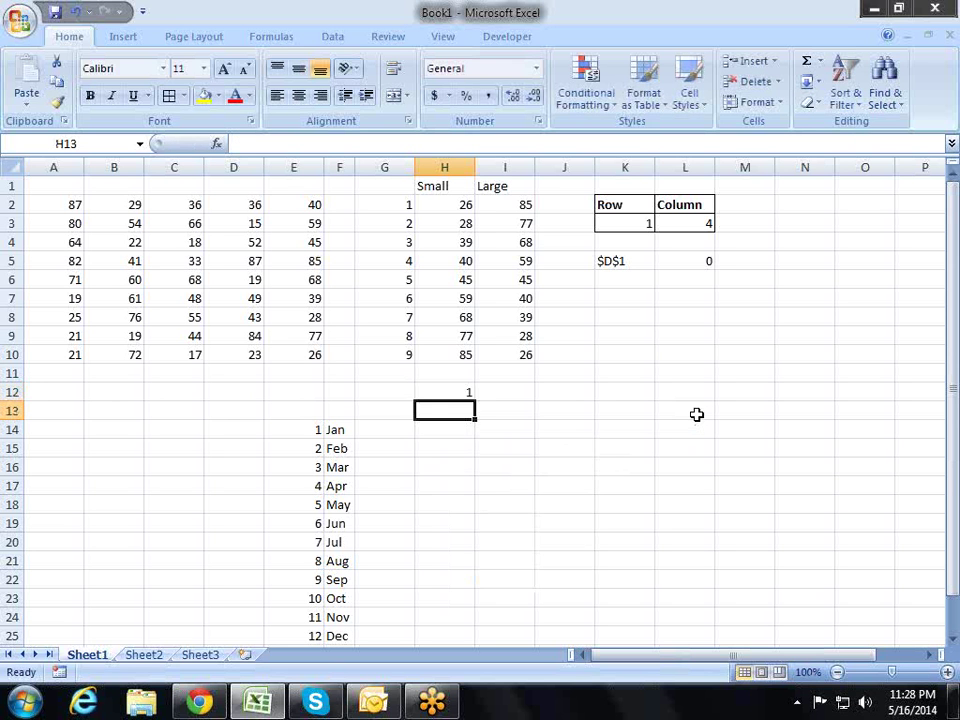
{"action": "key", "text": "Up"}
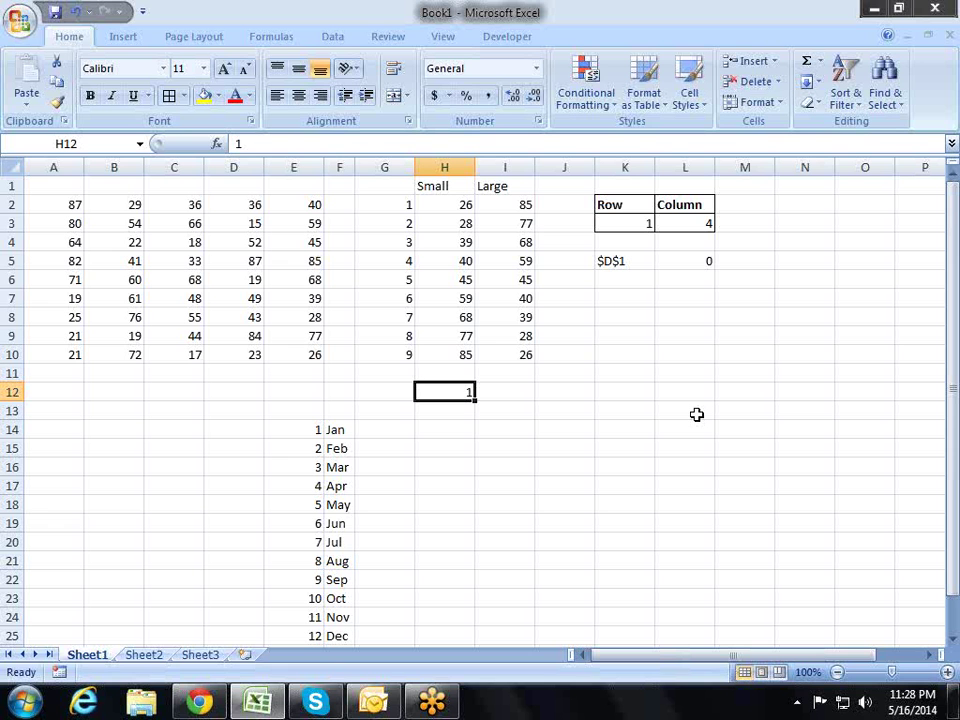
{"action": "key", "text": "Down"}
{"action": "key", "text": "Down"}
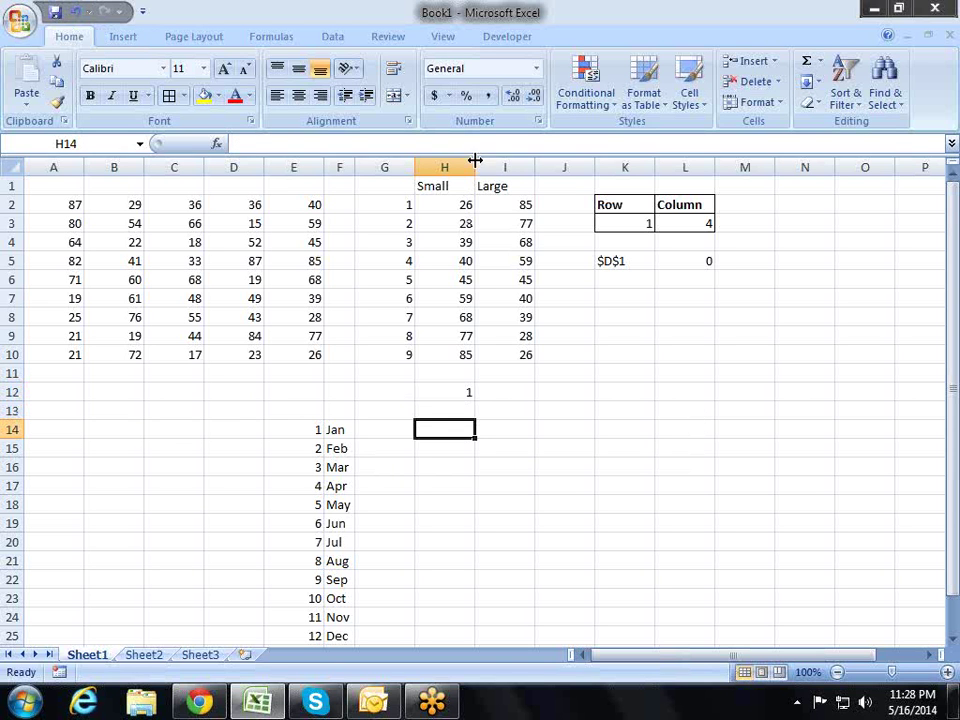
Copy the 1–9 rank numbers from G2:G10 and paste them into H14:H22.
{"action": "left_click", "coordinate": [400, 204]}
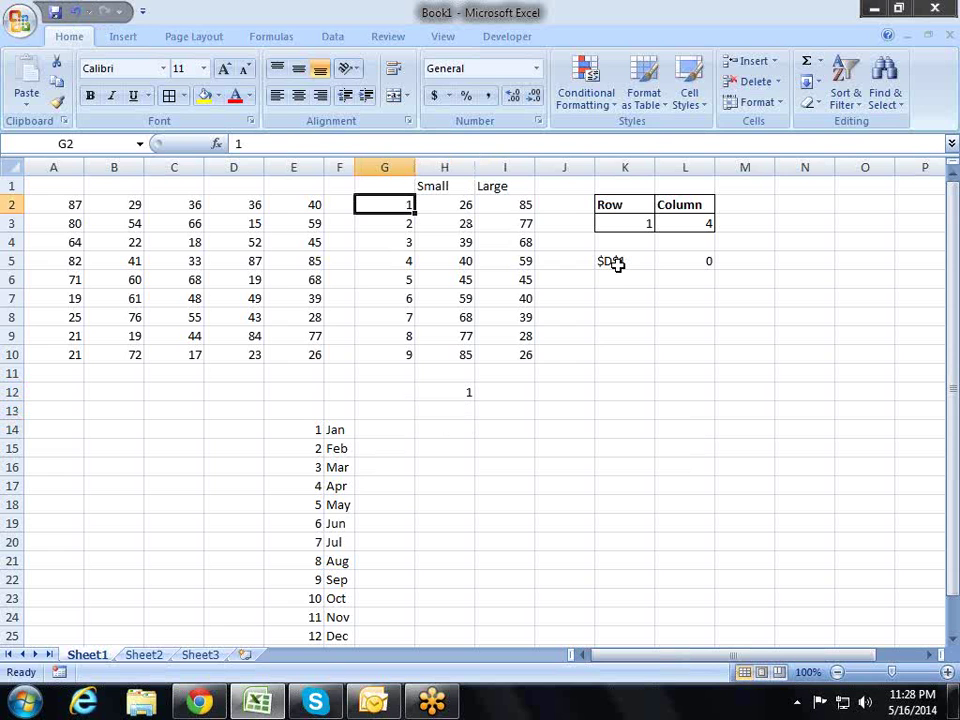
{"action": "key", "text": "ctrl+shift+Down"}
{"action": "key", "text": "ctrl+c"}
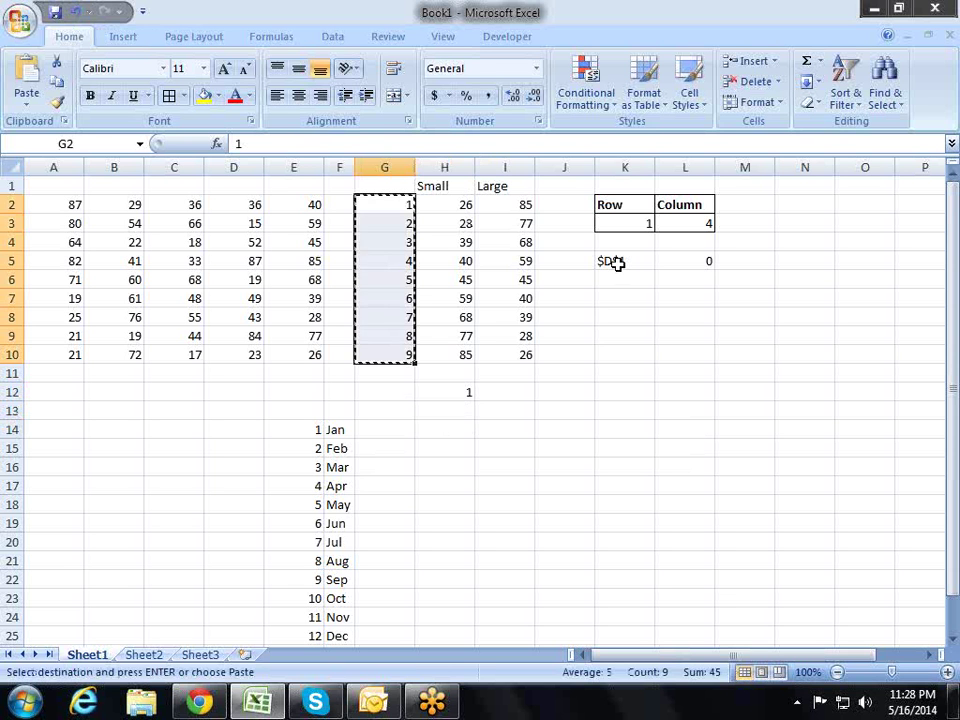
{"action": "key", "text": "Down"}
{"action": "key", "text": "Down"}
{"action": "key", "text": "Down"}
{"action": "key", "text": "Down"}
{"action": "key", "text": "Down"}
{"action": "key", "text": "Down"}
{"action": "key", "text": "Right"}
{"action": "key", "text": "Up"}
{"action": "key", "text": "Up"}
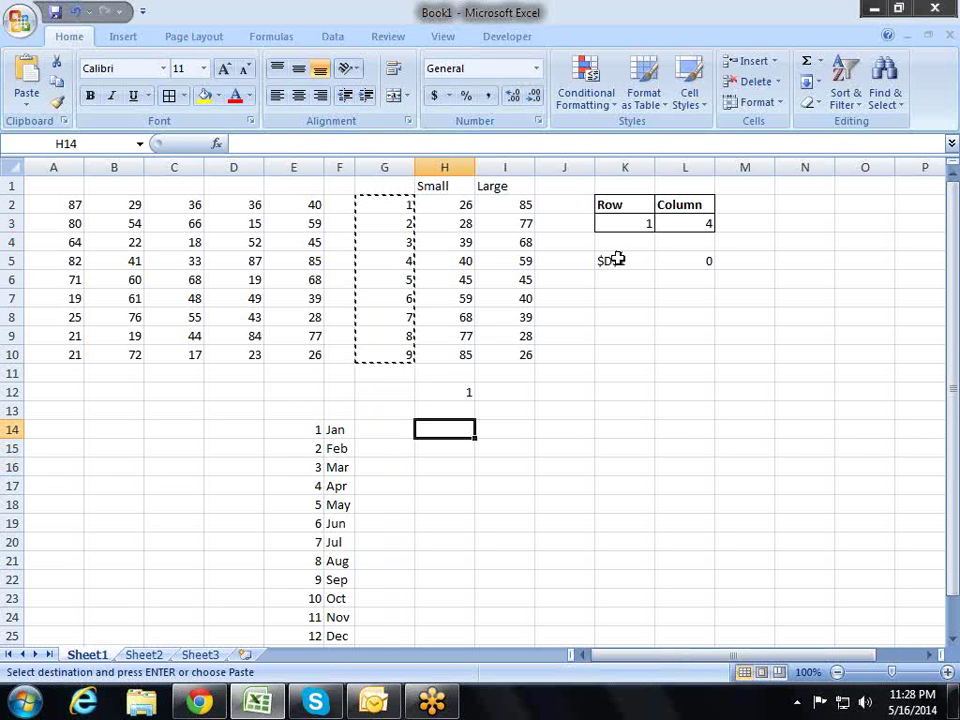
{"action": "key", "text": "Return"}
{"action": "key", "text": "Right"}
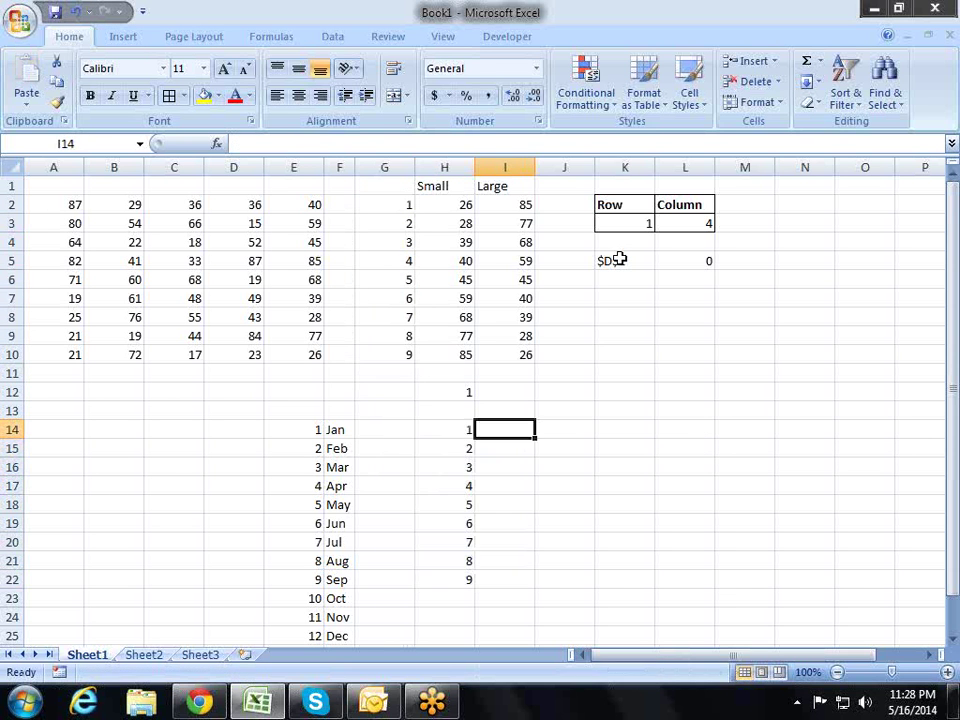
In I14 begin =CHOOSE($H$12,SMALL($E$2:$E$10, using absolute references.
{"action": "type", "text": "="}
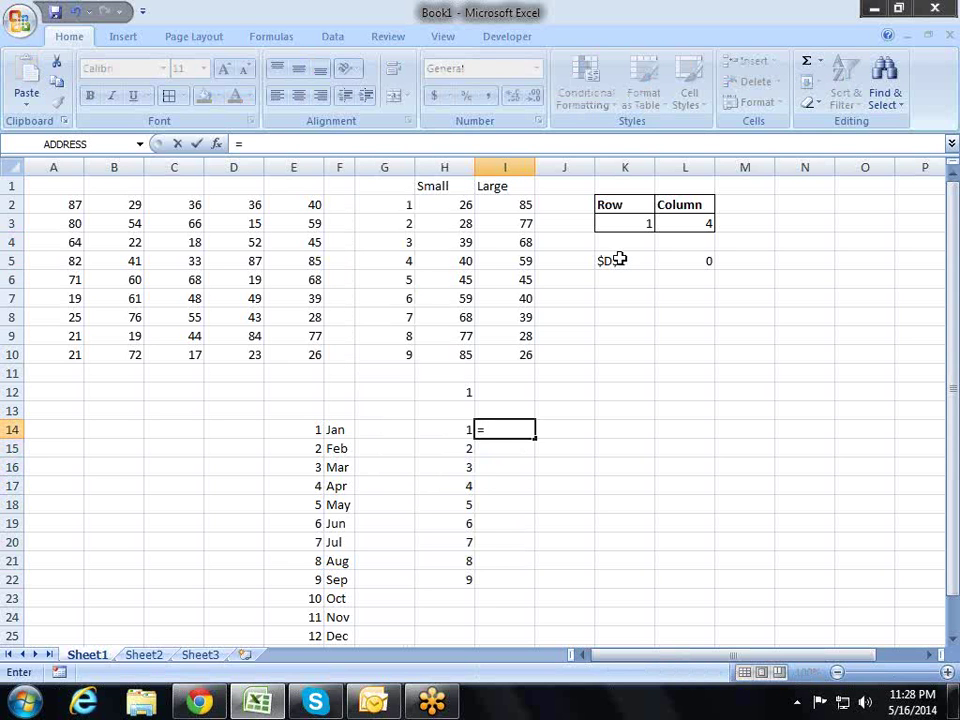
{"action": "type", "text": "cho"}
{"action": "key", "text": "Tab"}
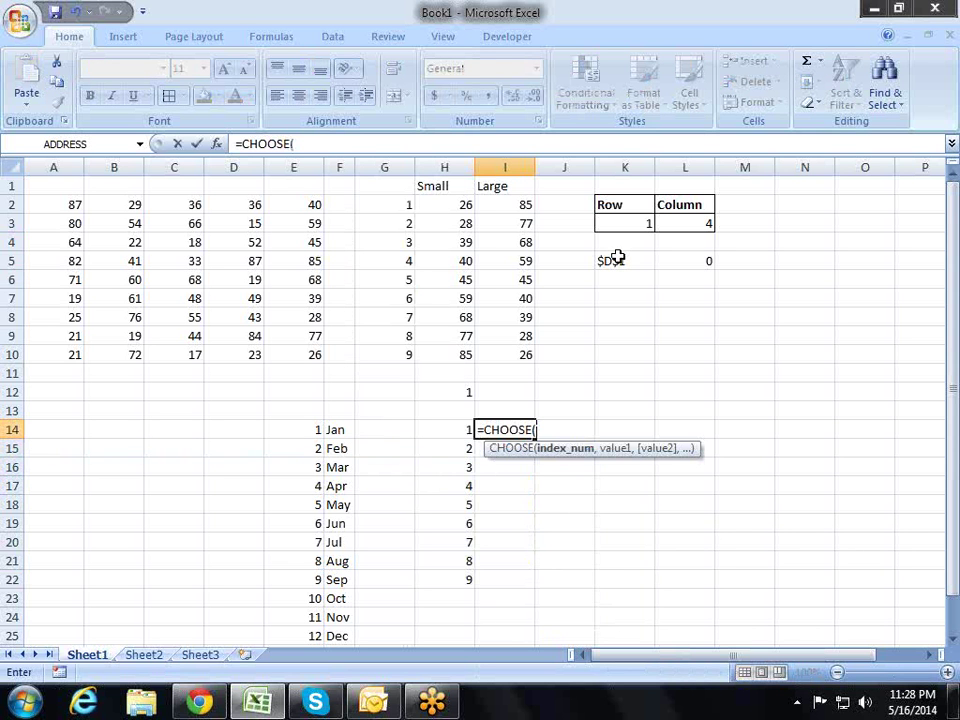
{"action": "key", "text": "Up"}
{"action": "key", "text": "Up"}
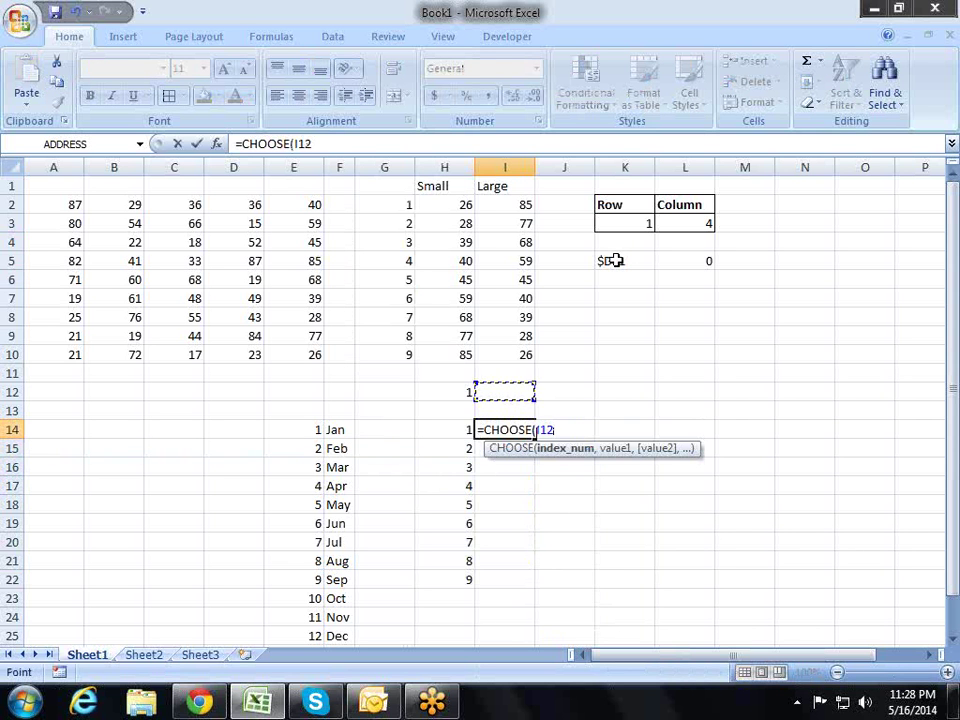
{"action": "key", "text": "Left"}
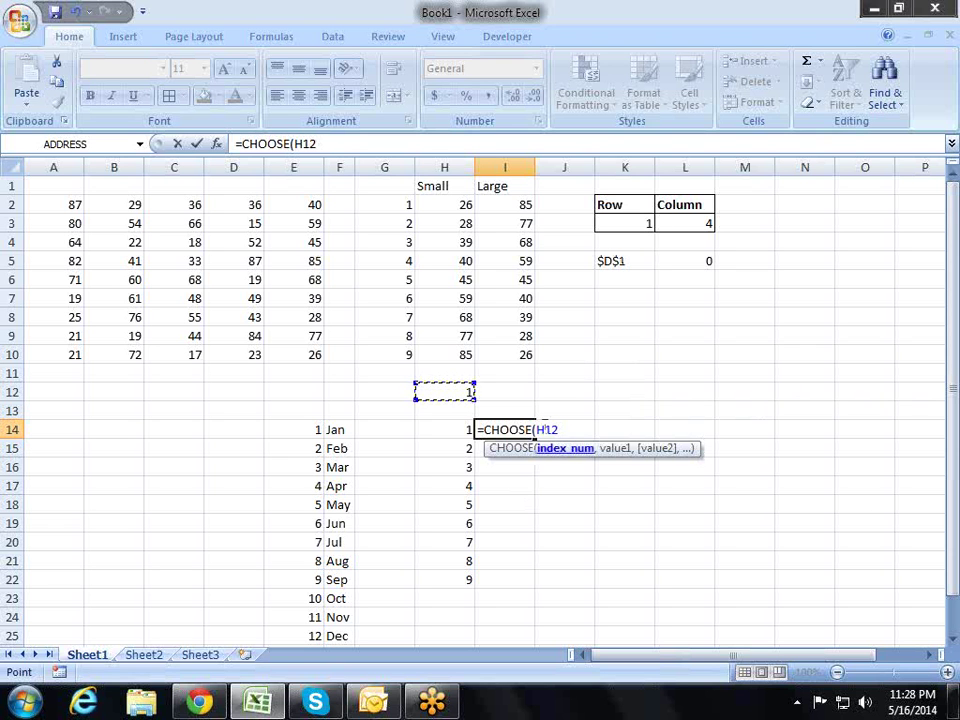
{"action": "key", "text": "F2"}
{"action": "key", "text": "F4"}
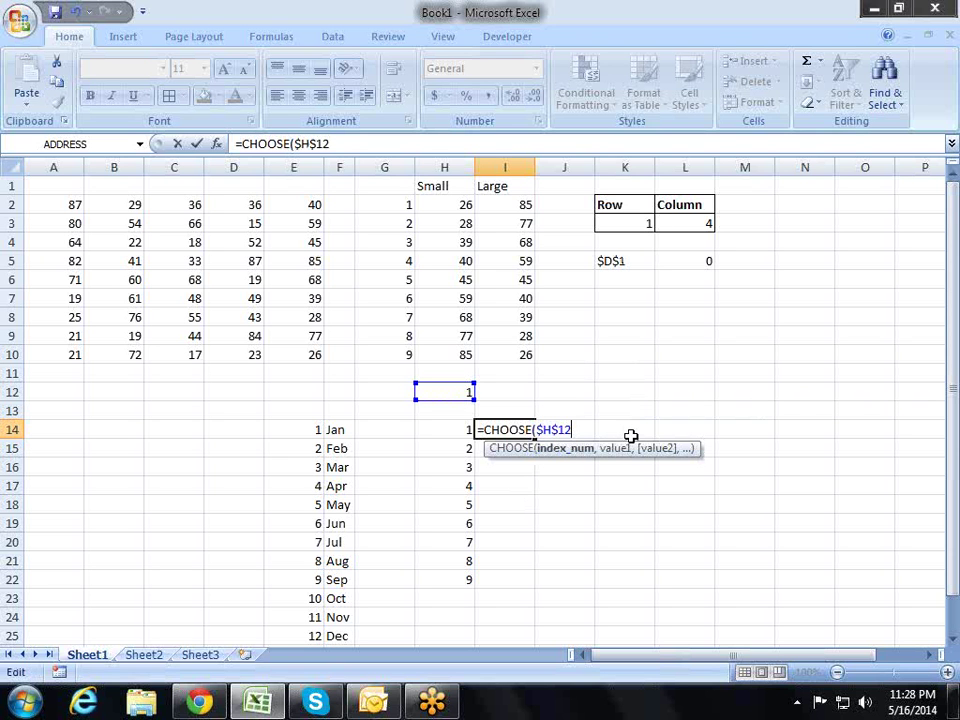
{"action": "type", "text": ","}
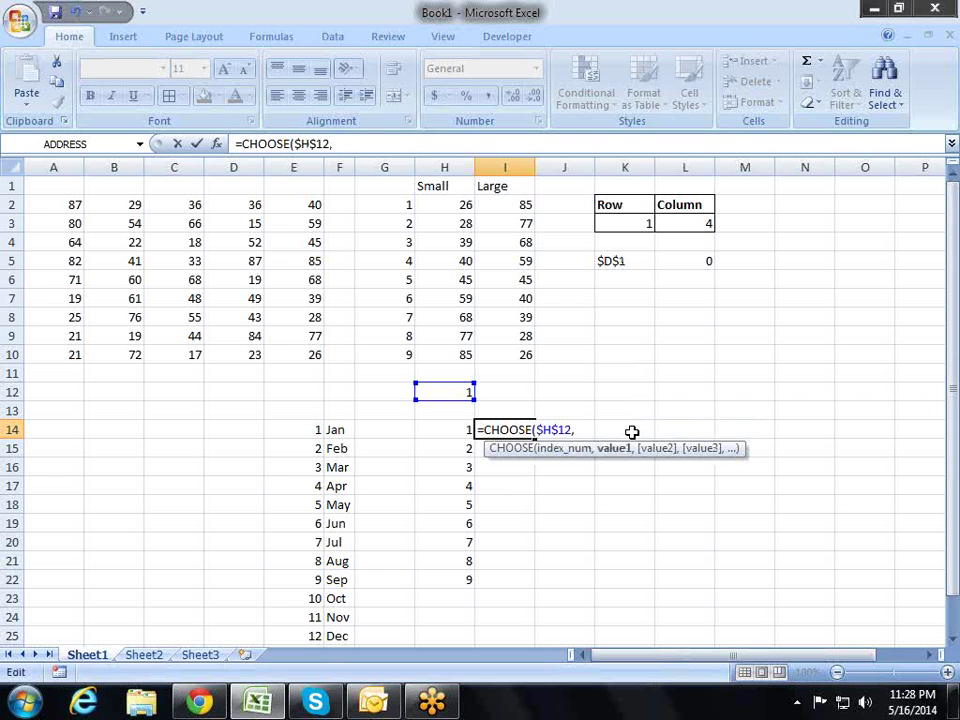
{"action": "type", "text": "sma"}
{"action": "key", "text": "Tab"}
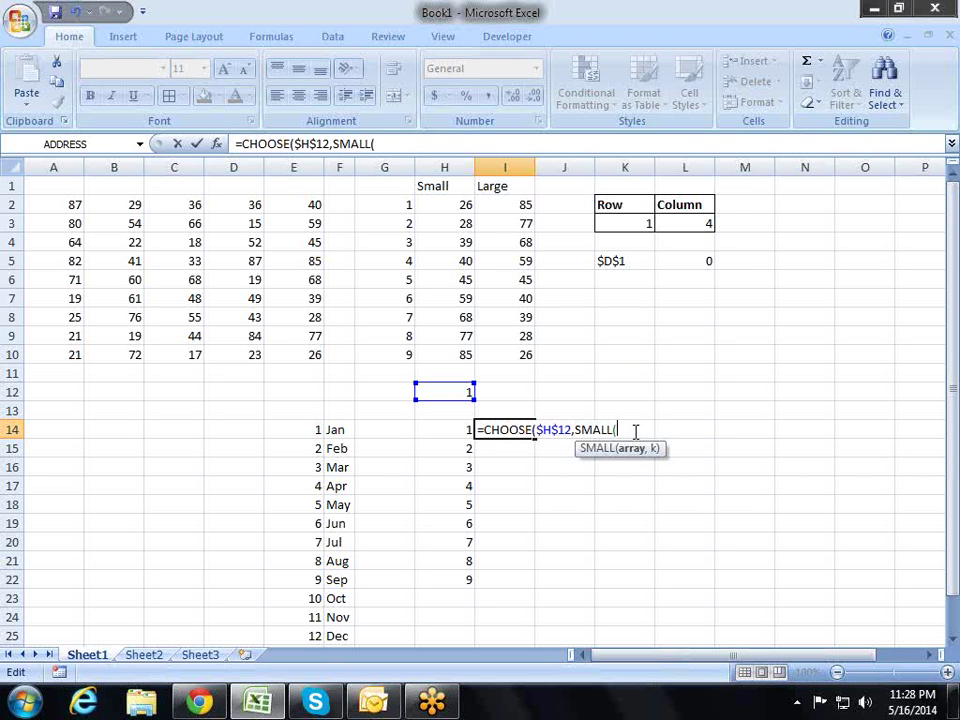
{"action": "left_click_drag", "start_coordinate": [300, 206], "coordinate": [304, 355]}
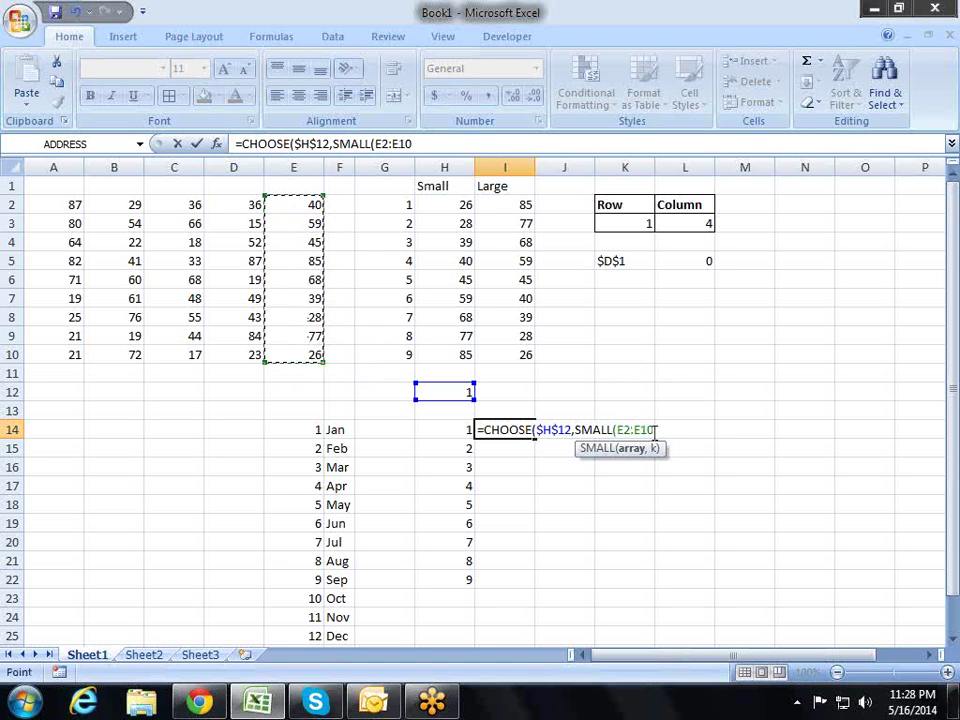
{"action": "left_click_drag", "start_coordinate": [655, 430], "coordinate": [619, 430]}
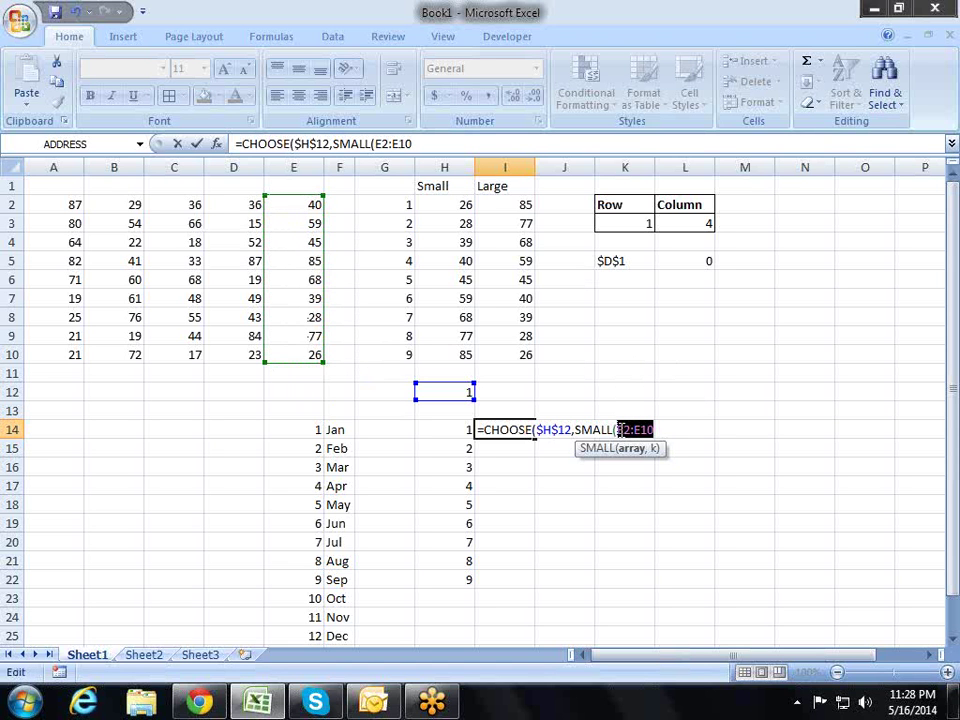
{"action": "key", "text": "F4"}
{"action": "left_click", "coordinate": [698, 430]}
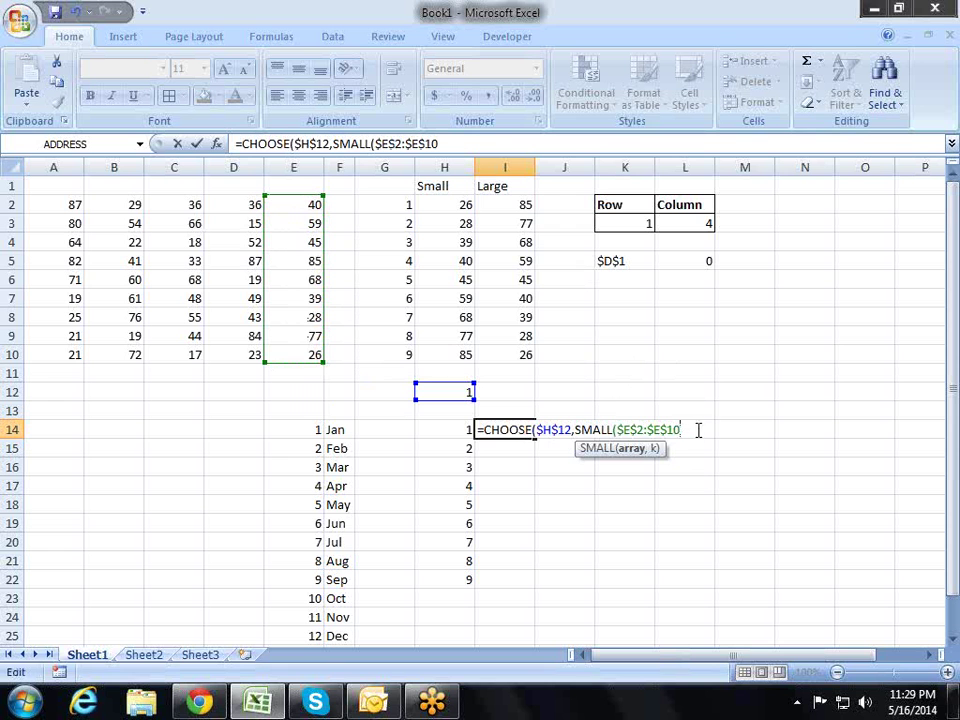
{"action": "type", "text": ","}
Complete the formula with H14 and LARGE($E$2:$E$10,H14), then confirm it.
{"action": "left_click", "coordinate": [464, 429]}
{"action": "type", "text": ")"}
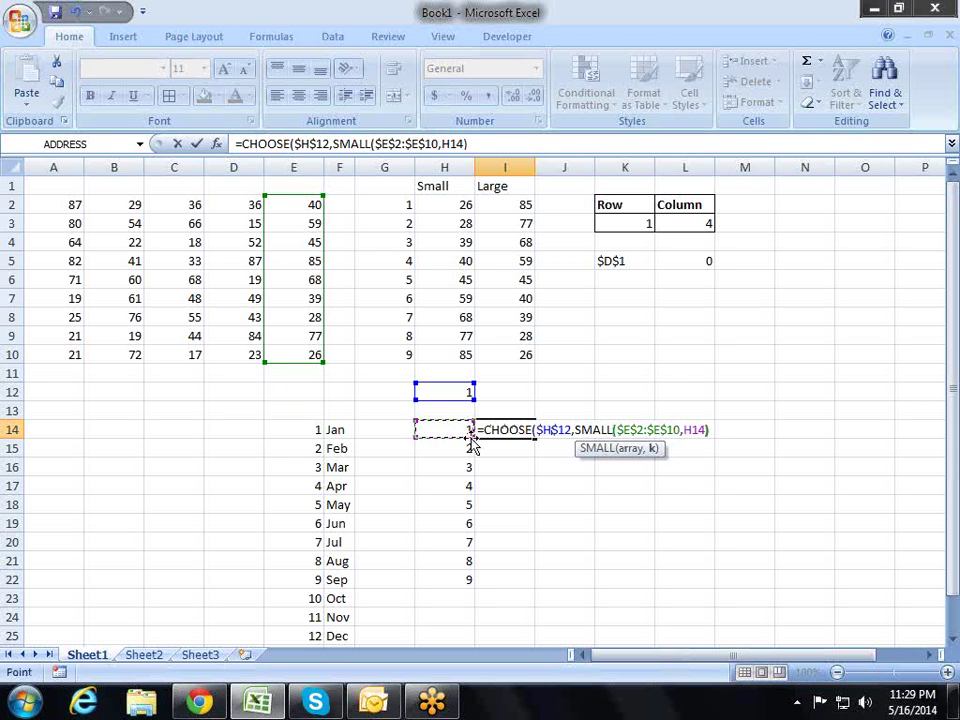
{"action": "type", "text": ","}
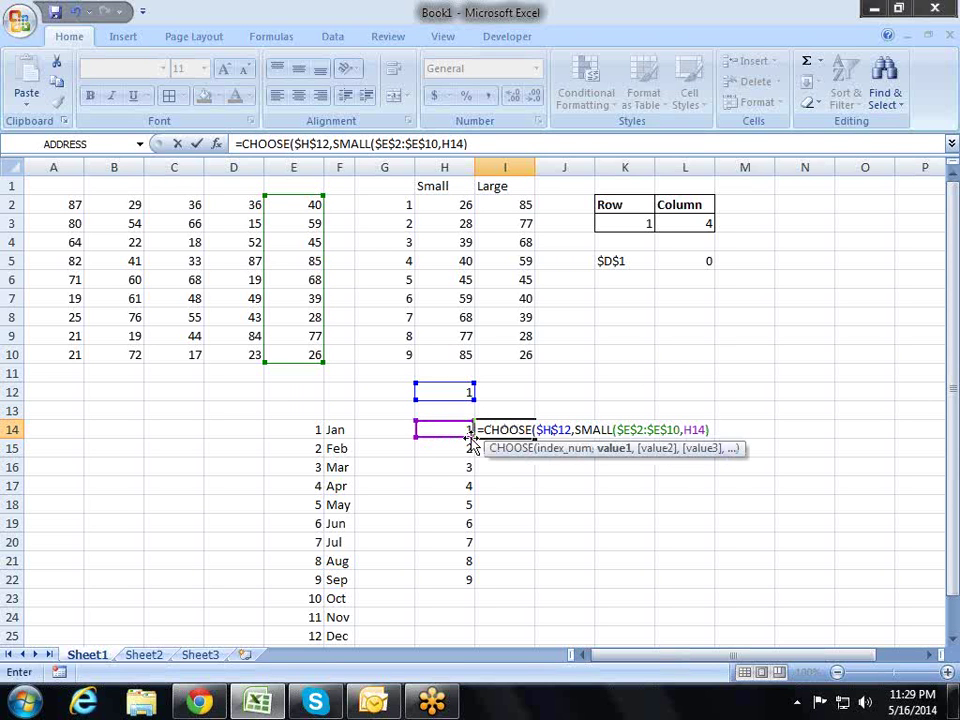
{"action": "type", "text": ","}
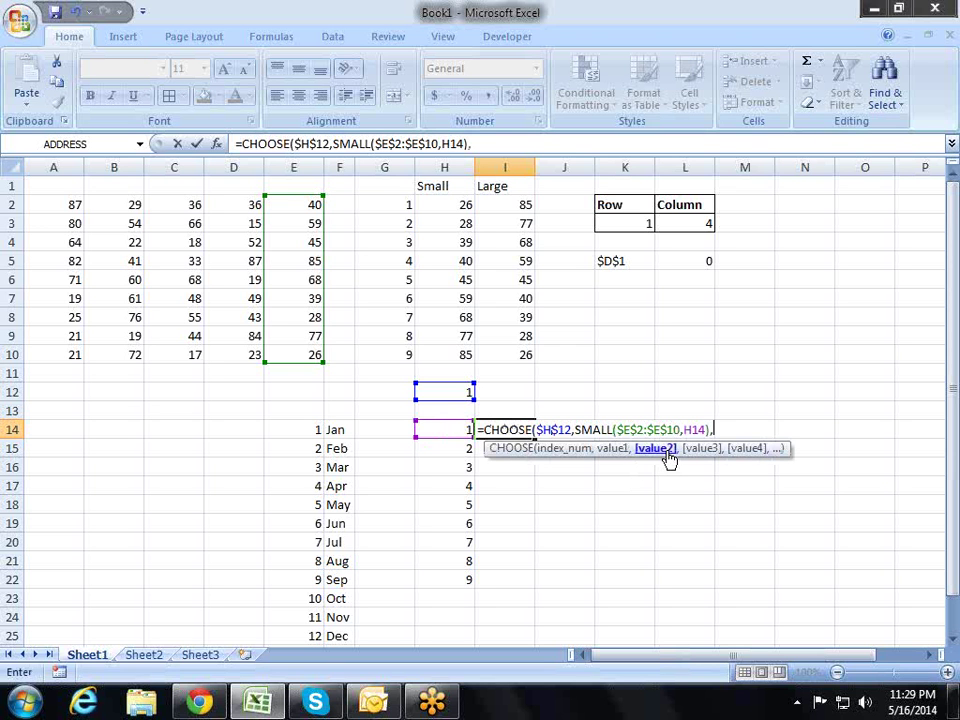
{"action": "type", "text": "la"}
{"action": "key", "text": "Tab"}
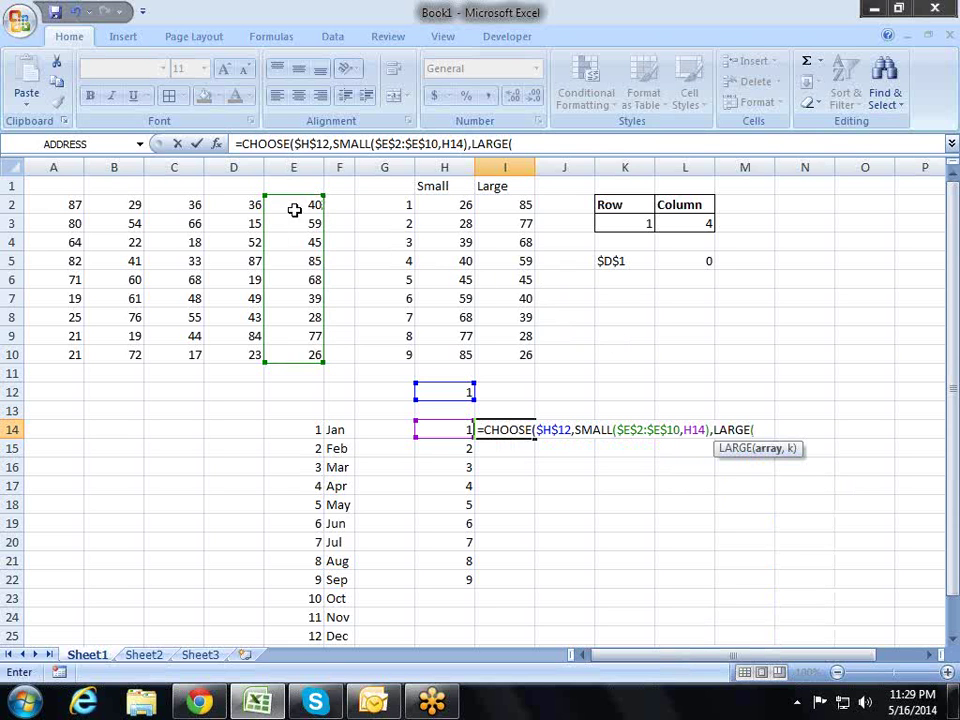
{"action": "left_click_drag", "start_coordinate": [294, 205], "coordinate": [293, 366]}
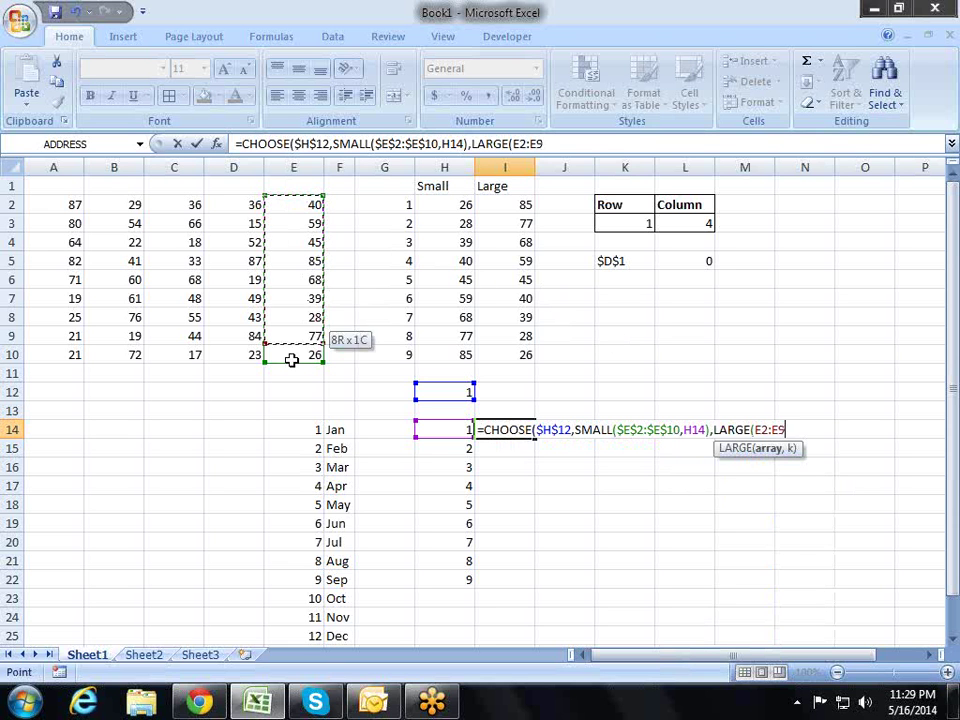
{"action": "type", "text": ","}
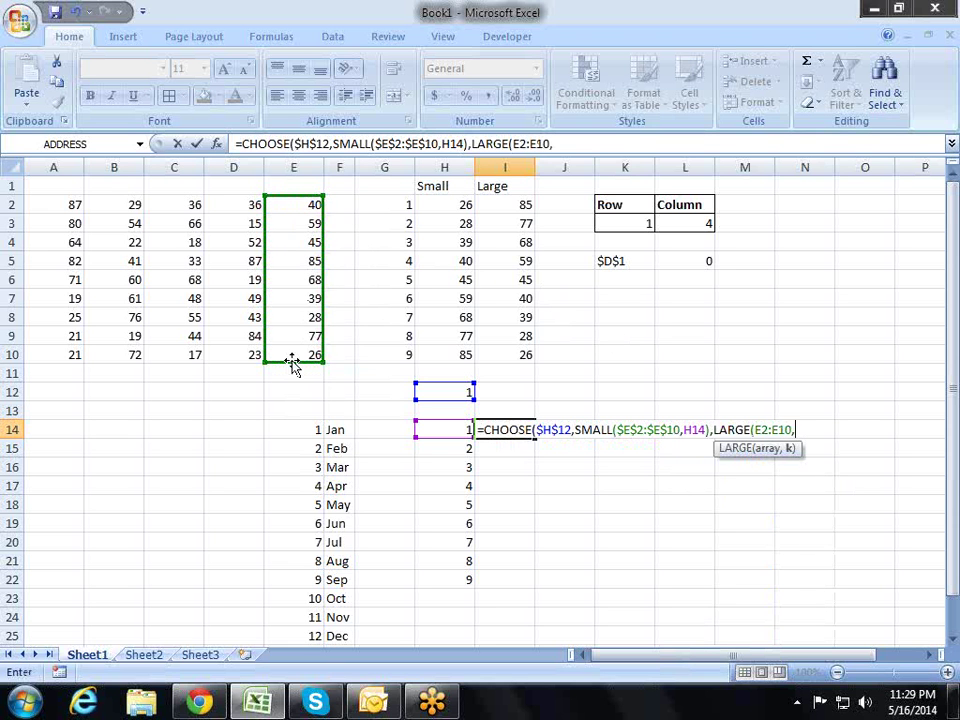
{"action": "left_click", "coordinate": [444, 428]}
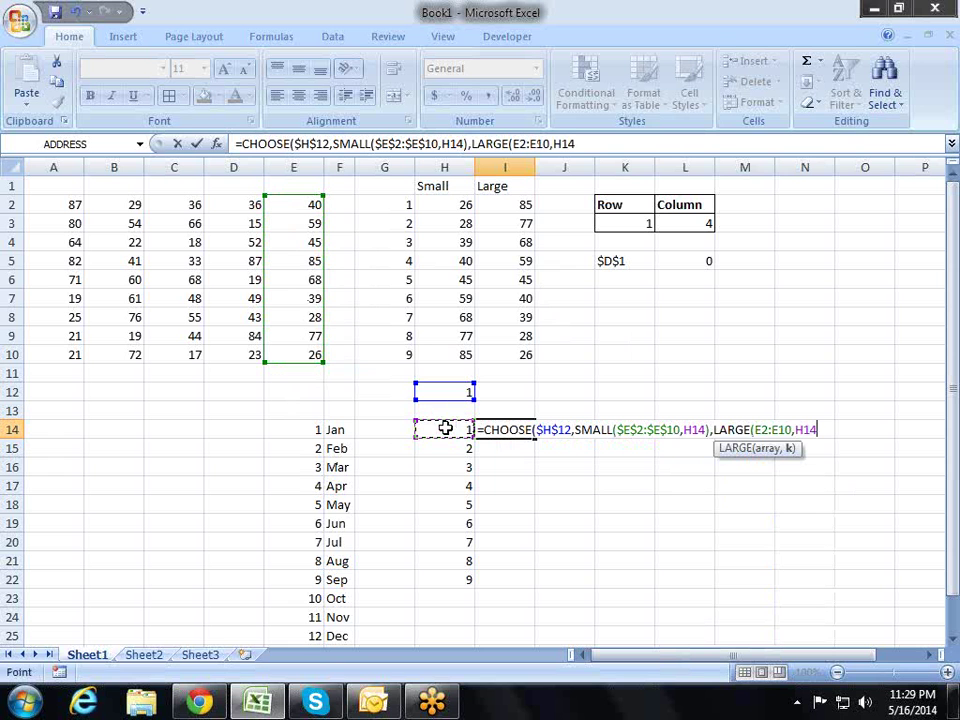
{"action": "type", "text": "))"}
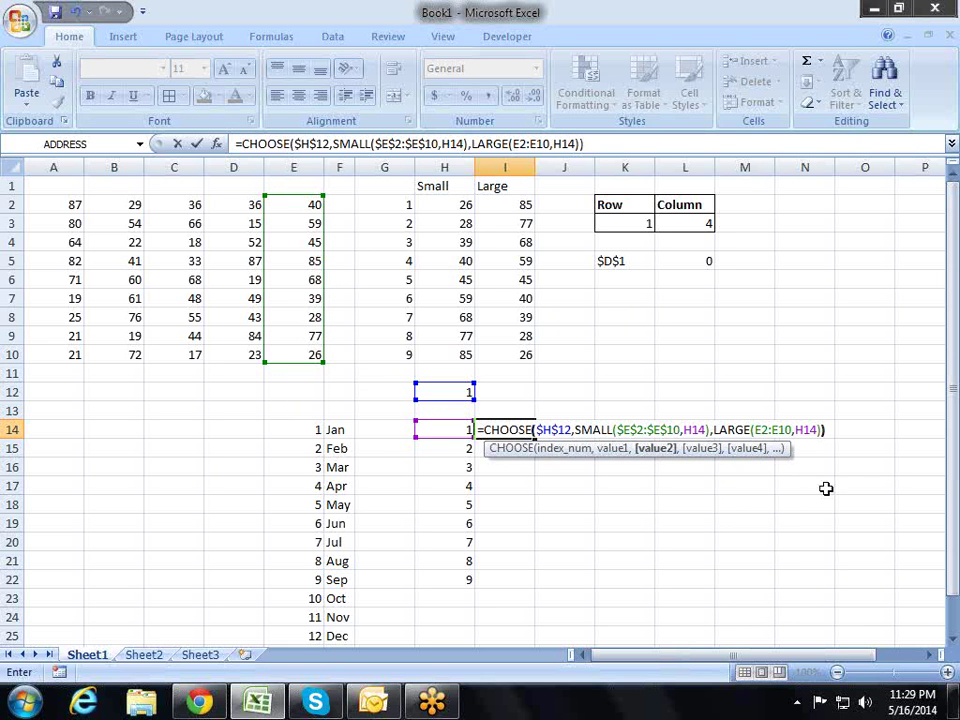
{"action": "left_click_drag", "start_coordinate": [792, 428], "coordinate": [757, 428]}
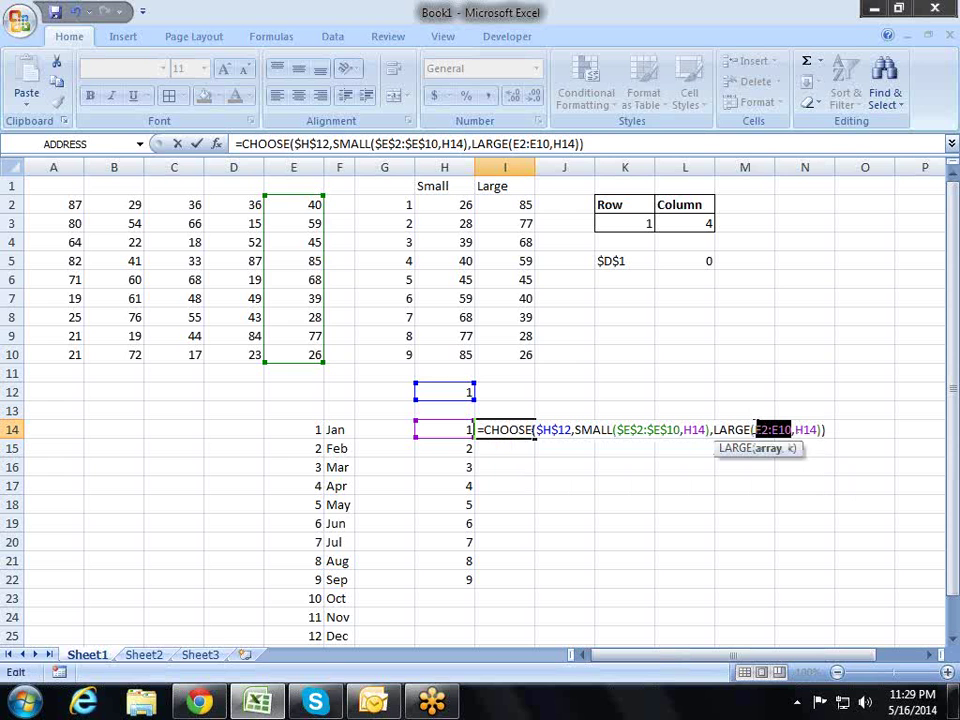
{"action": "key", "text": "F4"}
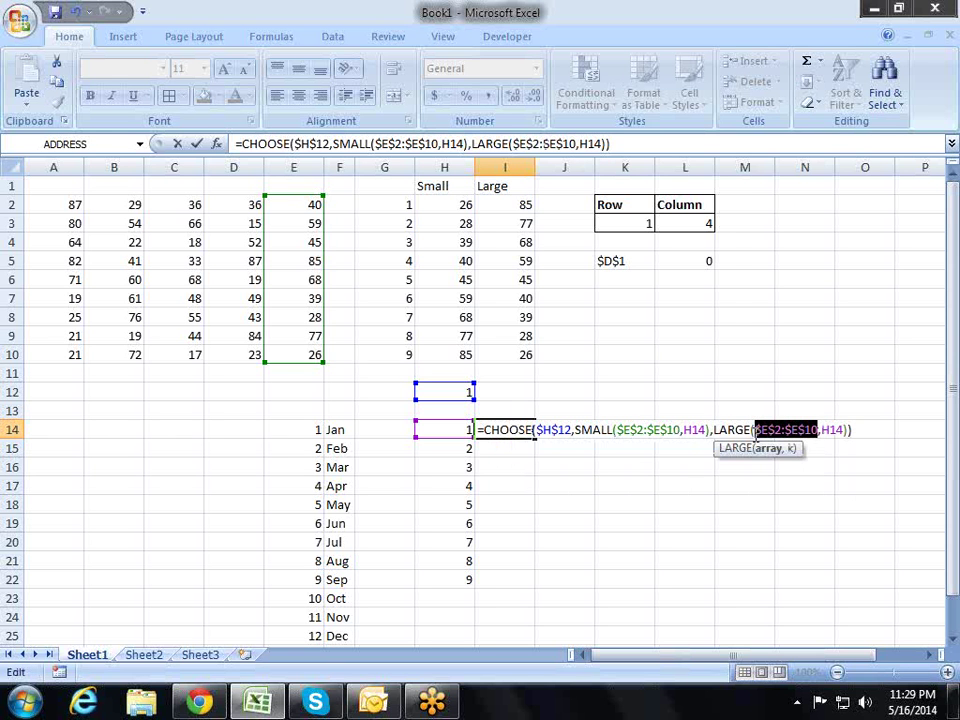
{"action": "key", "text": "Return"}
Fill the I14 CHOOSE formula down to I22.
{"action": "left_click", "coordinate": [516, 410]}
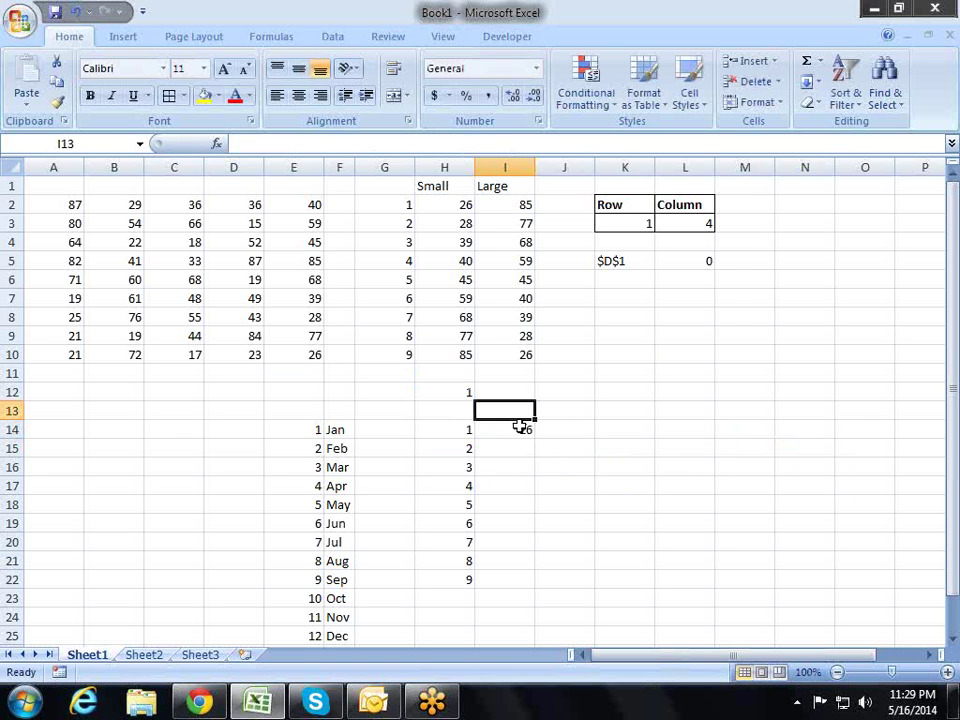
{"action": "left_click", "coordinate": [524, 430]}
{"action": "left_click_drag", "start_coordinate": [536, 437], "coordinate": [524, 590]}
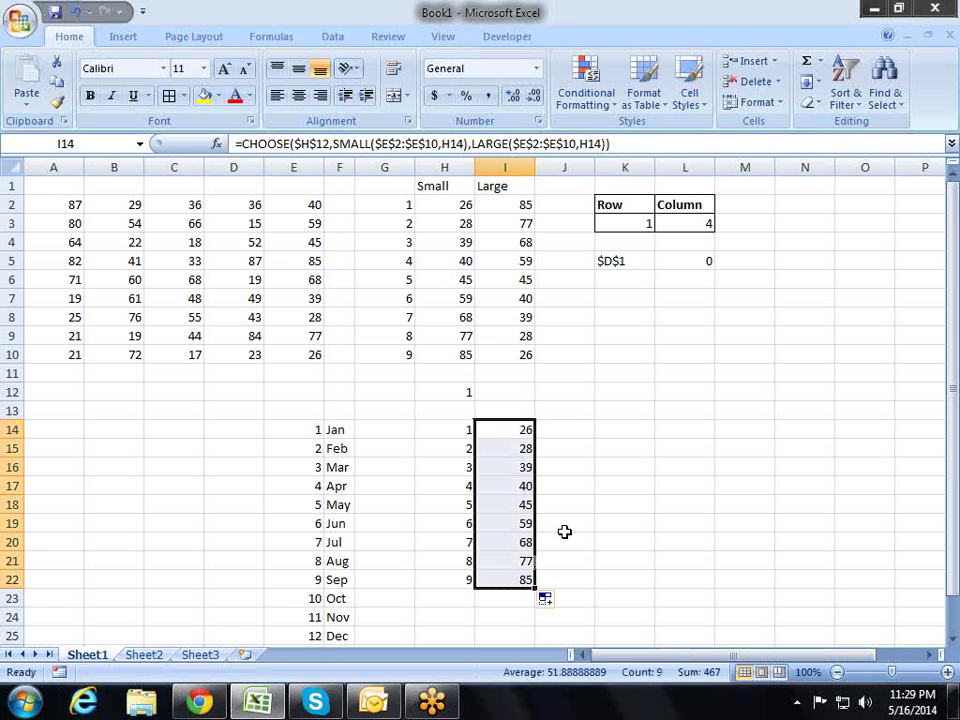
Set H12 to 2 to list 85 down to 26, then reset it to 1.
{"action": "left_click", "coordinate": [467, 389]}
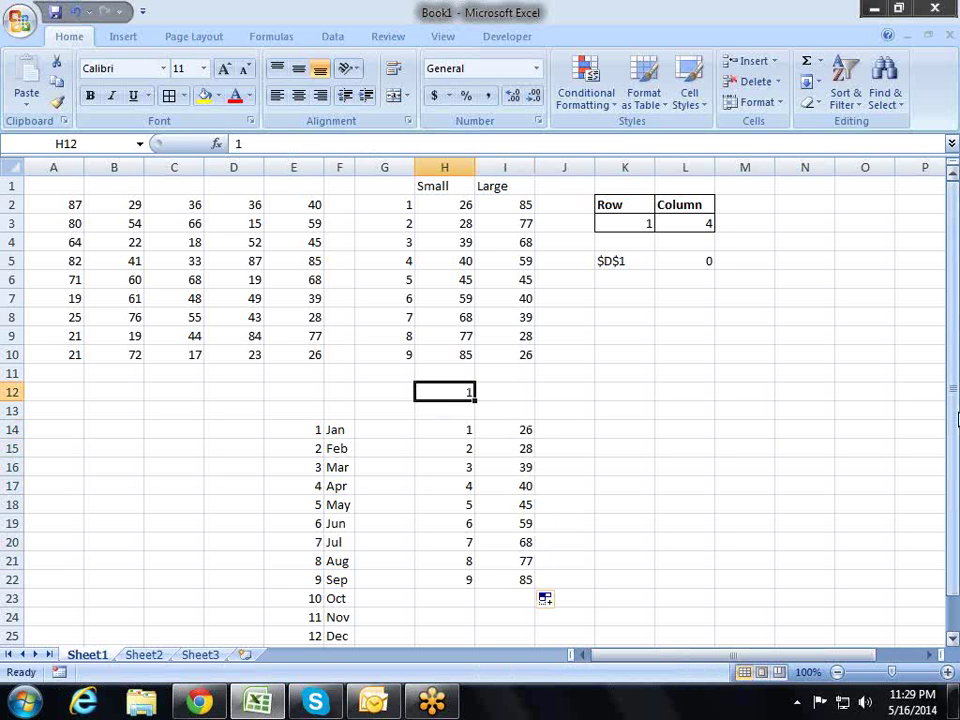
{"action": "type", "text": "2"}
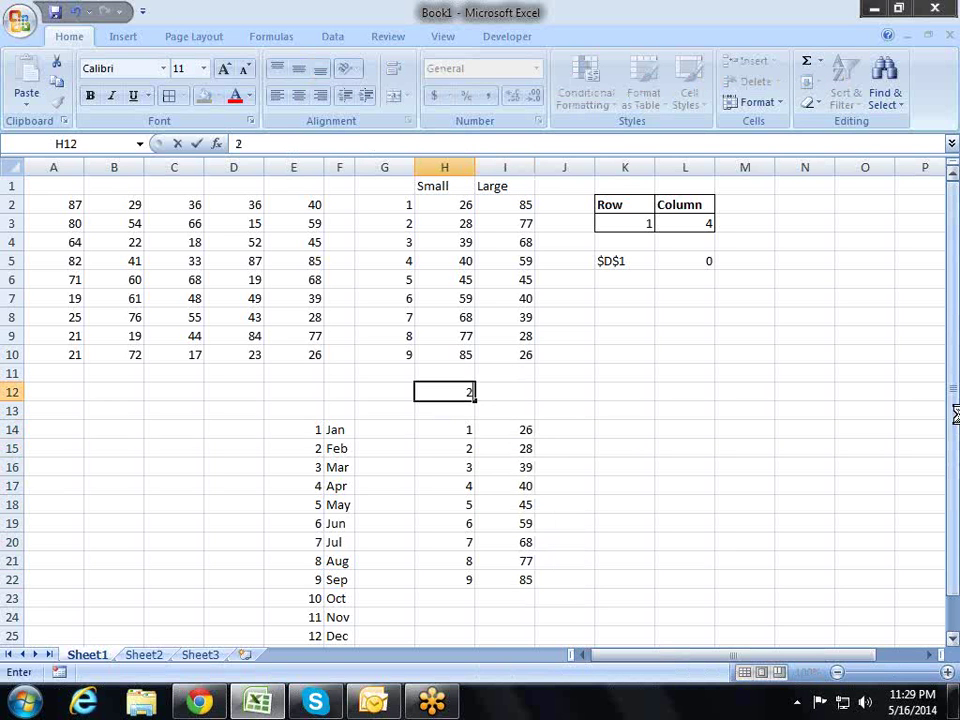
{"action": "key", "text": "Return"}
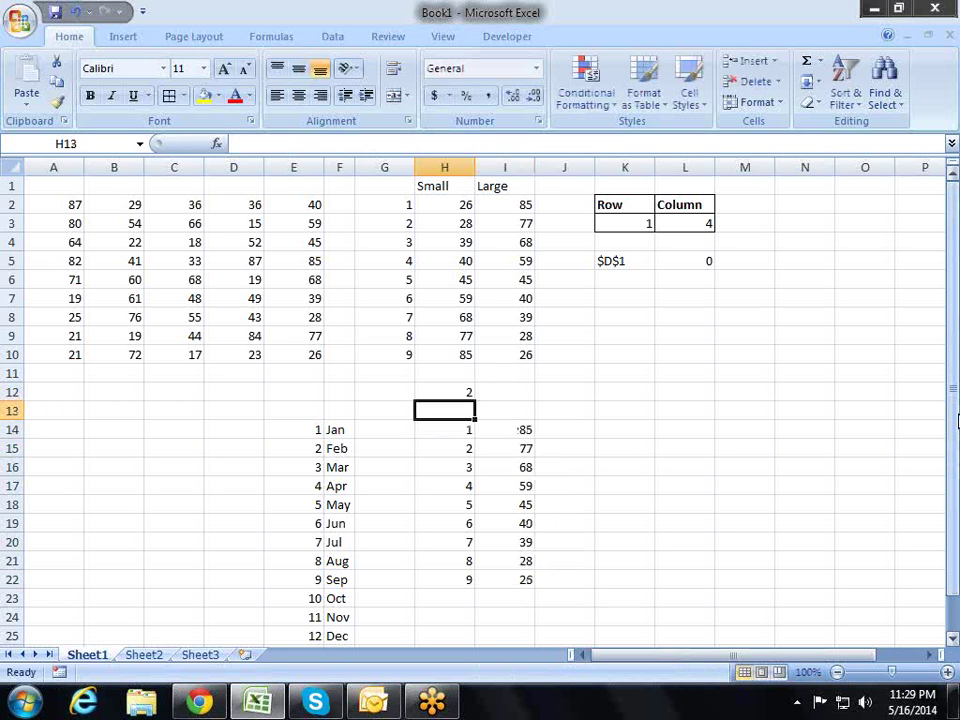
{"action": "key", "text": "Up"}
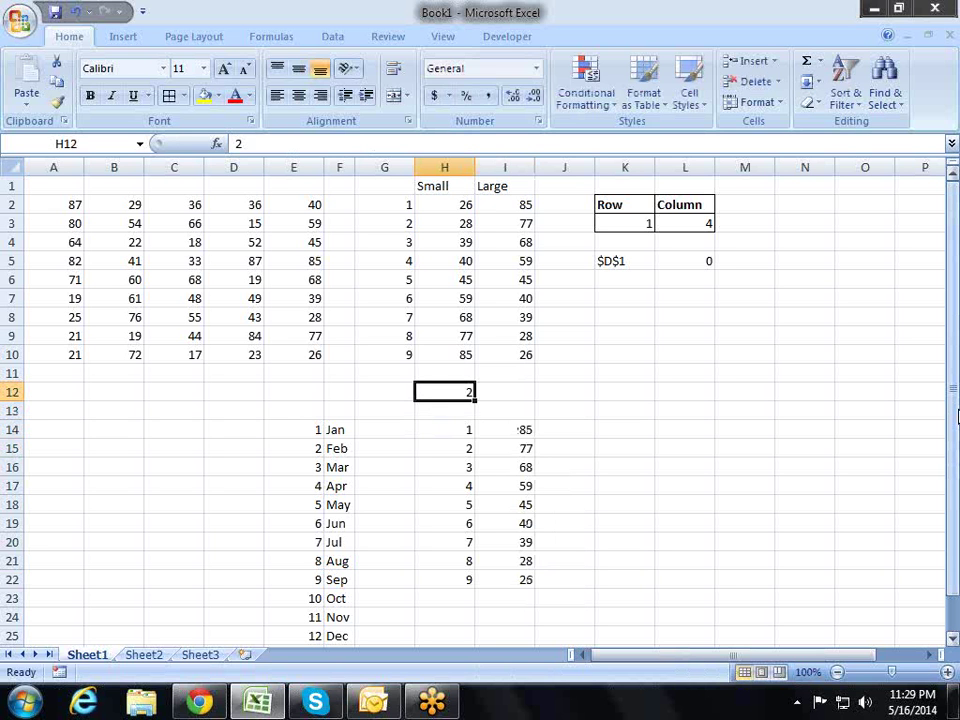
{"action": "type", "text": "1"}
{"action": "key", "text": "Return"}
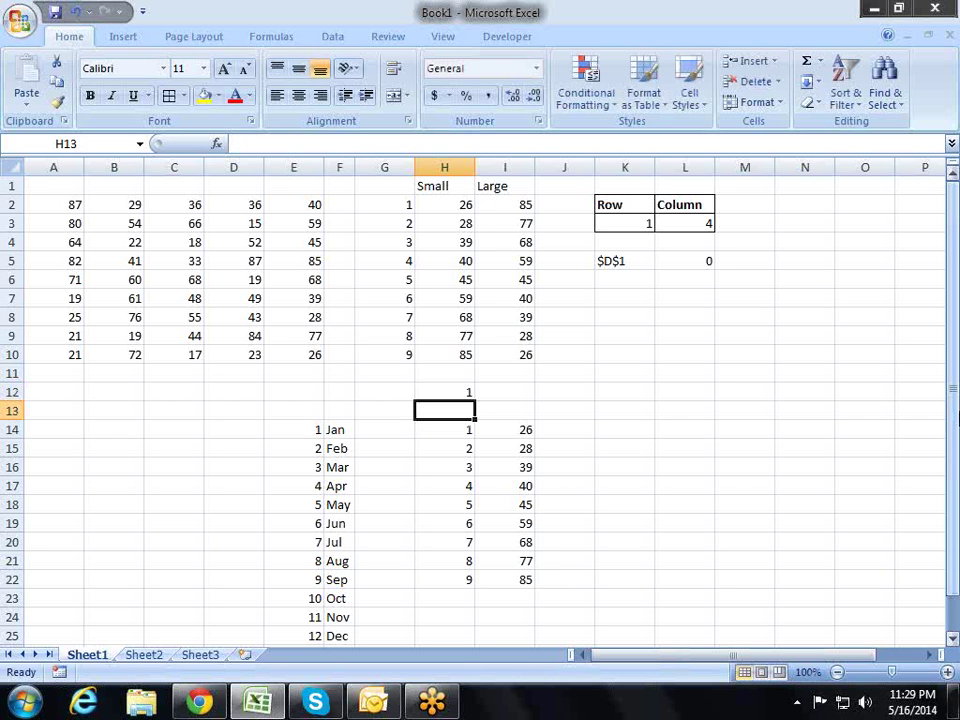
{"action": "key", "text": "Up"}
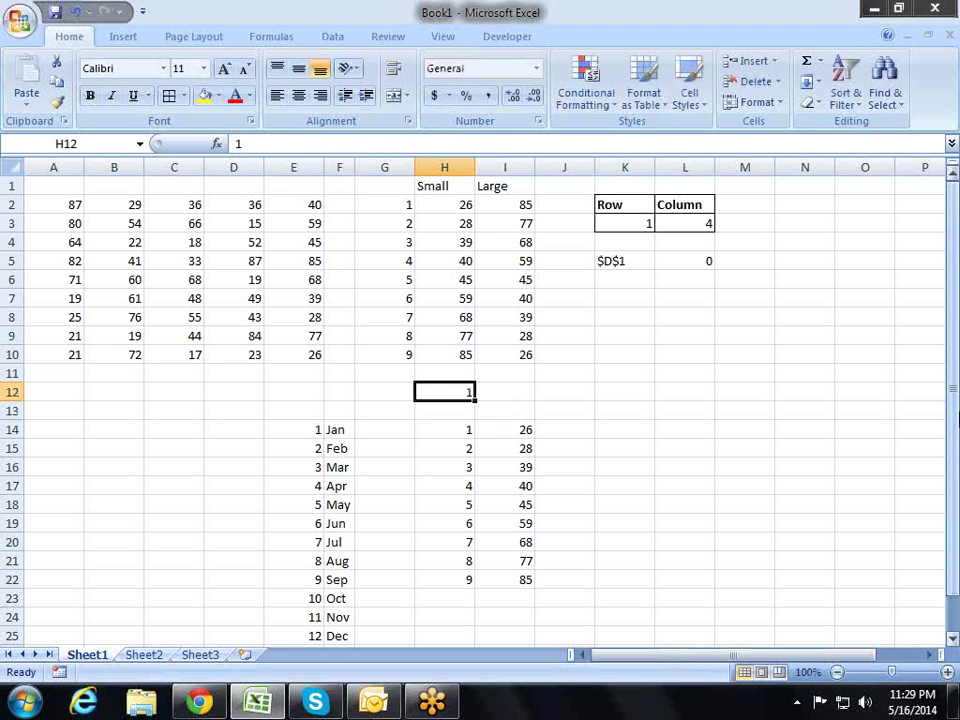
{"action": "key", "text": "Right"}
{"action": "key", "text": "Left"}
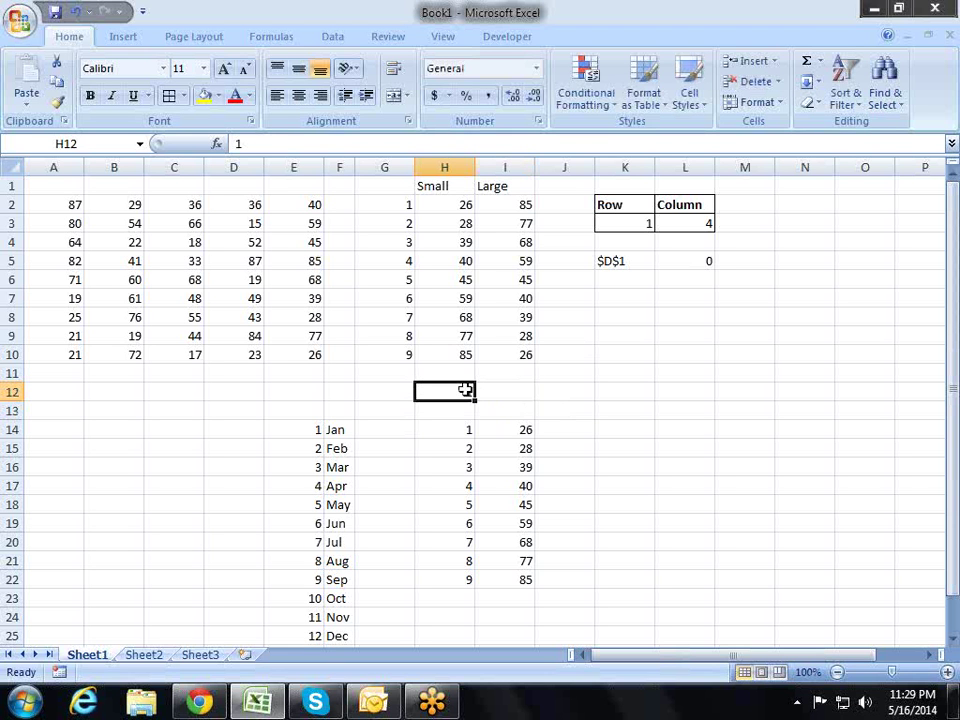
{"action": "left_click", "coordinate": [531, 392]}
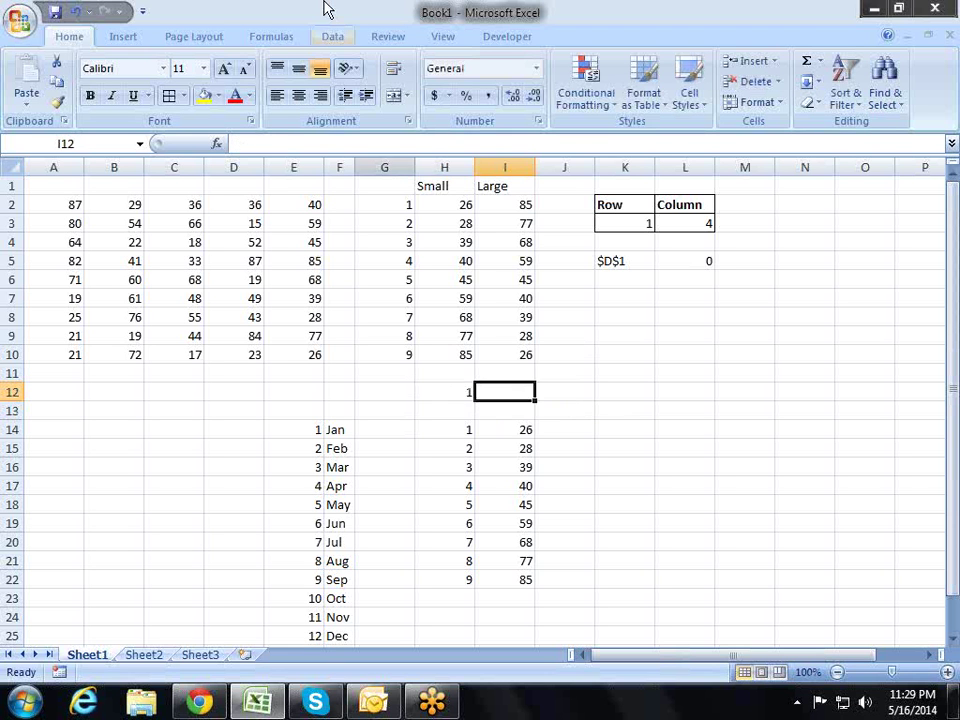
Draw a Form Controls spin button in column K around rows 9–12.
{"action": "left_click", "coordinate": [525, 40]}
{"action": "left_click", "coordinate": [252, 92]}
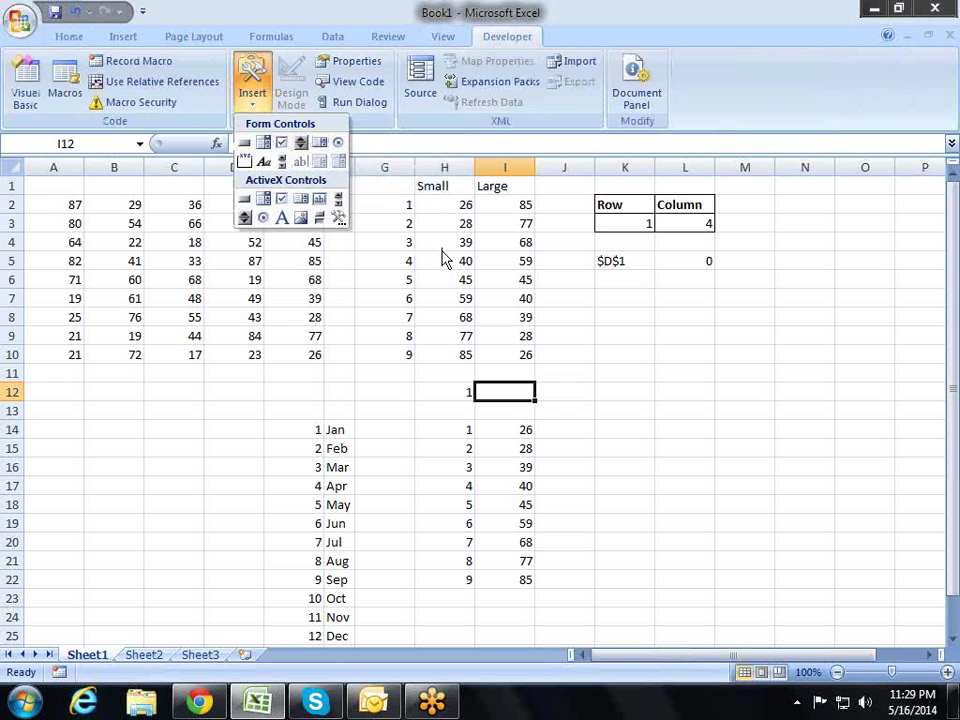
{"action": "left_click", "coordinate": [300, 141]}
{"action": "left_click_drag", "start_coordinate": [606, 332], "coordinate": [645, 404]}
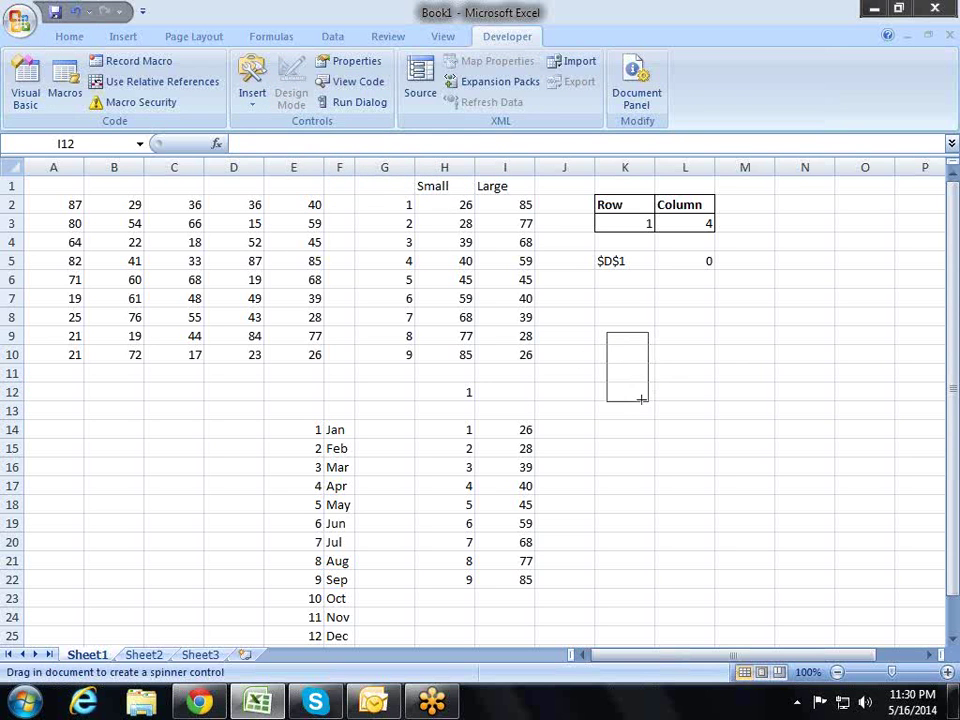
Format the spinner with minimum 1, maximum 2 and cell link $H$12.
{"action": "right_click", "coordinate": [628, 384]}
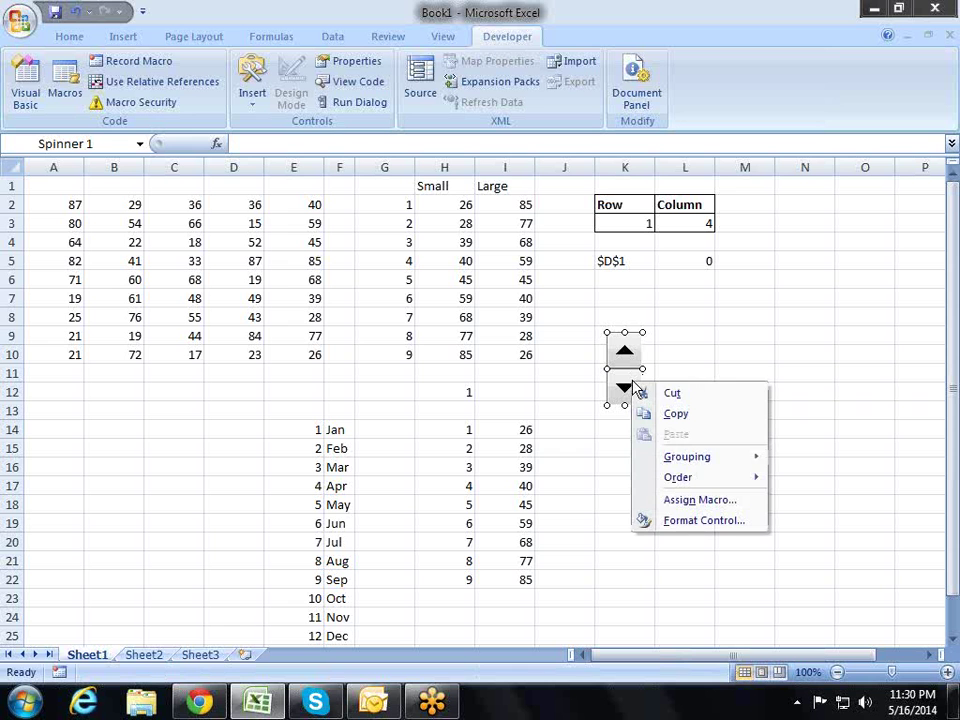
{"action": "left_click", "coordinate": [697, 522]}
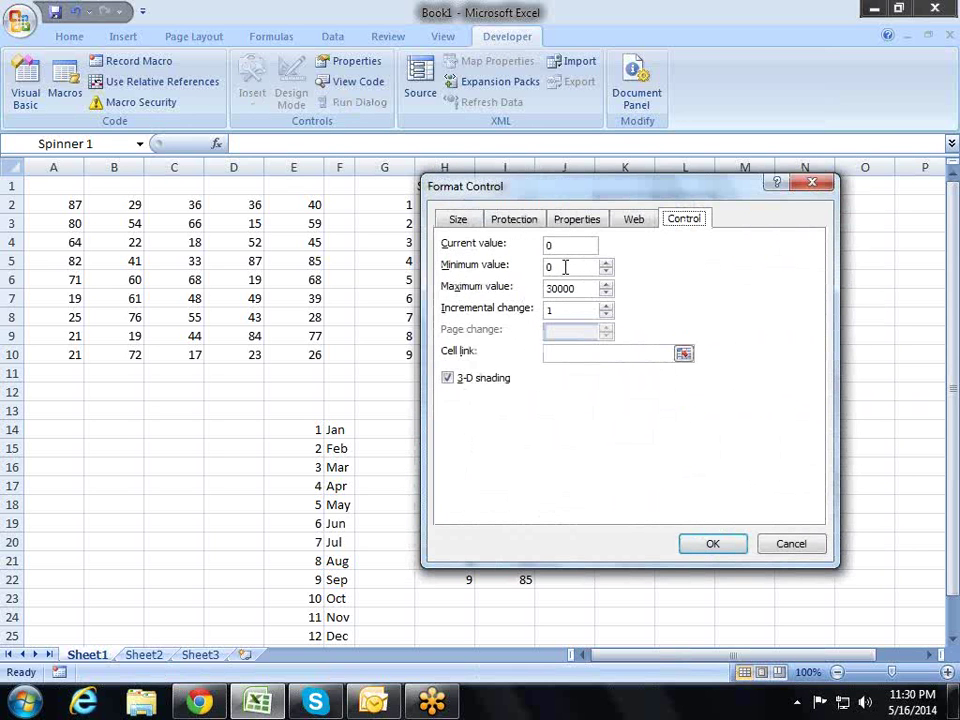
{"action": "double_click", "coordinate": [565, 267]}
{"action": "key", "text": "Tab"}
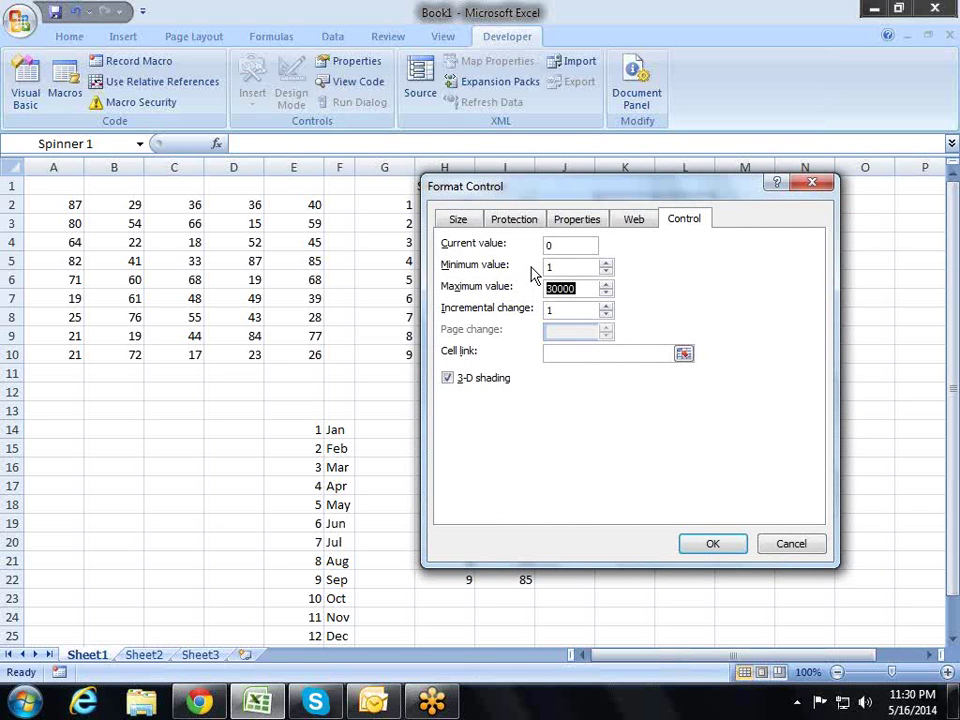
{"action": "type", "text": "2"}
{"action": "left_click_drag", "start_coordinate": [568, 191], "coordinate": [778, 302]}
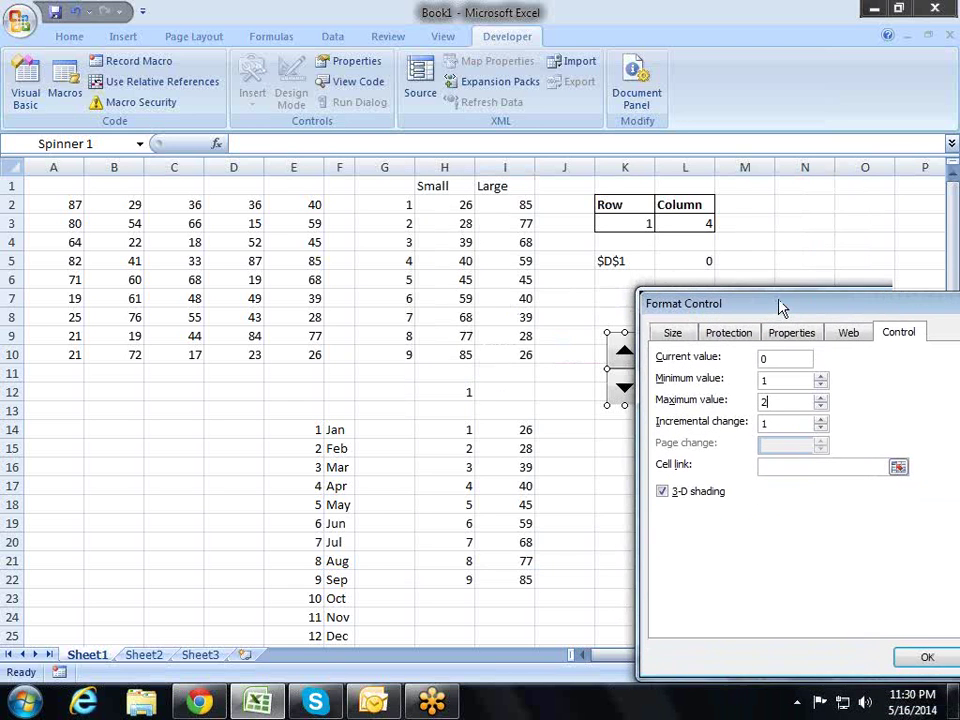
{"action": "left_click", "coordinate": [900, 469]}
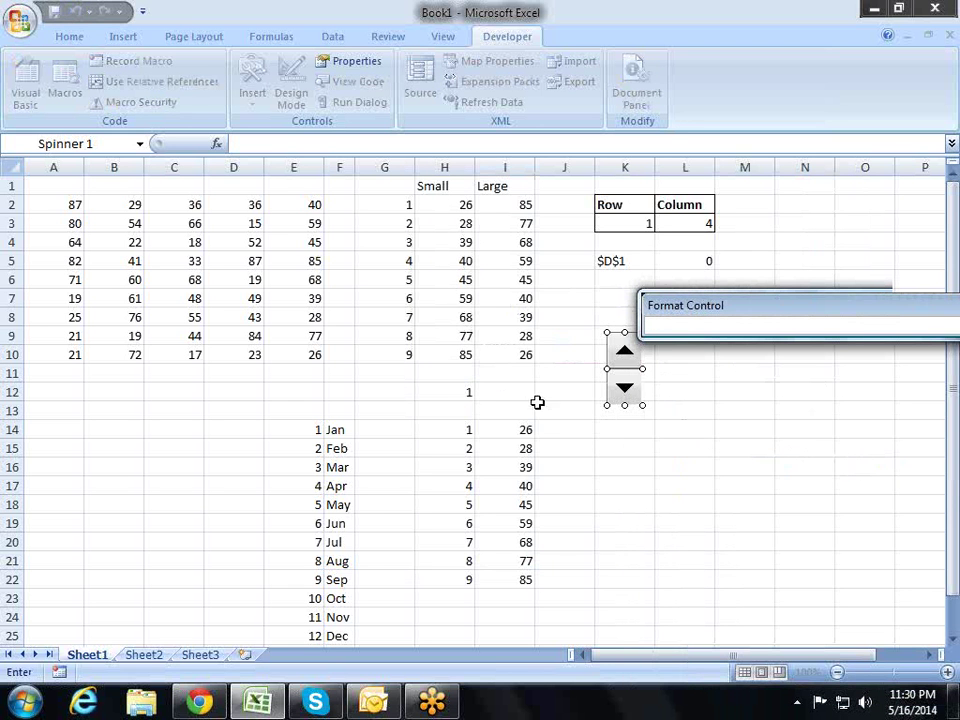
{"action": "left_click", "coordinate": [466, 390]}
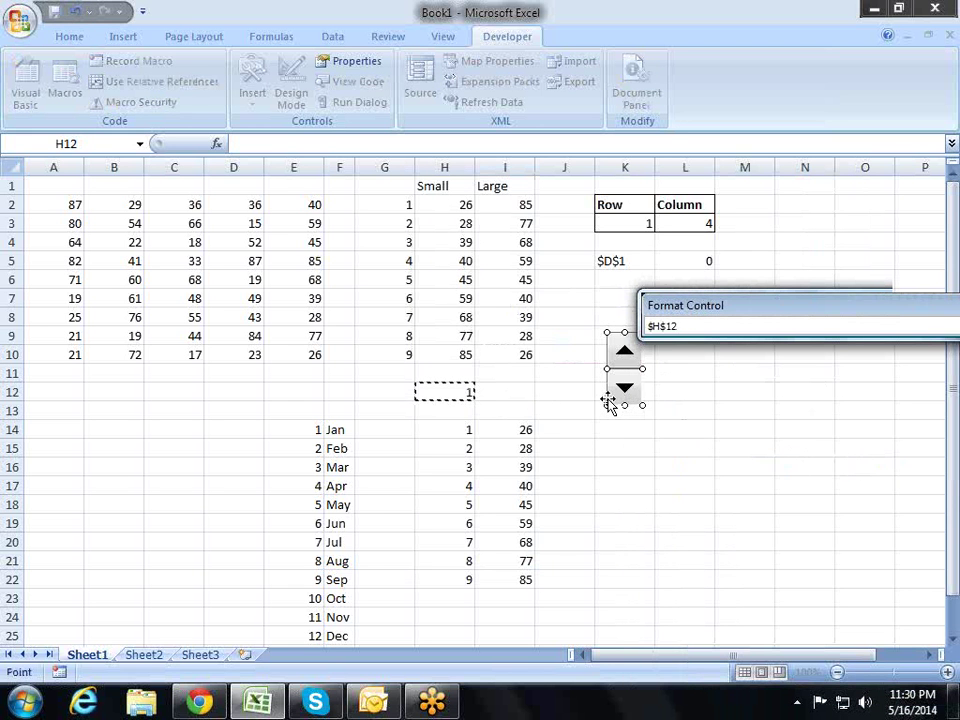
{"action": "key", "text": "Return"}
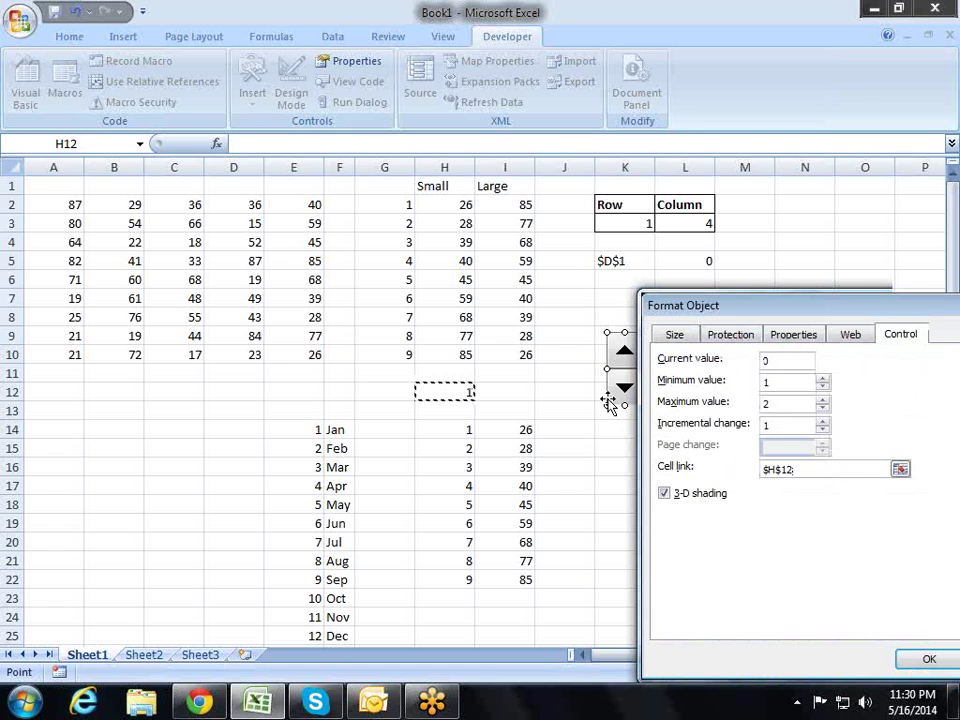
{"action": "key", "text": "Return"}
{"action": "left_click", "coordinate": [810, 506]}
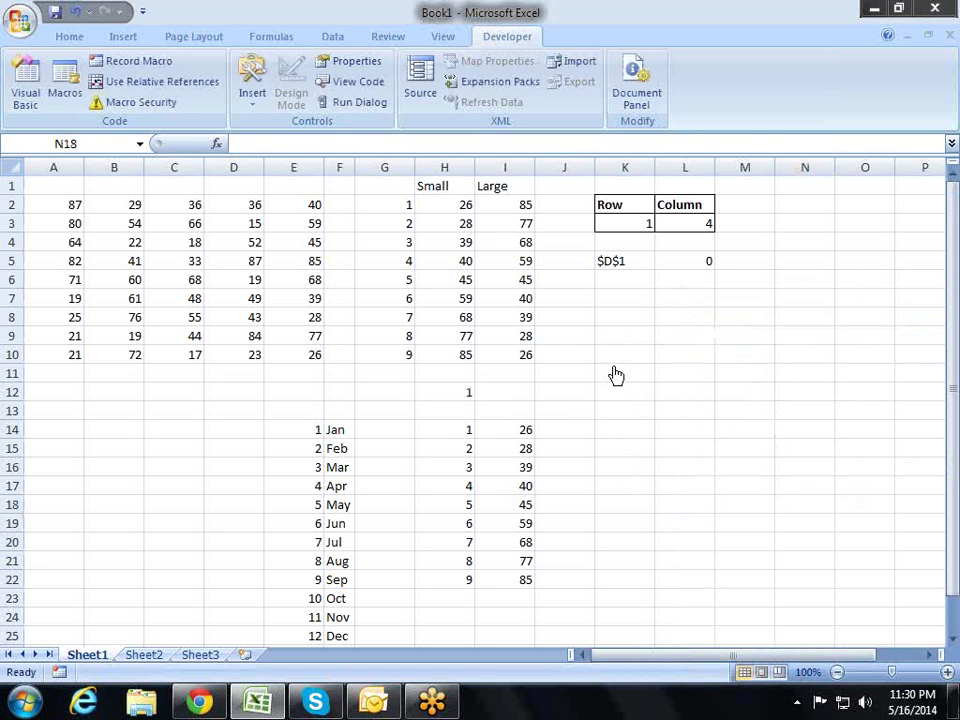
{"action": "left_click", "coordinate": [624, 386]}
{"action": "left_click", "coordinate": [624, 352]}
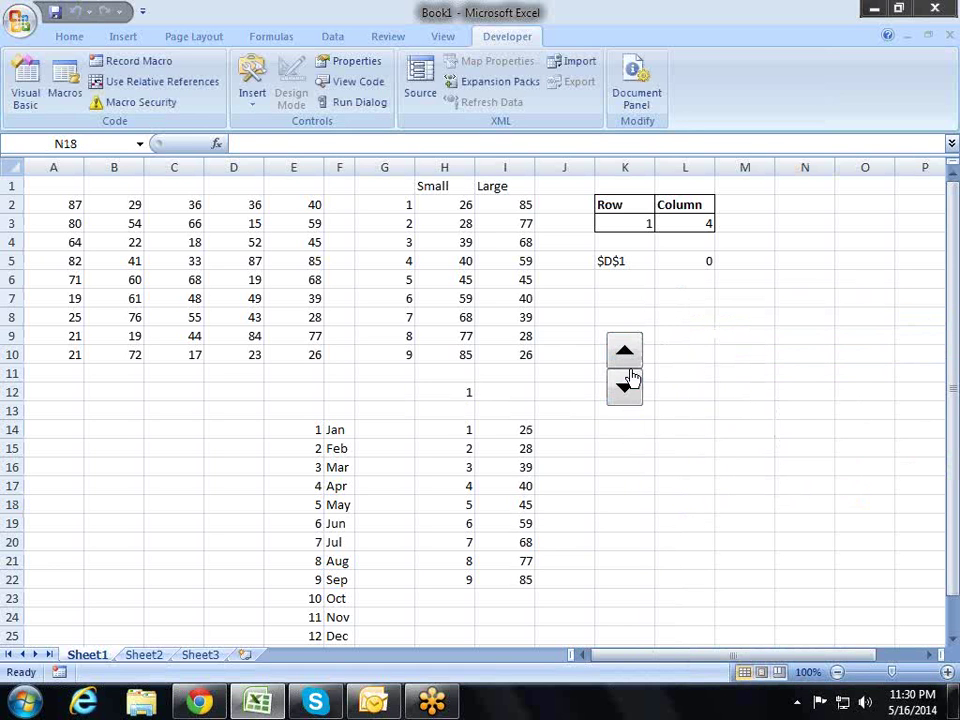
{"action": "left_click", "coordinate": [626, 388]}
{"action": "left_click", "coordinate": [626, 355]}
{"action": "left_click", "coordinate": [628, 388]}
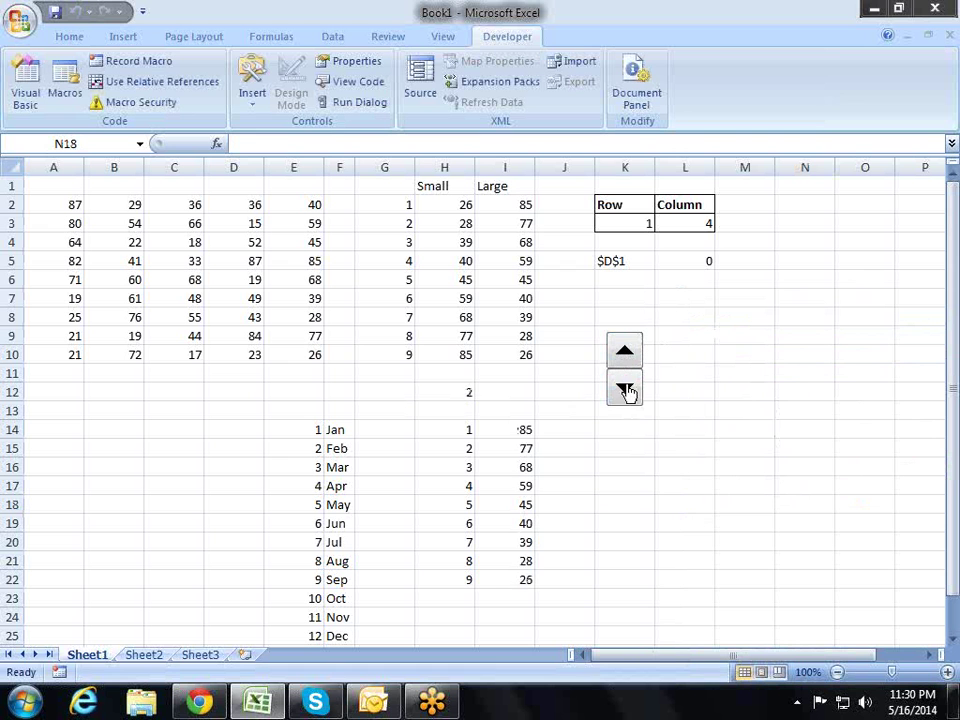
{"action": "left_click", "coordinate": [626, 356]}
{"action": "left_click", "coordinate": [628, 388]}
{"action": "left_click", "coordinate": [626, 380]}
{"action": "left_click", "coordinate": [626, 356]}
{"action": "left_click", "coordinate": [628, 390]}
{"action": "left_click", "coordinate": [628, 390]}
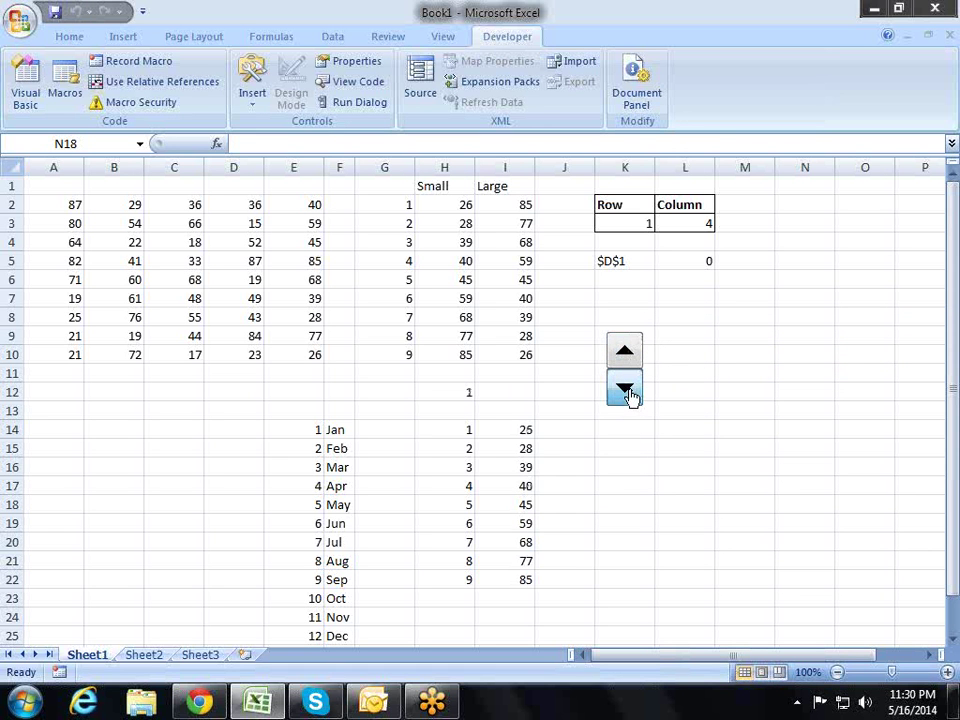
{"action": "left_click", "coordinate": [456, 391]}
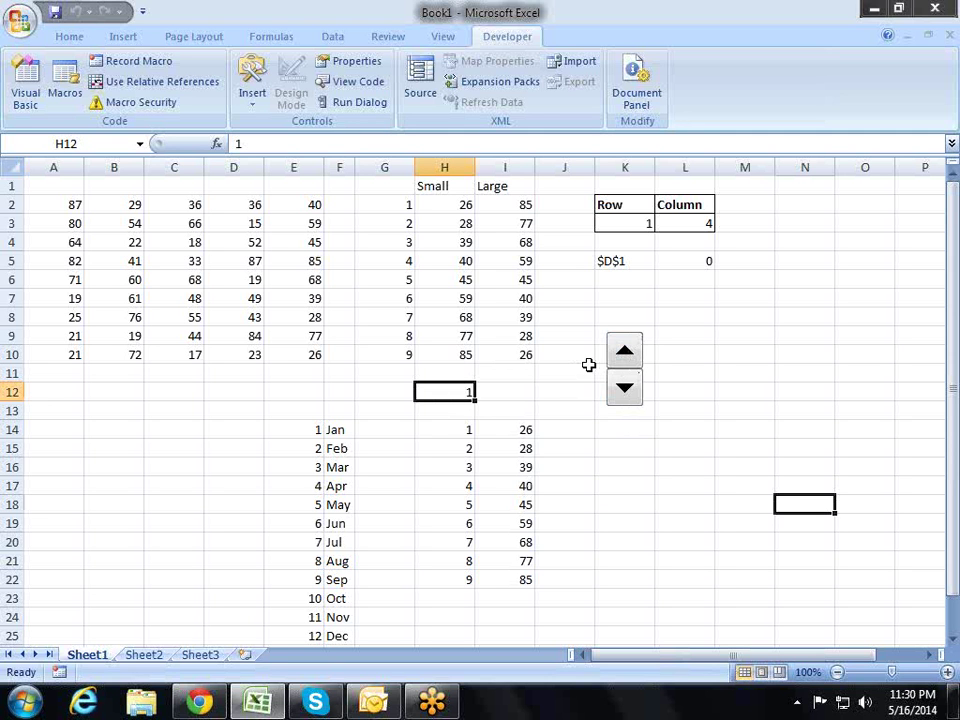
{"action": "left_click", "coordinate": [633, 350]}
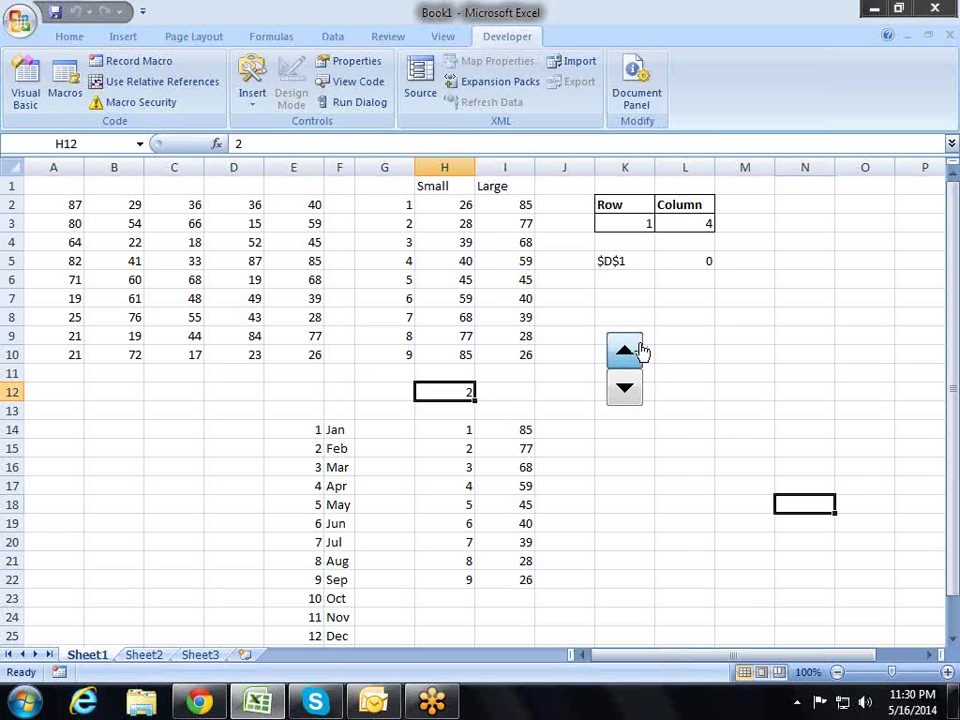
{"action": "left_click", "coordinate": [621, 394]}
{"action": "left_click", "coordinate": [621, 360]}
{"action": "left_click", "coordinate": [623, 390]}
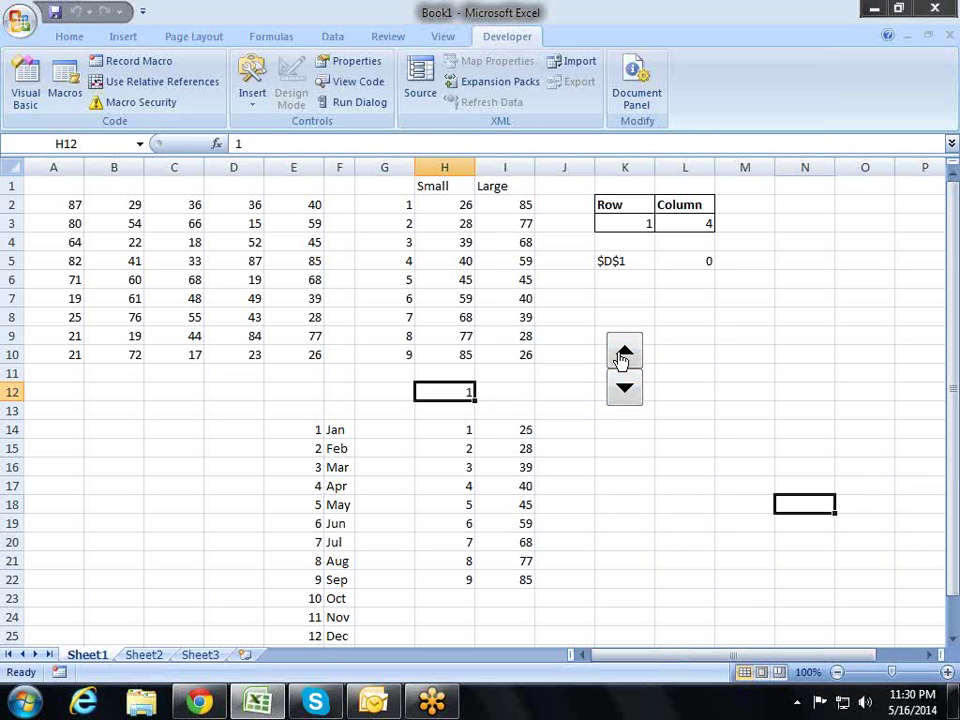
{"action": "left_click", "coordinate": [622, 362]}
{"action": "left_click", "coordinate": [623, 393]}
{"action": "left_click", "coordinate": [622, 366]}
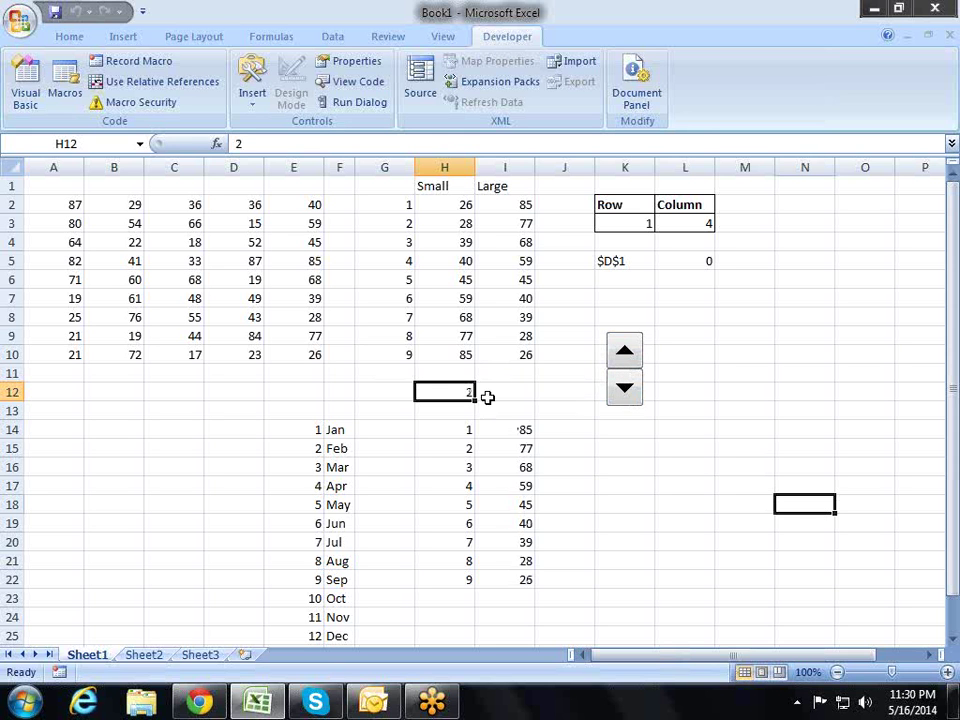
{"action": "left_click_drag", "start_coordinate": [521, 429], "coordinate": [525, 575]}
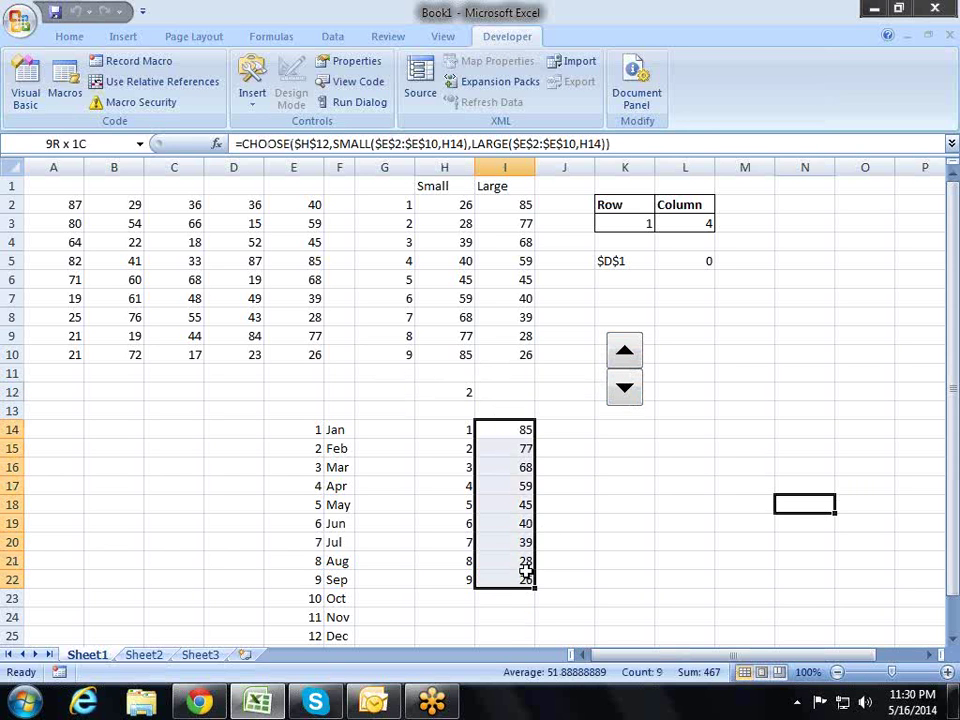
{"action": "left_click", "coordinate": [619, 390]}
{"action": "left_click", "coordinate": [621, 364]}
{"action": "left_click", "coordinate": [624, 388]}
{"action": "left_click", "coordinate": [621, 364]}
{"action": "left_click", "coordinate": [625, 392]}
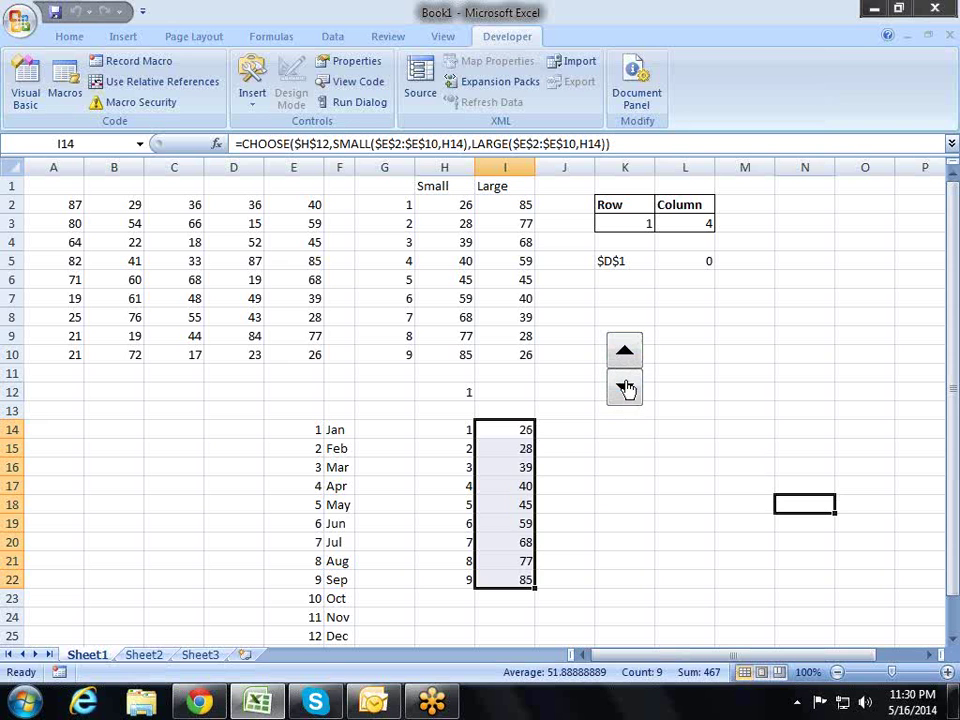
{"action": "left_click", "coordinate": [627, 364]}
{"action": "left_click", "coordinate": [609, 444]}
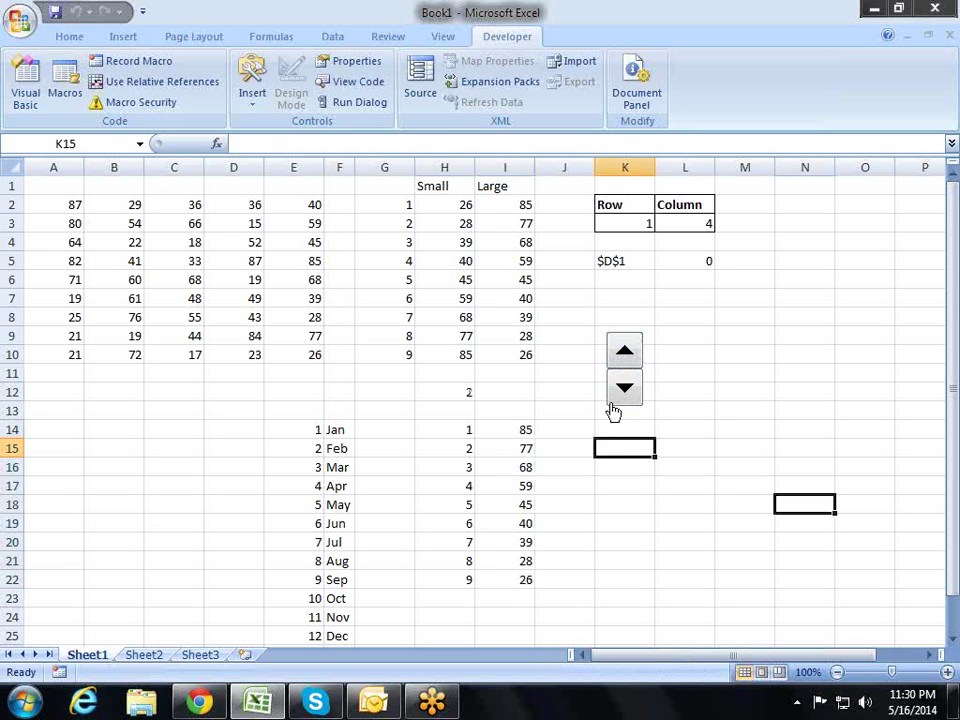
{"action": "left_click", "coordinate": [624, 390]}
{"action": "left_click", "coordinate": [625, 352]}
{"action": "left_click", "coordinate": [625, 385]}
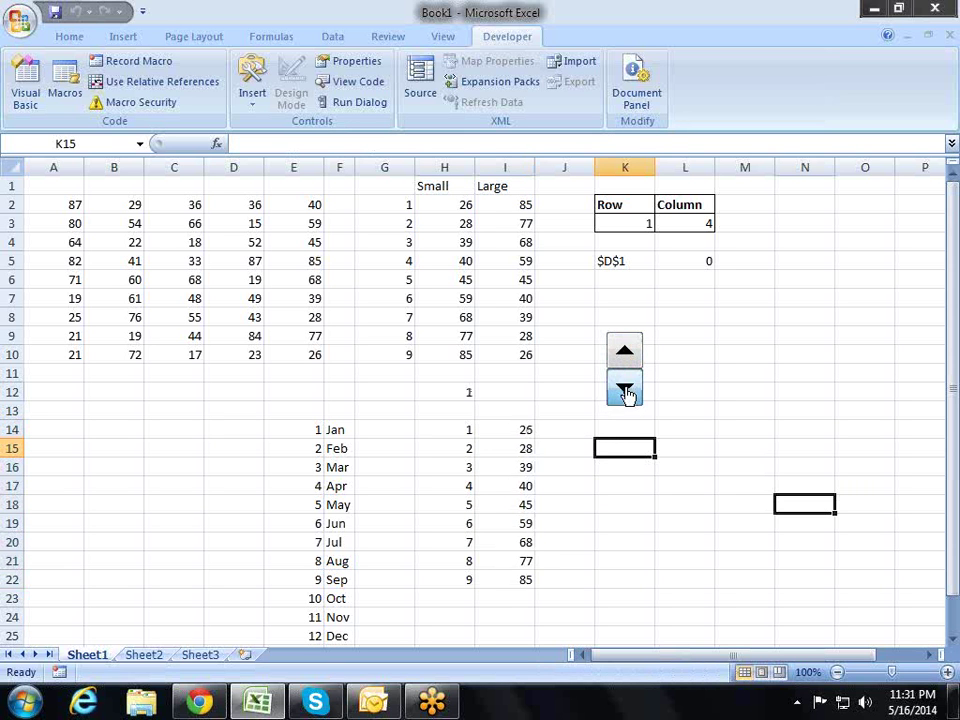
{"action": "left_click", "coordinate": [628, 362]}
{"action": "left_click", "coordinate": [624, 390]}
{"action": "left_click", "coordinate": [626, 360]}
{"action": "left_click", "coordinate": [628, 388]}
{"action": "left_click", "coordinate": [626, 352]}
{"action": "left_click", "coordinate": [626, 388]}
{"action": "left_click_drag", "start_coordinate": [531, 426], "coordinate": [536, 446]}
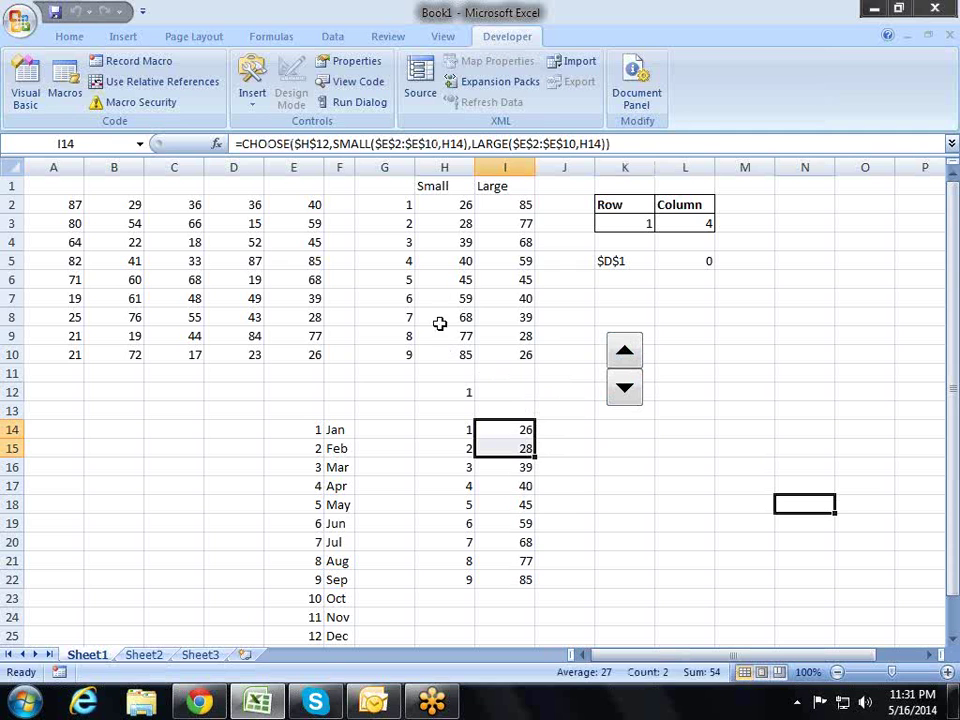
{"action": "left_click", "coordinate": [602, 465]}
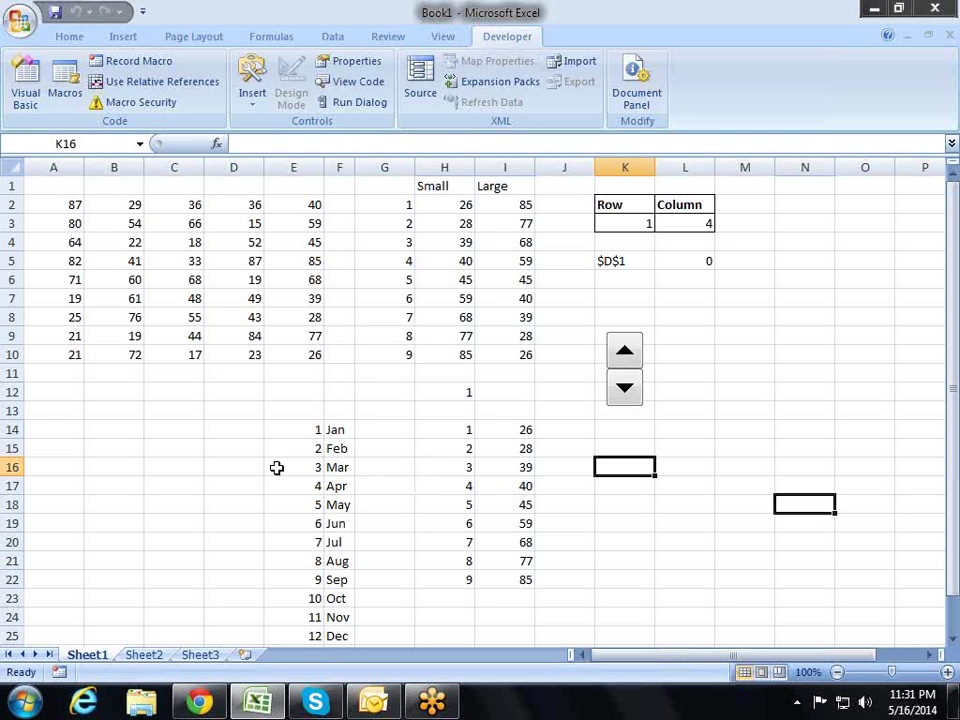
{"action": "left_click", "coordinate": [171, 424]}
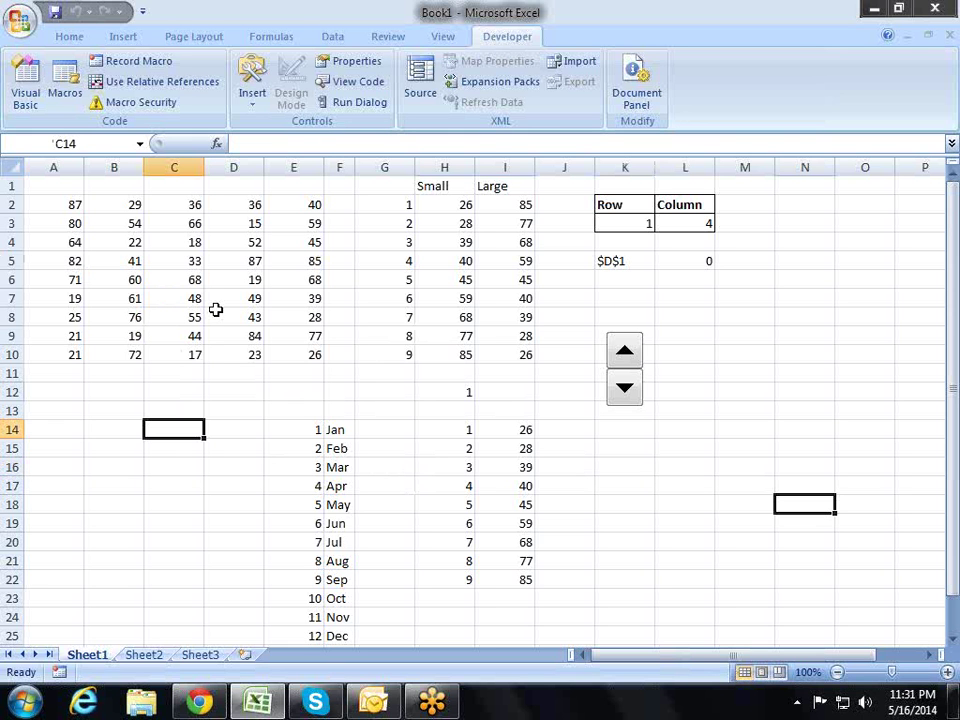
On the Formulas tab, open I14's CHOOSE formula in the formula bar for editing.
{"action": "left_click", "coordinate": [285, 36]}
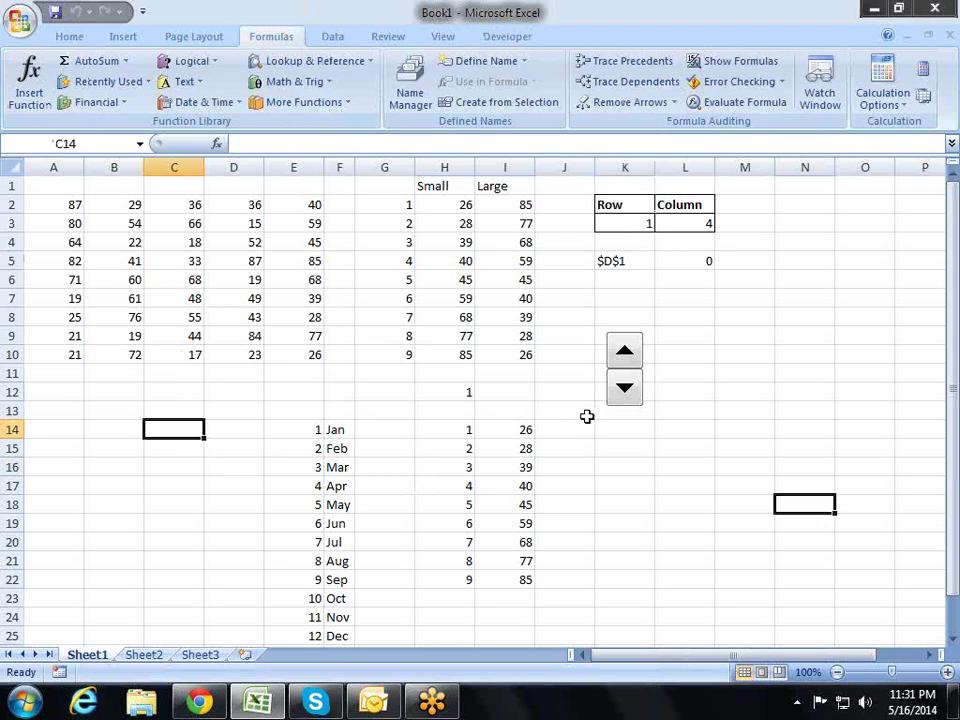
{"action": "left_click", "coordinate": [508, 426]}
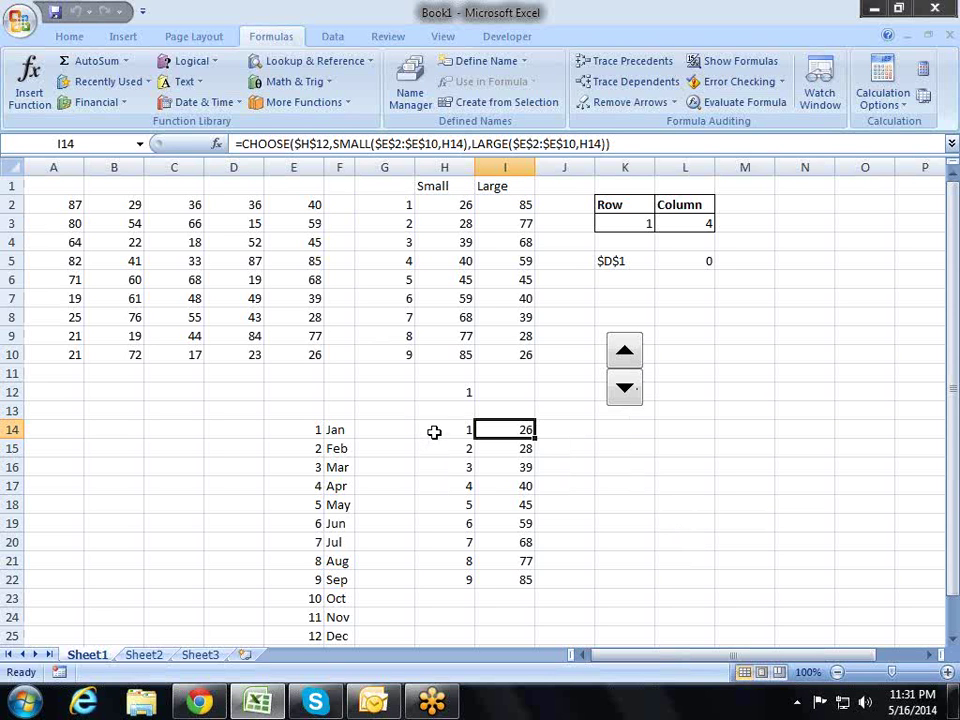
{"action": "left_click", "coordinate": [318, 143]}
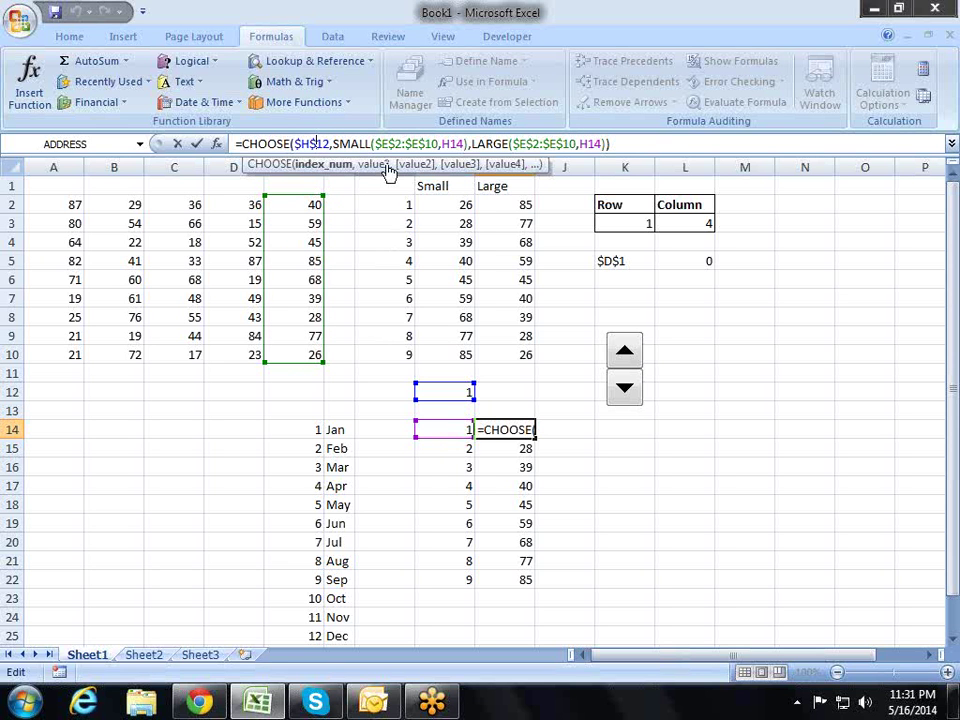
Highlight the SMALL, LARGE and $H$12 arguments of I14's CHOOSE formula, then commit it unchanged.
{"action": "left_click", "coordinate": [368, 166]}
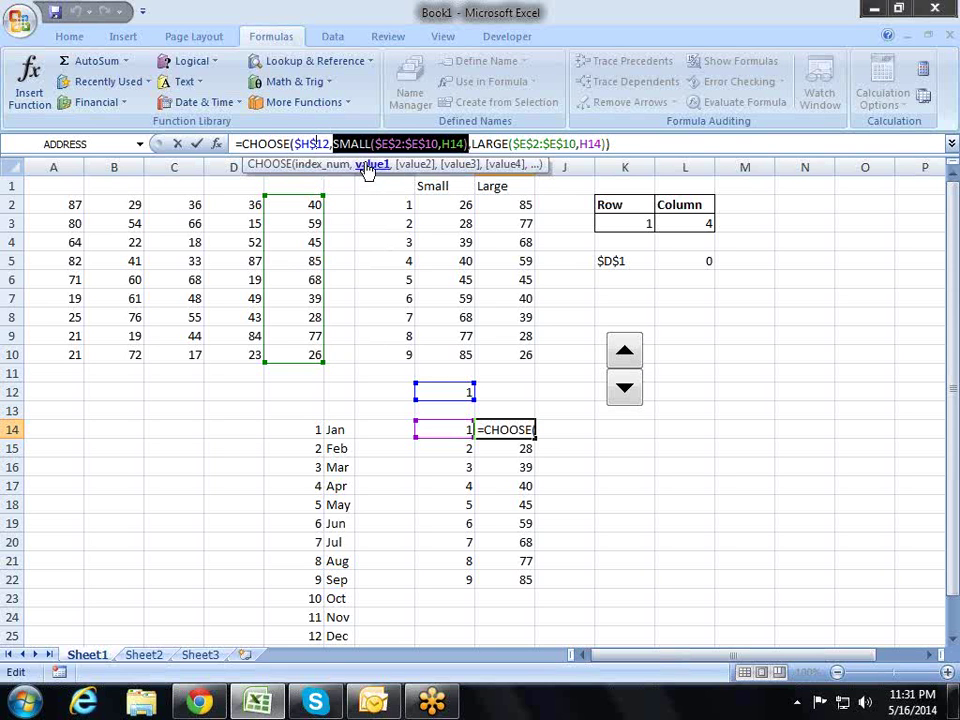
{"action": "left_click", "coordinate": [422, 166]}
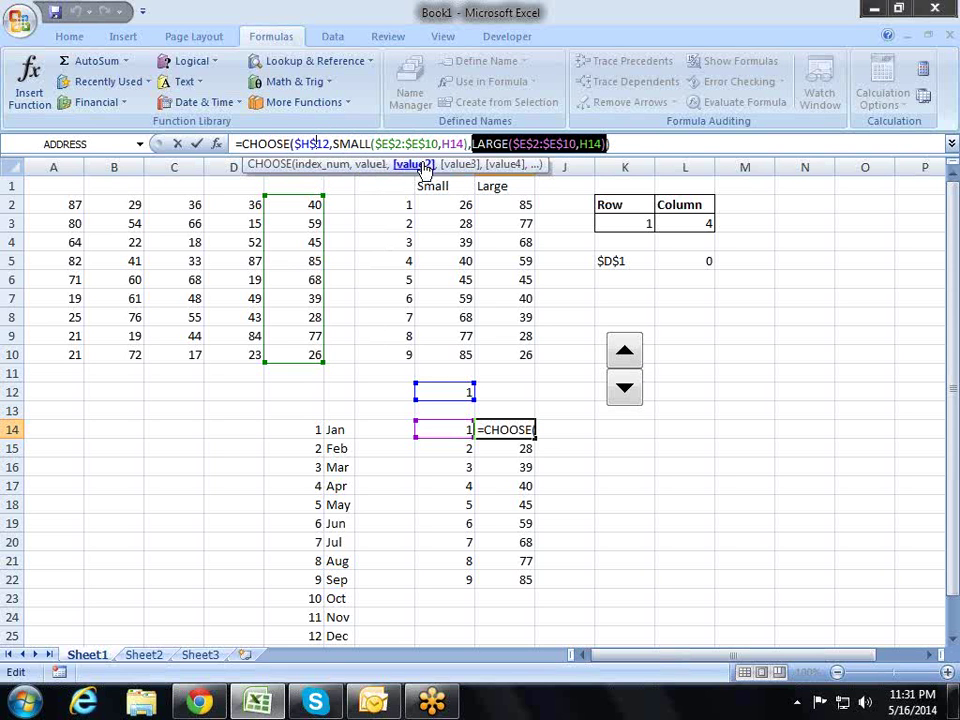
{"action": "left_click", "coordinate": [524, 144]}
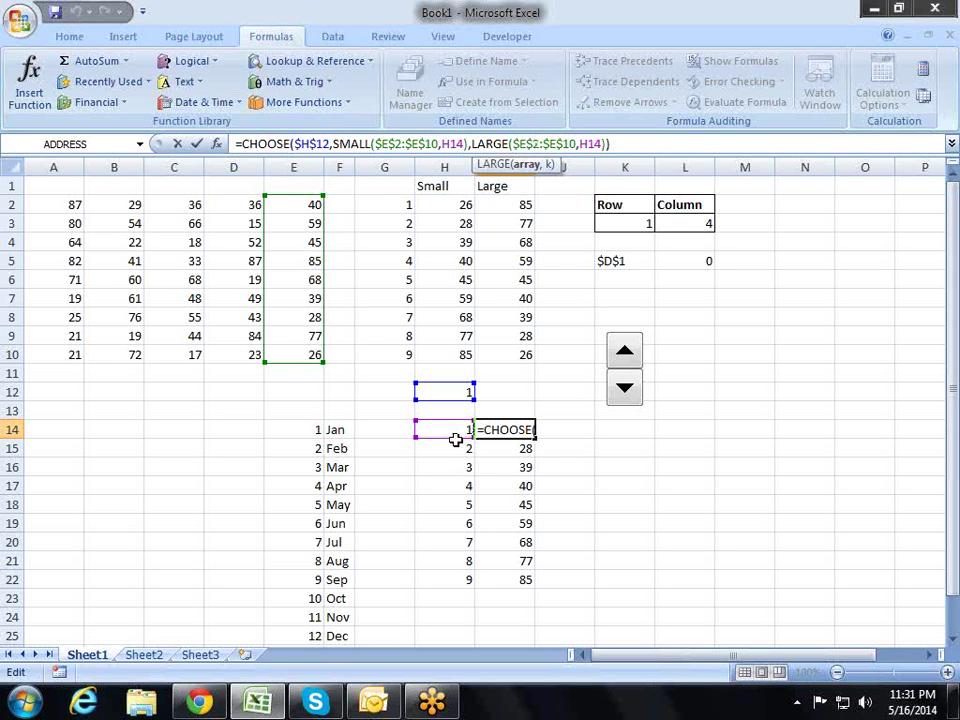
{"action": "left_click_drag", "start_coordinate": [455, 441], "coordinate": [453, 436]}
{"action": "left_click", "coordinate": [315, 144]}
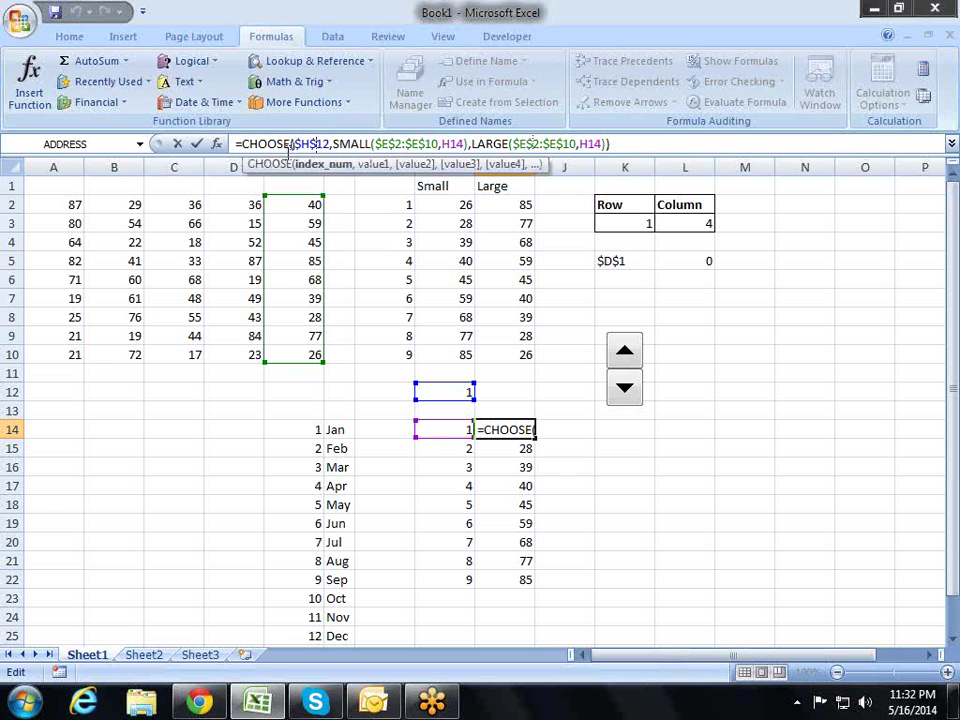
{"action": "left_click", "coordinate": [329, 167]}
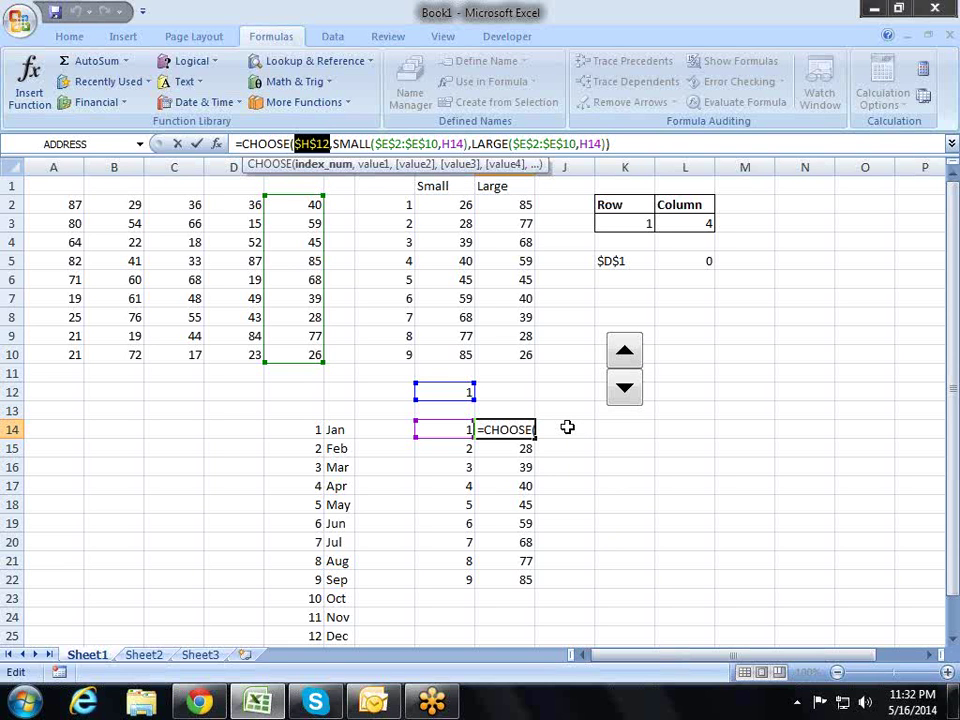
{"action": "key", "text": "Return"}
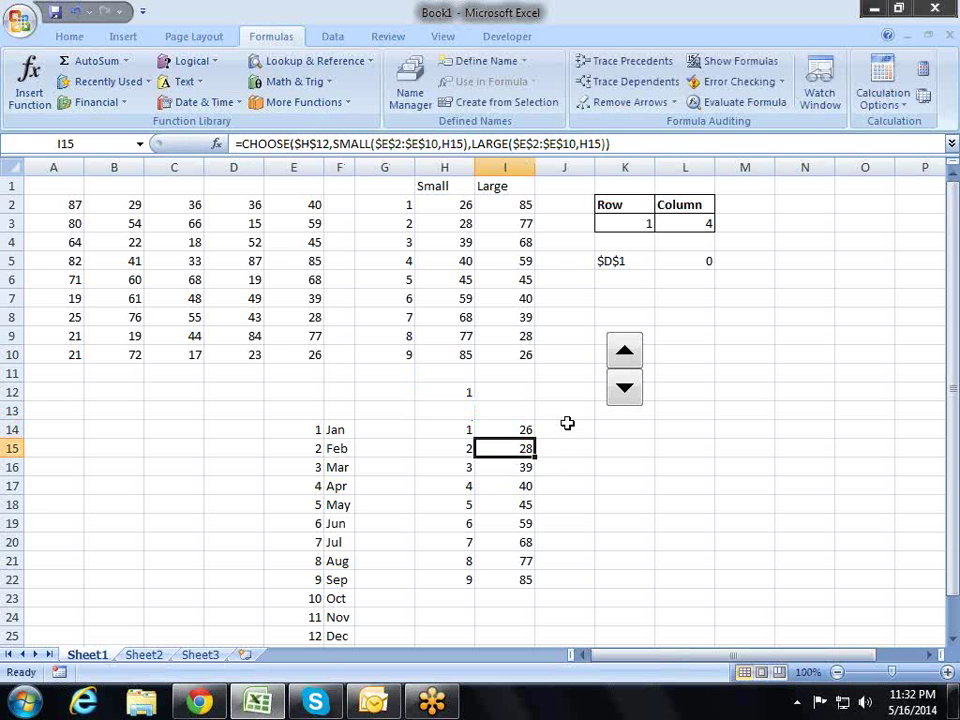
{"action": "key", "text": "Left"}
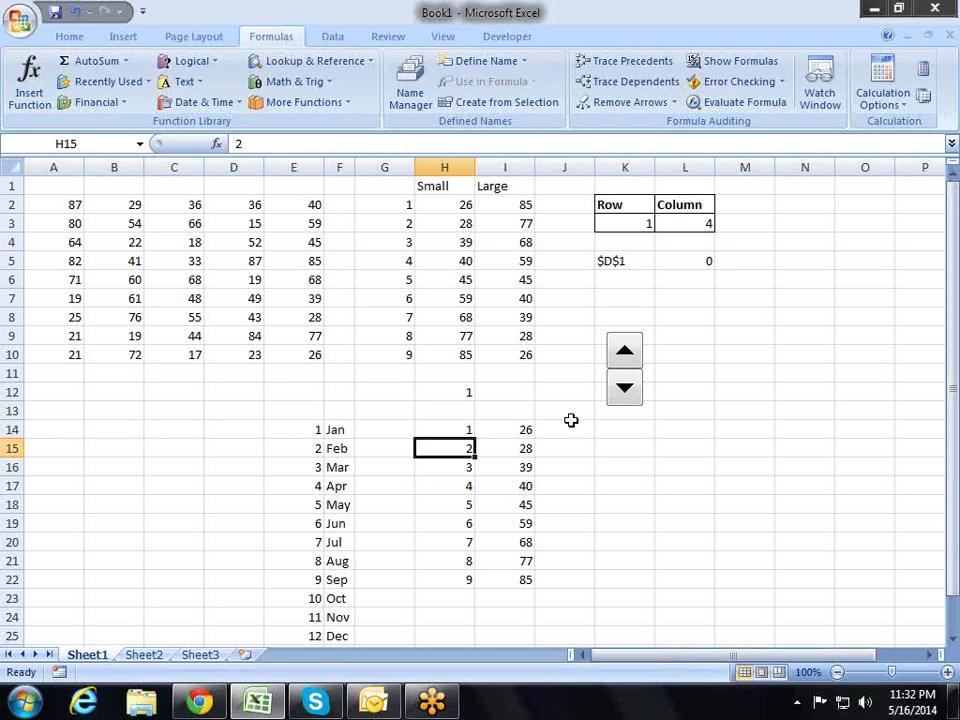
{"action": "key", "text": "Right"}
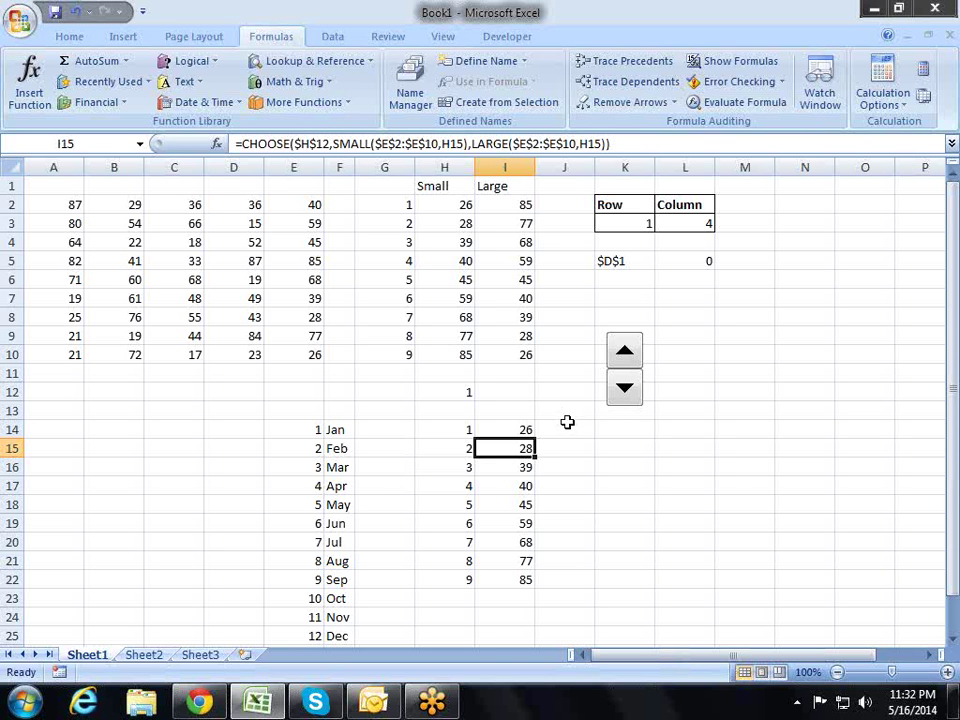
{"action": "key", "text": "Up"}
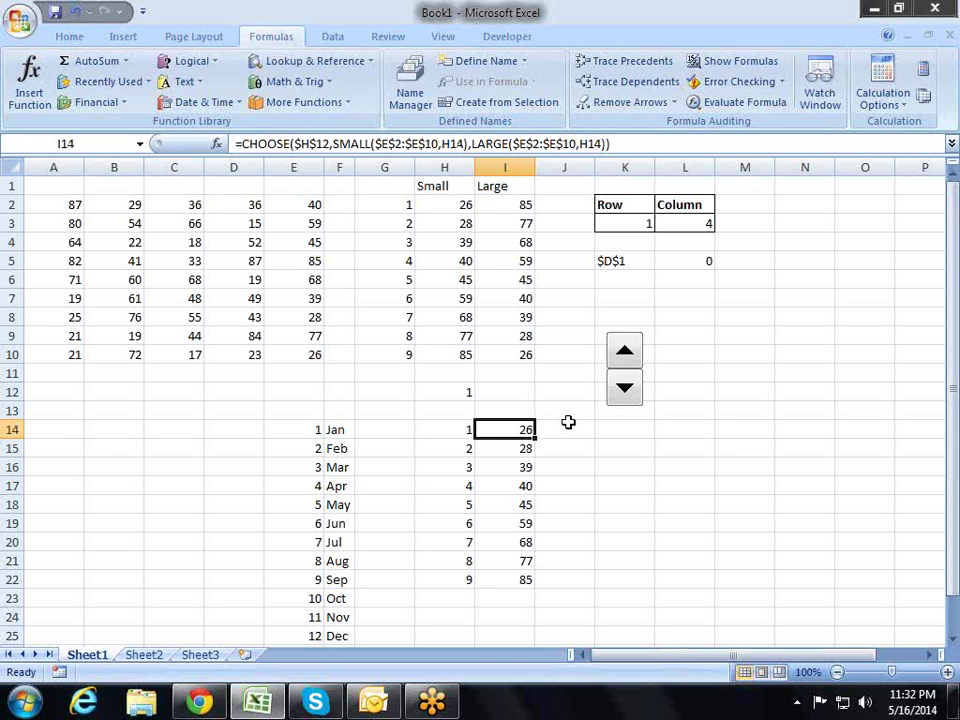
{"action": "left_click", "coordinate": [628, 355]}
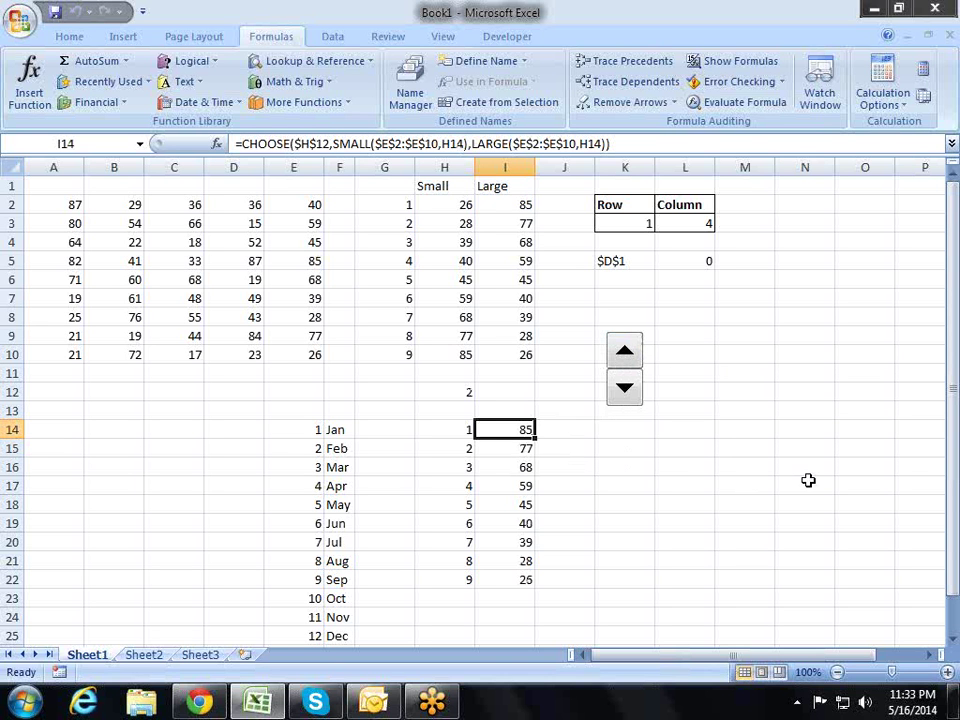
{"action": "key", "text": "Down"}
{"action": "key", "text": "Down"}
{"action": "key", "text": "Down"}
{"action": "key", "text": "Down"}
{"action": "key", "text": "Down"}
{"action": "key", "text": "Down"}
{"action": "key", "text": "Down"}
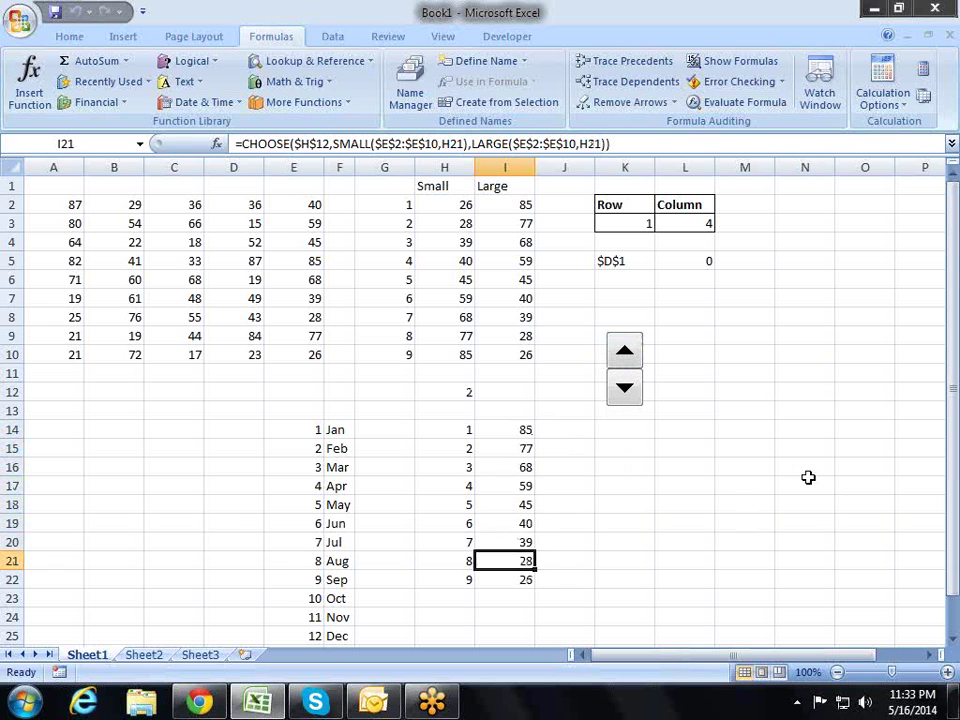
{"action": "key", "text": "Up"}
{"action": "key", "text": "Up"}
{"action": "key", "text": "Up"}
{"action": "key", "text": "Up"}
{"action": "key", "text": "Up"}
{"action": "key", "text": "Up"}
{"action": "key", "text": "Up"}
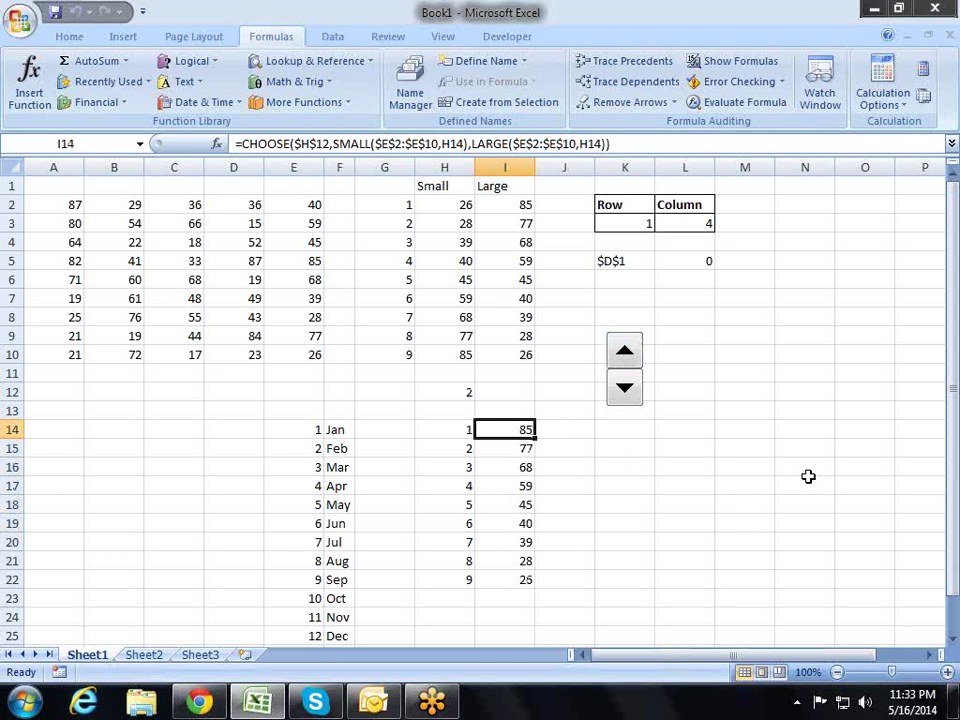
{"action": "key", "text": "Down"}
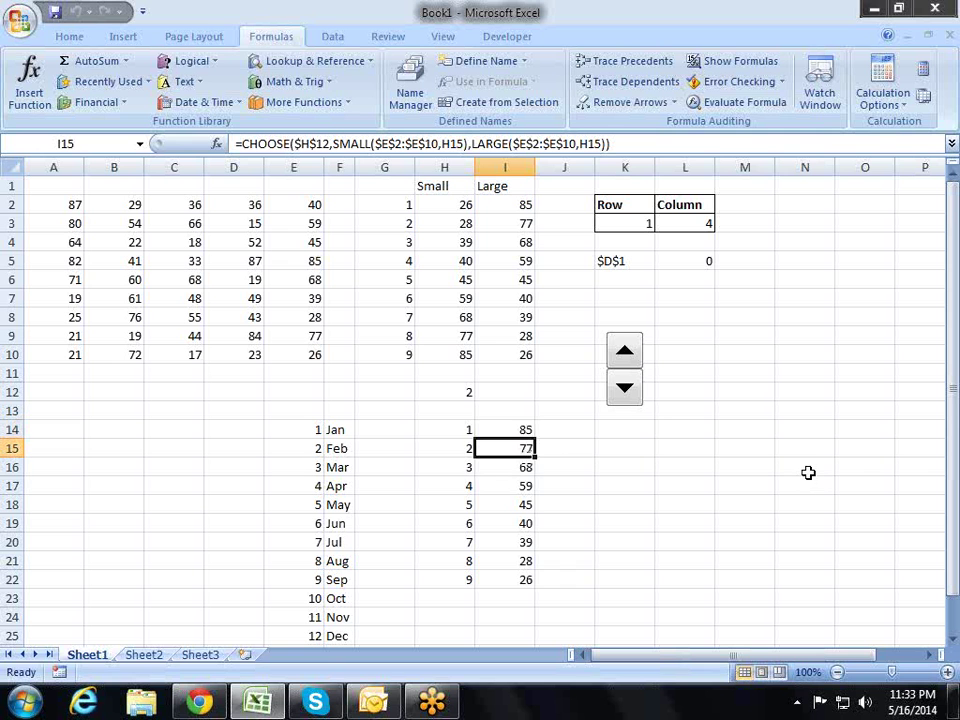
{"action": "key", "text": "Down"}
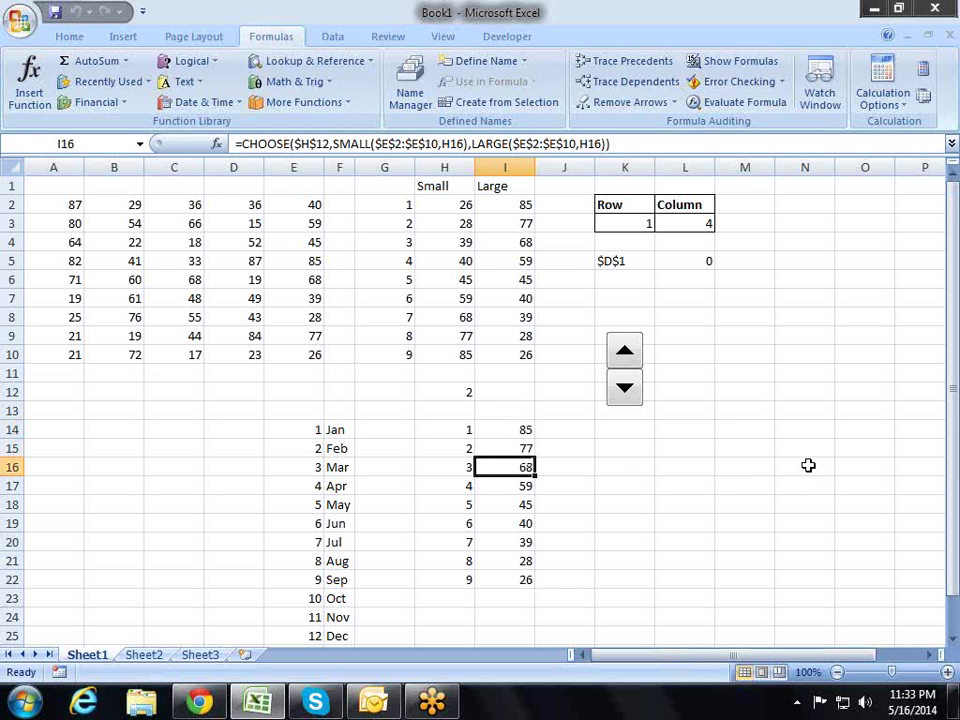
{"action": "key", "text": "Down"}
{"action": "key", "text": "Down"}
{"action": "key", "text": "Down"}
{"action": "key", "text": "Down"}
{"action": "key", "text": "Down"}
{"action": "key", "text": "Down"}
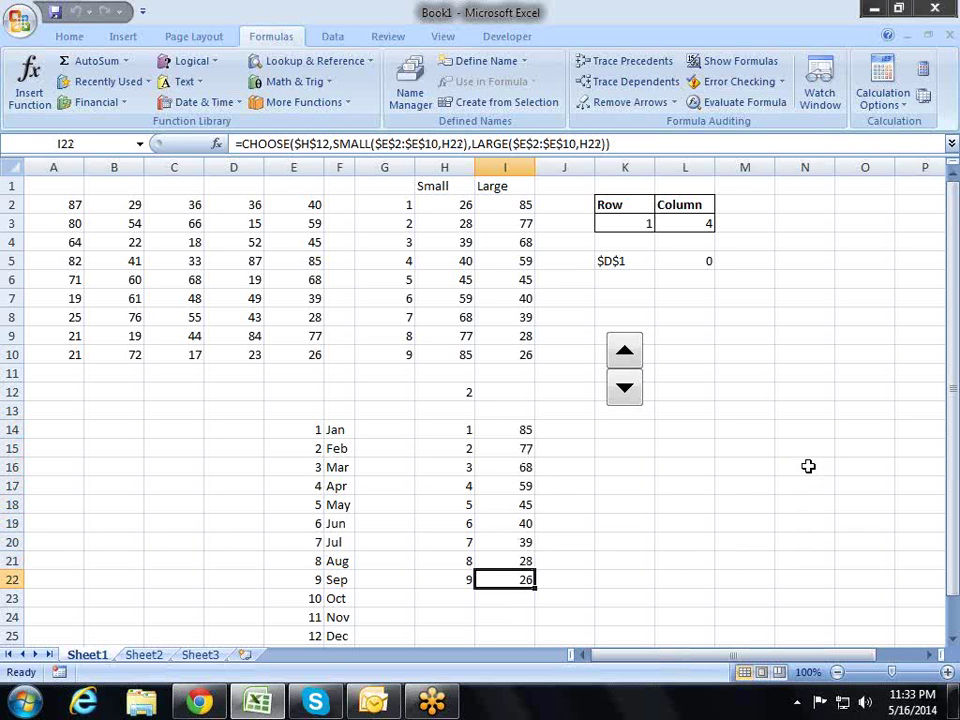
{"action": "key", "text": "Up"}
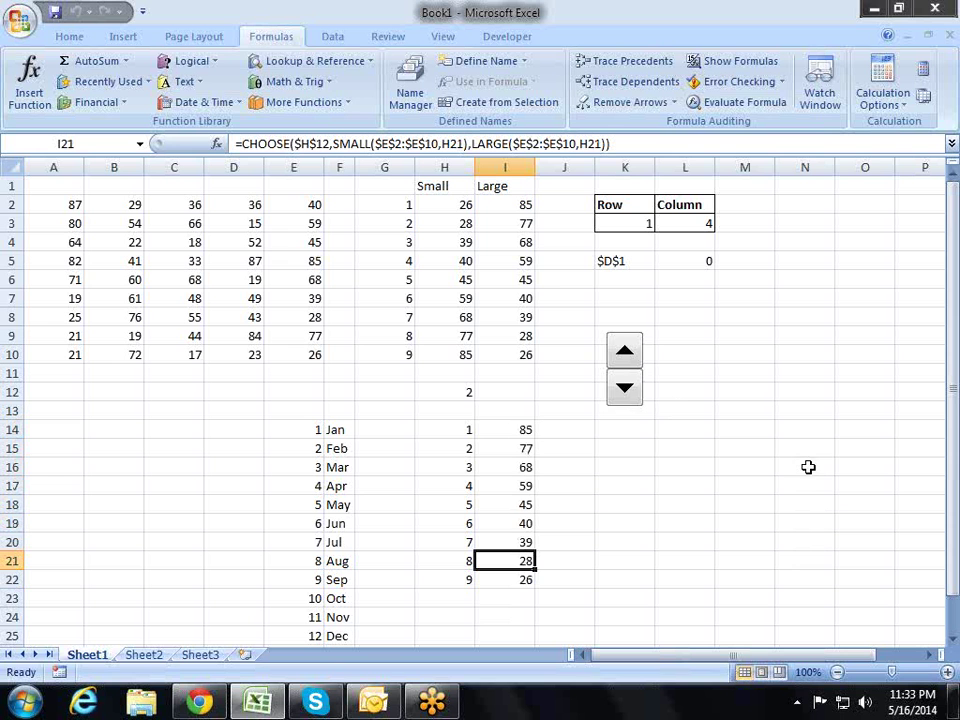
{"action": "left_click", "coordinate": [617, 388]}
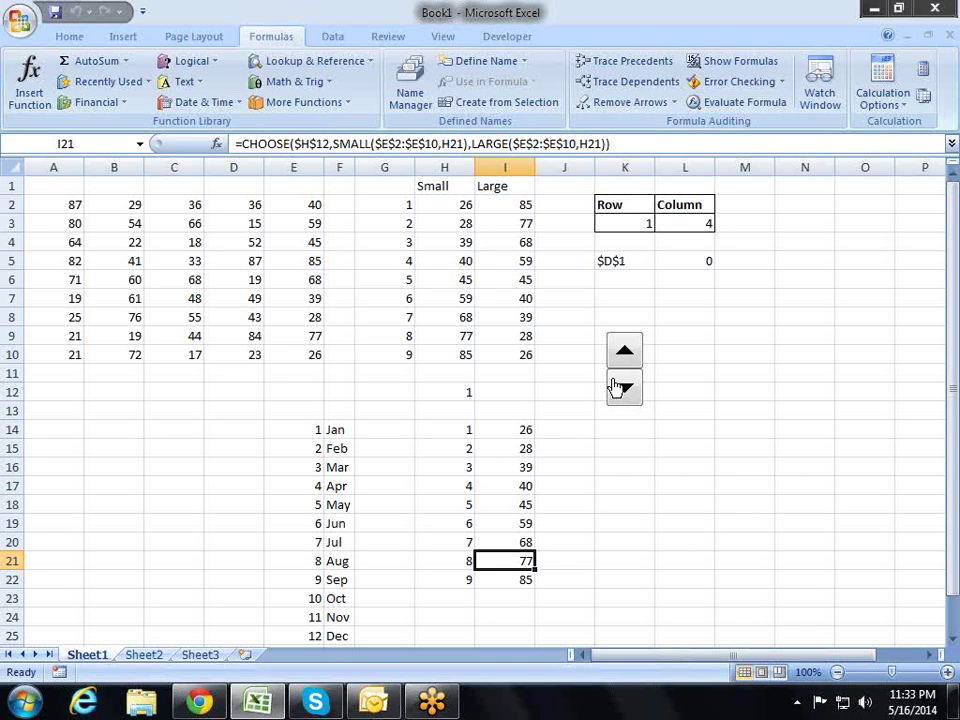
{"action": "left_click", "coordinate": [522, 431]}
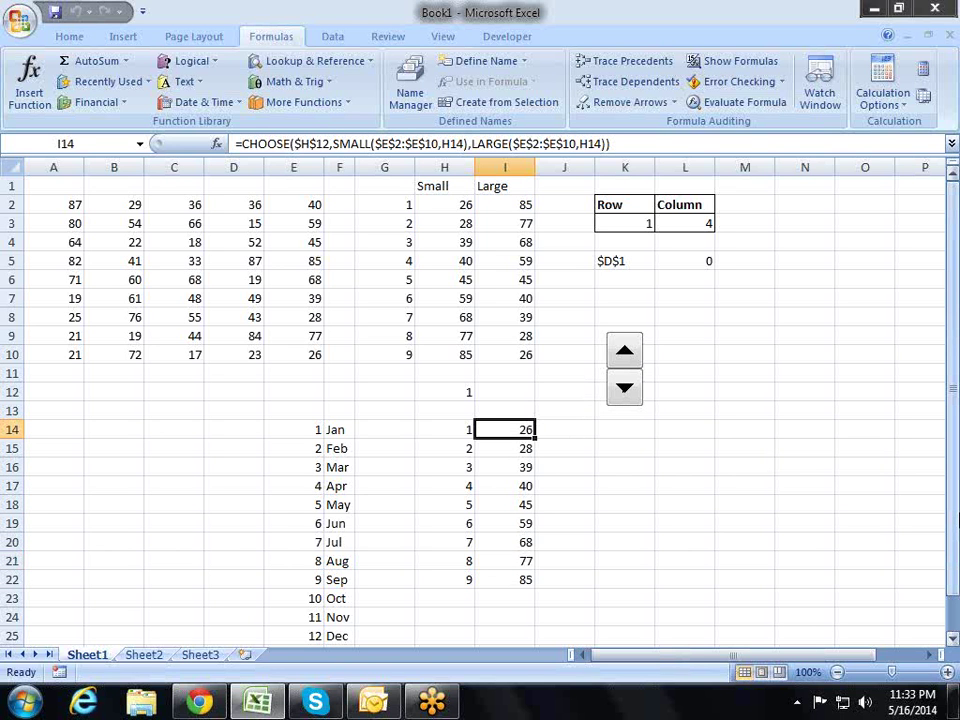
{"action": "key", "text": "Left"}
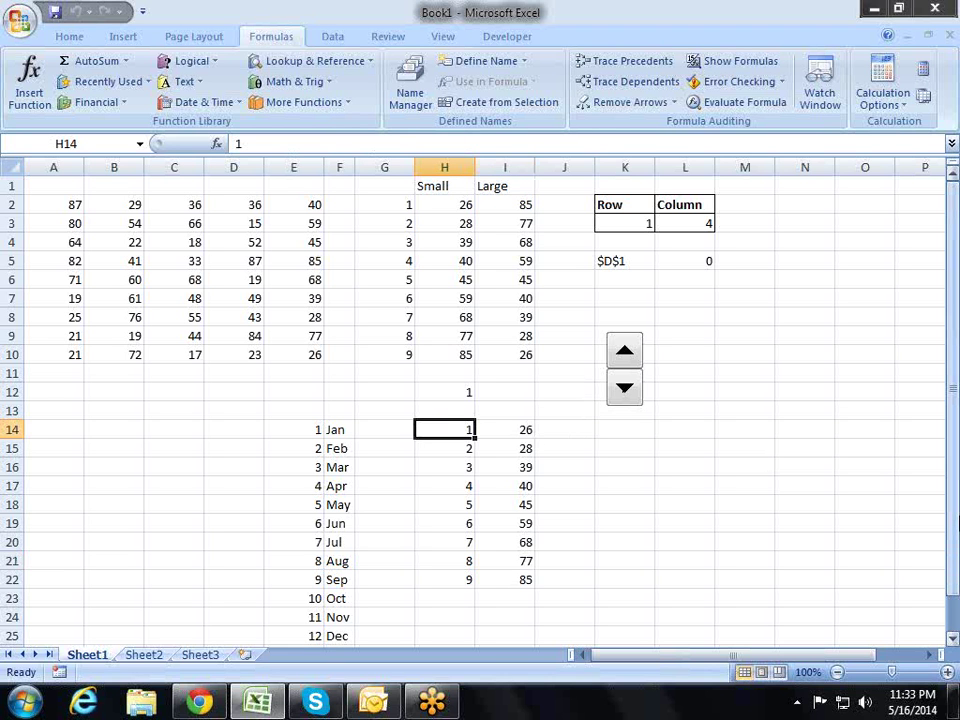
{"action": "key", "text": "Down"}
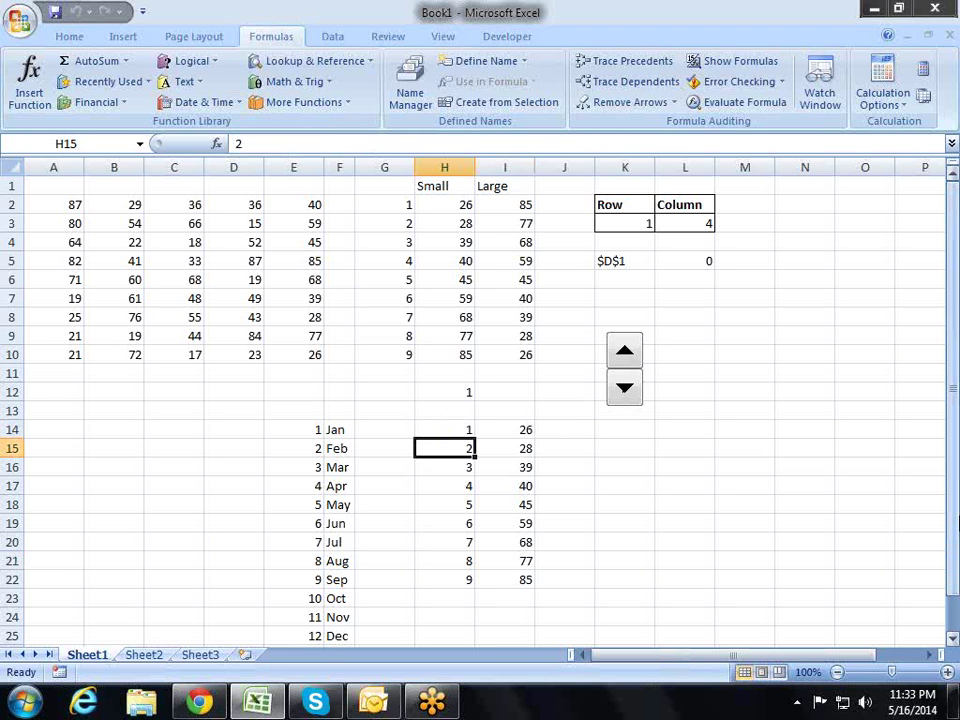
{"action": "key", "text": "Right"}
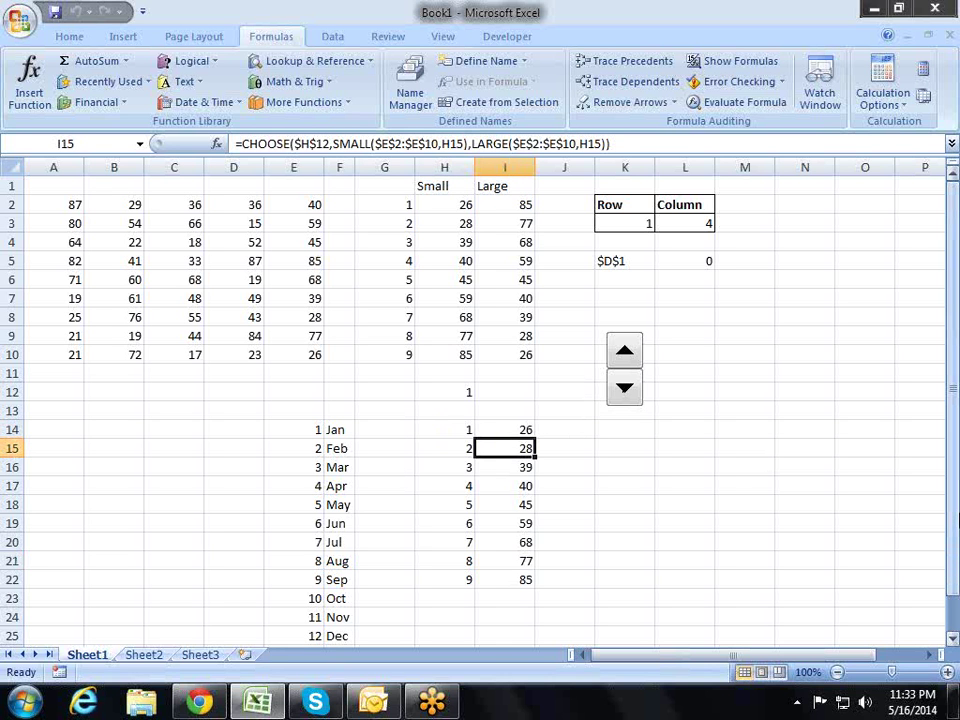
{"action": "key", "text": "Up"}
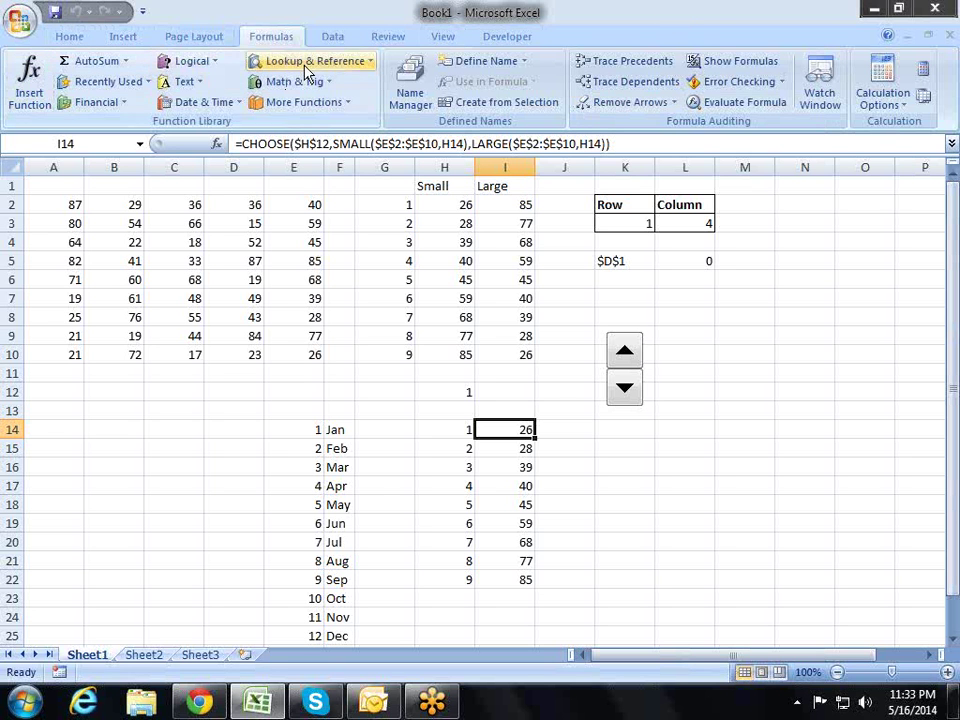
{"action": "left_click", "coordinate": [363, 63]}
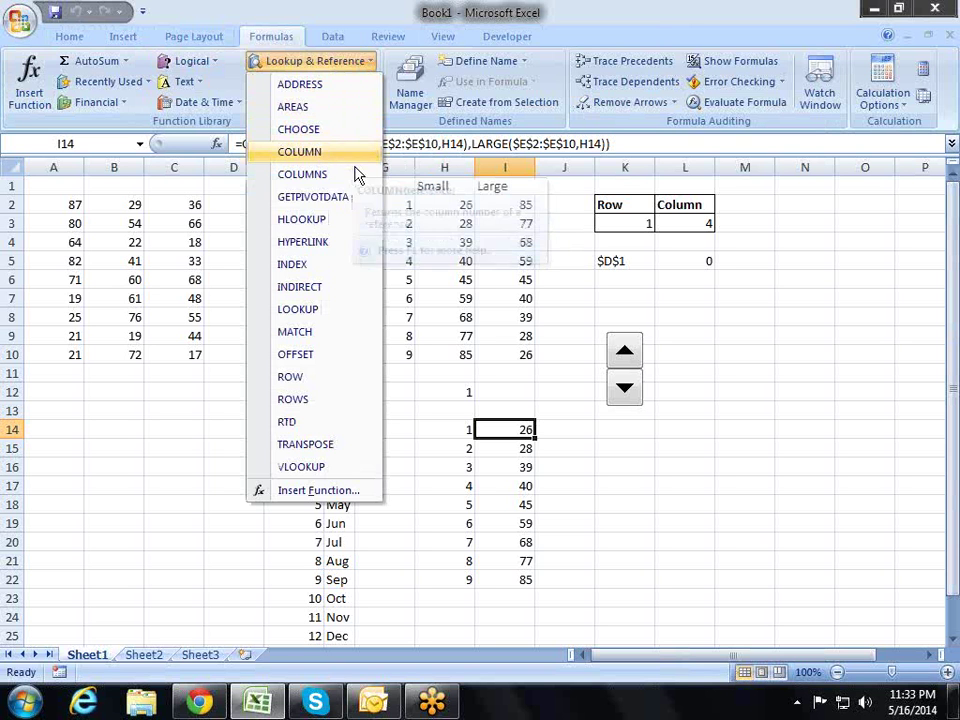
{"action": "left_click", "coordinate": [726, 422]}
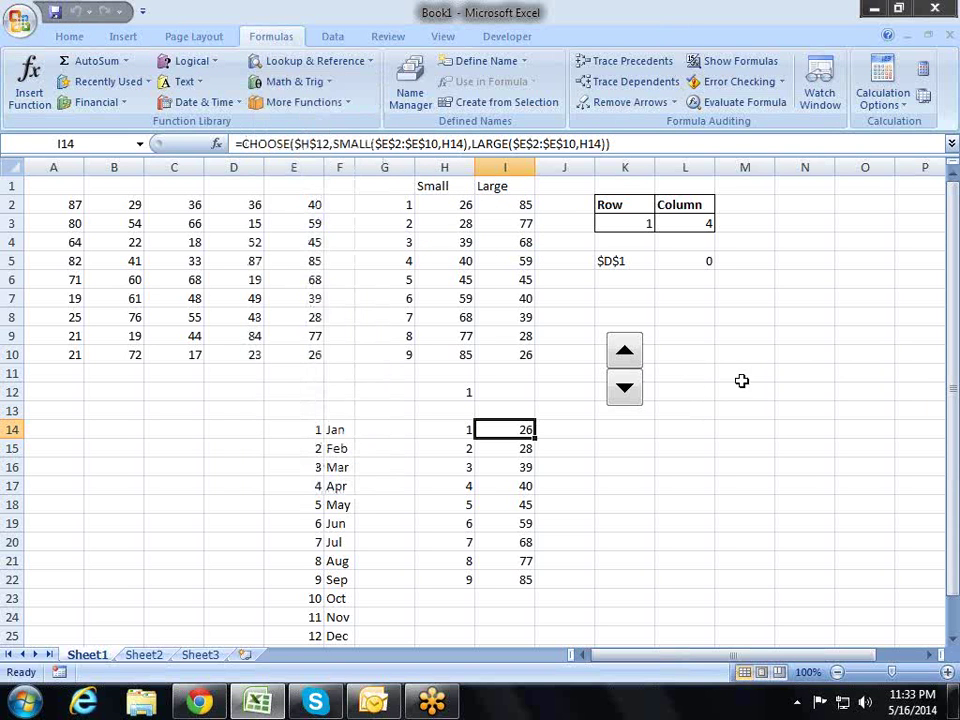
{"action": "left_click", "coordinate": [728, 390]}
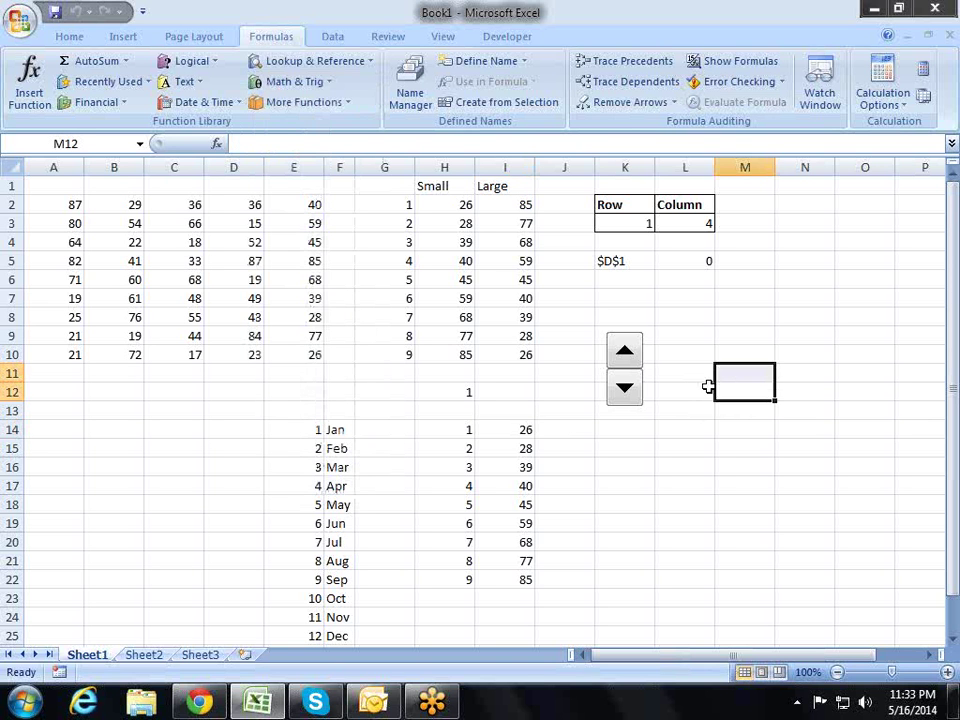
{"action": "left_click", "coordinate": [680, 410]}
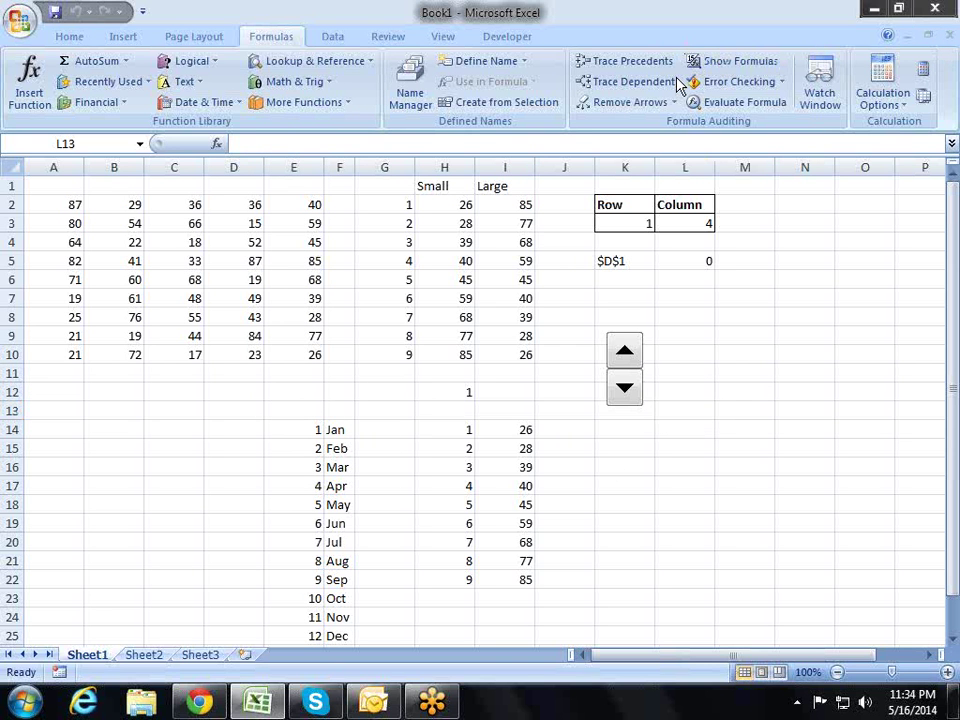
{"action": "key", "text": "Return"}
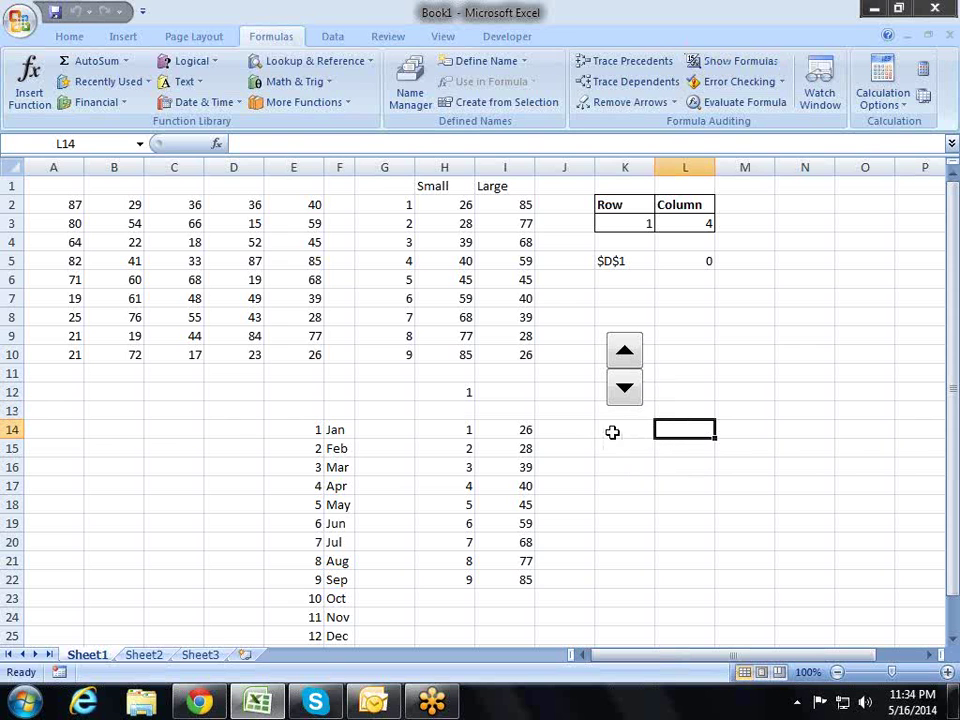
{"action": "left_click", "coordinate": [612, 431]}
{"action": "left_click", "coordinate": [363, 64]}
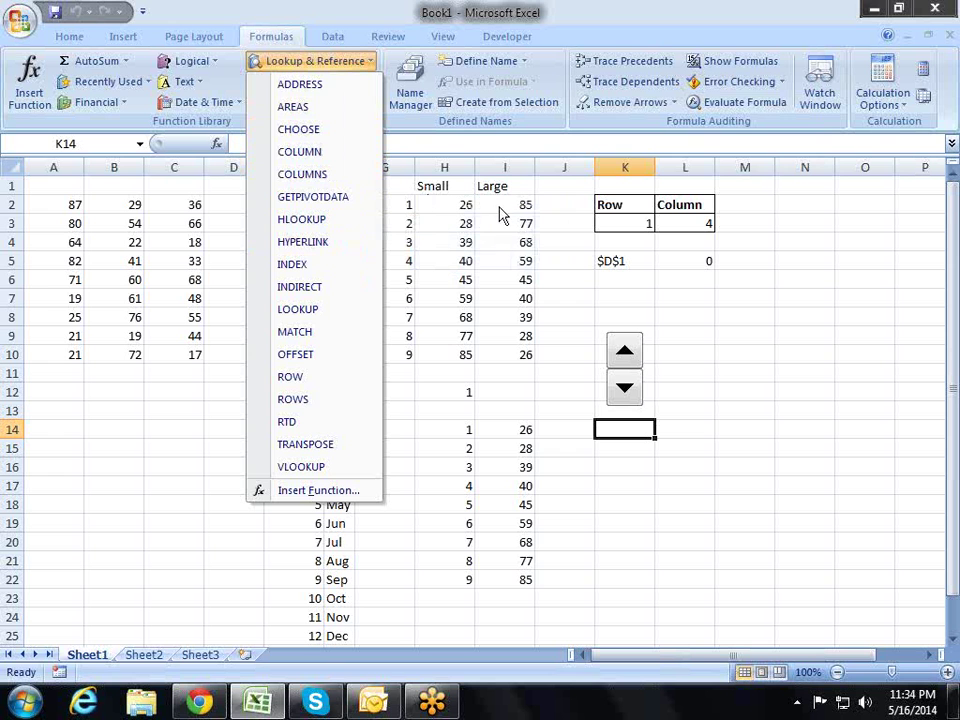
Dismiss the Lookup & Reference dropdown to reveal K5 showing $D$1.
{"action": "left_click", "coordinate": [758, 363]}
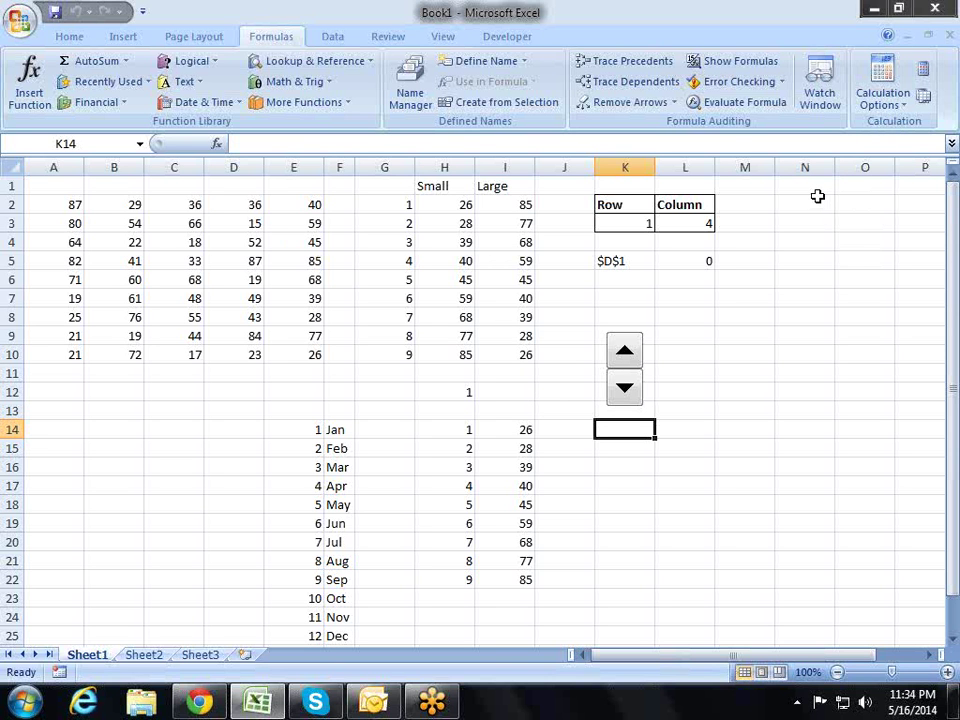
{"action": "left_click", "coordinate": [757, 293]}
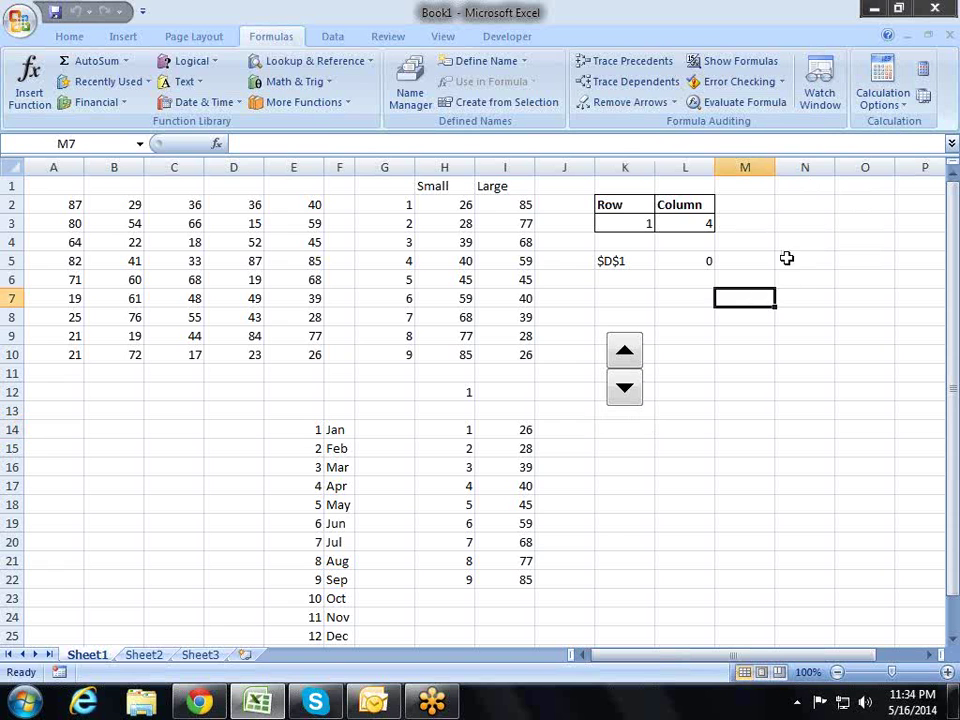
{"action": "right_click", "coordinate": [793, 283]}
{"action": "key", "text": "Escape"}
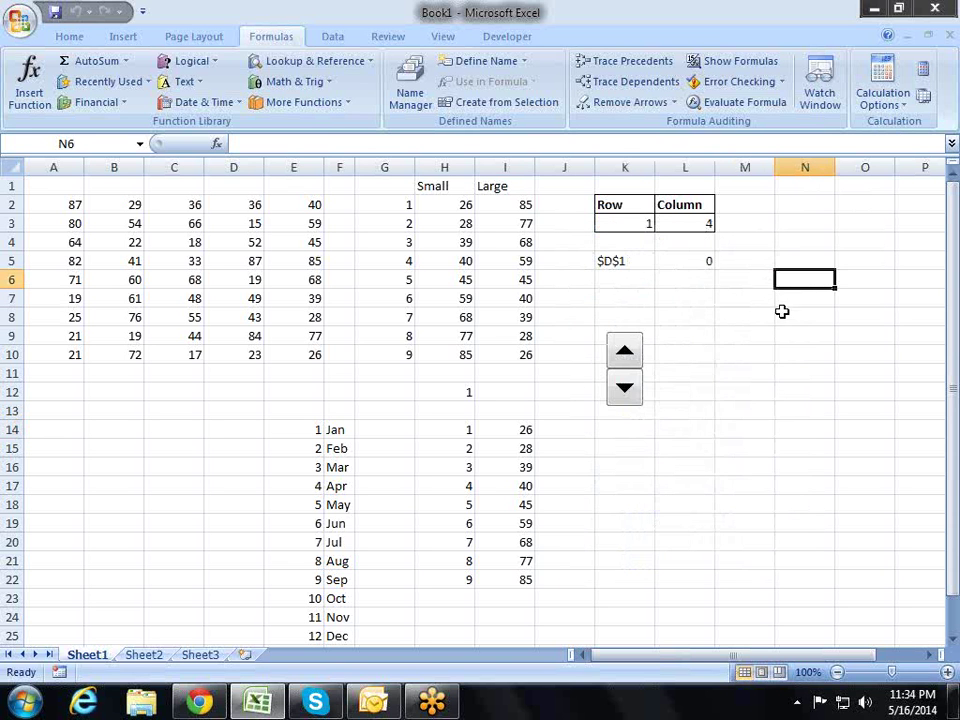
{"action": "right_click", "coordinate": [770, 316]}
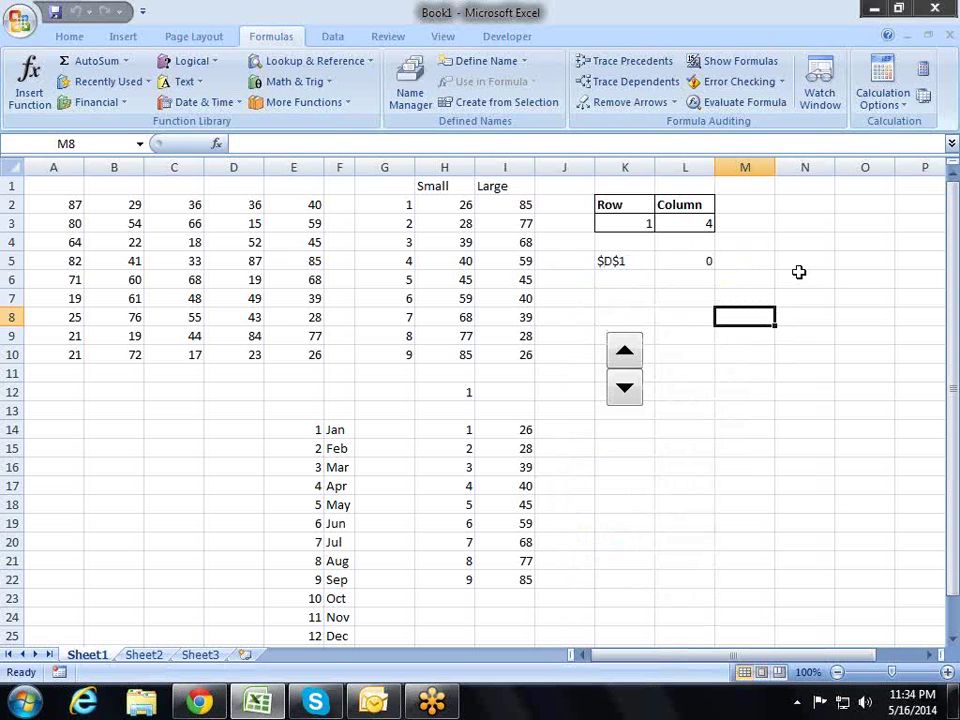
{"action": "left_click", "coordinate": [791, 368]}
{"action": "left_click", "coordinate": [782, 336]}
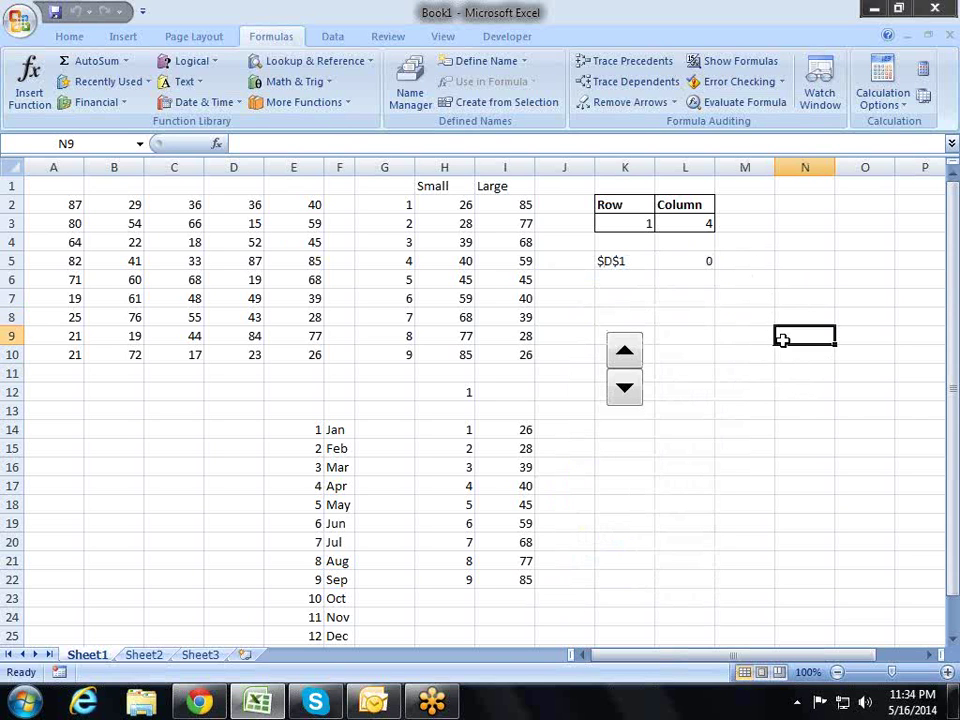
{"action": "left_click", "coordinate": [705, 336]}
{"action": "left_click", "coordinate": [694, 377]}
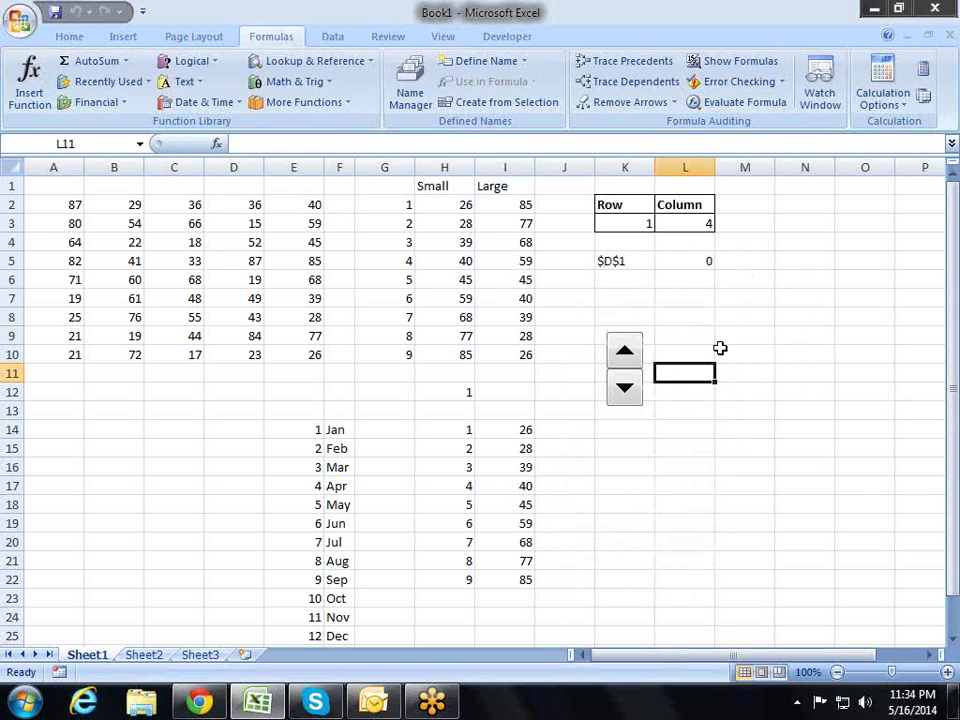
{"action": "left_click", "coordinate": [725, 340]}
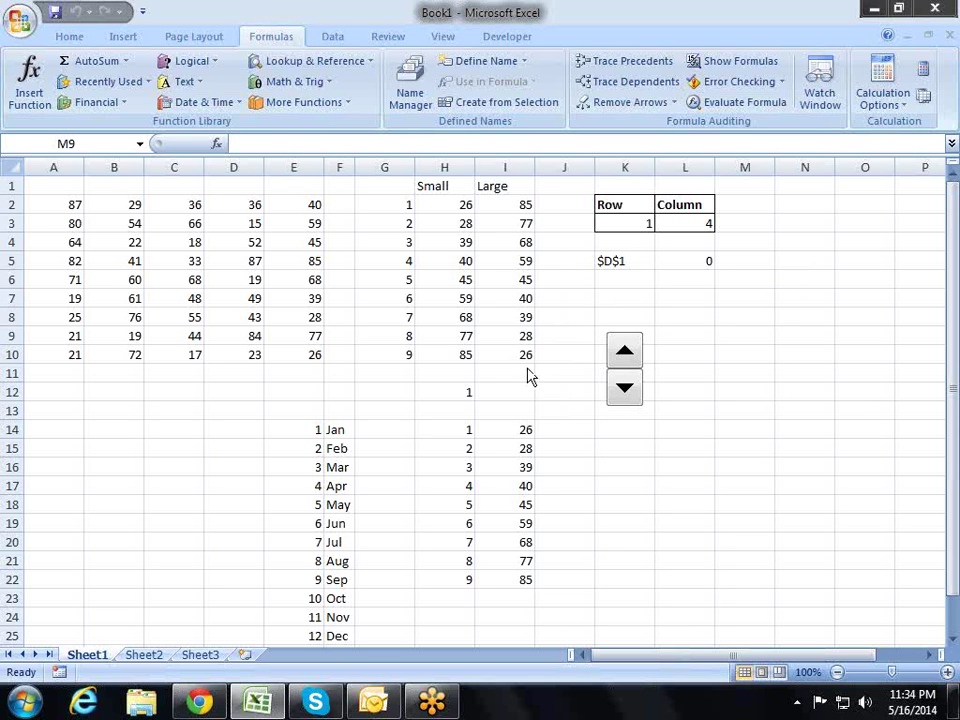
{"action": "left_click", "coordinate": [590, 452]}
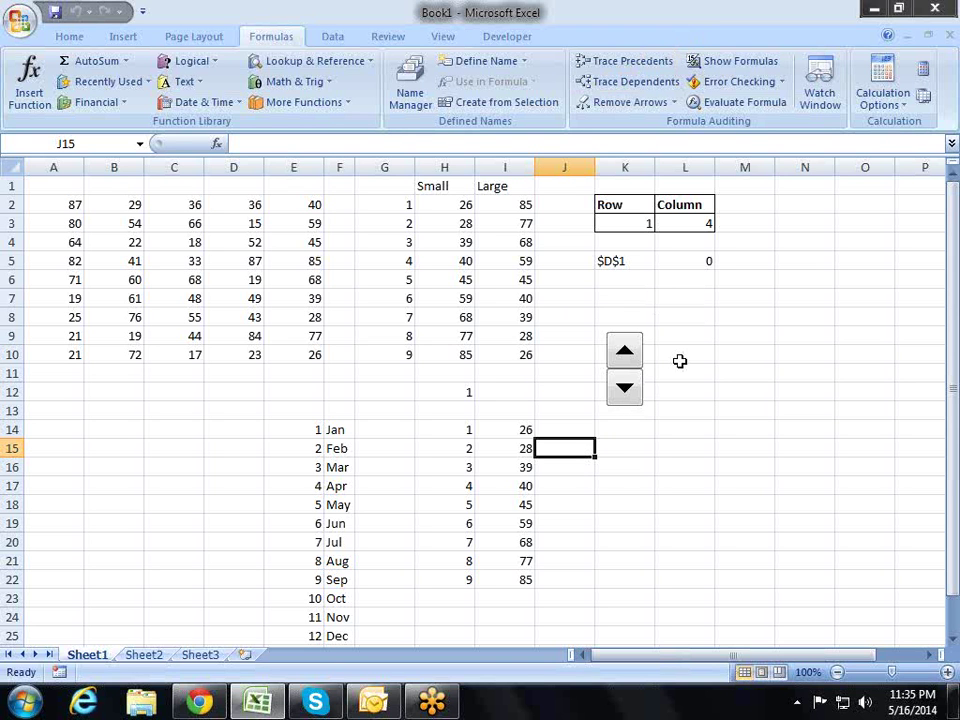
{"action": "left_click", "coordinate": [678, 356]}
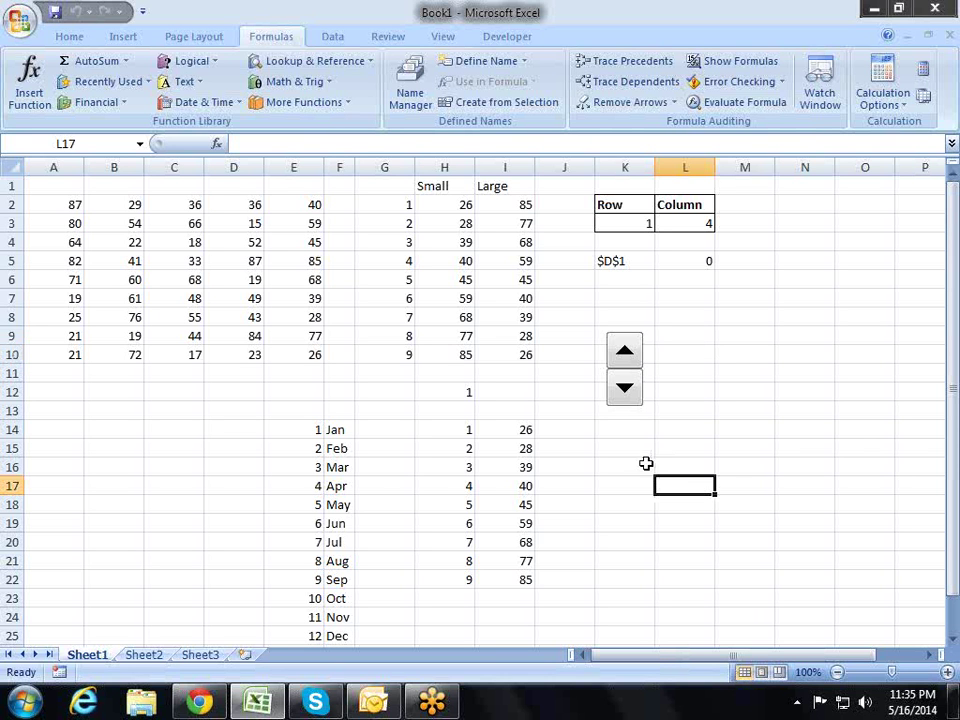
{"action": "left_click", "coordinate": [645, 463]}
{"action": "left_click", "coordinate": [650, 433]}
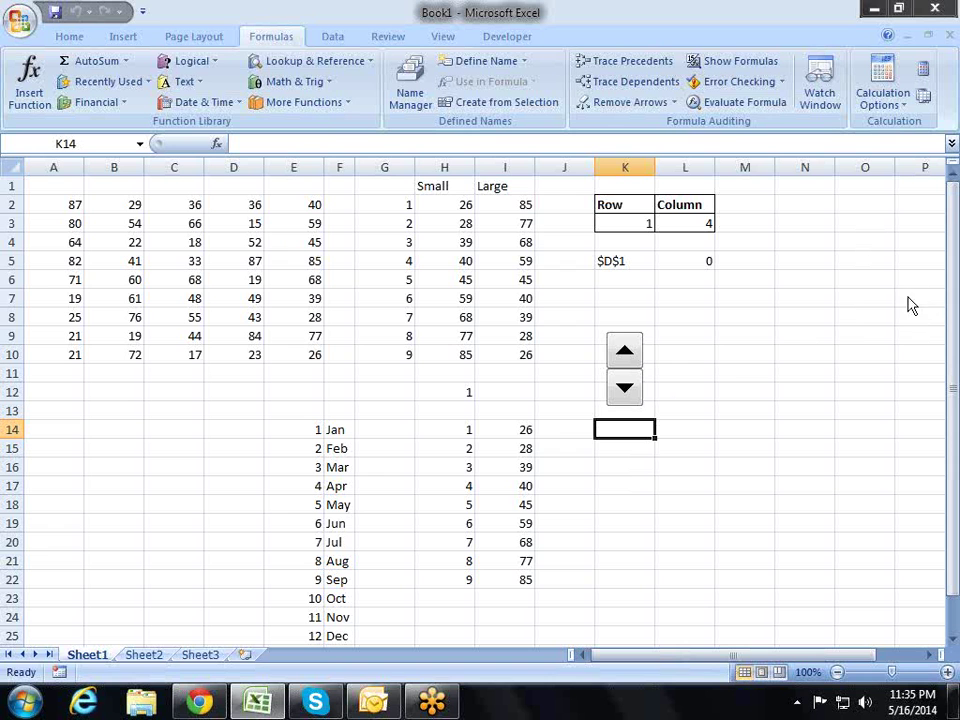
{"action": "left_click", "coordinate": [669, 366]}
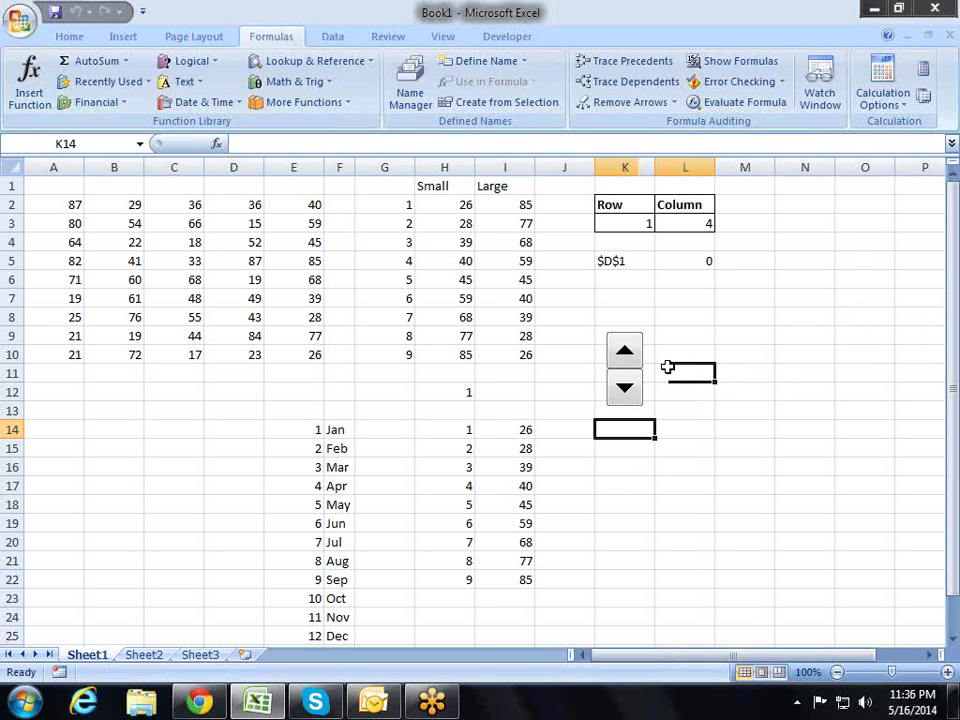
{"action": "left_click", "coordinate": [676, 350]}
{"action": "left_click", "coordinate": [677, 315]}
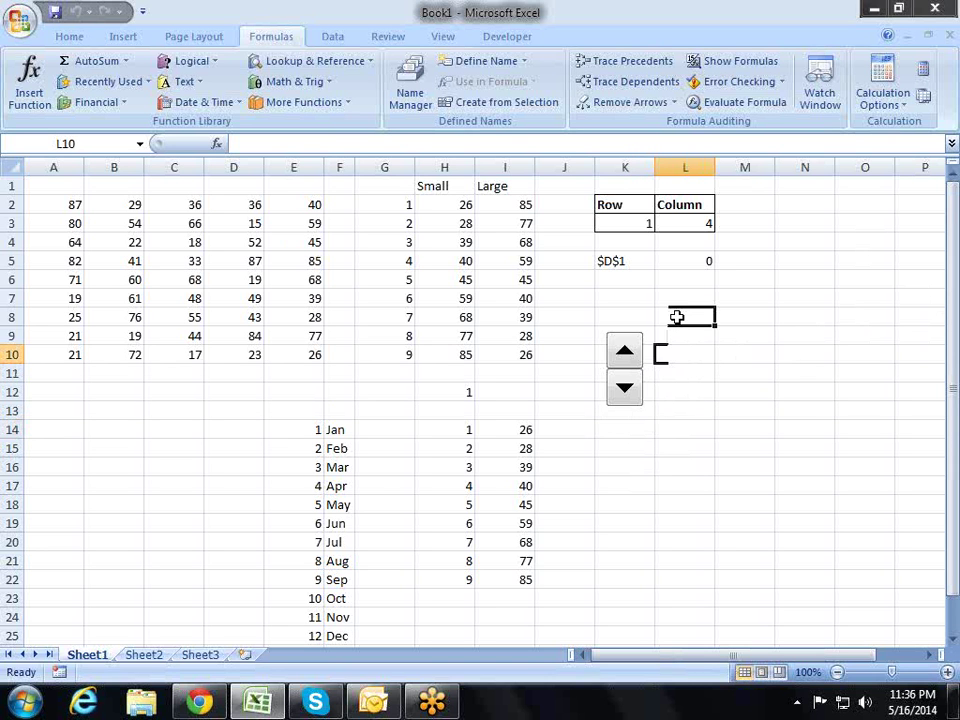
{"action": "left_click", "coordinate": [623, 291]}
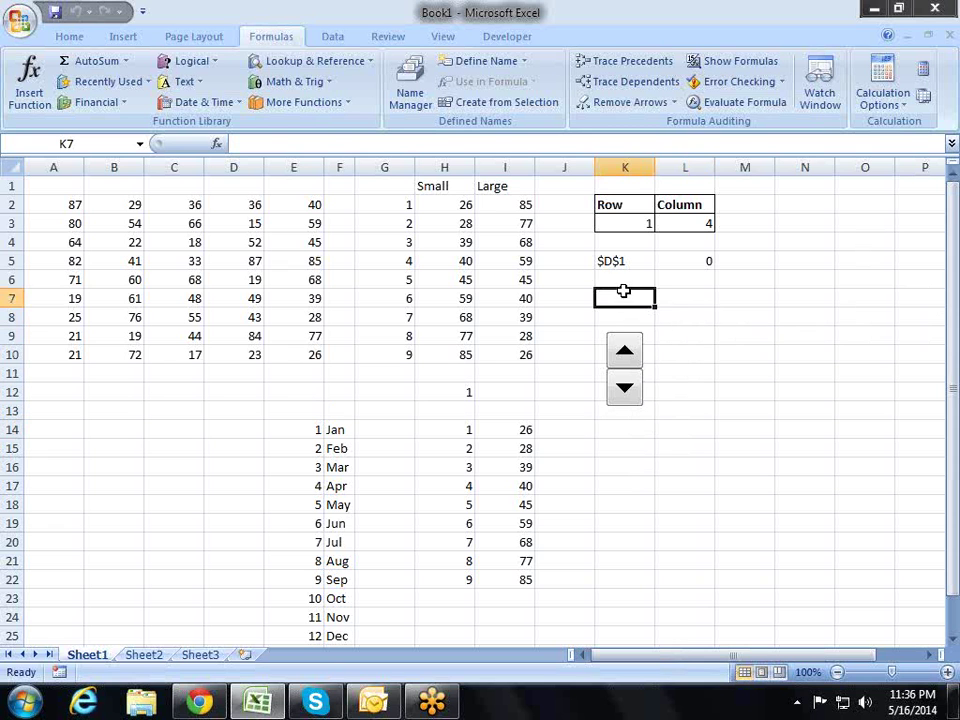
{"action": "left_click", "coordinate": [555, 222]}
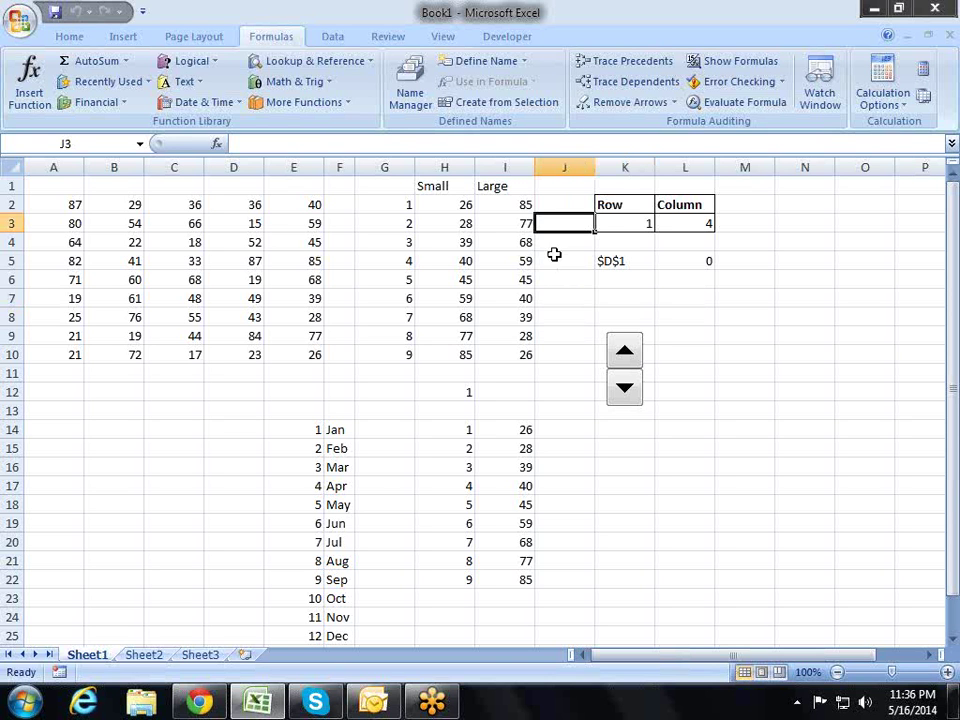
{"action": "left_click", "coordinate": [554, 257]}
{"action": "left_click", "coordinate": [561, 226]}
{"action": "left_click", "coordinate": [559, 242]}
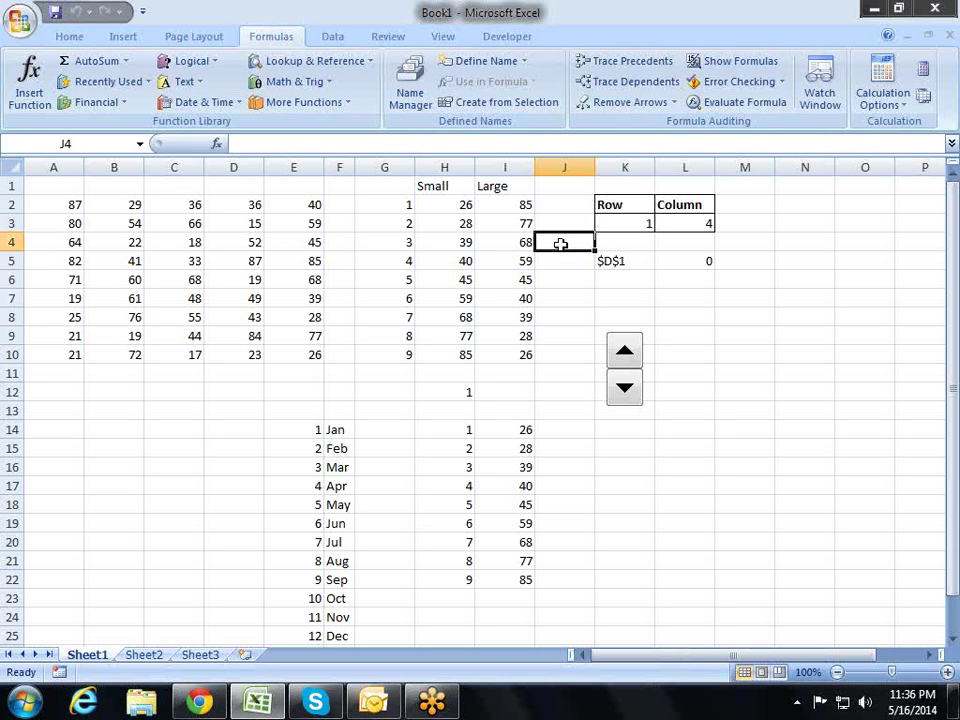
{"action": "left_click", "coordinate": [563, 263]}
{"action": "left_click", "coordinate": [567, 283]}
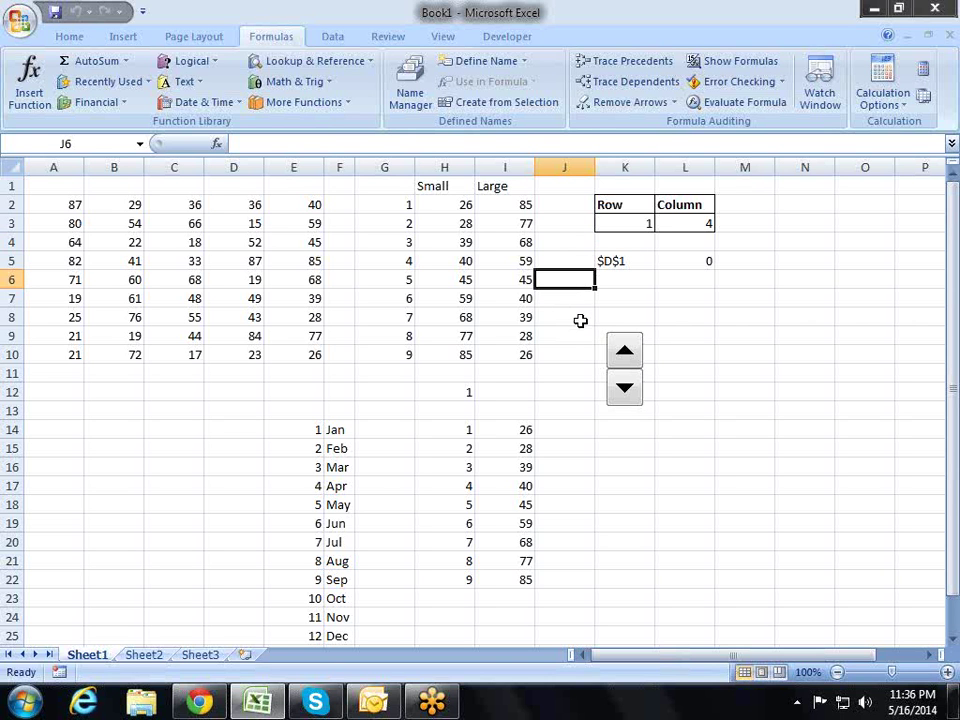
{"action": "left_click", "coordinate": [572, 332]}
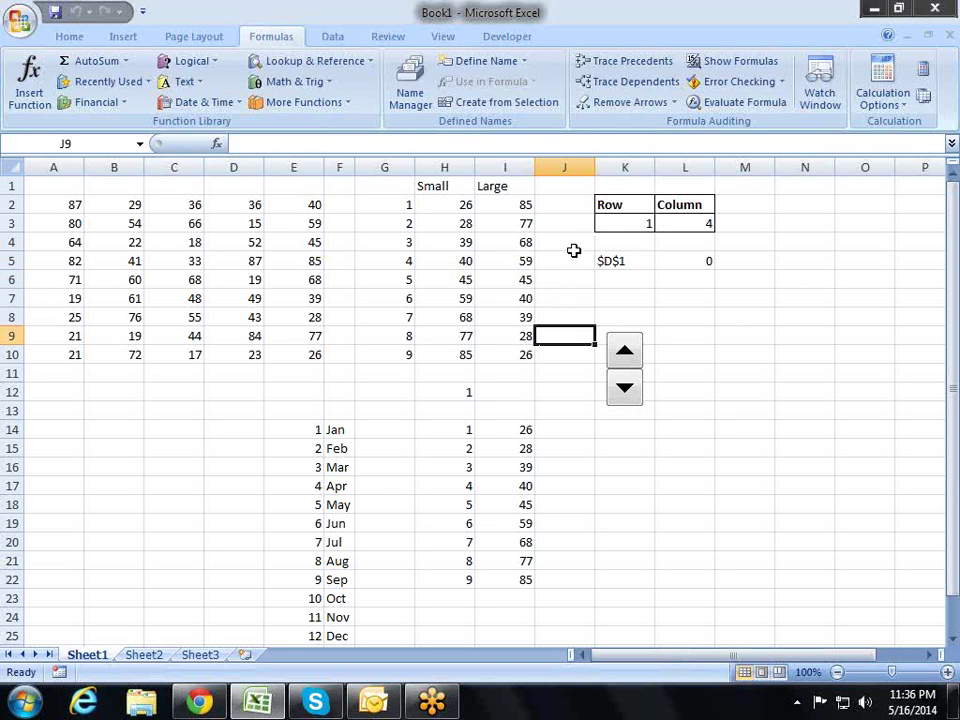